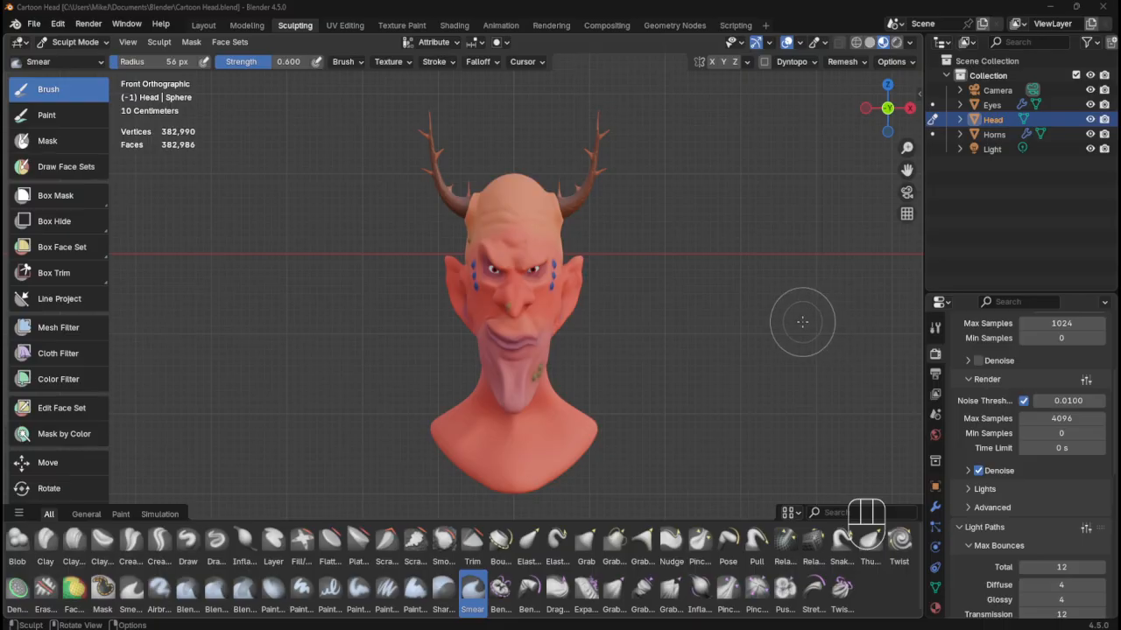
# - Inspect the painted head from several angles and save the Cartoon Head file
pyautogui.moveTo(795, 324)
pyautogui.mouseDown(button='middle')
pyautogui.moveTo(718, 336)
pyautogui.moveTo(270, 333)
pyautogui.moveTo(699, 336)
pyautogui.moveTo(563, 331)
pyautogui.moveTo(693, 337)
pyautogui.moveTo(589, 333)
pyautogui.moveTo(669, 325)
pyautogui.moveTo(569, 332)
pyautogui.moveTo(642, 328)
pyautogui.moveTo(620, 334)
pyautogui.mouseUp(button='middle')
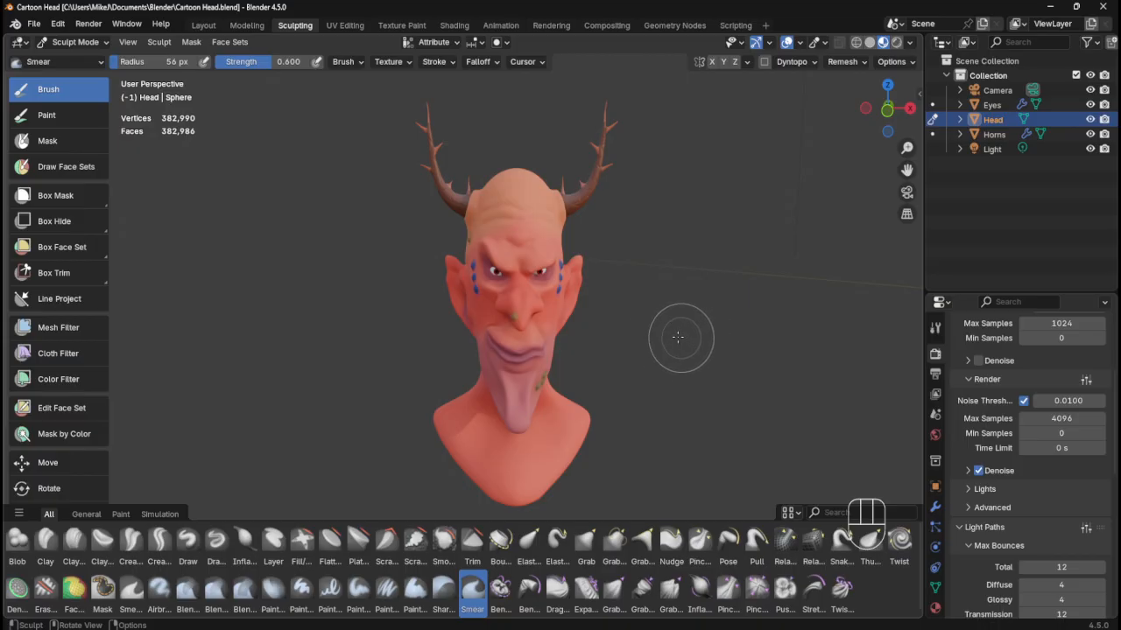
pyautogui.moveTo(670, 324); pyautogui.dragTo(691, 311, button='middle')
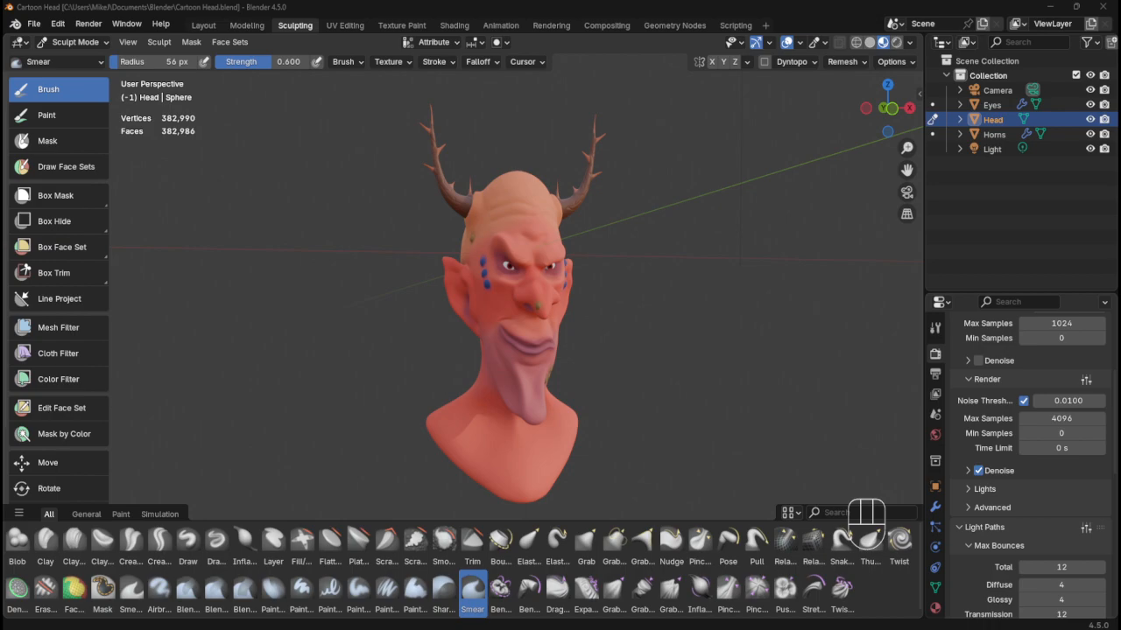
pyautogui.moveTo(696, 252); pyautogui.dragTo(626, 266, button='middle')
pyautogui.hotkey('ctrl', 's')
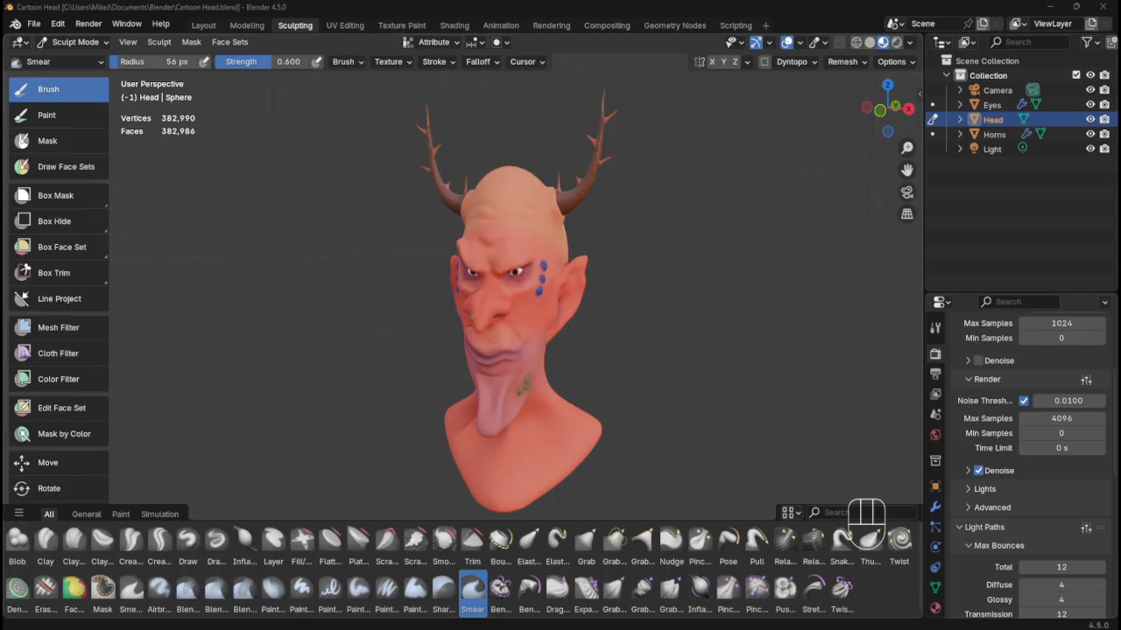
# - Switch to the Shading workspace and show the World shader nodes in the node editor
pyautogui.click(454, 24)
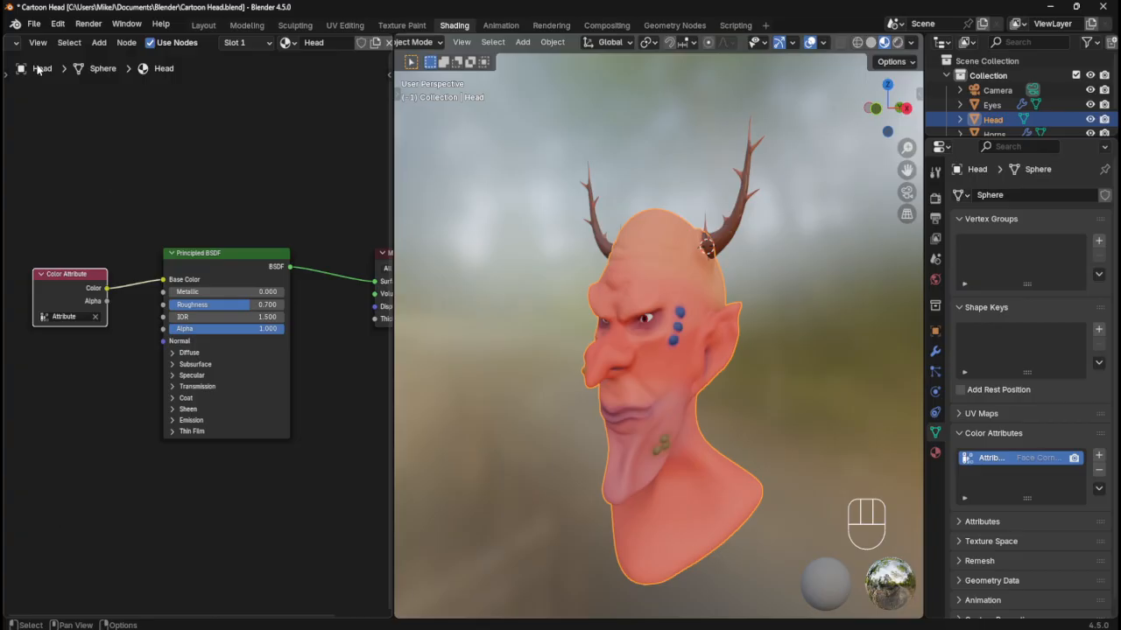
pyautogui.scroll(3, 35, 50)
pyautogui.click(63, 42)
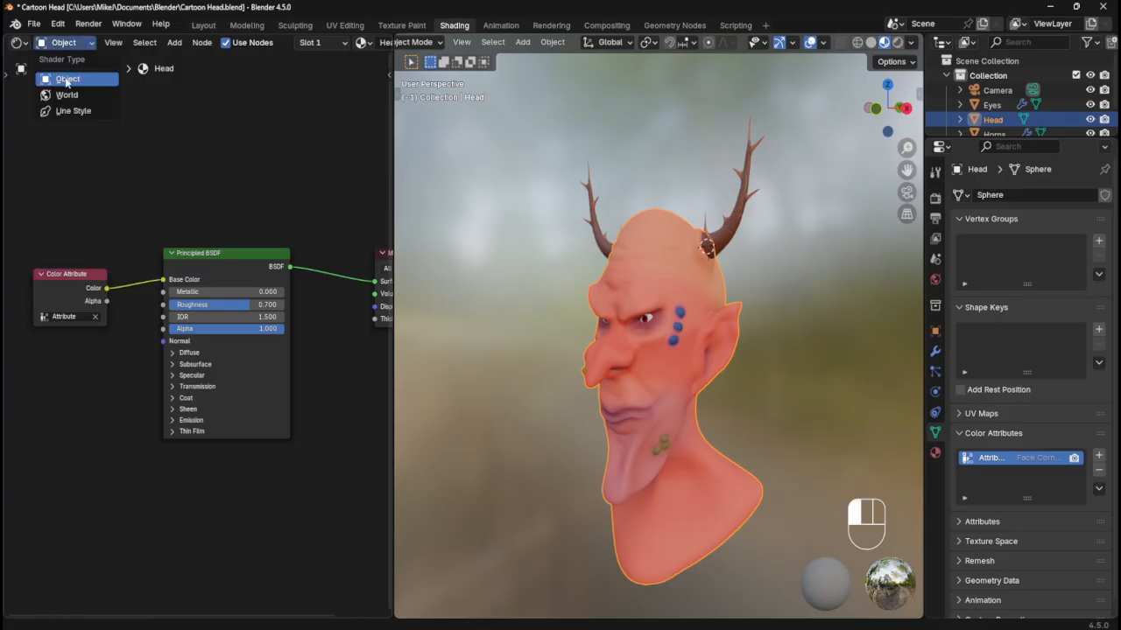
pyautogui.click(66, 95)
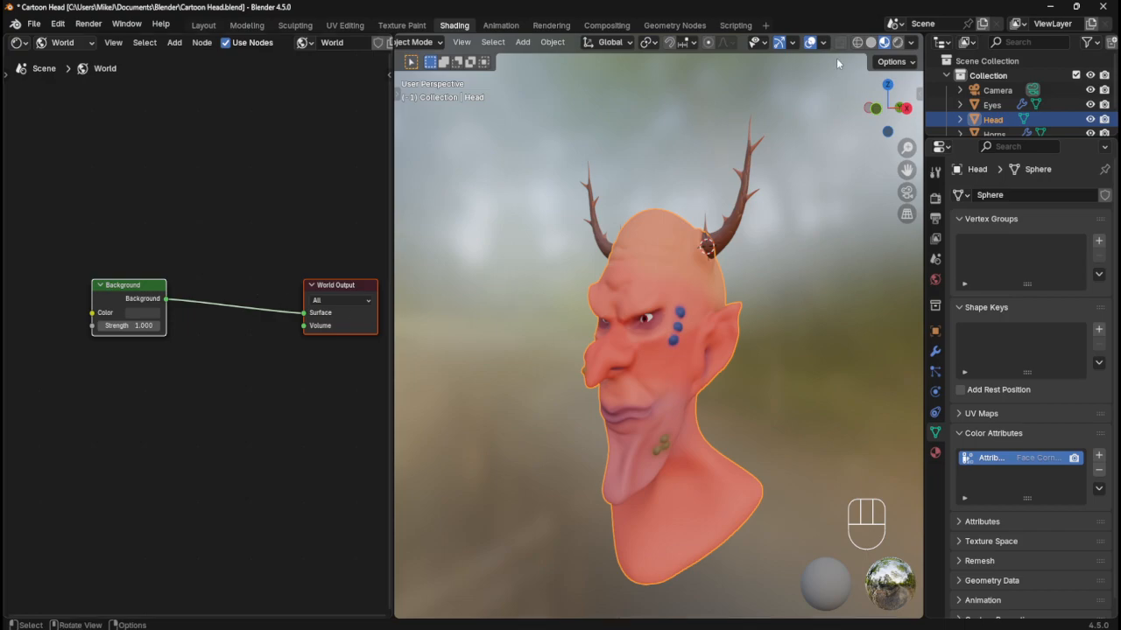
# - Set the viewport to rendered shading, show the render properties, and examine the head's lighting from several angles
pyautogui.click(898, 42)
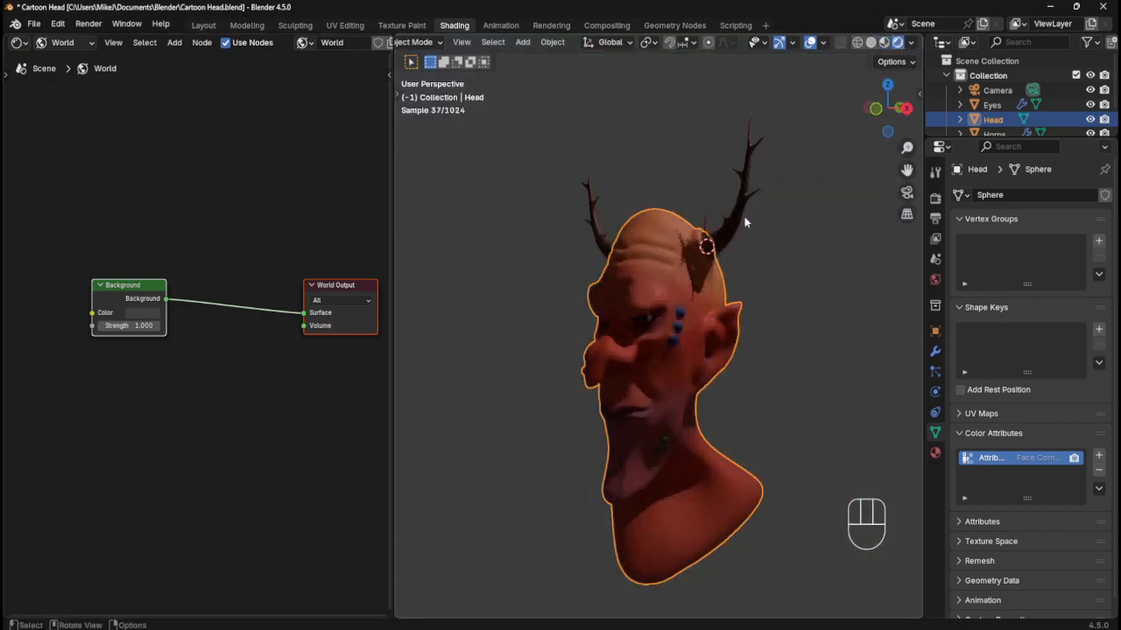
pyautogui.moveTo(516, 349); pyautogui.dragTo(733, 400, button='middle')
pyautogui.click(935, 198)
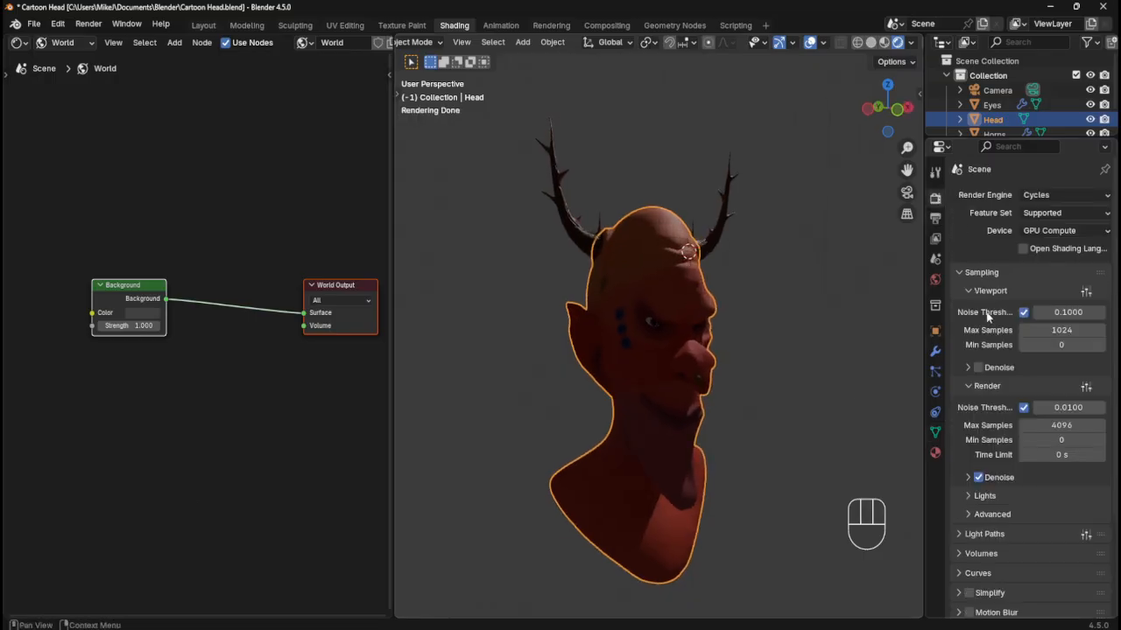
pyautogui.moveTo(741, 352); pyautogui.dragTo(775, 388, button='middle')
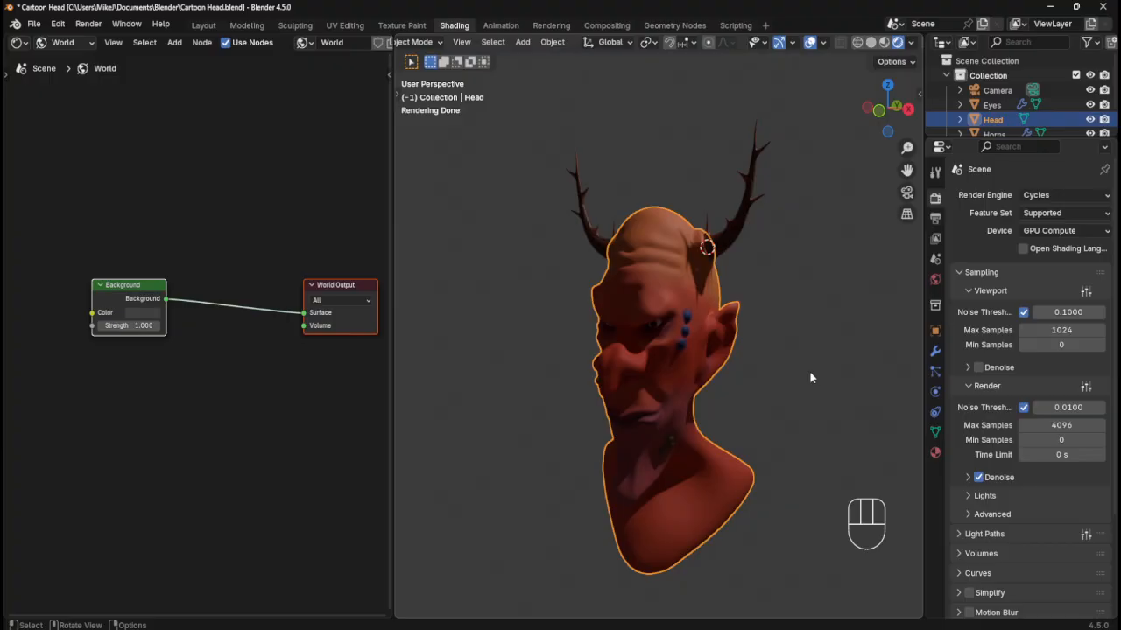
pyautogui.moveTo(792, 377); pyautogui.dragTo(796, 374, button='middle')
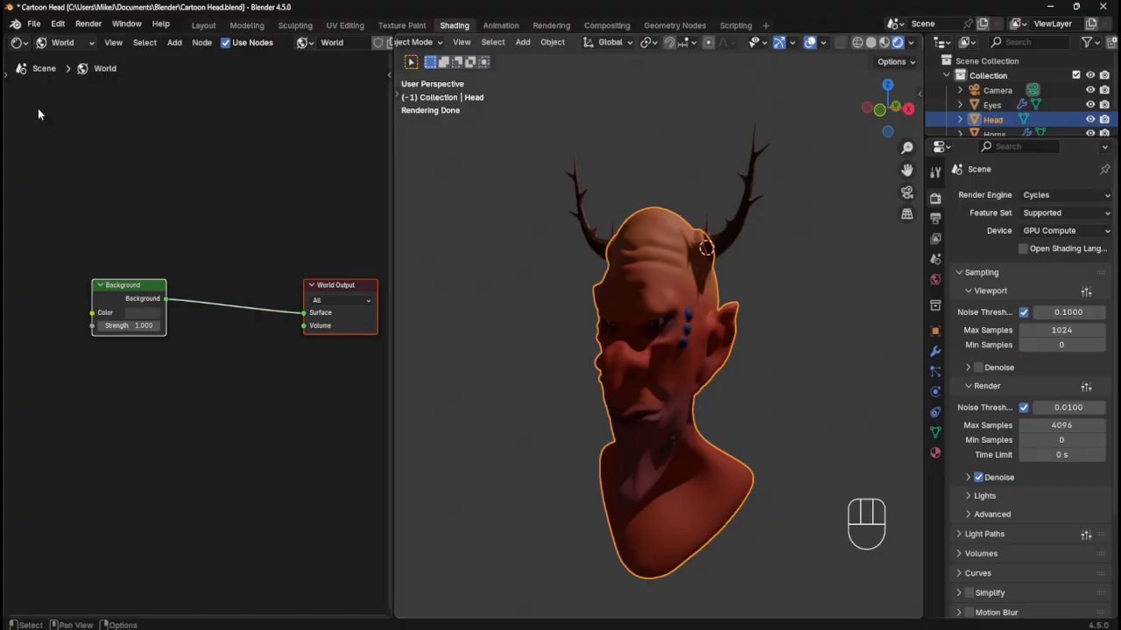
# - In the Layout workspace, remove the timeline area and split the 3D viewport into two side by side
pyautogui.click(202, 25)
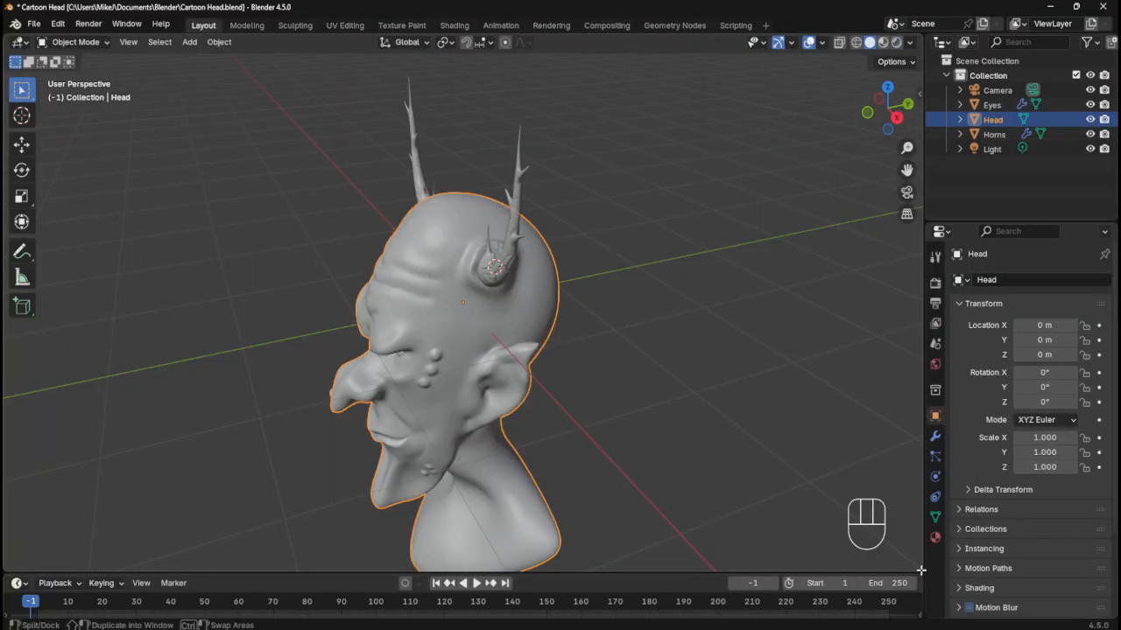
pyautogui.moveTo(916, 574); pyautogui.dragTo(913, 581)
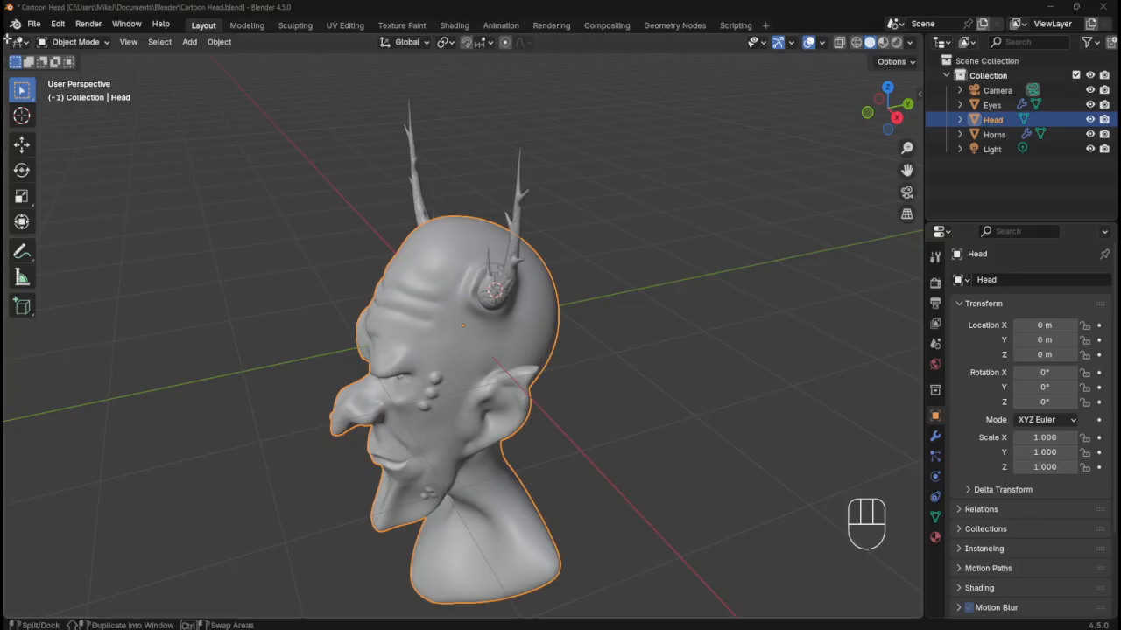
pyautogui.moveTo(7, 39); pyautogui.dragTo(278, 42)
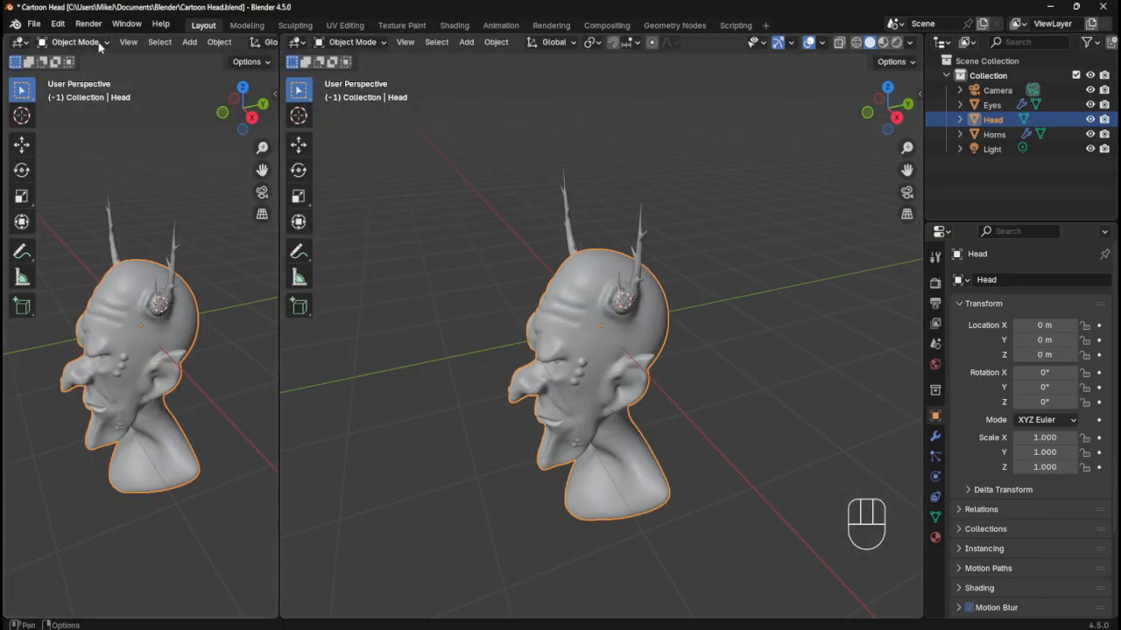
# - Show the camera's view in the new narrower viewport and lock the camera to the view
pyautogui.click(91, 41)
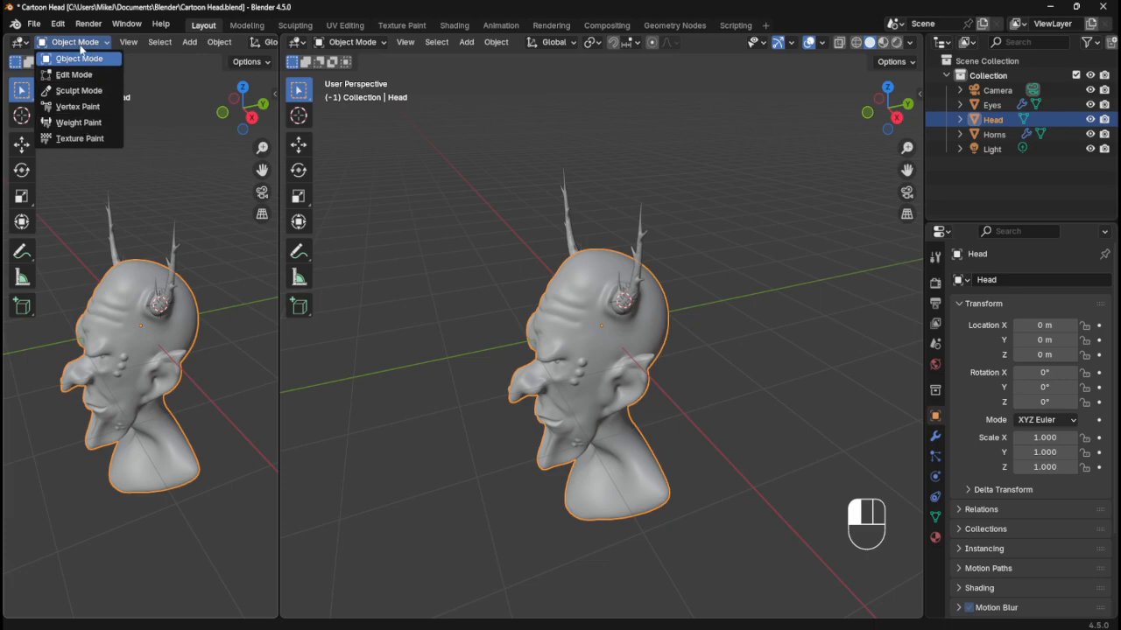
pyautogui.click(261, 193)
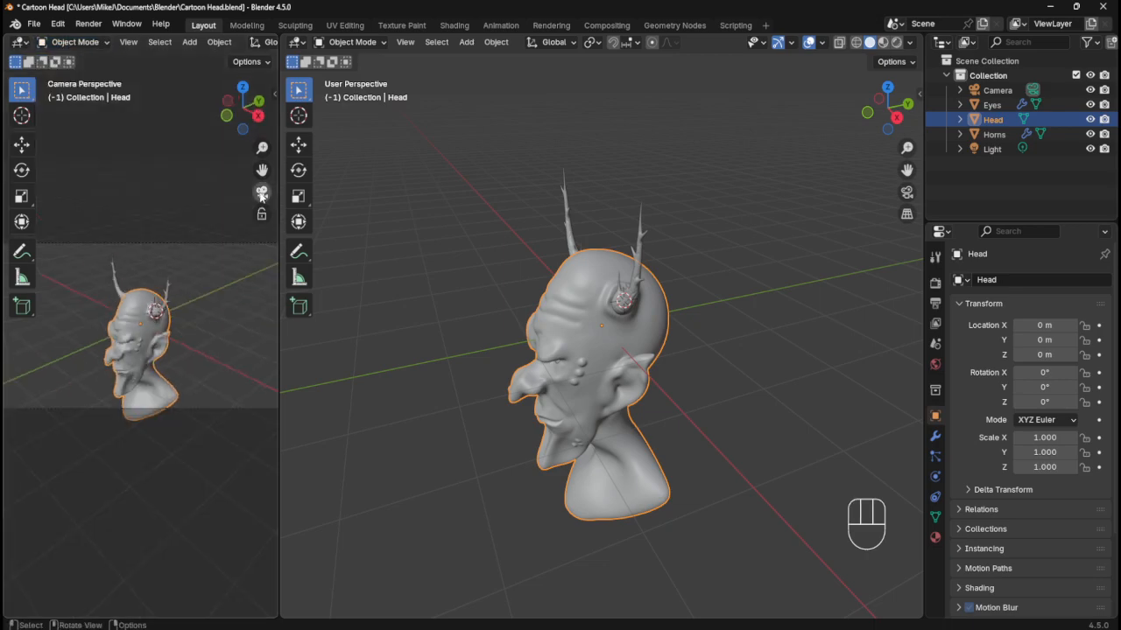
pyautogui.scroll(-2, 216, 300)
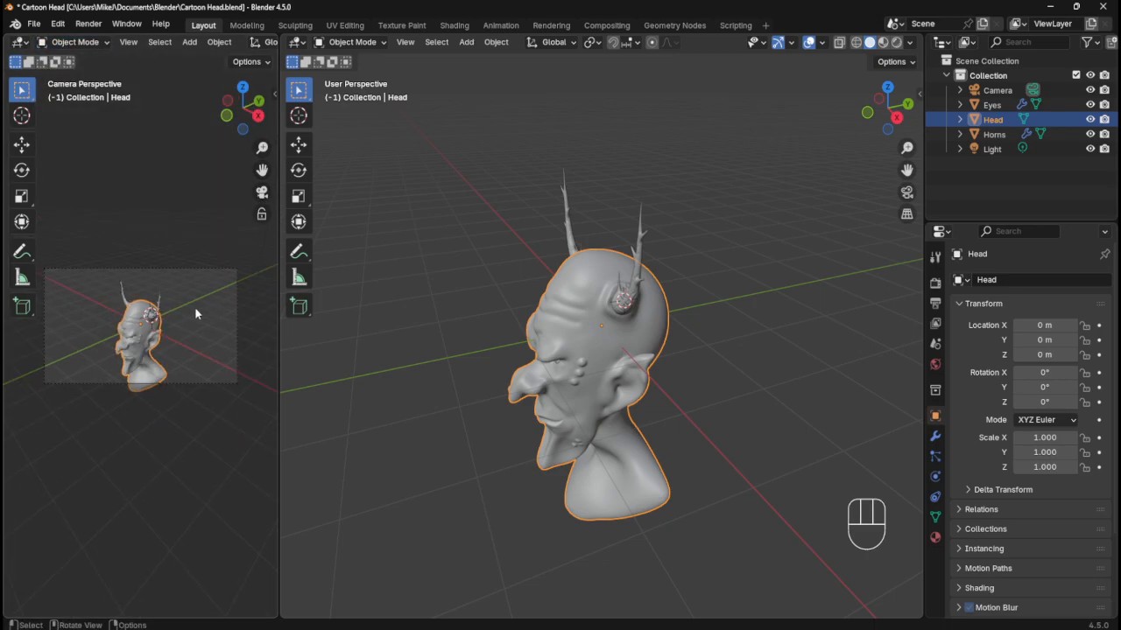
pyautogui.scroll(1, 196, 306)
pyautogui.click(261, 214)
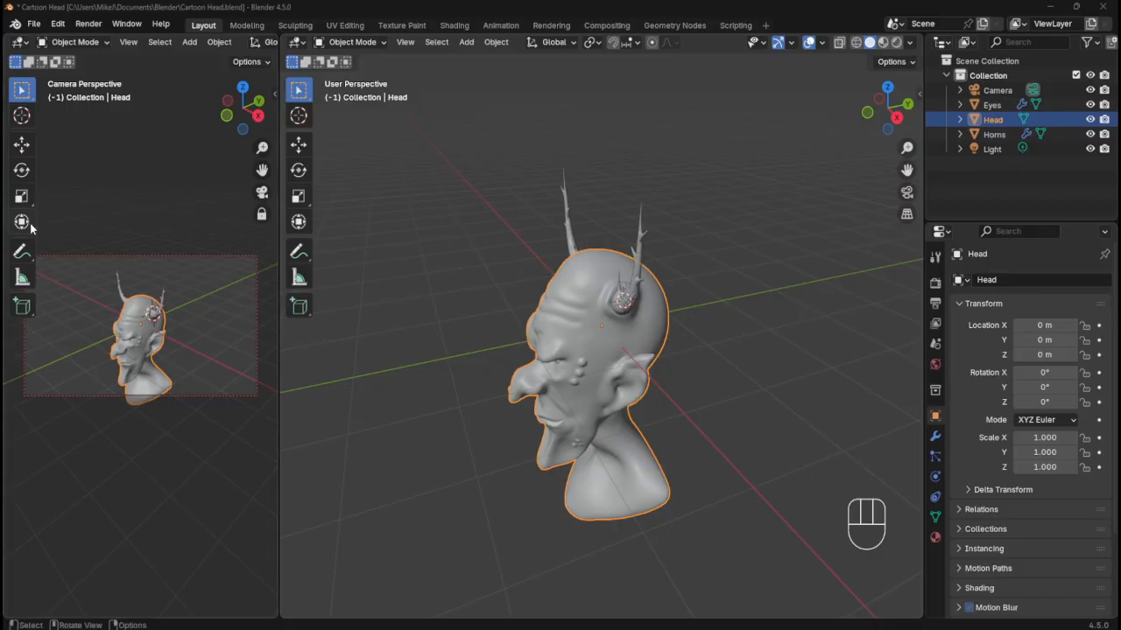
# - Check the View Lock settings for the camera viewport and hide its sidebar again
pyautogui.click(195, 194)
pyautogui.press('n')
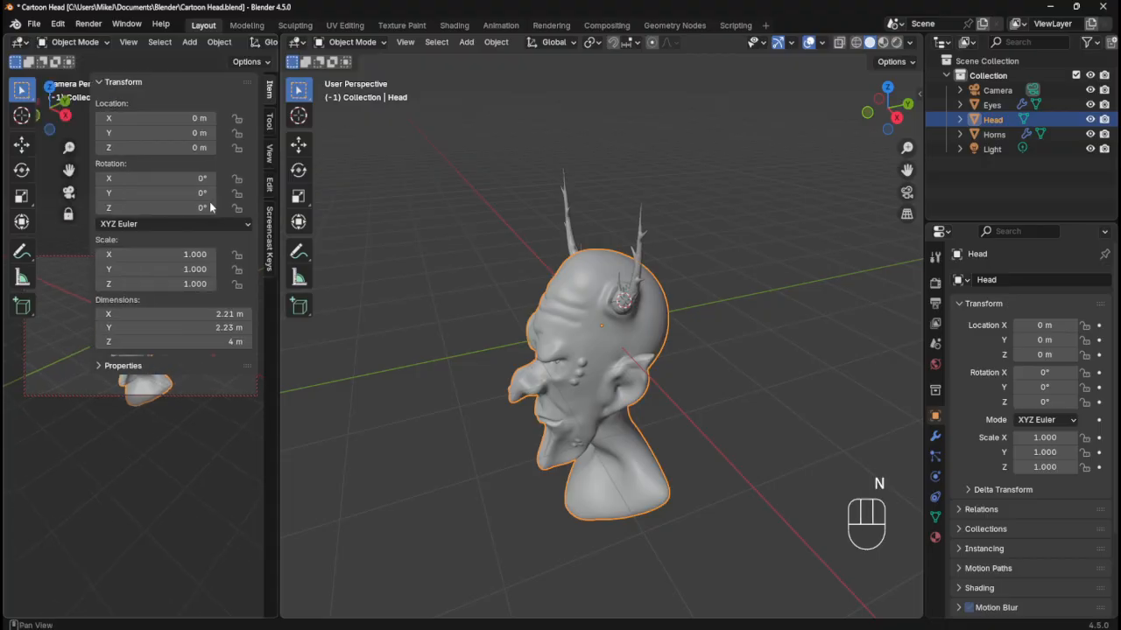
pyautogui.click(271, 155)
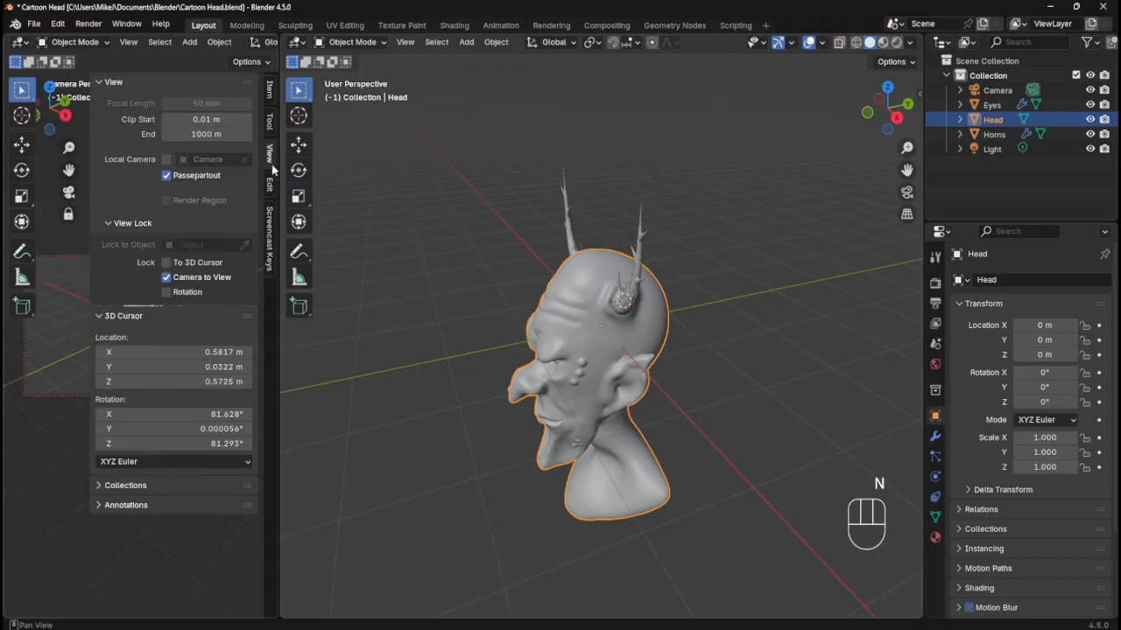
pyautogui.press('n')
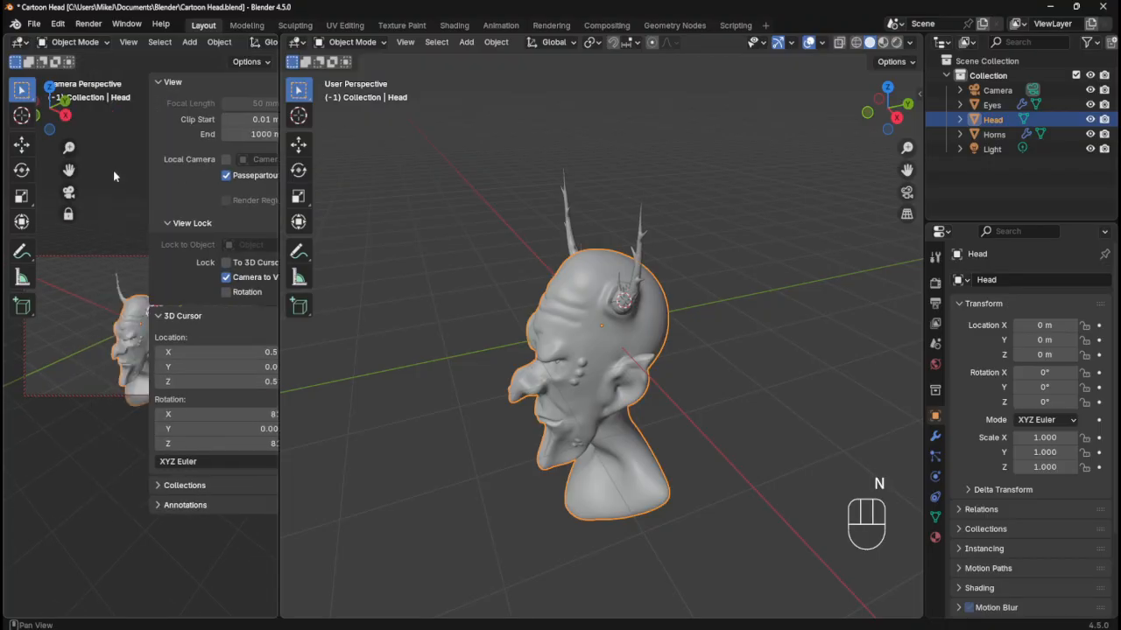
# - Reframe the locked camera so the whole head and horns fit in the frame, and hide that viewport's toolbar
pyautogui.moveTo(162, 306)
pyautogui.mouseDown(button='middle')
pyautogui.moveTo(170, 281)
pyautogui.moveTo(167, 291)
pyautogui.mouseUp(button='middle')
pyautogui.scroll(-1, 198, 310)
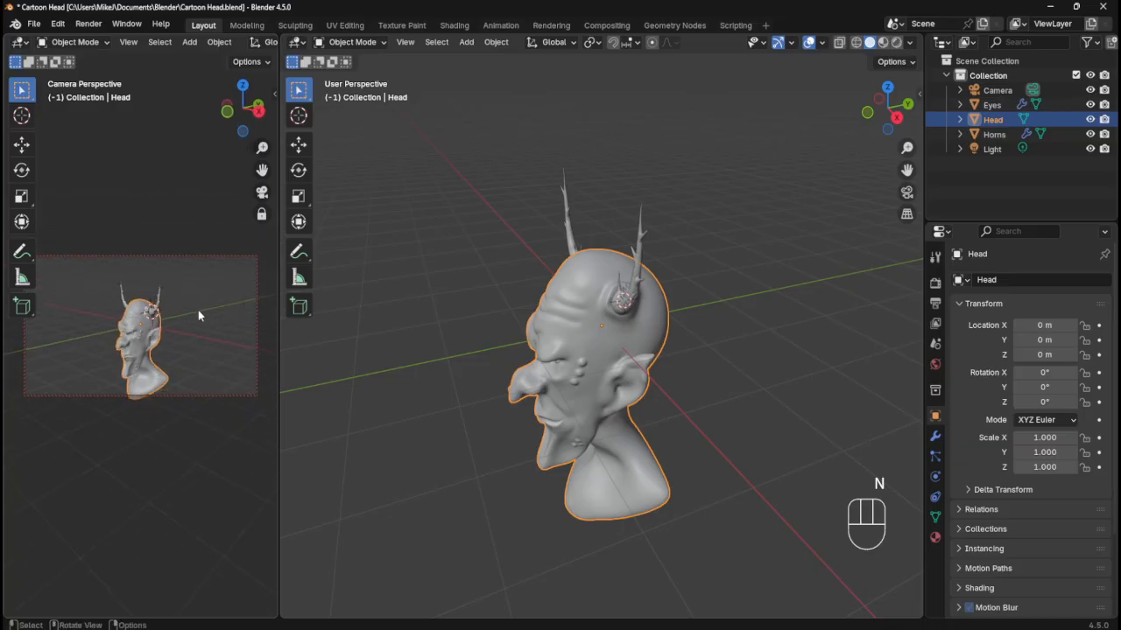
pyautogui.keyDown('shift'); pyautogui.moveTo(173, 333); pyautogui.dragTo(182, 322, button='middle'); pyautogui.keyUp('shift')
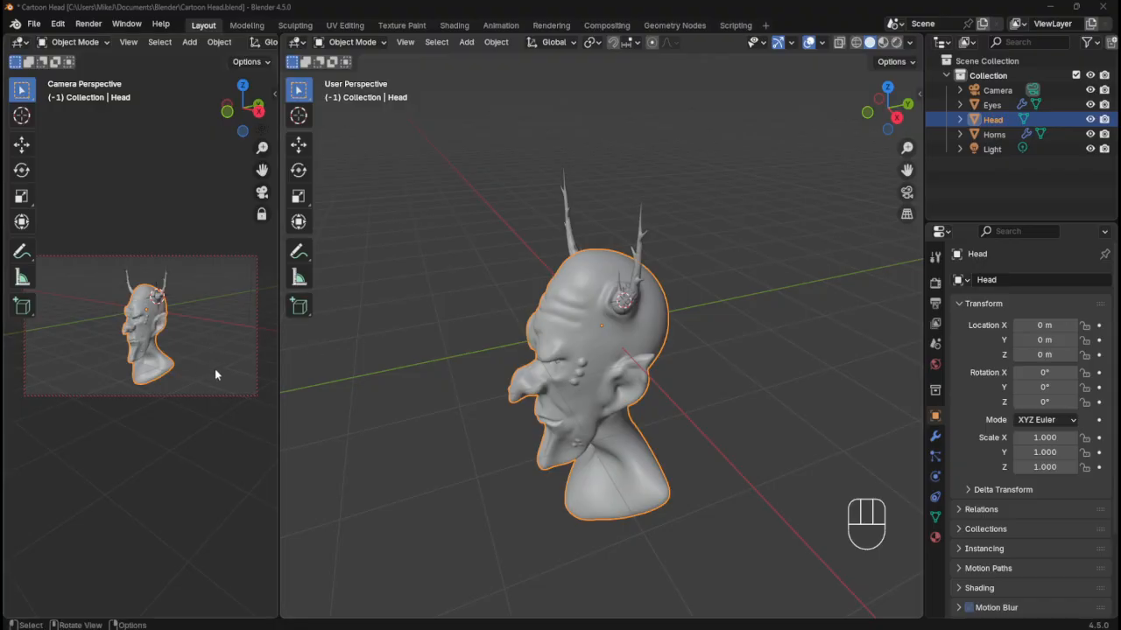
pyautogui.press('t')
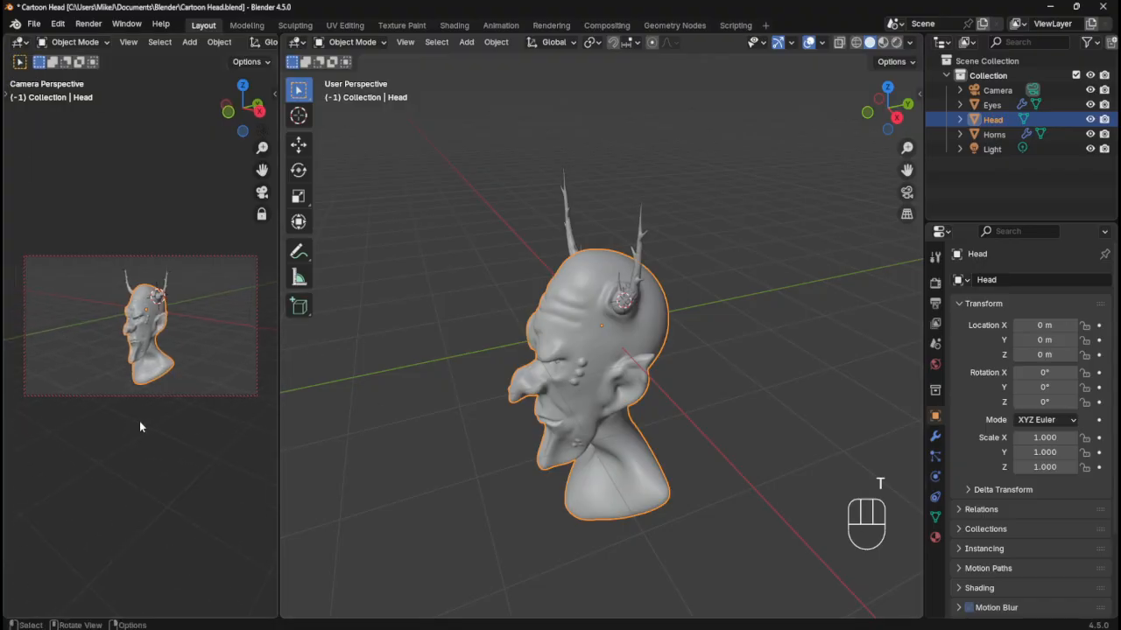
pyautogui.moveTo(154, 400); pyautogui.dragTo(171, 401, button='middle')
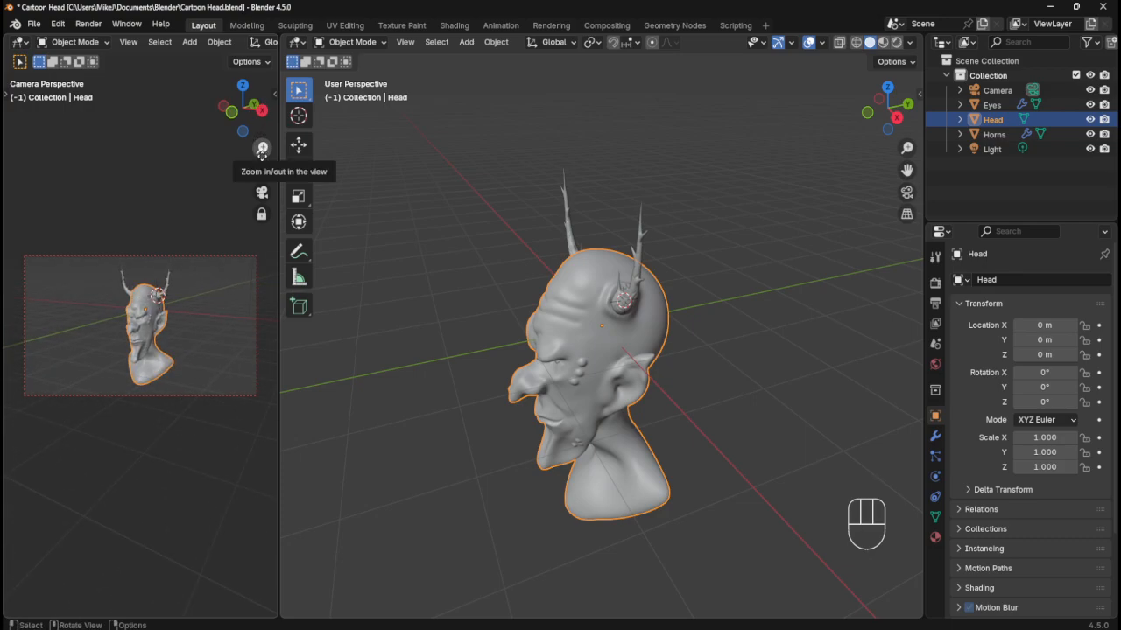
pyautogui.moveTo(262, 170); pyautogui.dragTo(245, 174)
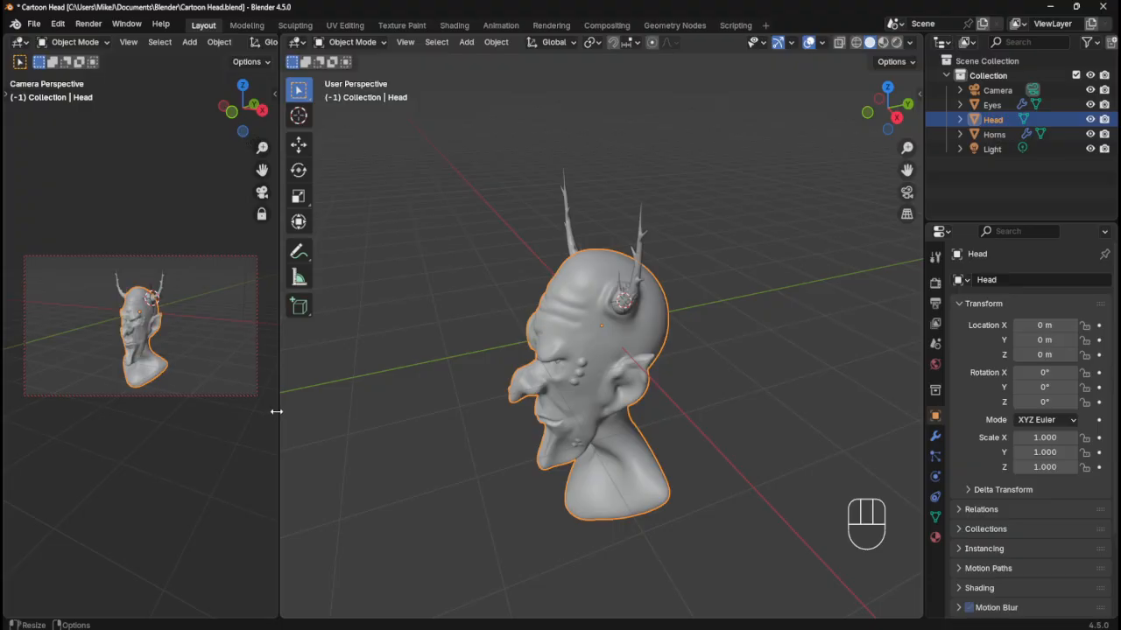
pyautogui.moveTo(142, 357)
pyautogui.mouseDown(button='middle')
pyautogui.moveTo(122, 359)
pyautogui.moveTo(135, 377)
pyautogui.mouseUp(button='middle')
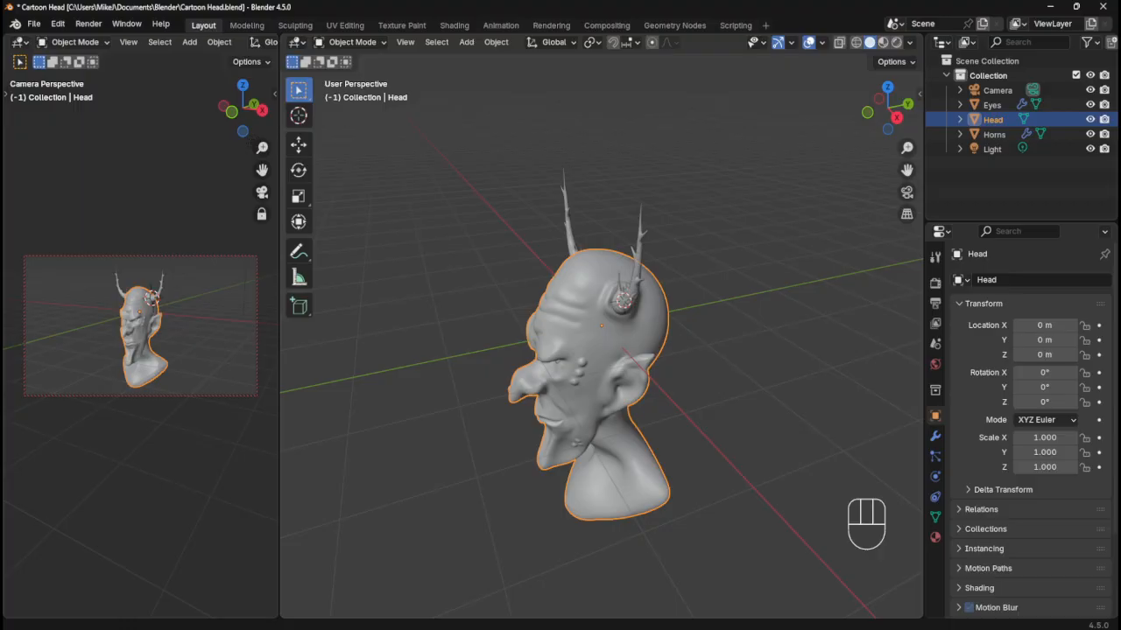
# - Leave the camera view, examine the Camera to View lock setting, and return to the camera view
pyautogui.click(262, 196)
pyautogui.moveTo(166, 330); pyautogui.dragTo(172, 238, button='middle')
pyautogui.press('n')
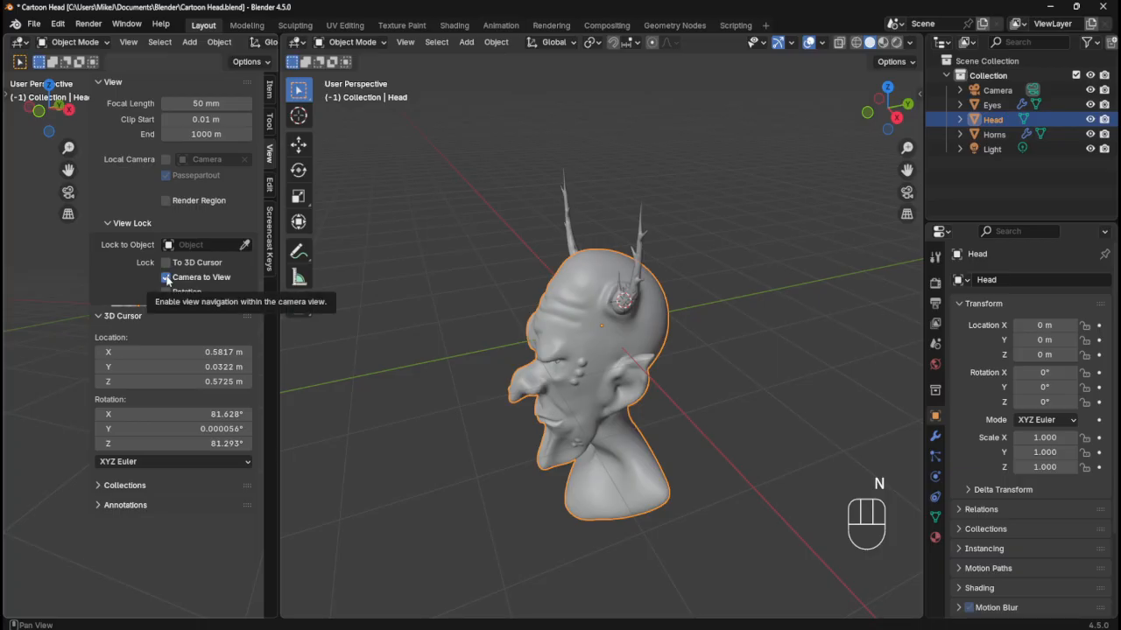
pyautogui.click(54, 338)
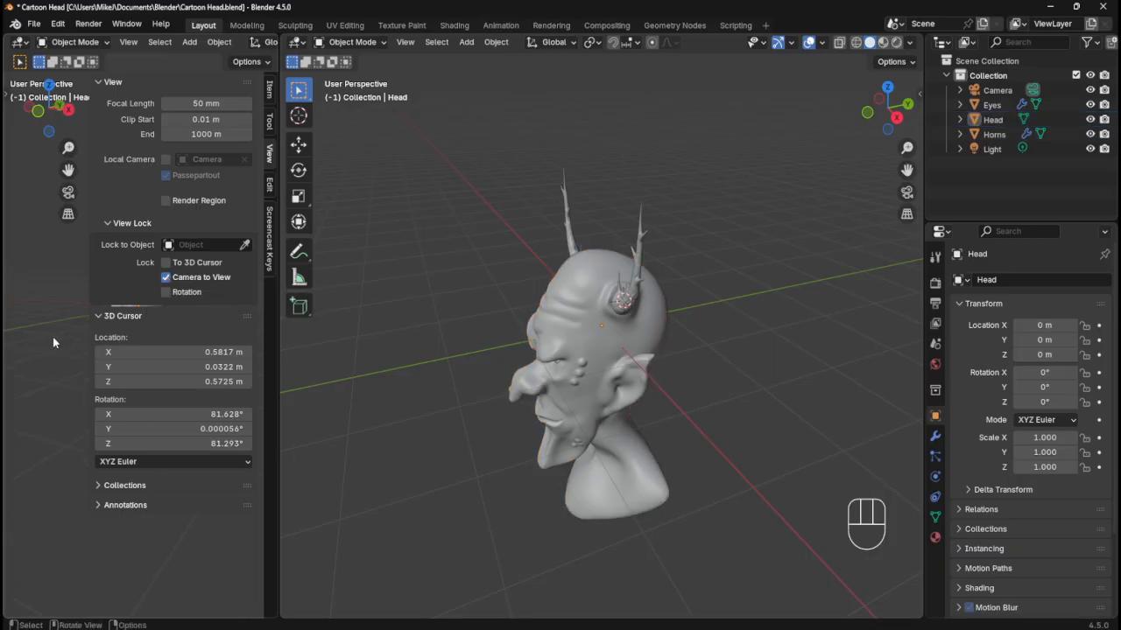
pyautogui.press('n')
pyautogui.moveTo(85, 345); pyautogui.dragTo(71, 348, button='middle')
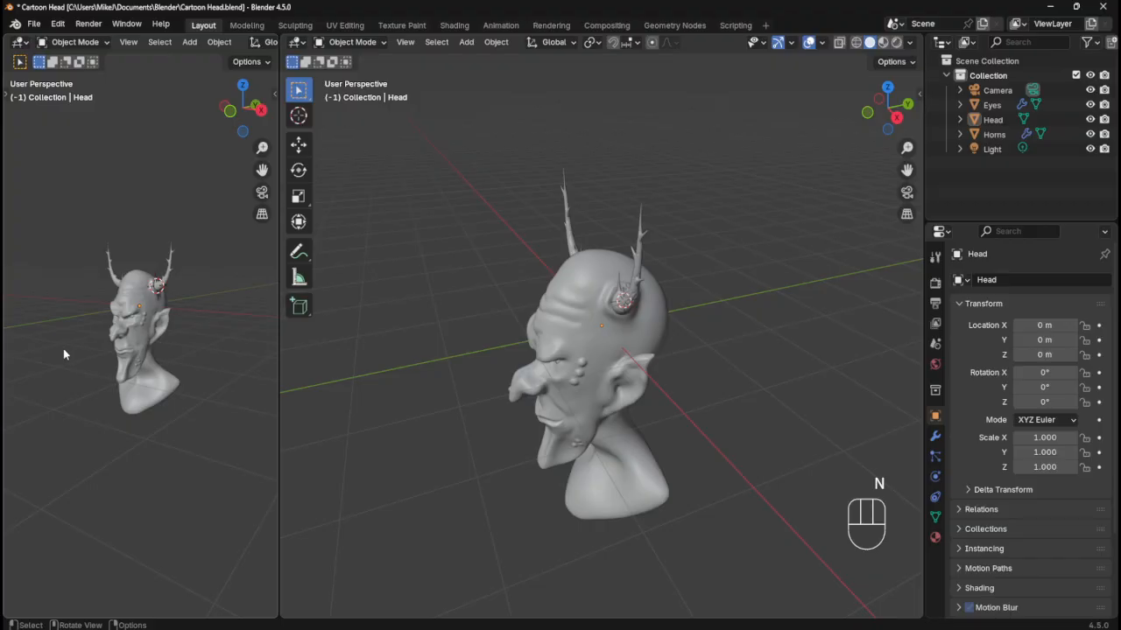
pyautogui.click(262, 193)
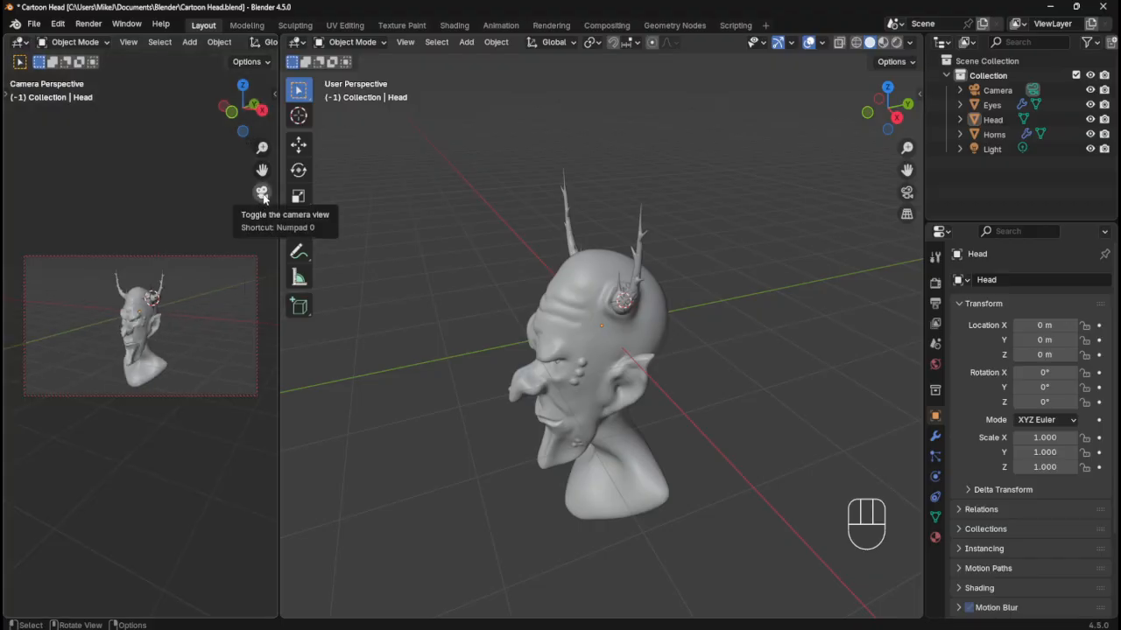
# - View the head freely outside the camera and switch back to the camera view to compare them
pyautogui.click(264, 197)
pyautogui.scroll(3, 126, 361)
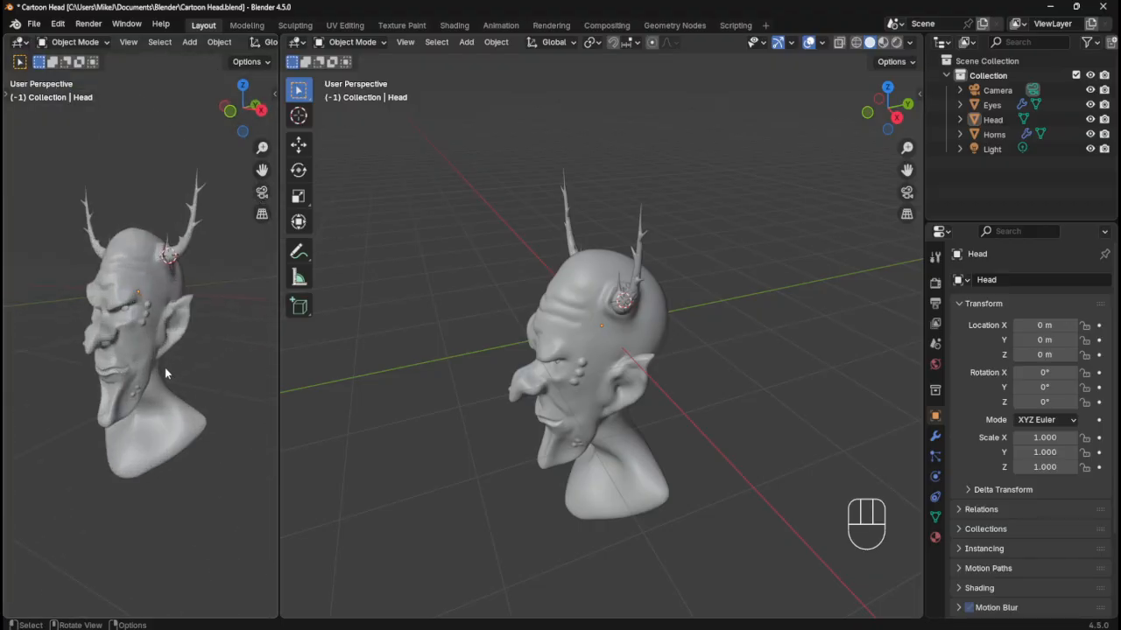
pyautogui.moveTo(166, 373); pyautogui.dragTo(179, 375, button='middle')
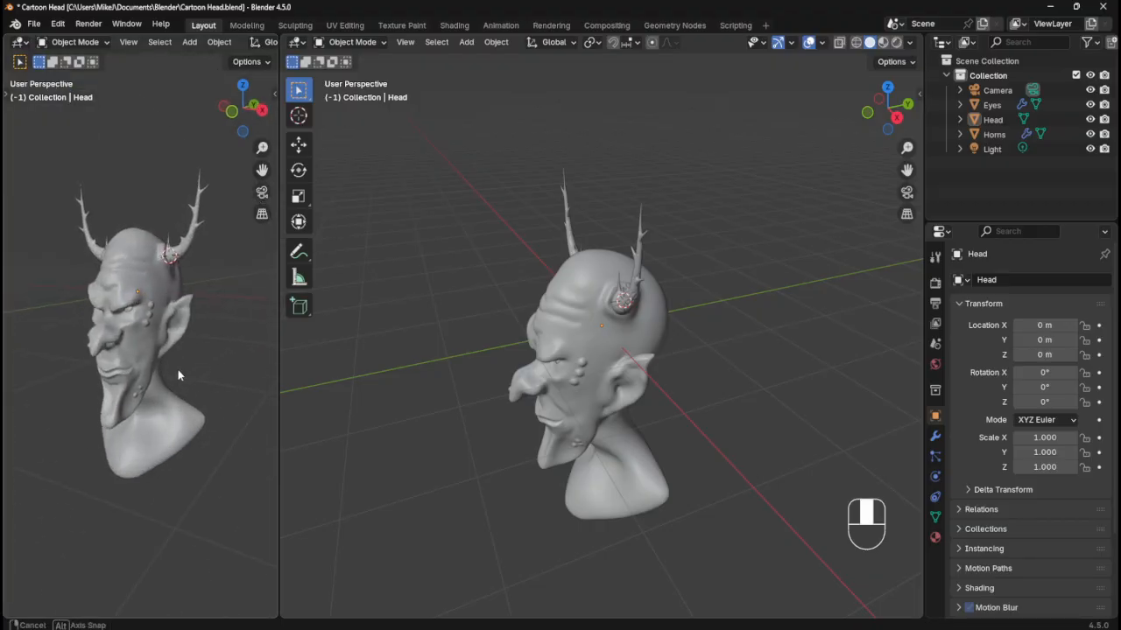
pyautogui.click(262, 193)
# - Enlarge the unlocked camera frame until the head fills the narrow viewport, and lock the camera to the view again
pyautogui.scroll(1, 149, 358)
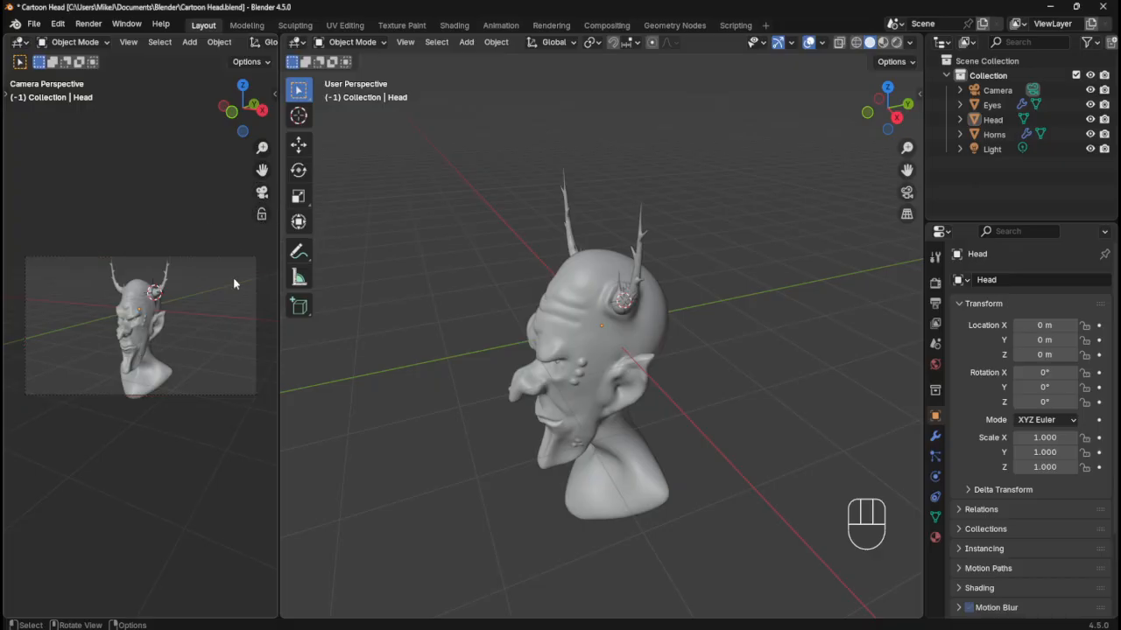
pyautogui.scroll(5, 142, 346)
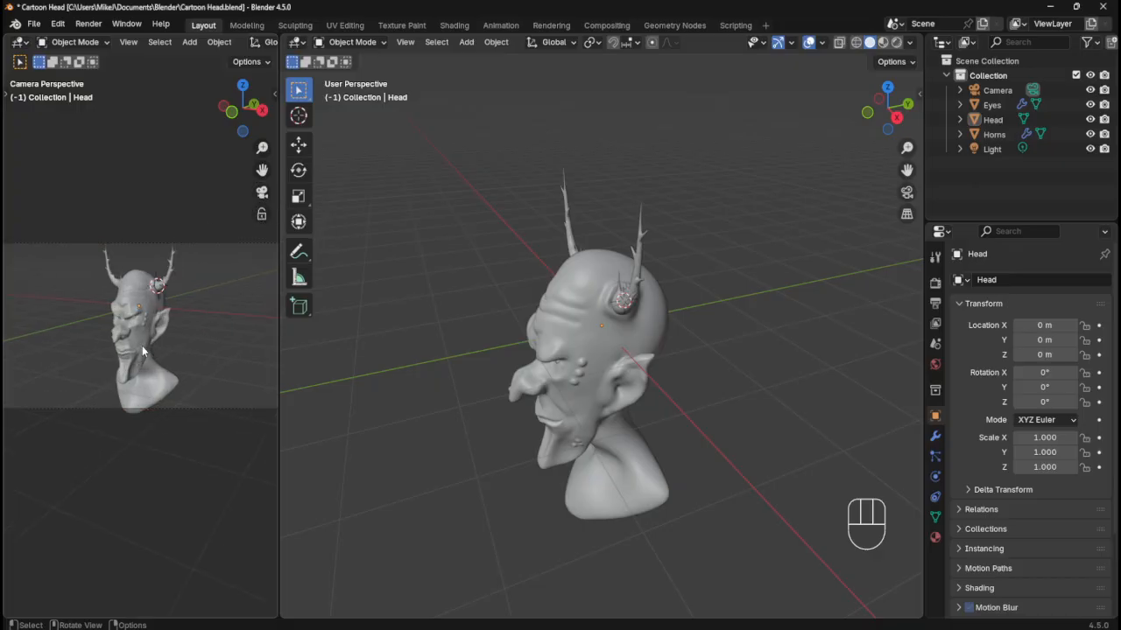
pyautogui.click(262, 214)
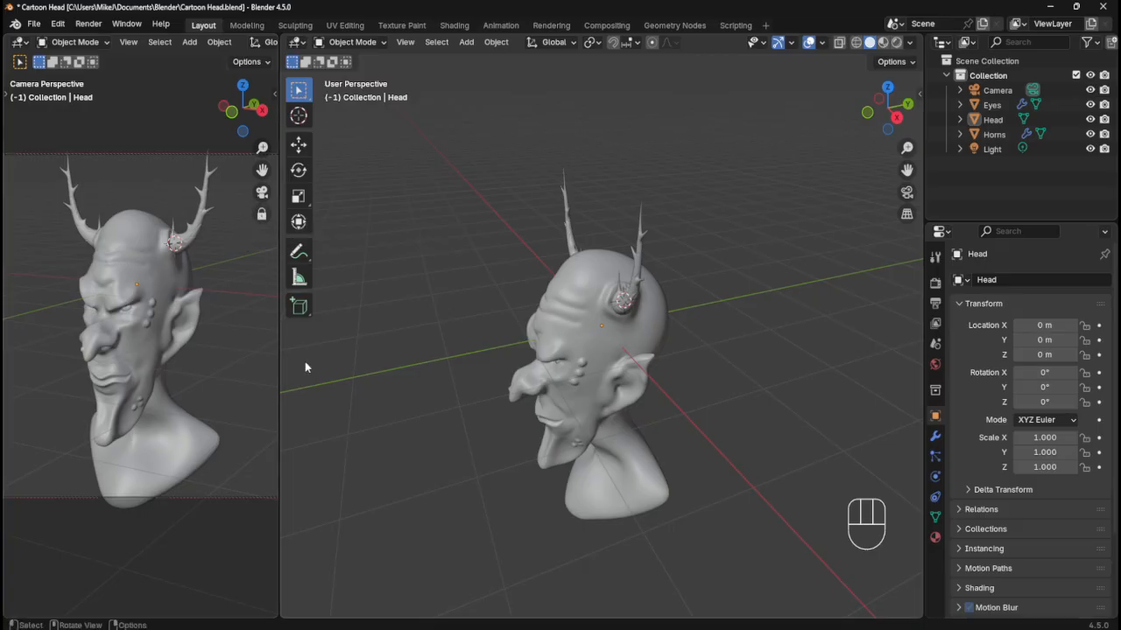
# - Widen the camera viewport around the whole head and switch it to Rendered shading
pyautogui.scroll(-2, 186, 308)
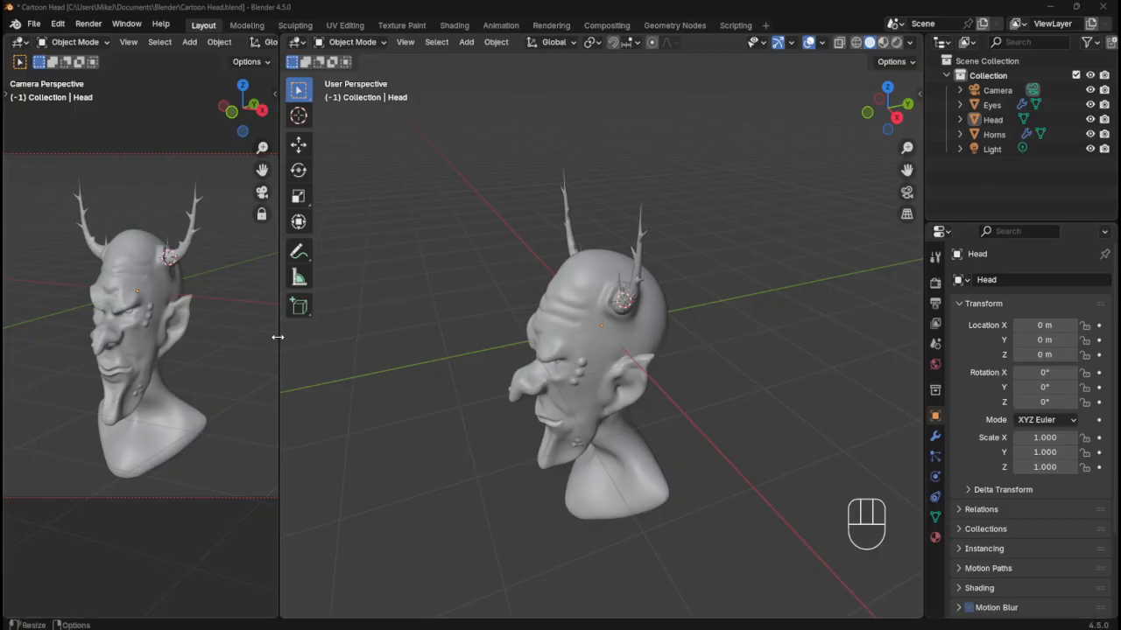
pyautogui.moveTo(278, 337); pyautogui.dragTo(315, 320)
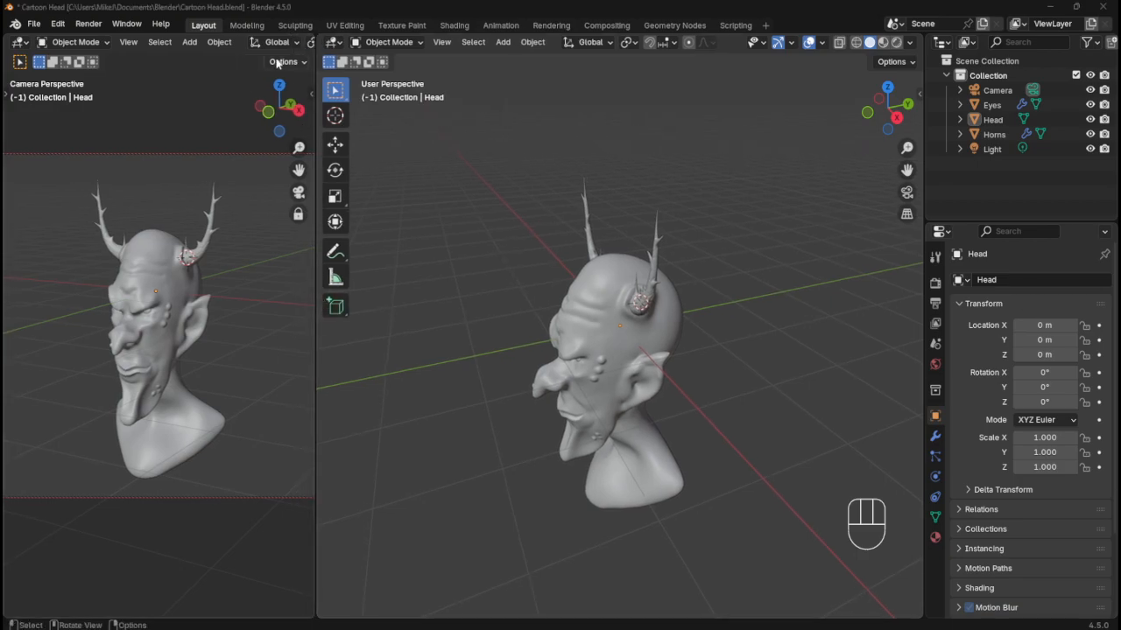
pyautogui.hscroll(8, 285, 42)
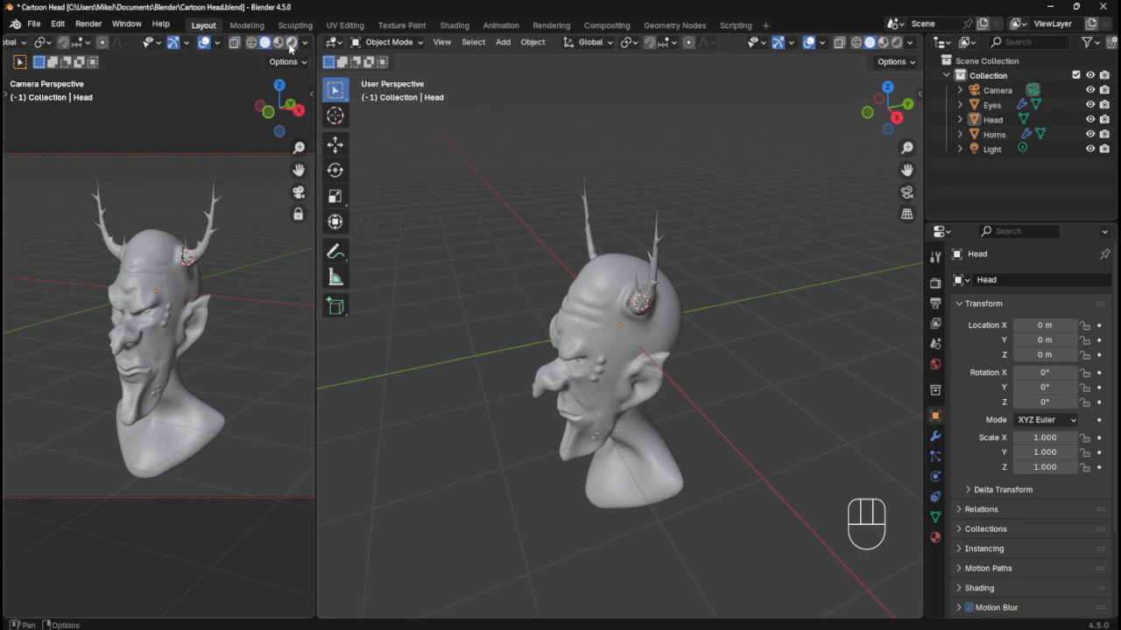
pyautogui.click(291, 42)
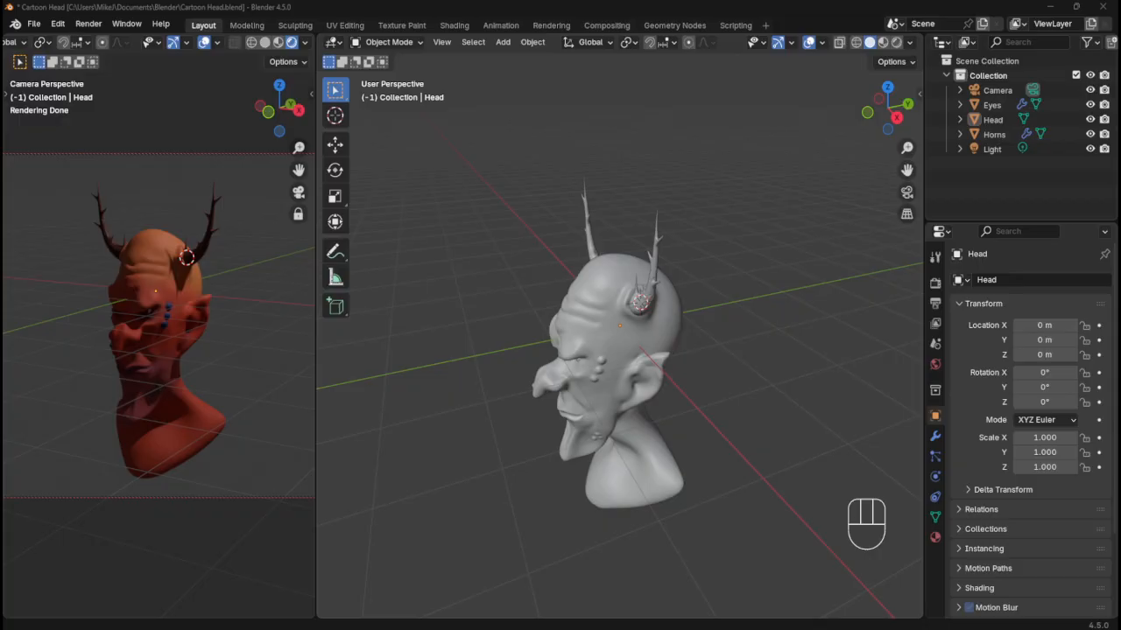
pyautogui.scroll(1, 201, 387)
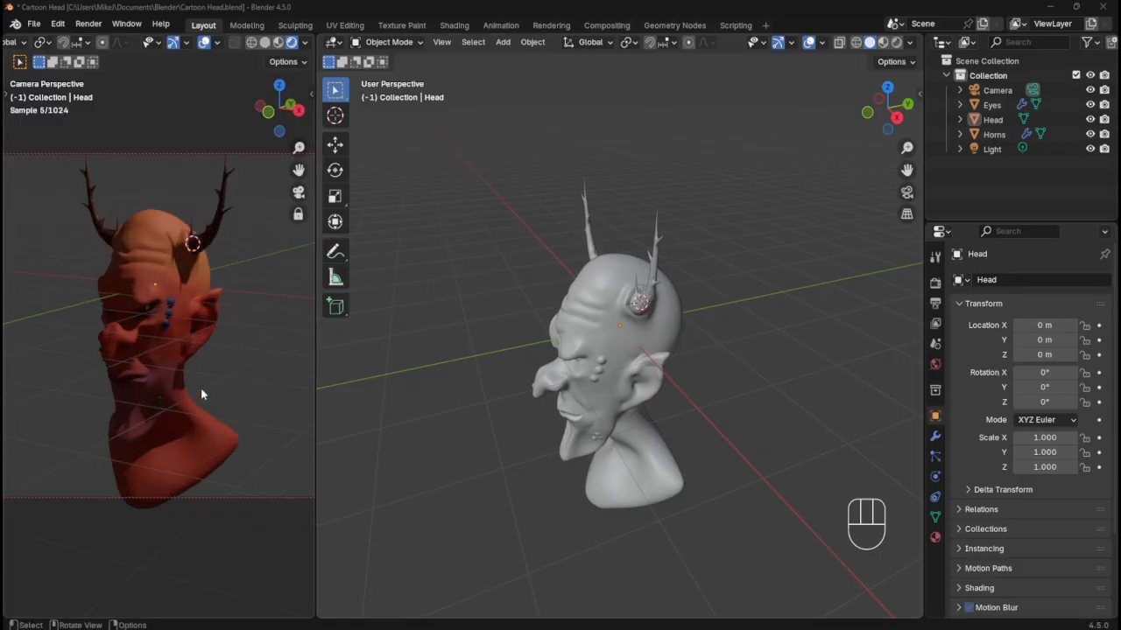
pyautogui.scroll(-1, 200, 387)
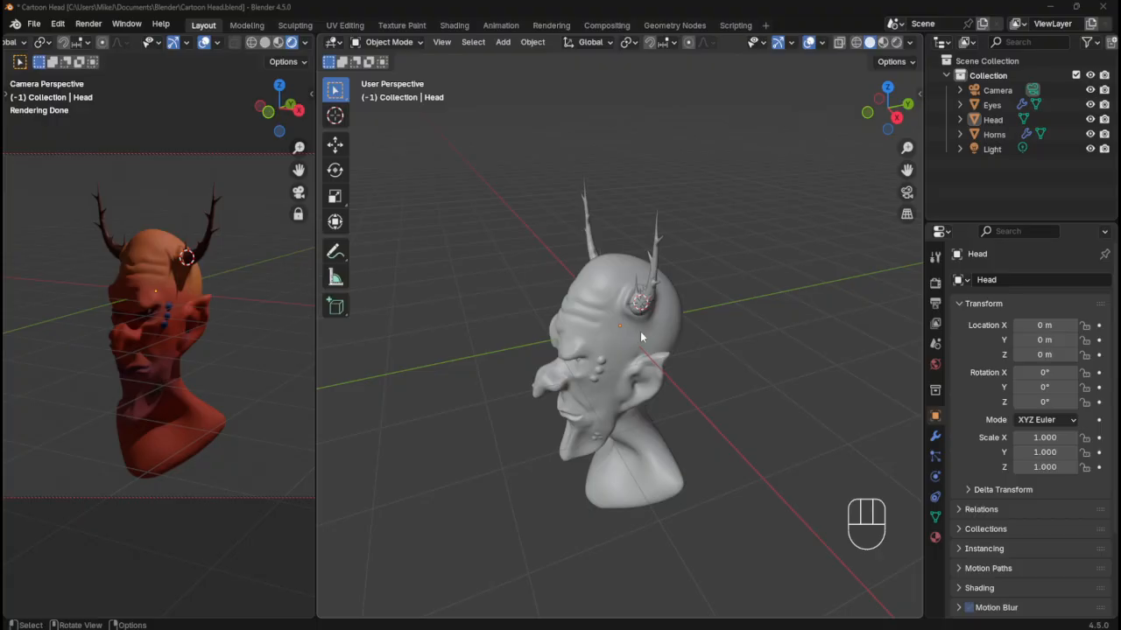
# - Reframe the locked camera slightly closer with a small change of angle, and recheck the camera view
pyautogui.moveTo(234, 344); pyautogui.dragTo(240, 332, button='middle')
pyautogui.moveTo(297, 147); pyautogui.dragTo(298, 131)
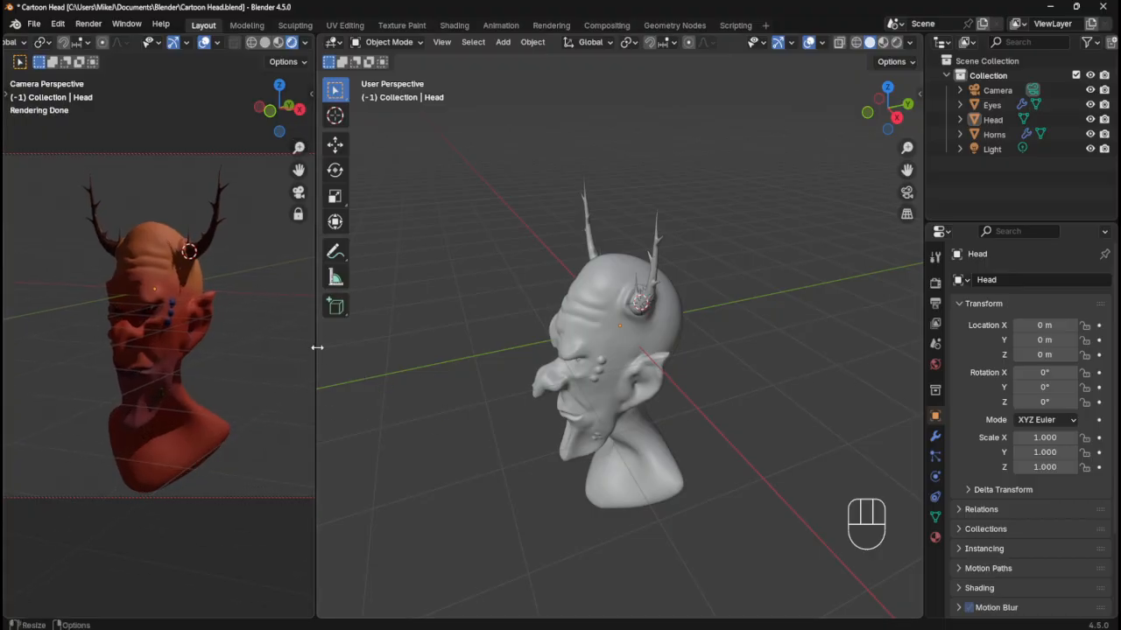
pyautogui.click(298, 195)
pyautogui.click(298, 195)
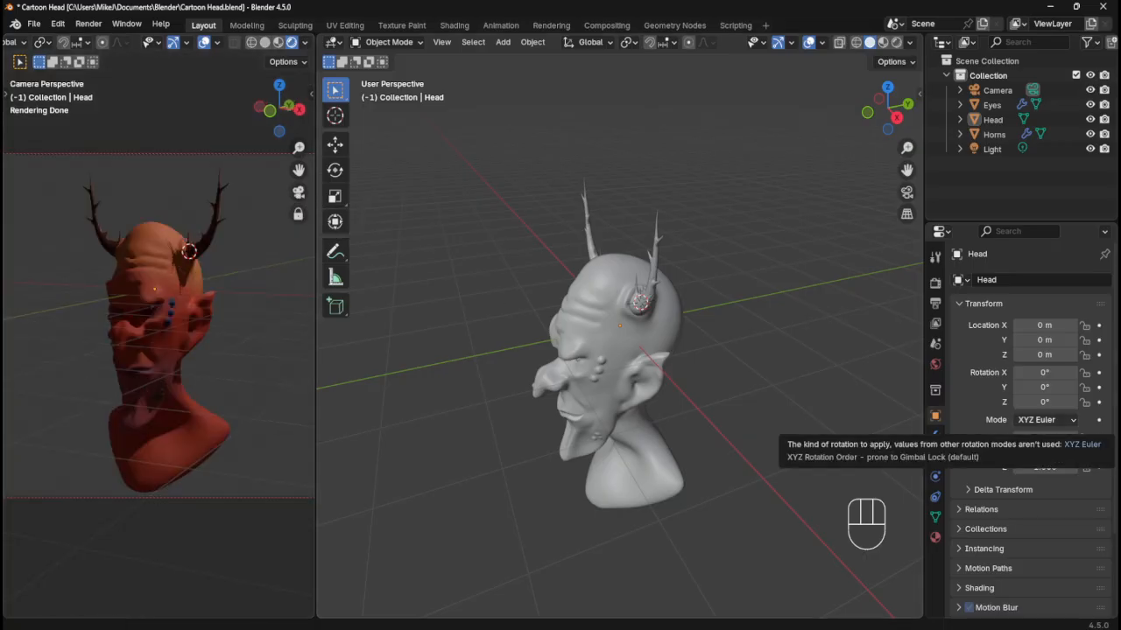
# - Bring the scene's light into sight above the head in the larger viewport and save the file
pyautogui.scroll(-5, 741, 382)
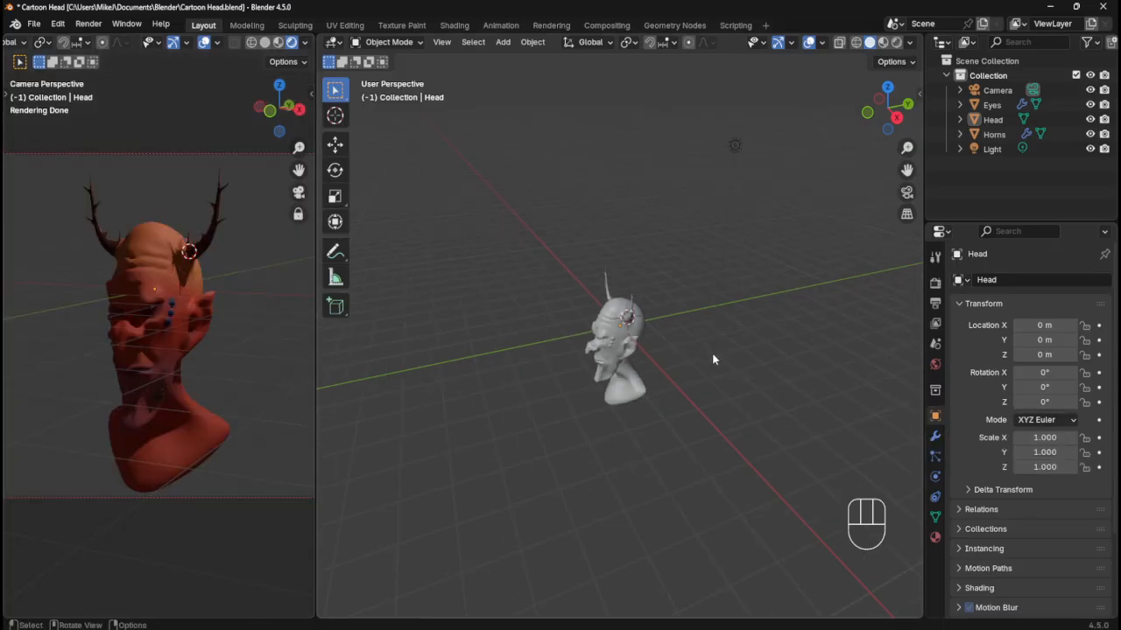
pyautogui.moveTo(708, 403); pyautogui.dragTo(739, 375, button='middle')
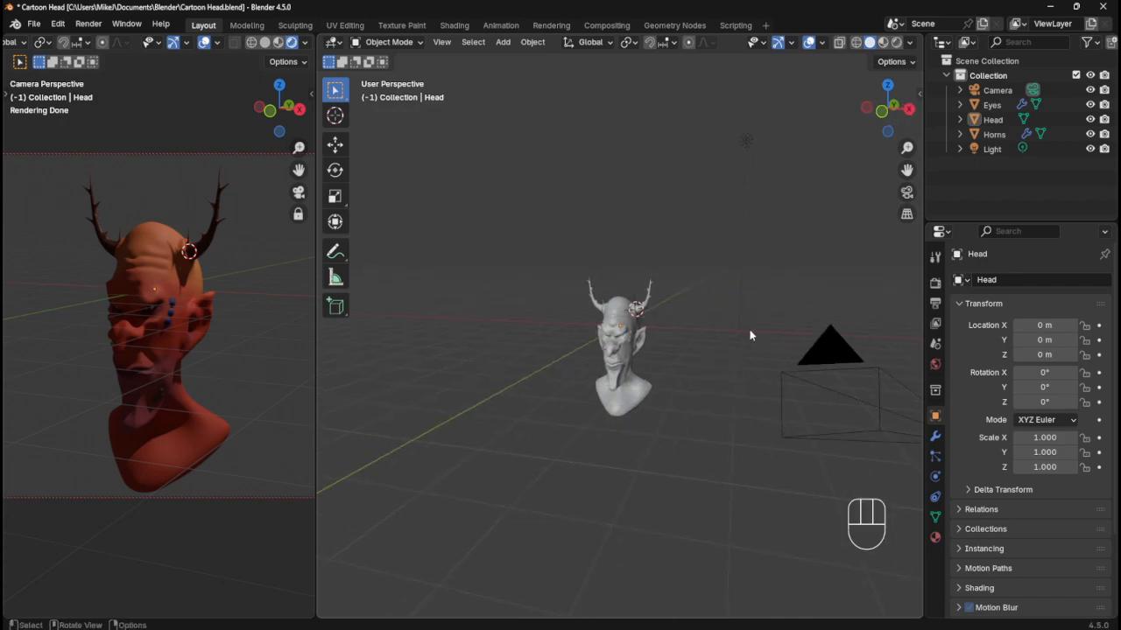
pyautogui.moveTo(700, 332); pyautogui.dragTo(697, 375, button='middle')
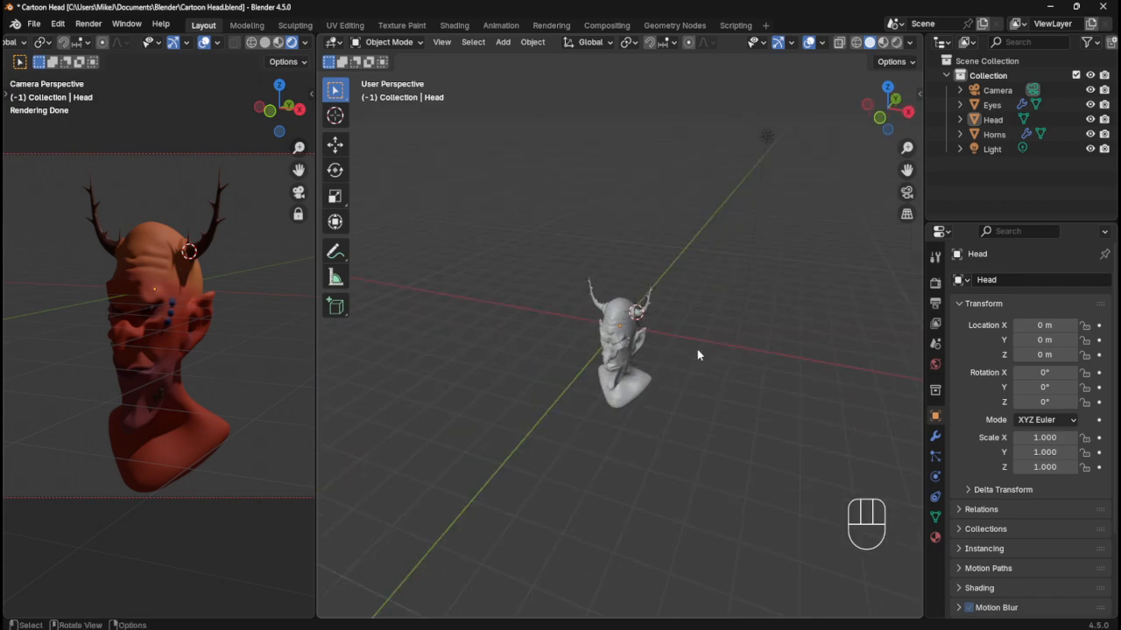
pyautogui.hotkey('ctrl', 's')
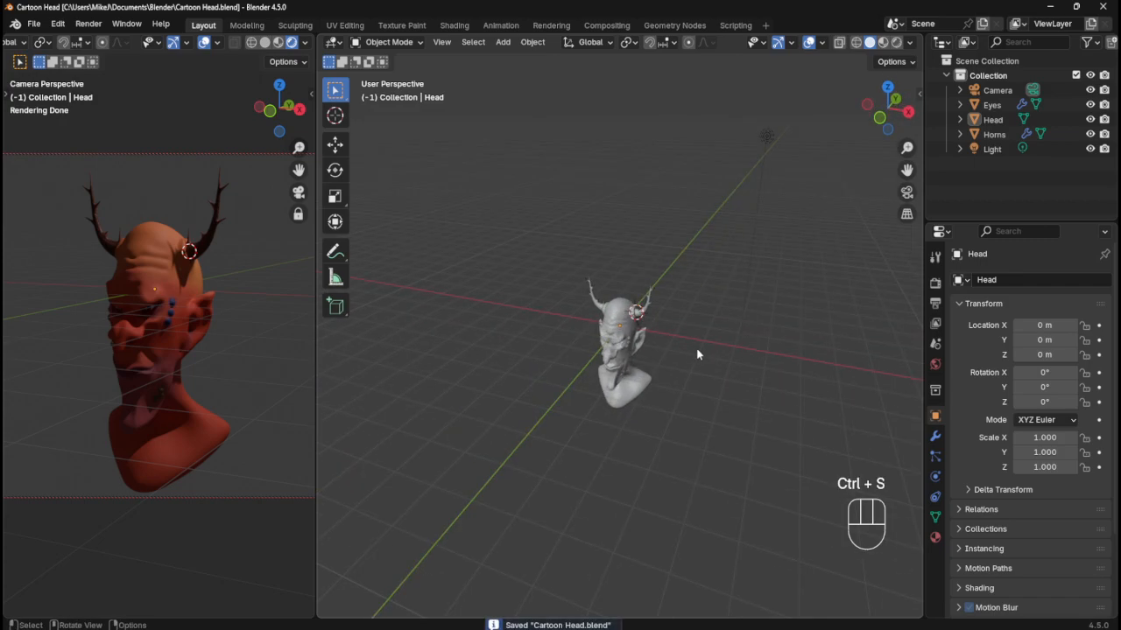
# - Select the point light and, from the top view, move it about 5 m along negative Y to the front side of the head
pyautogui.click(764, 138)
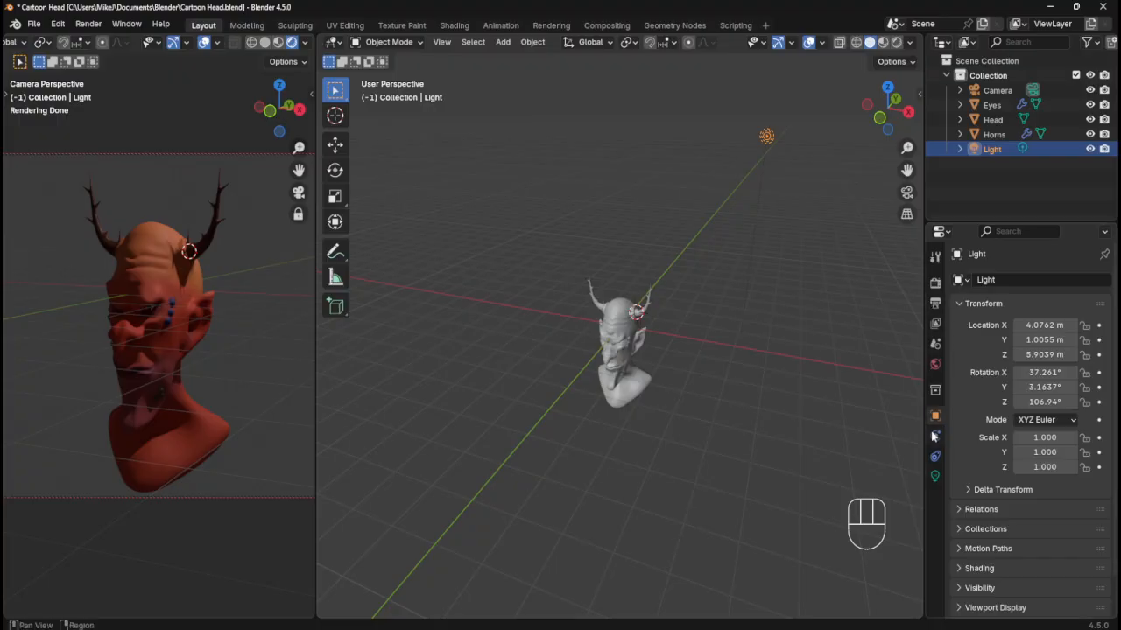
pyautogui.click(935, 475)
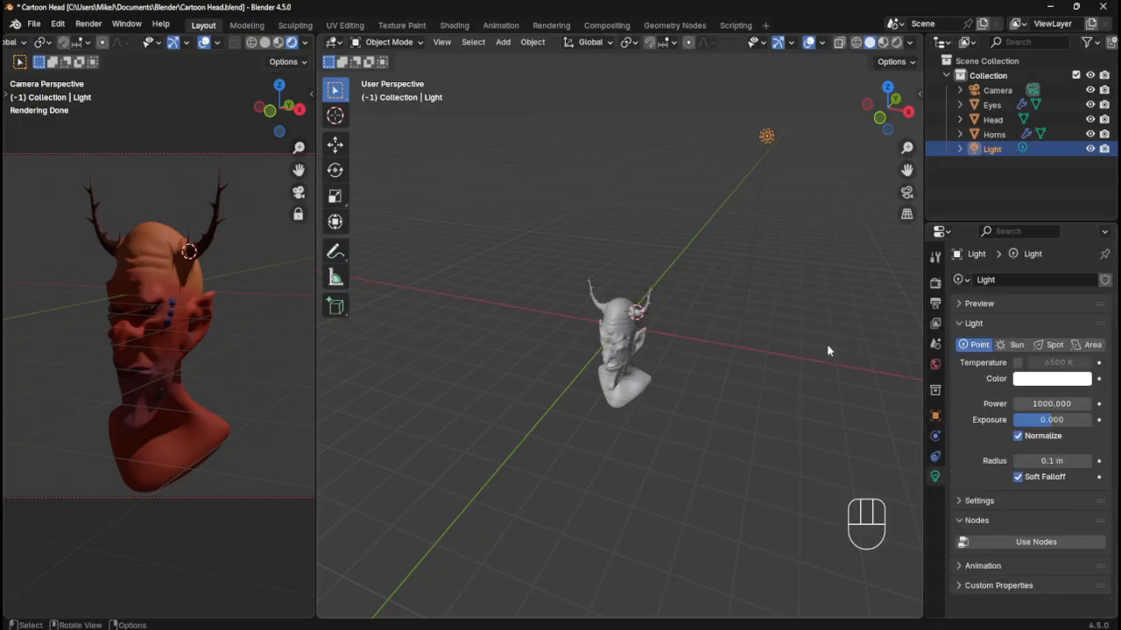
pyautogui.press('KP_7')
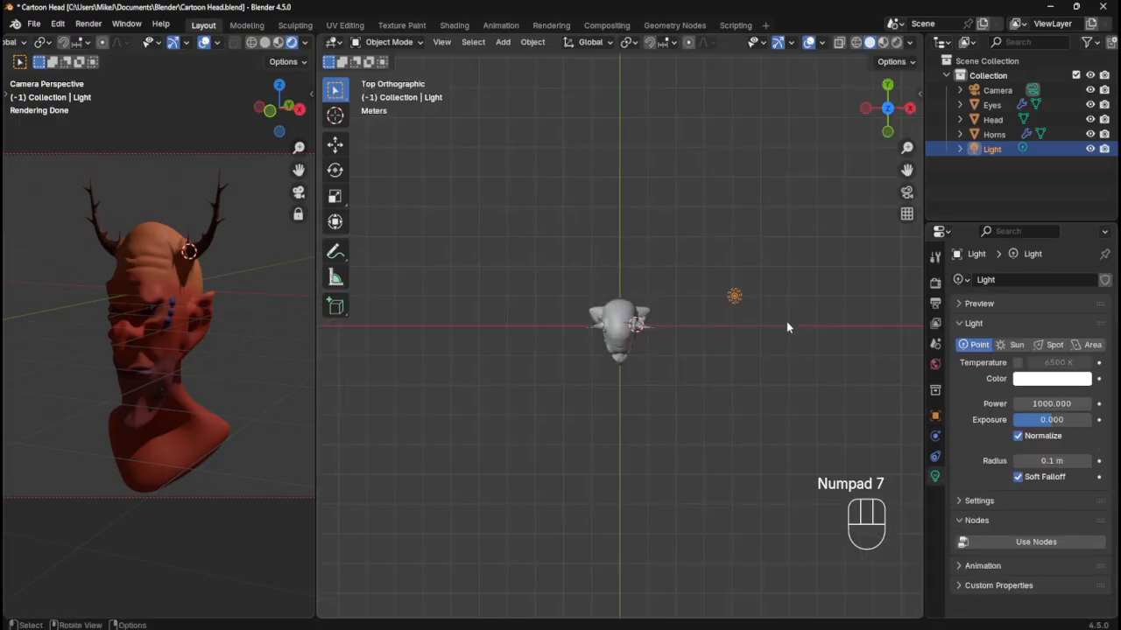
pyautogui.press('g')
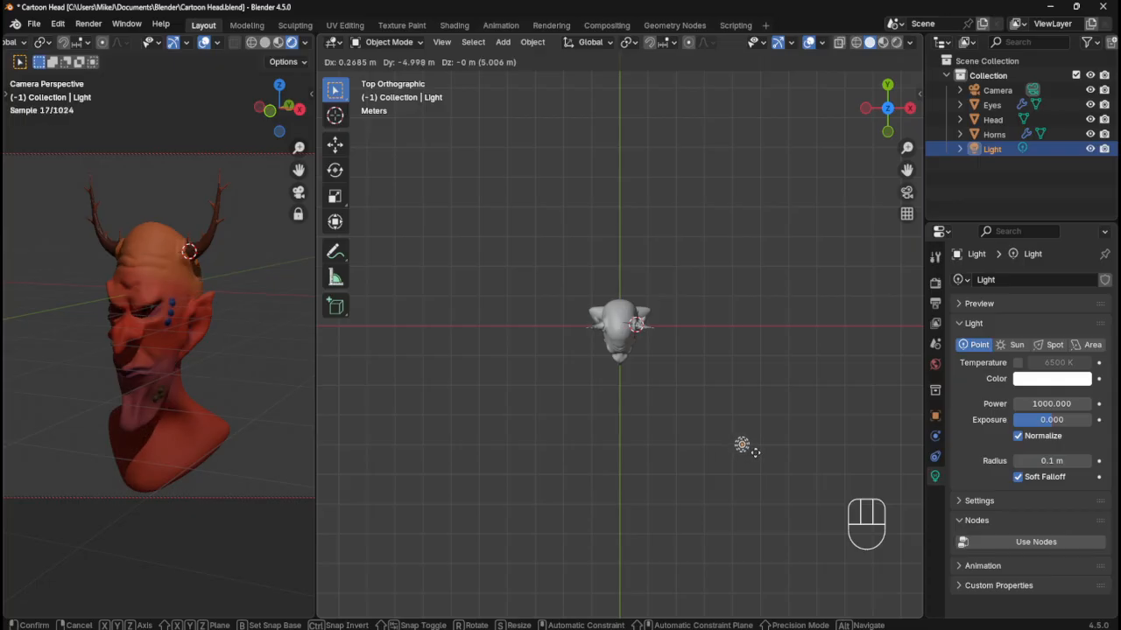
pyautogui.click(755, 451)
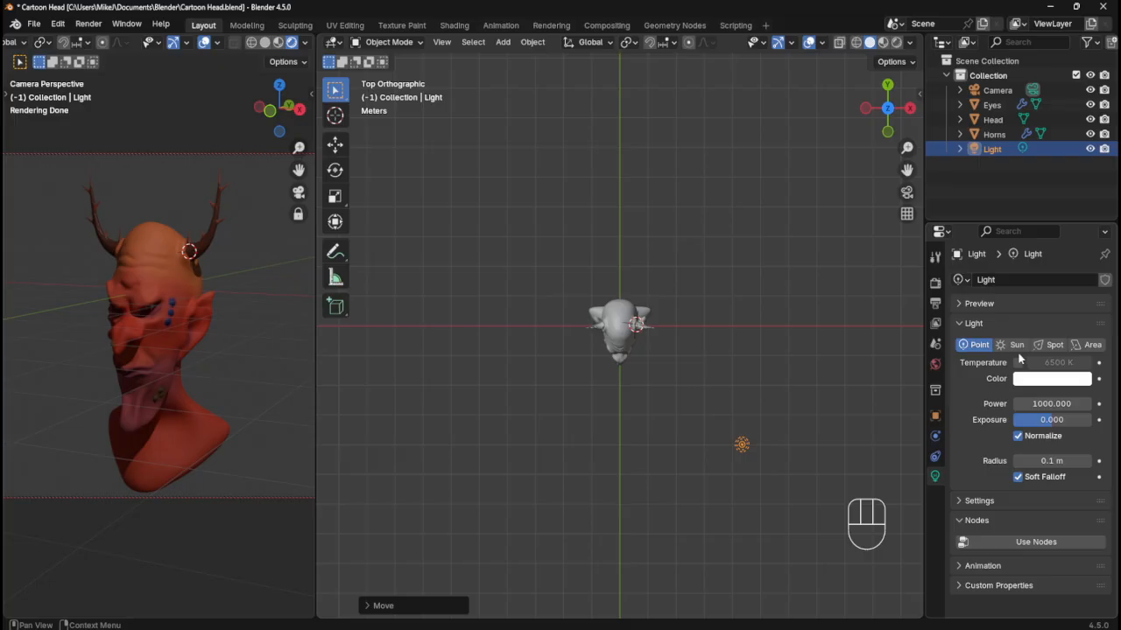
# - Tint the light a pale yellow, hue 0.222 and saturation 0.280 (#F4FFDD)
pyautogui.click(1040, 384)
pyautogui.moveTo(977, 320); pyautogui.dragTo(1013, 320)
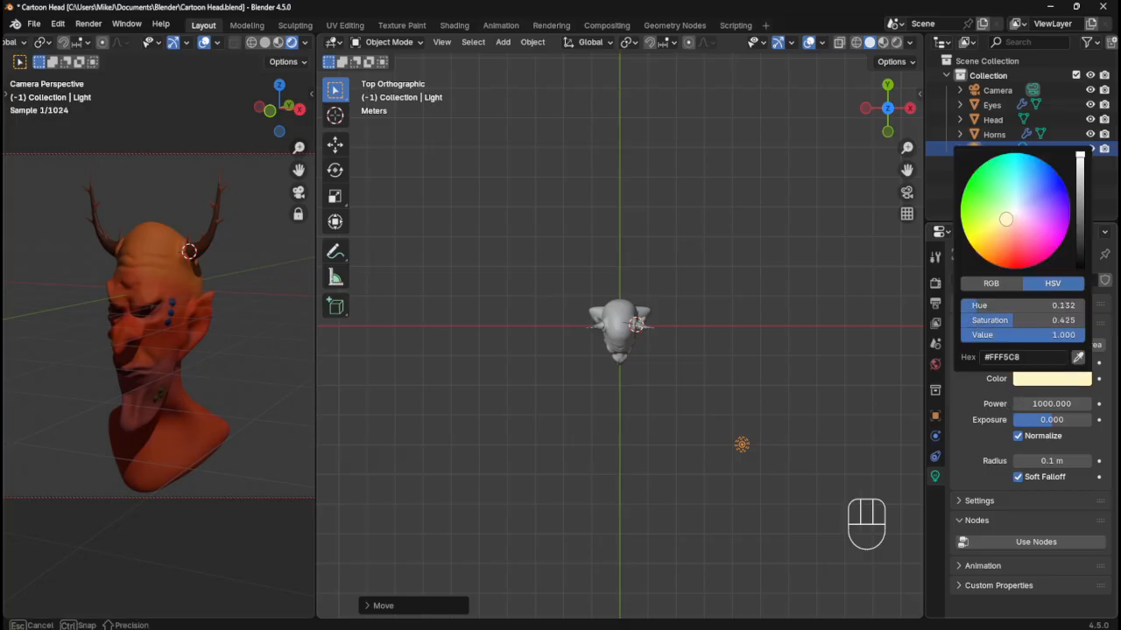
pyautogui.moveTo(1006, 219); pyautogui.dragTo(1008, 213)
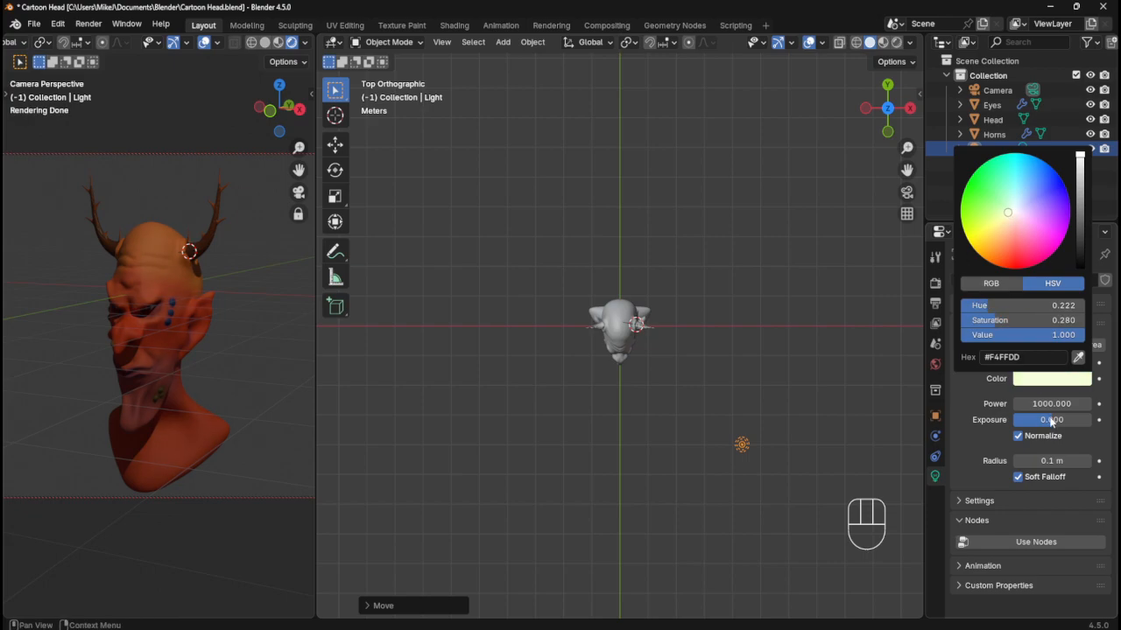
# - Change the light's type to Area, aim it at the head, and clear the course browser window off the workspace
pyautogui.click(1077, 345)
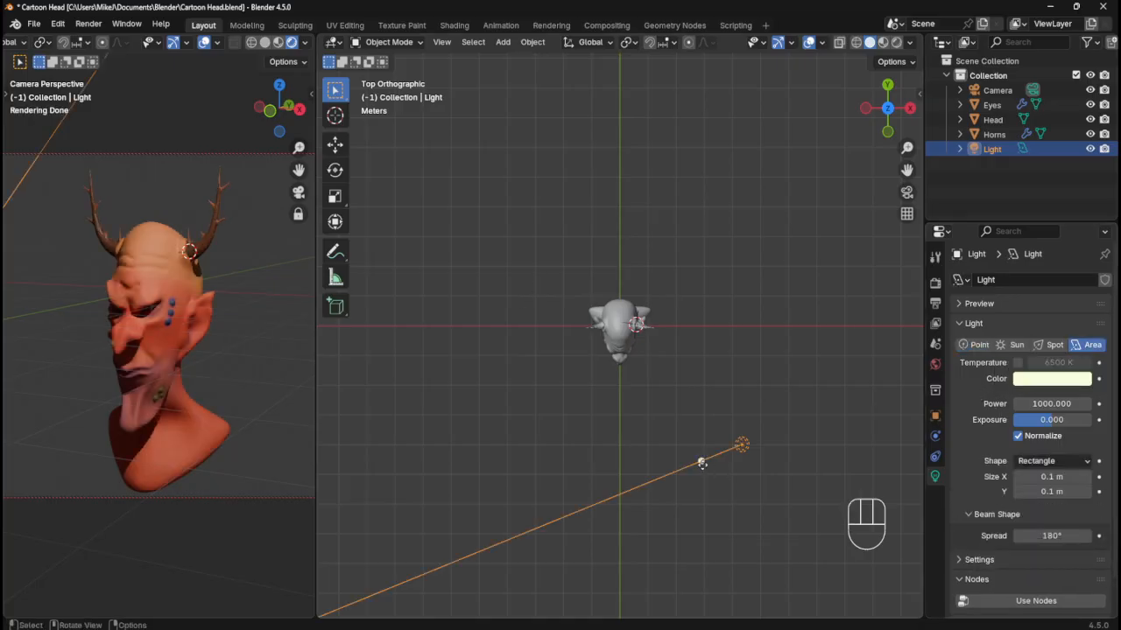
pyautogui.moveTo(700, 460); pyautogui.dragTo(656, 360)
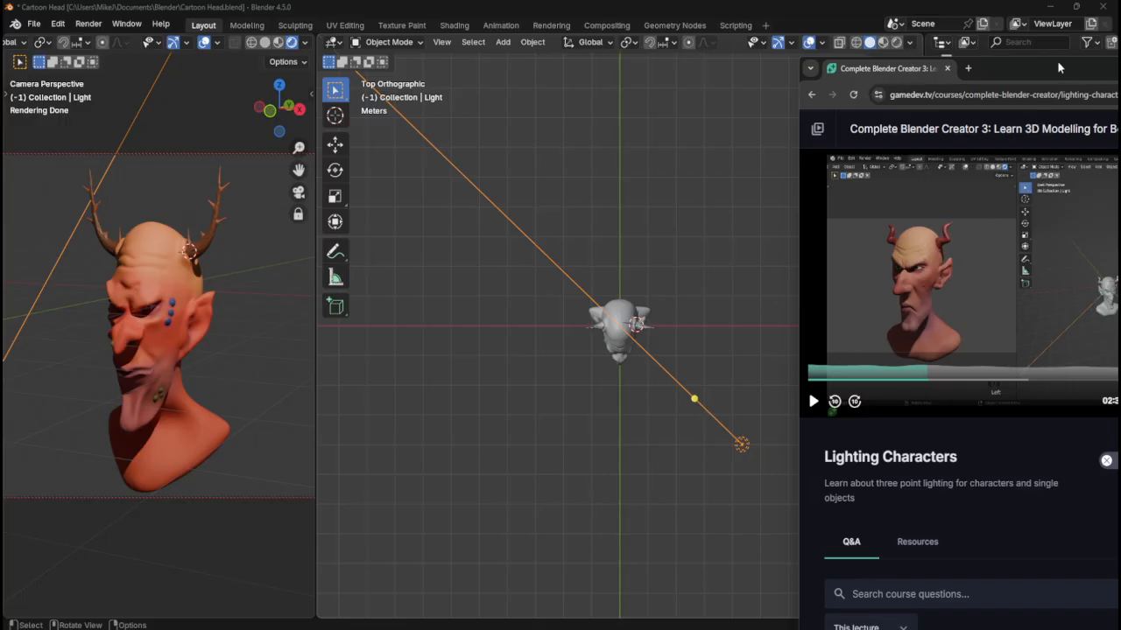
pyautogui.moveTo(1056, 69); pyautogui.dragTo(1120, 68)
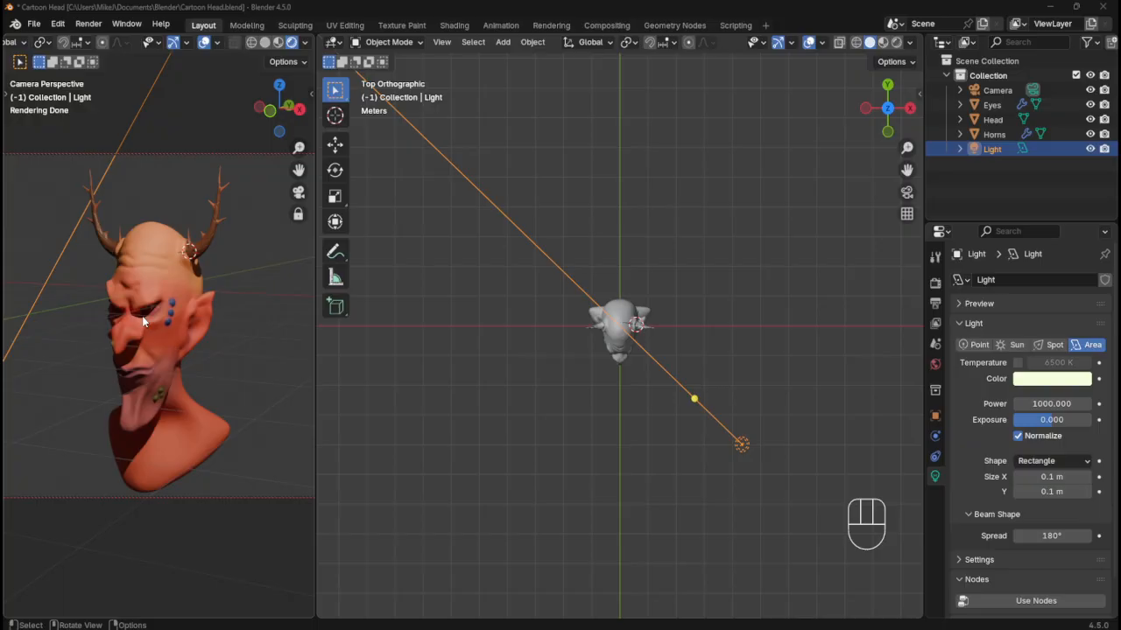
# - Bring the locked camera in close on the face and scale up the area light to soften its shadows
pyautogui.scroll(5, 105, 289)
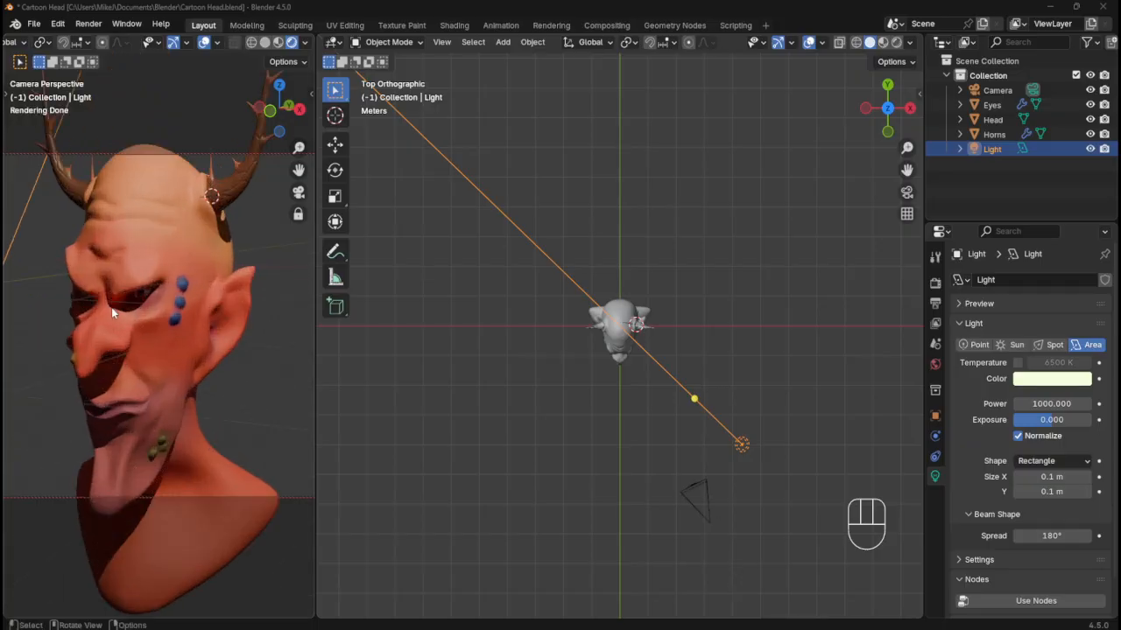
pyautogui.scroll(3, 113, 309)
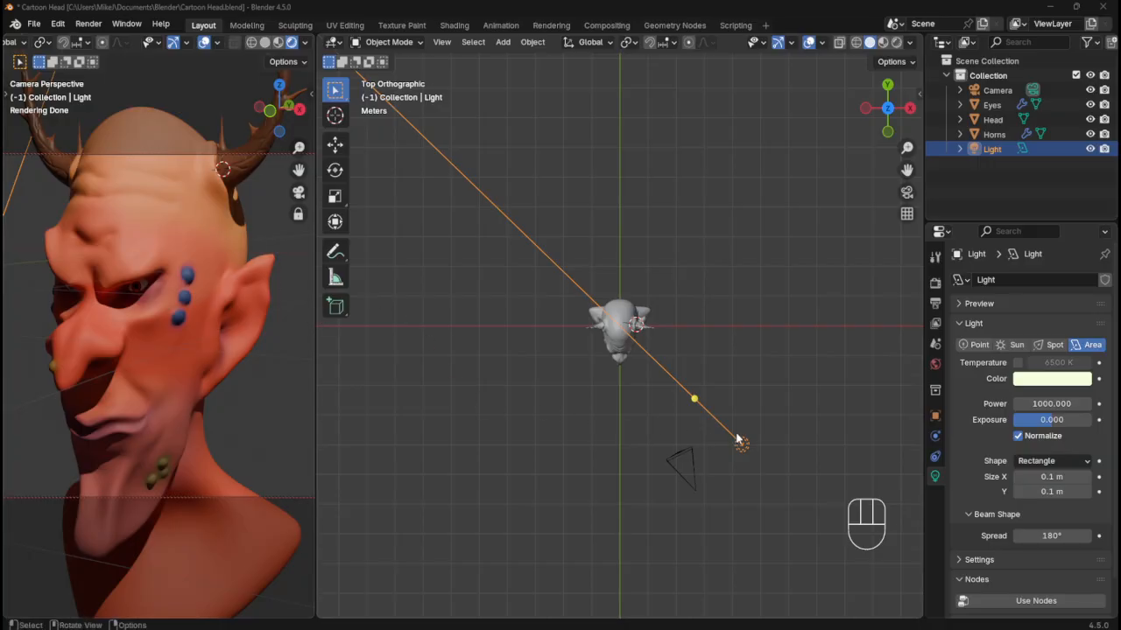
pyautogui.scroll(-1, 756, 443)
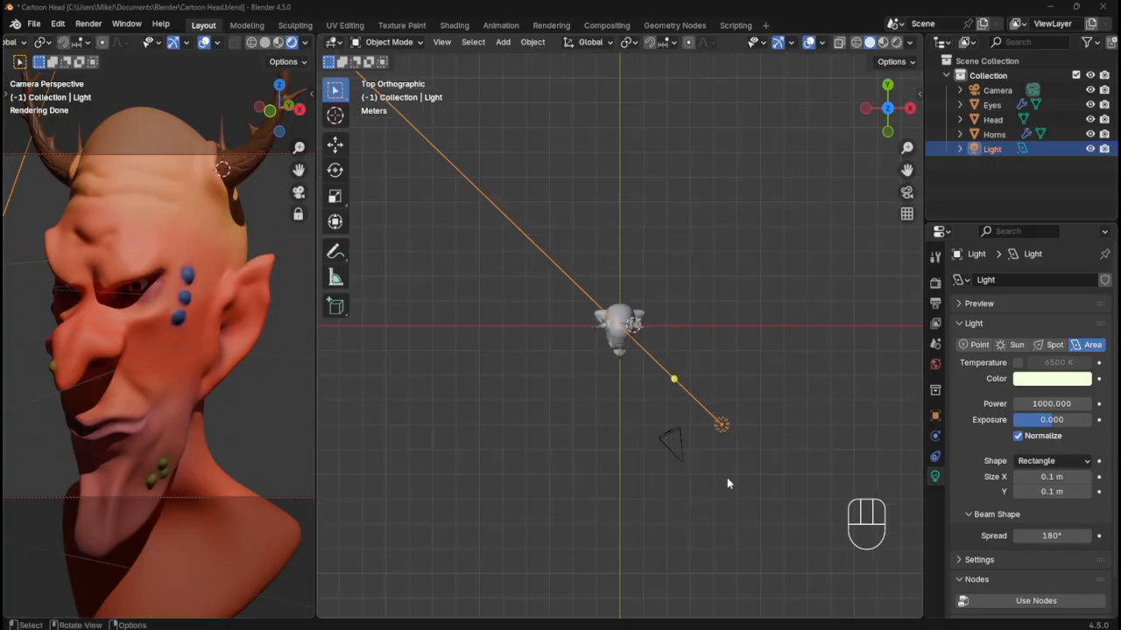
pyautogui.press('s')
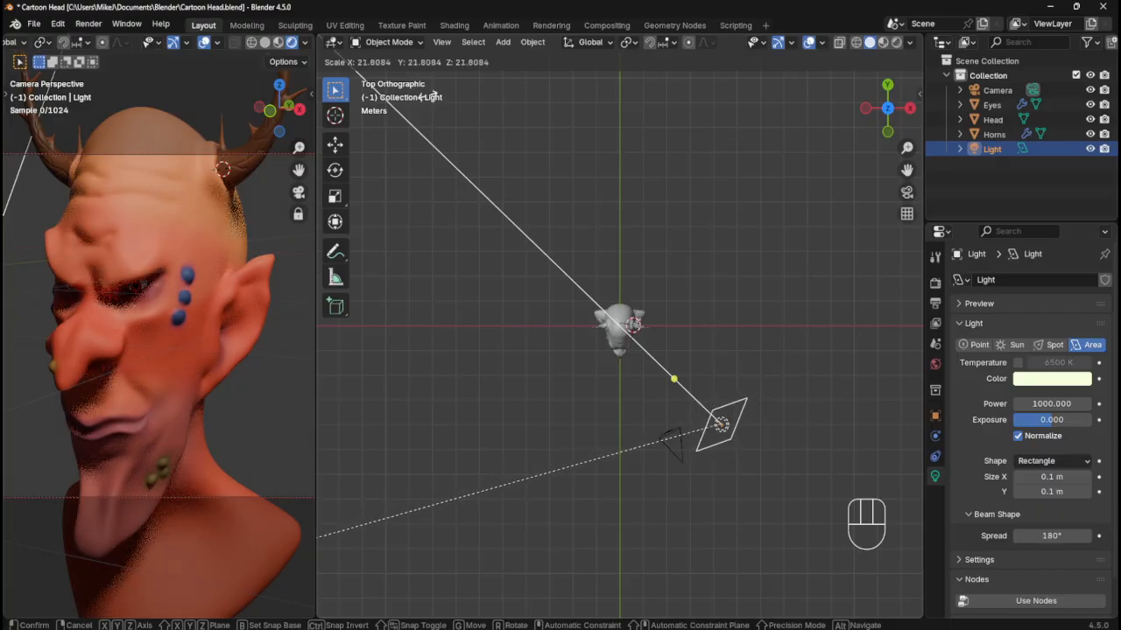
pyautogui.click(618, 53)
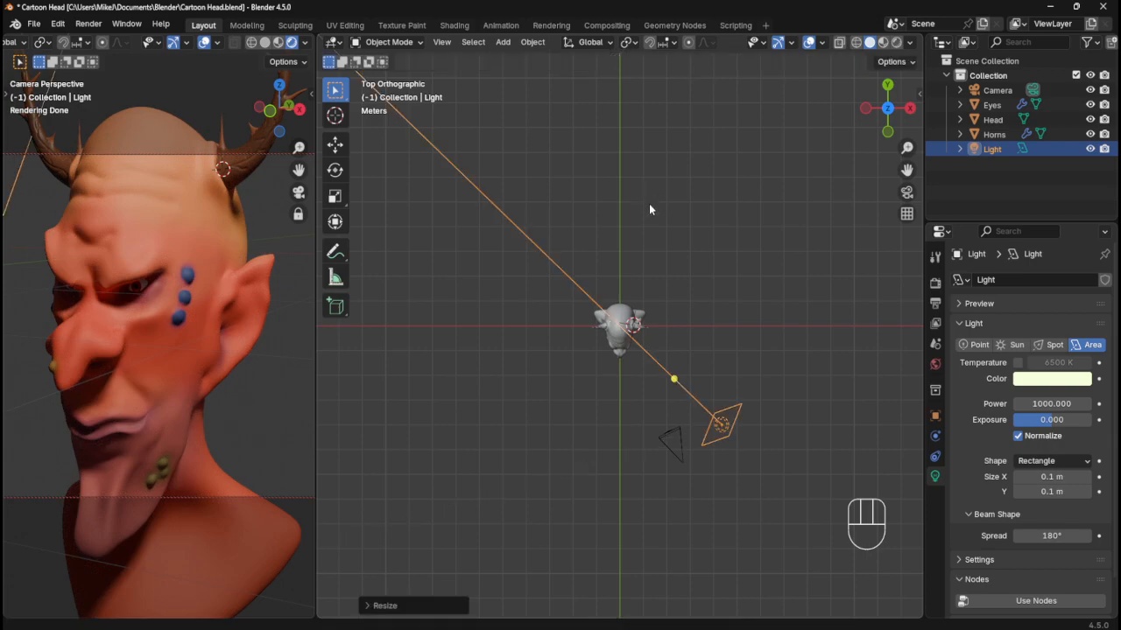
# - Toggle the camera view and switch the Camera to View lock off and on again
pyautogui.click(297, 192)
pyautogui.click(299, 194)
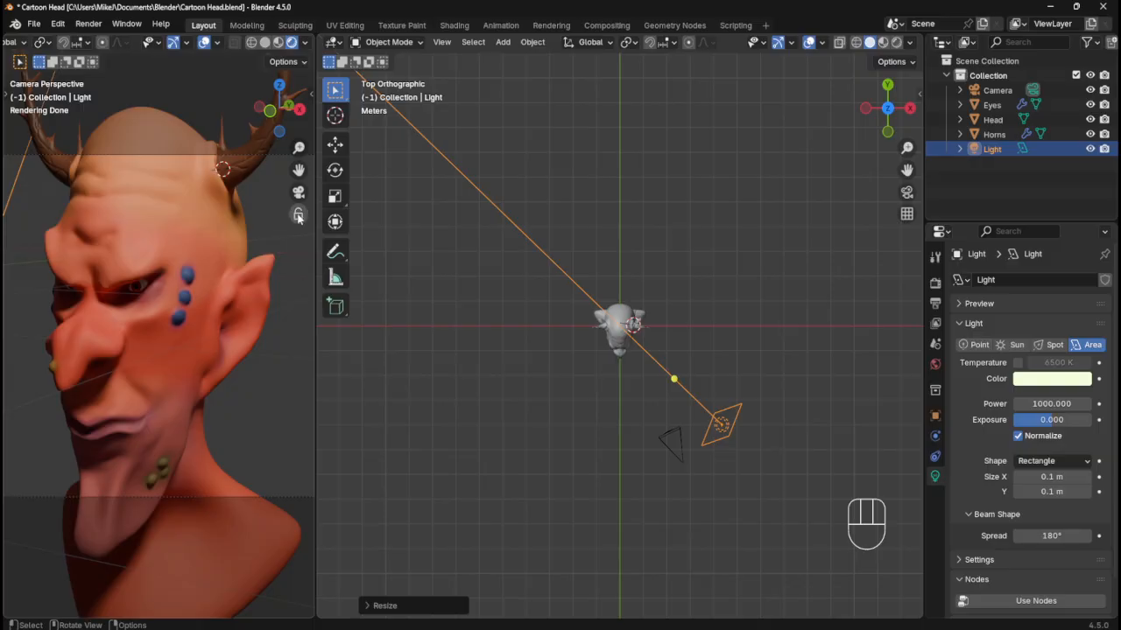
pyautogui.click(297, 215)
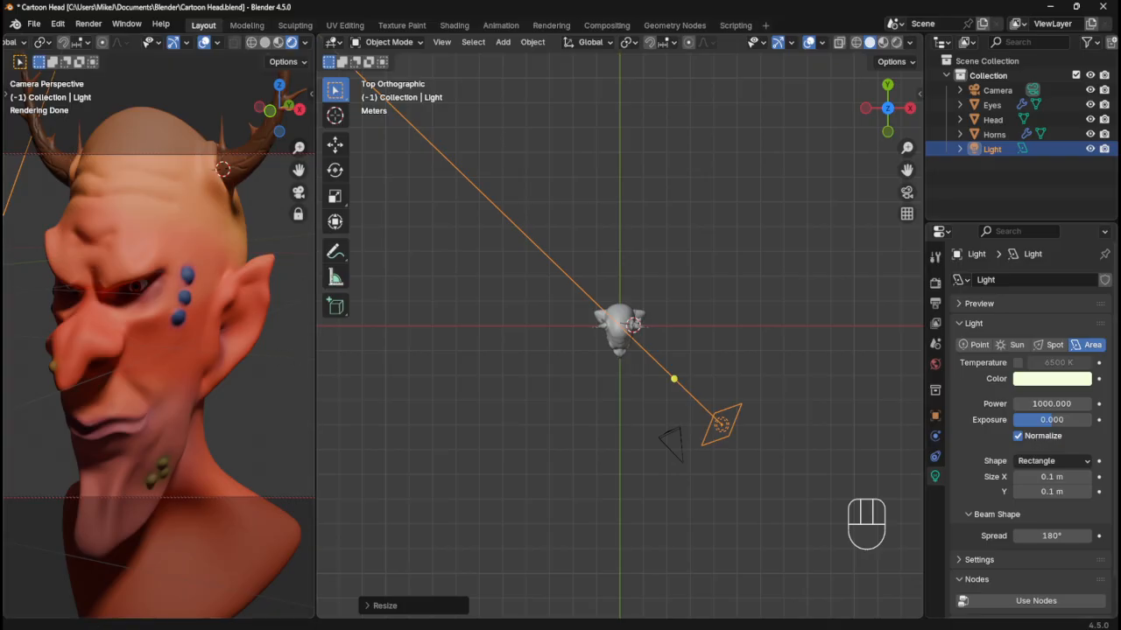
# - Duplicate the area light about 12 m along negative X to the head's other side and aim the copy at the head
pyautogui.keyDown('shift'); pyautogui.moveTo(756, 347); pyautogui.dragTo(762, 319, button='middle'); pyautogui.keyUp('shift')
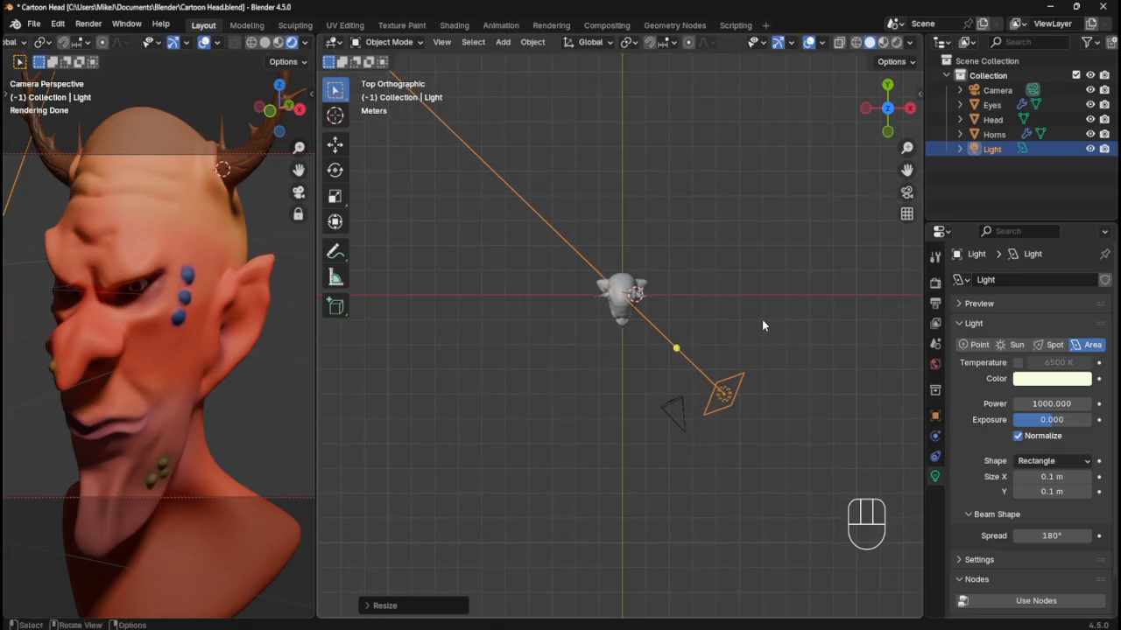
pyautogui.scroll(-2, 762, 320)
pyautogui.hotkey('shift', 'd')
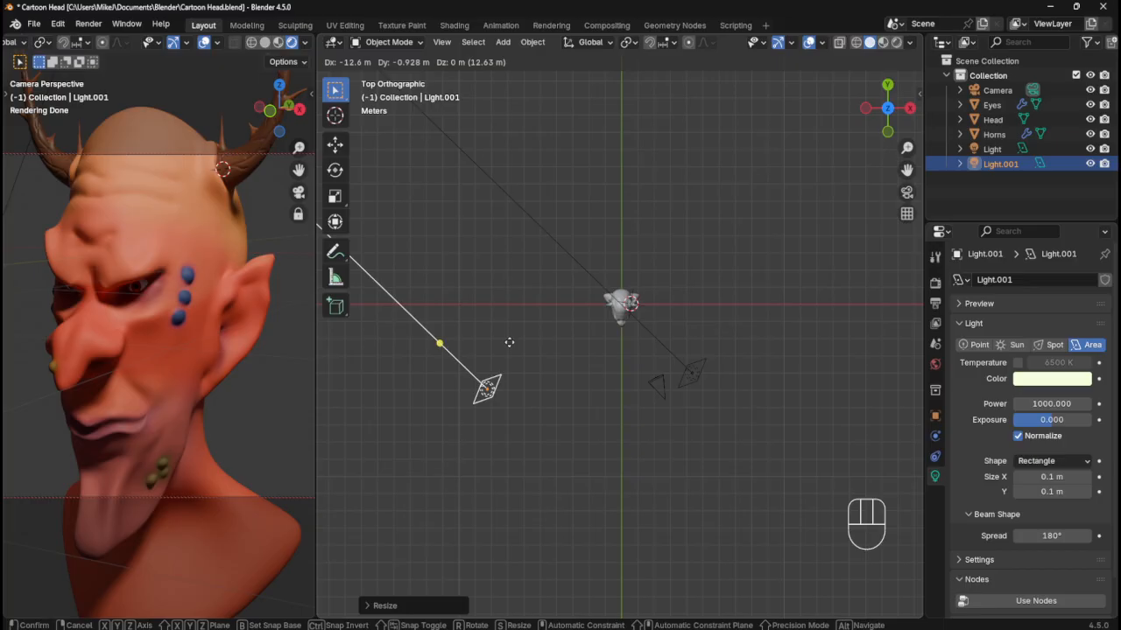
pyautogui.click(520, 346)
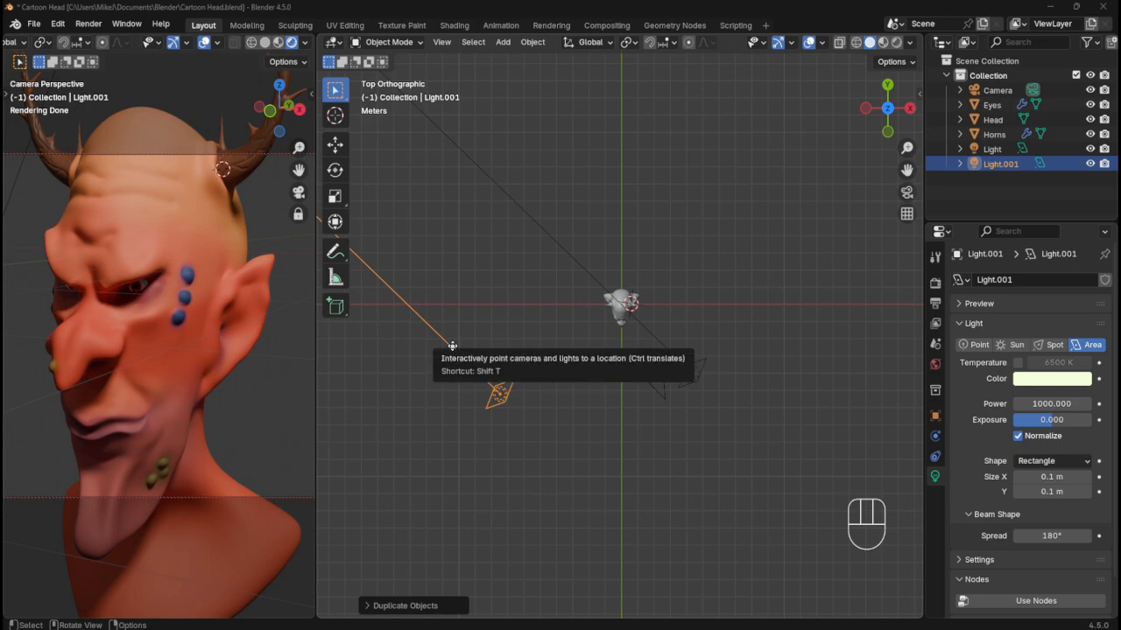
pyautogui.moveTo(453, 346); pyautogui.dragTo(555, 352)
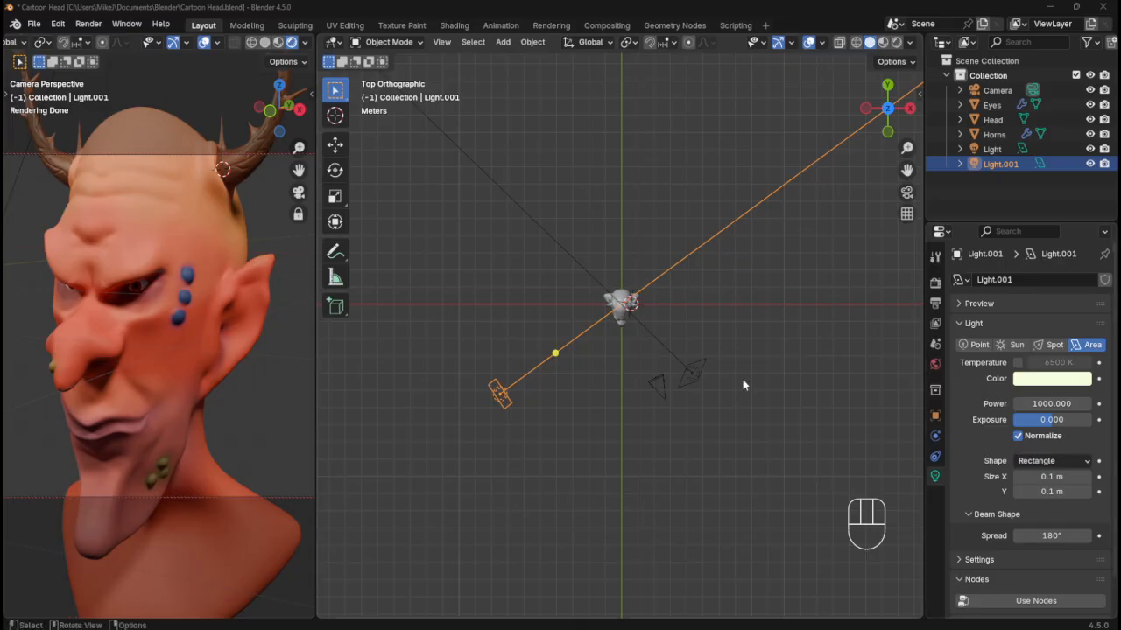
# - Pull the locked camera back to show the head and shoulders, and widen the top view around the lights
pyautogui.moveTo(221, 338)
pyautogui.mouseDown(button='middle')
pyautogui.moveTo(210, 336)
pyautogui.moveTo(221, 337)
pyautogui.mouseUp(button='middle')
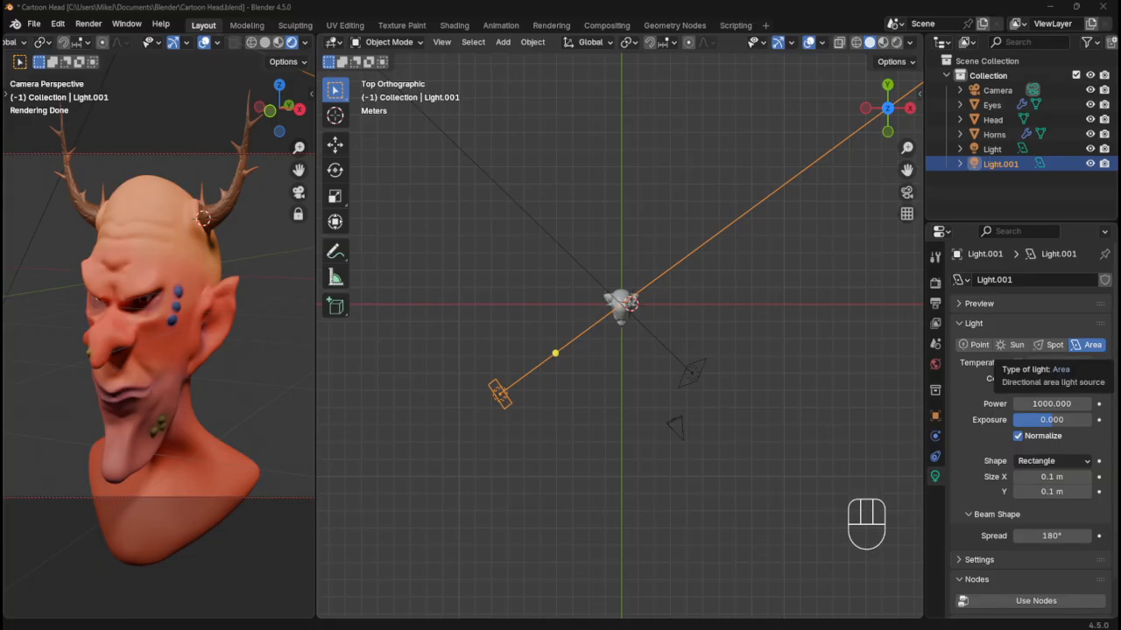
pyautogui.scroll(-2, 705, 344)
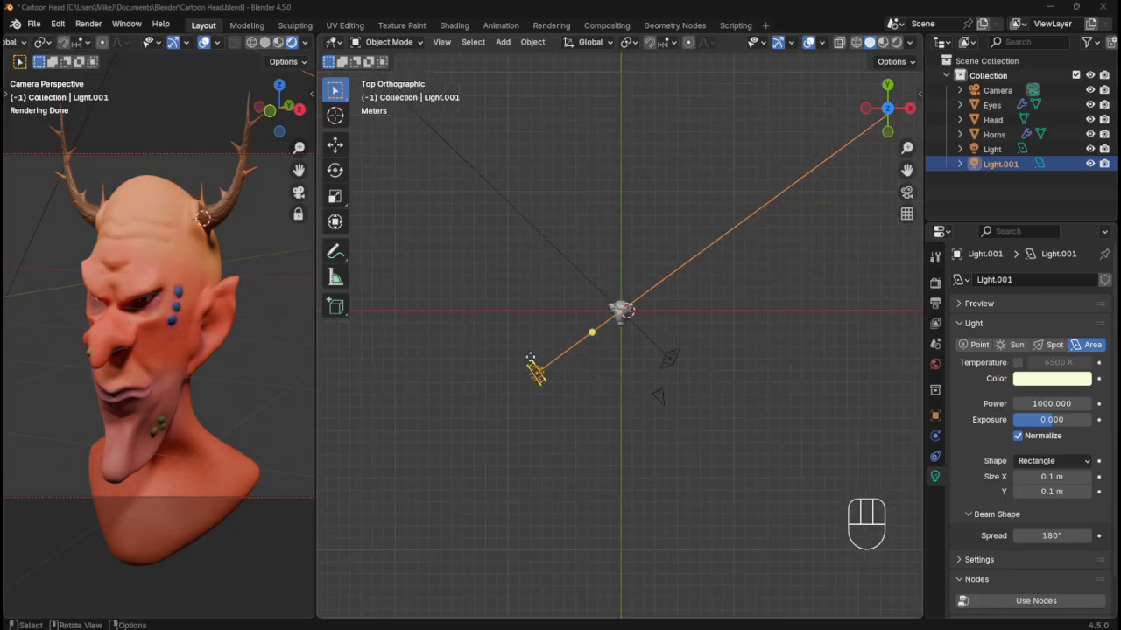
# - Scale the duplicated area light up about 9.15 times and set its power to 300
pyautogui.press('s')
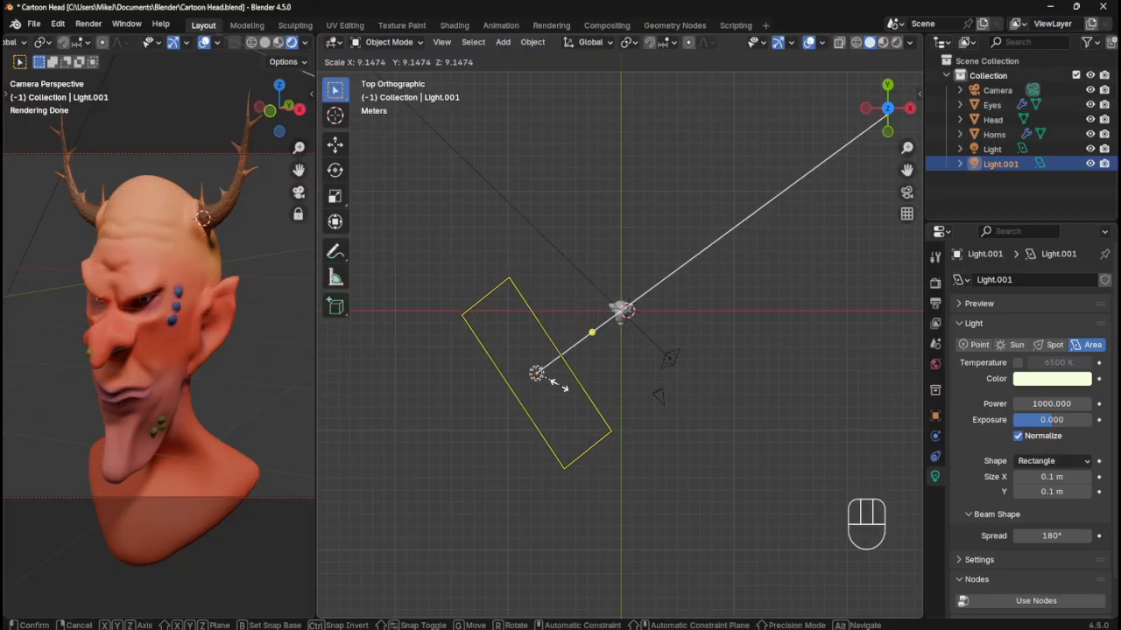
pyautogui.click(558, 385)
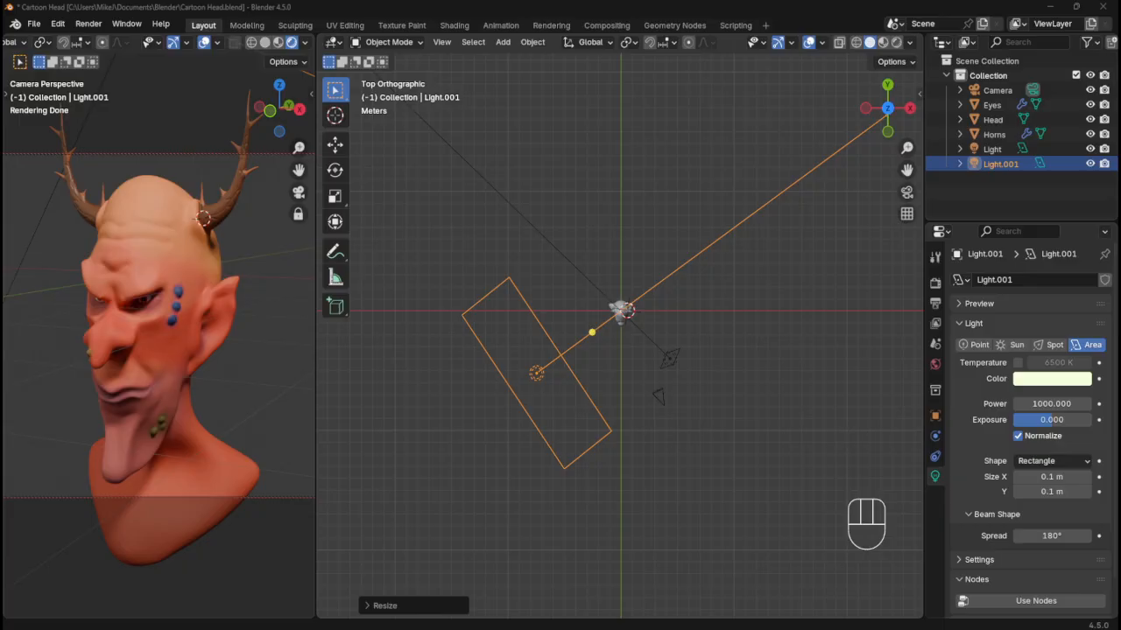
pyautogui.doubleClick(1048, 403)
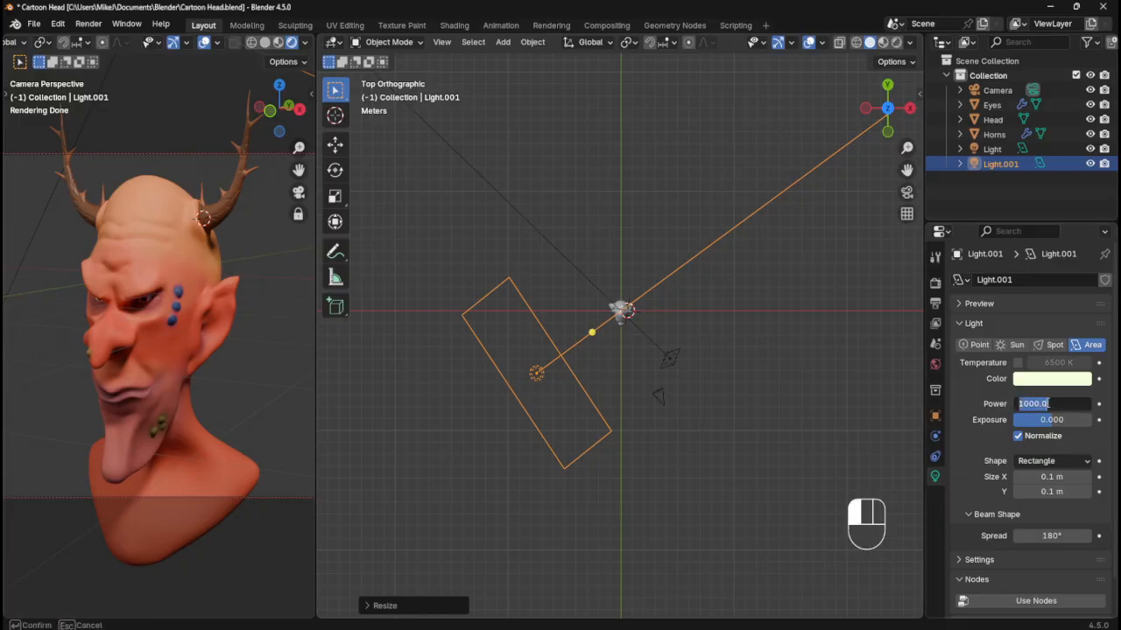
pyautogui.write('300')
pyautogui.press('Return')
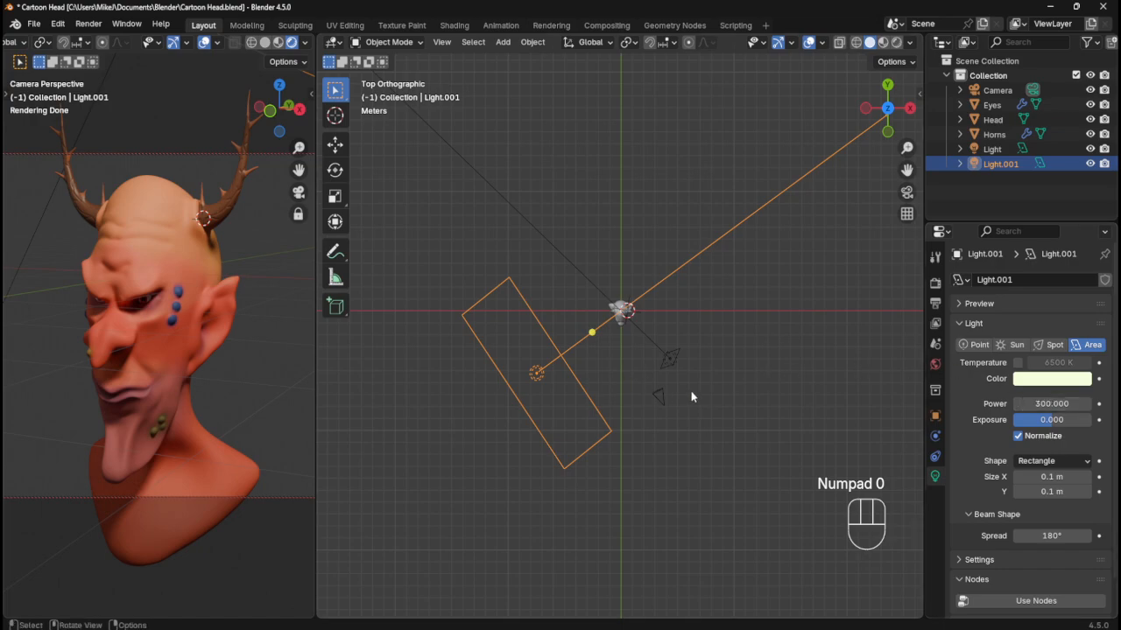
# - Swing the locked camera round to frame the head straight from the front
pyautogui.moveTo(110, 346); pyautogui.dragTo(237, 394, button='middle')
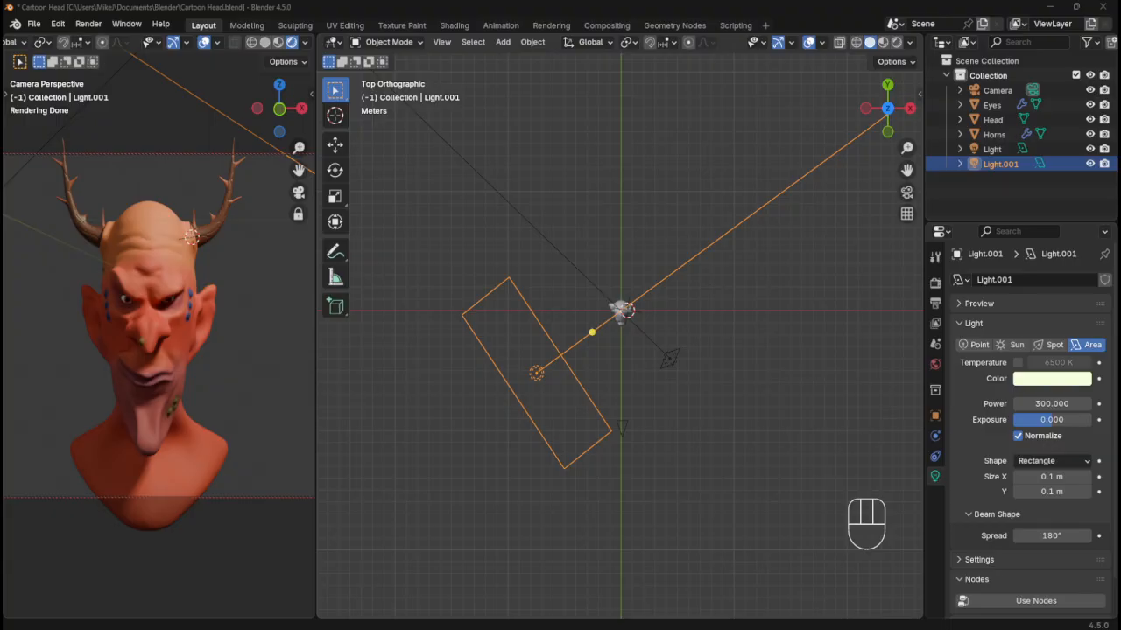
pyautogui.scroll(-1, 245, 377)
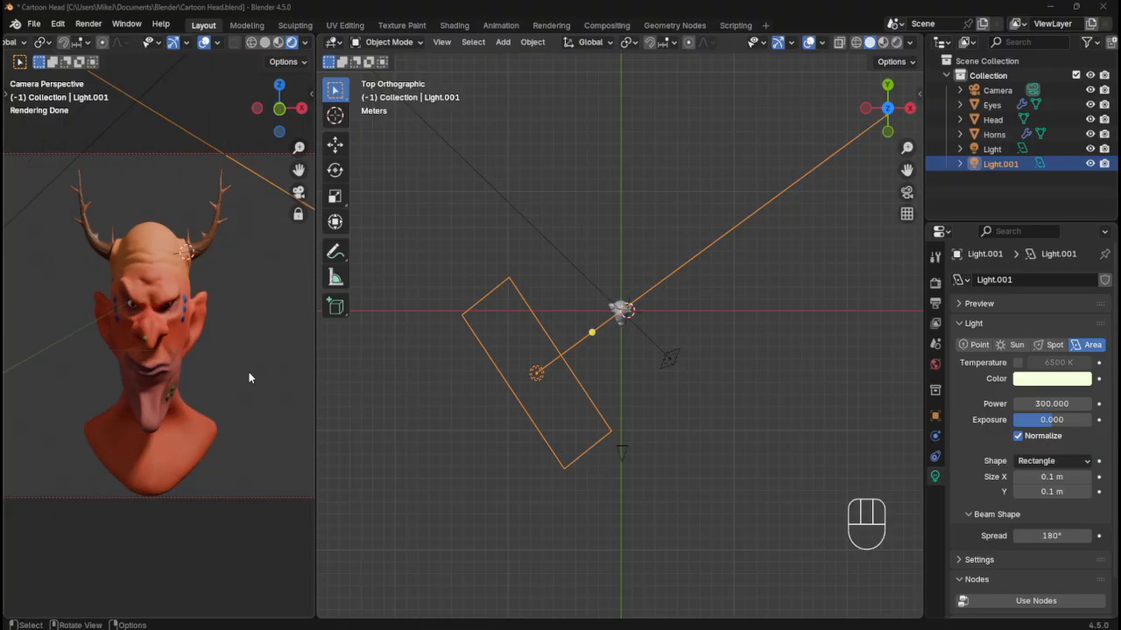
pyautogui.scroll(1, 249, 372)
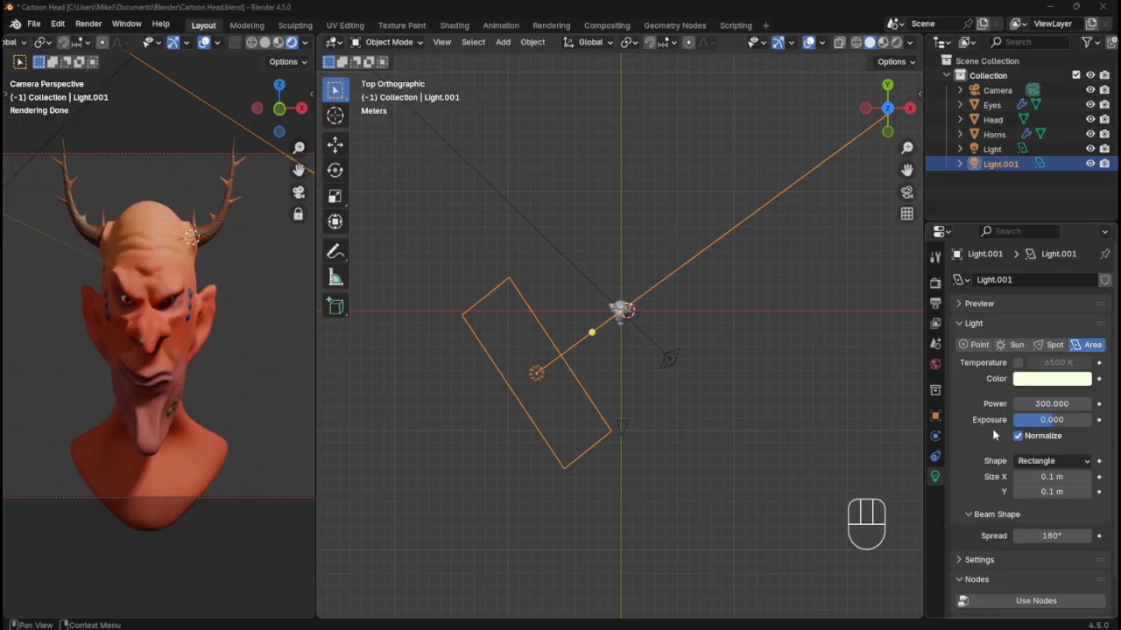
# - Tint the duplicated light a muted red with a hue of about 0.01 and a value of about 0.59
pyautogui.click(1036, 383)
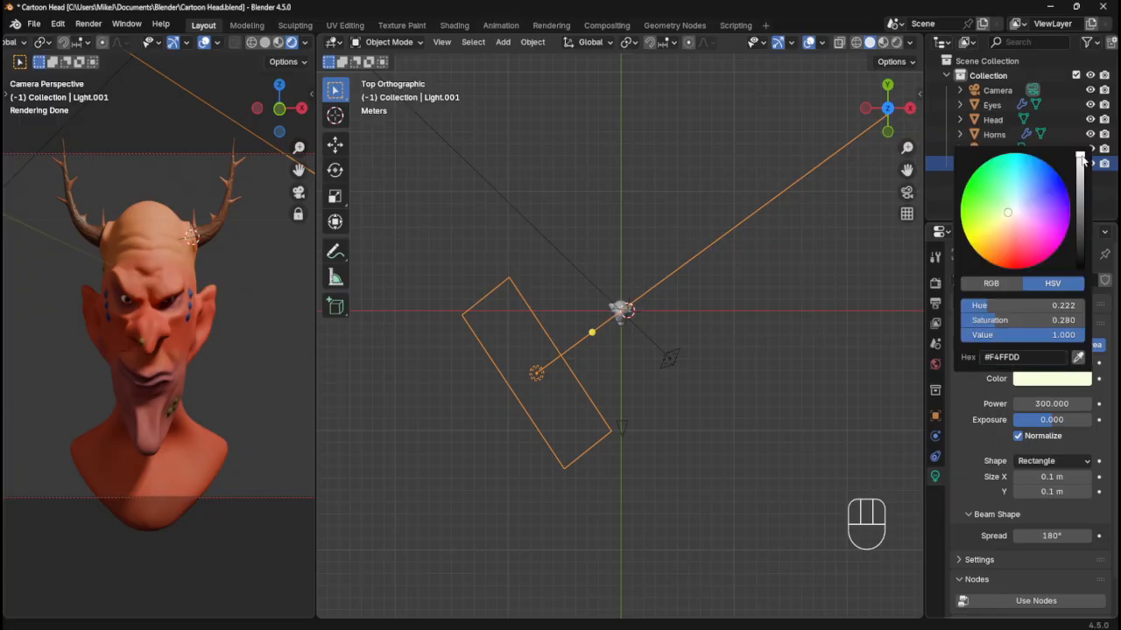
pyautogui.moveTo(1080, 156); pyautogui.dragTo(1080, 186)
pyautogui.moveTo(1009, 213); pyautogui.dragTo(1013, 234)
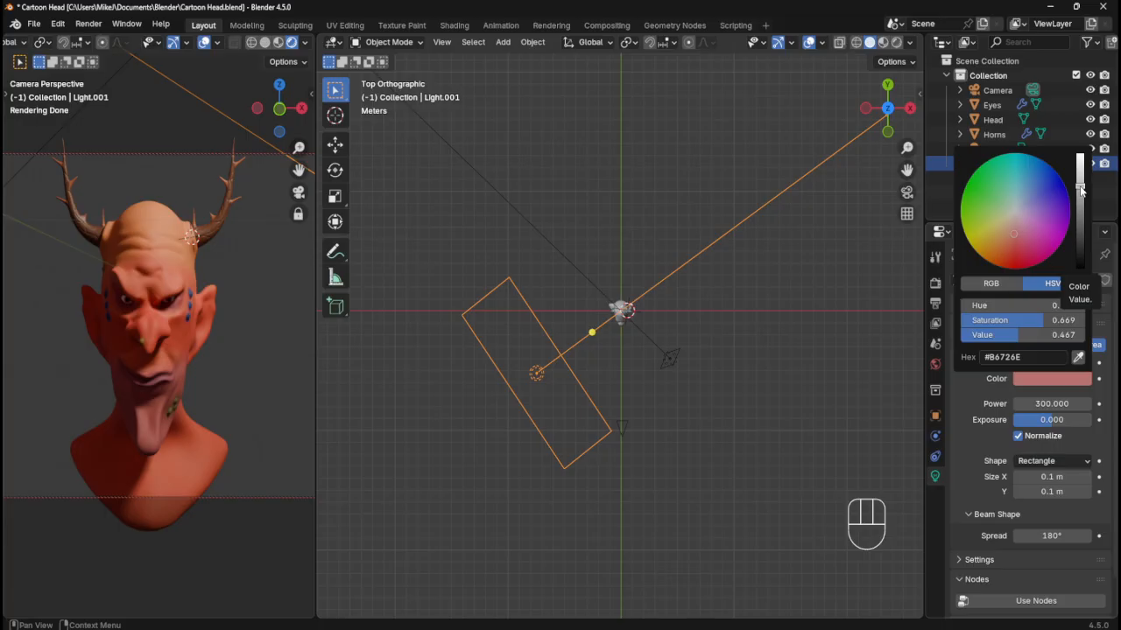
pyautogui.moveTo(1081, 191); pyautogui.dragTo(1080, 177)
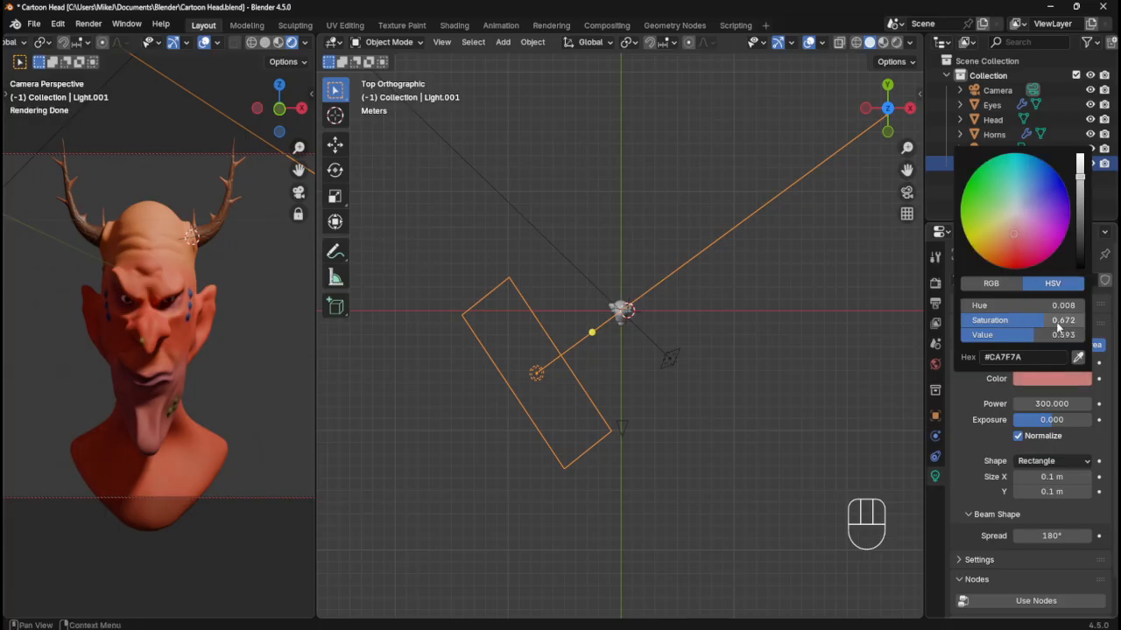
pyautogui.moveTo(1056, 325)
pyautogui.mouseDown()
pyautogui.moveTo(1095, 326)
pyautogui.moveTo(961, 326)
pyautogui.moveTo(1075, 326)
pyautogui.moveTo(1033, 326)
pyautogui.moveTo(1051, 325)
pyautogui.mouseUp()
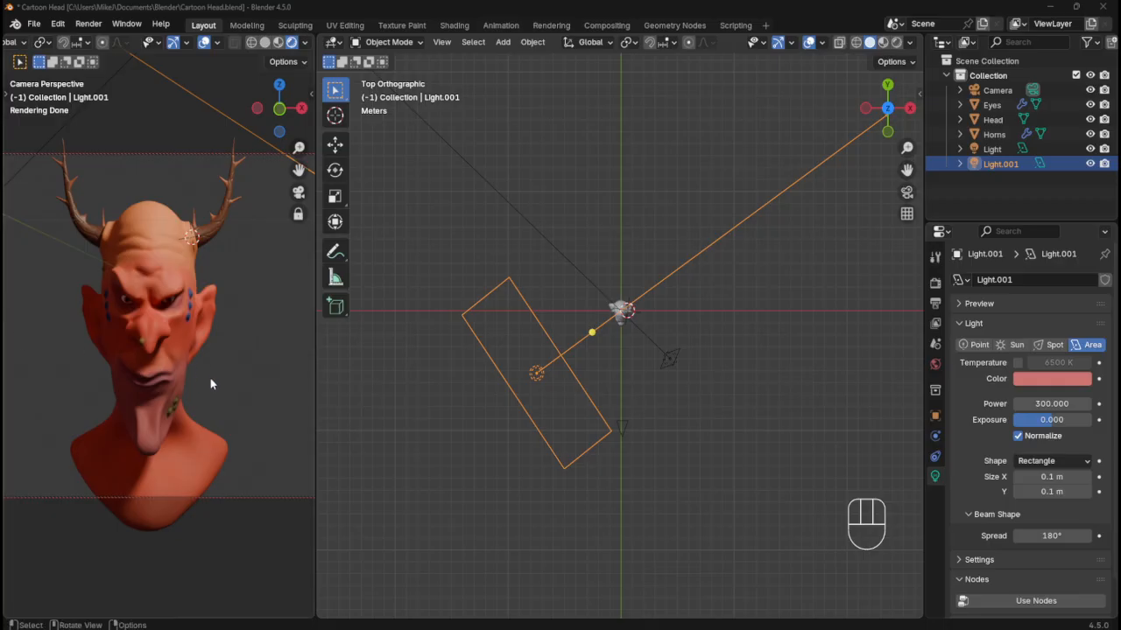
# - Pull the locked camera back slightly from the head and save the file
pyautogui.moveTo(219, 379); pyautogui.dragTo(273, 381, button='middle')
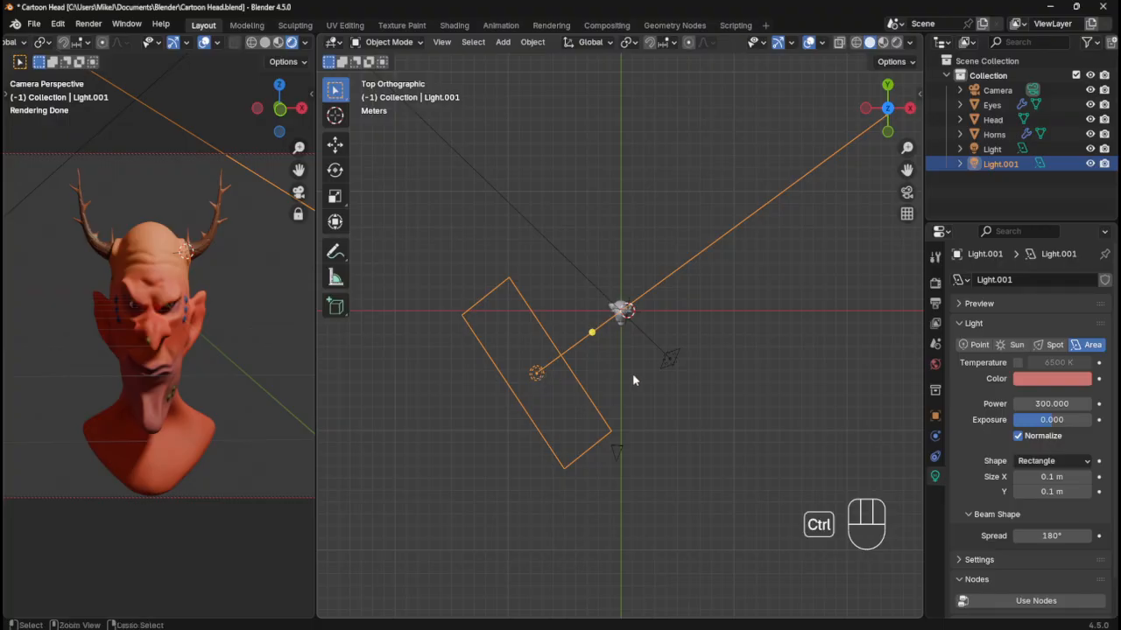
pyautogui.hotkey('ctrl', 's')
# - Hide and reveal the red-tinted light repeatedly to compare the head with and without it
pyautogui.press('h')
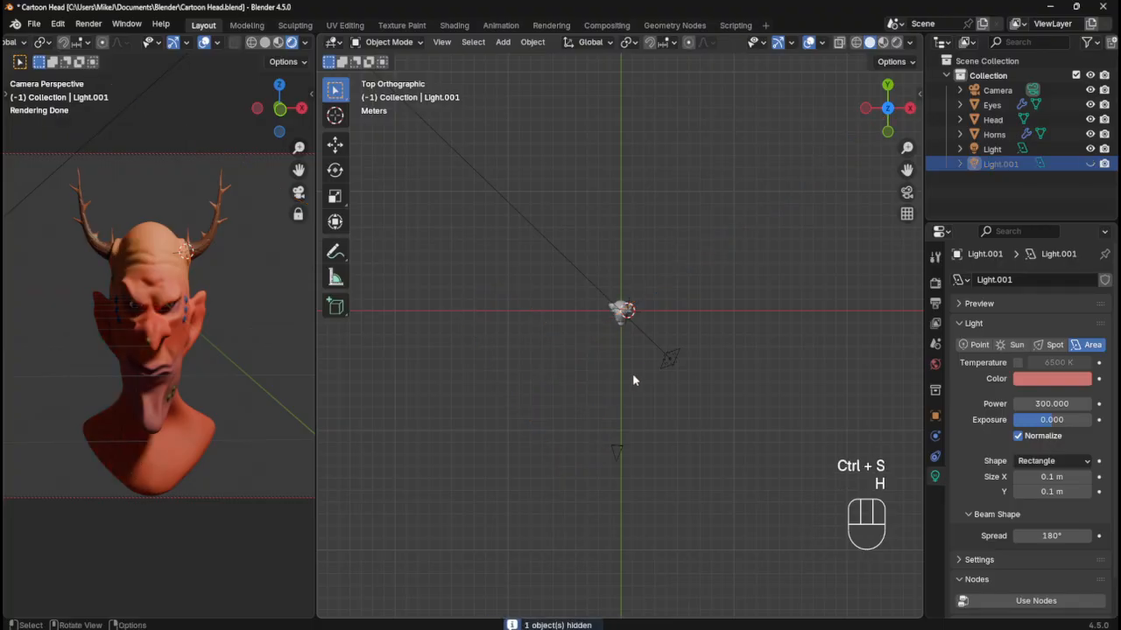
pyautogui.hotkey('alt', 'h')
pyautogui.press('h')
pyautogui.hotkey('alt', 'h')
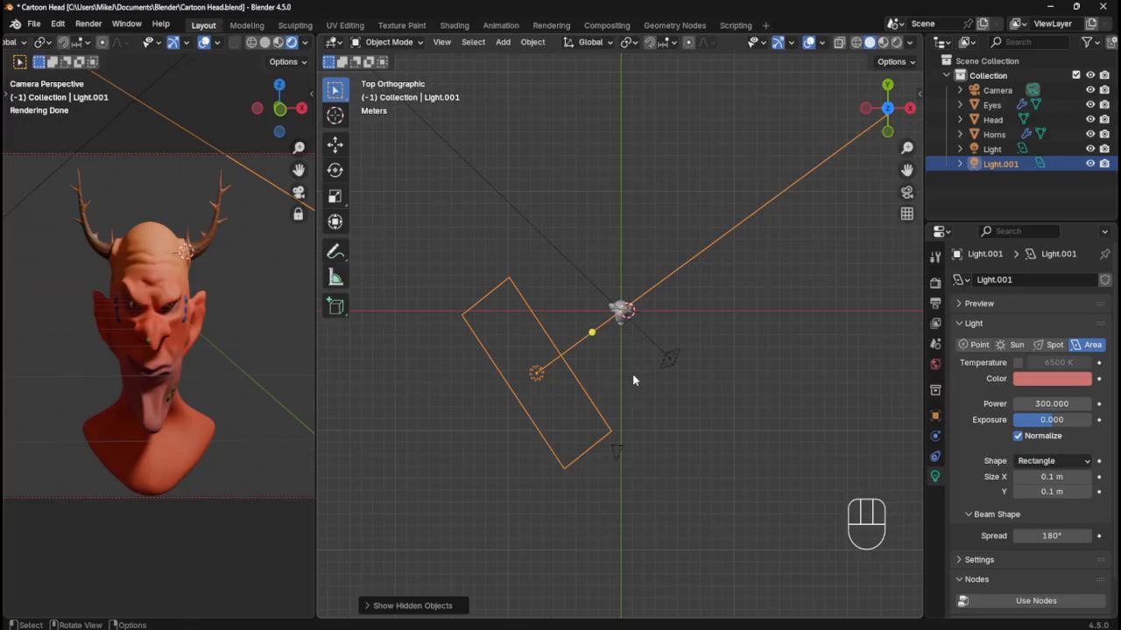
pyautogui.press('h')
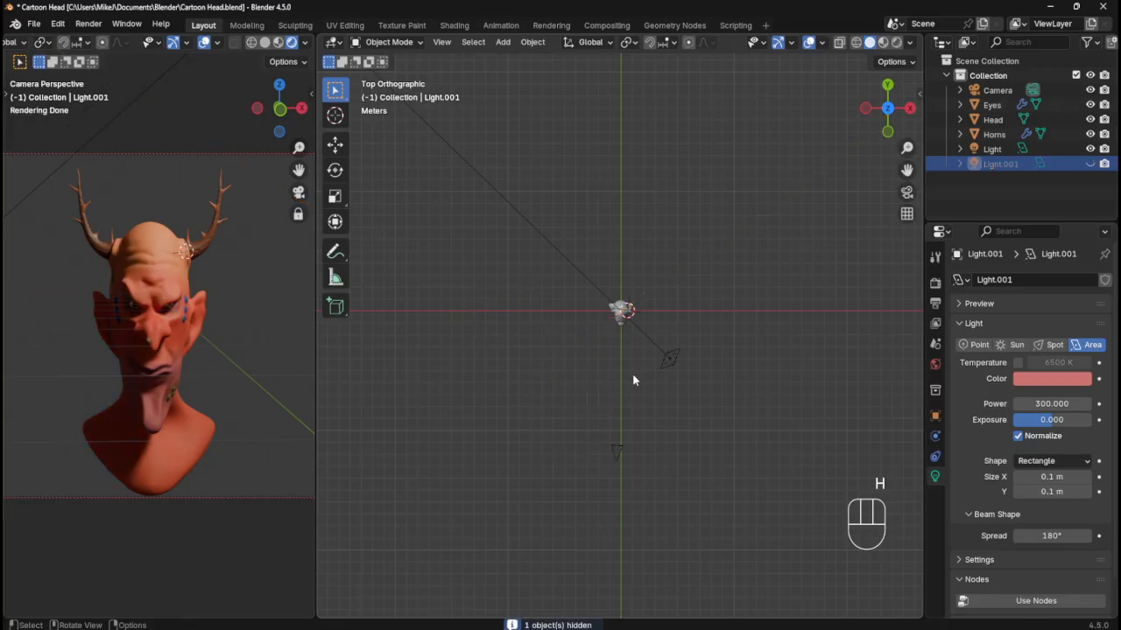
pyautogui.hotkey('alt', 'h')
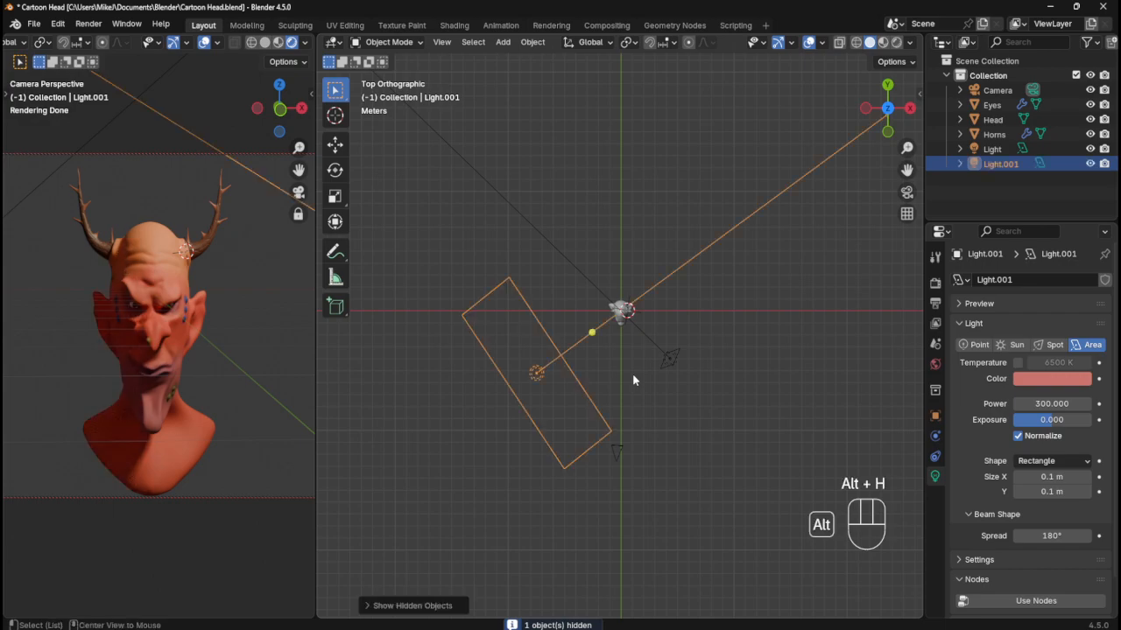
pyautogui.press('h')
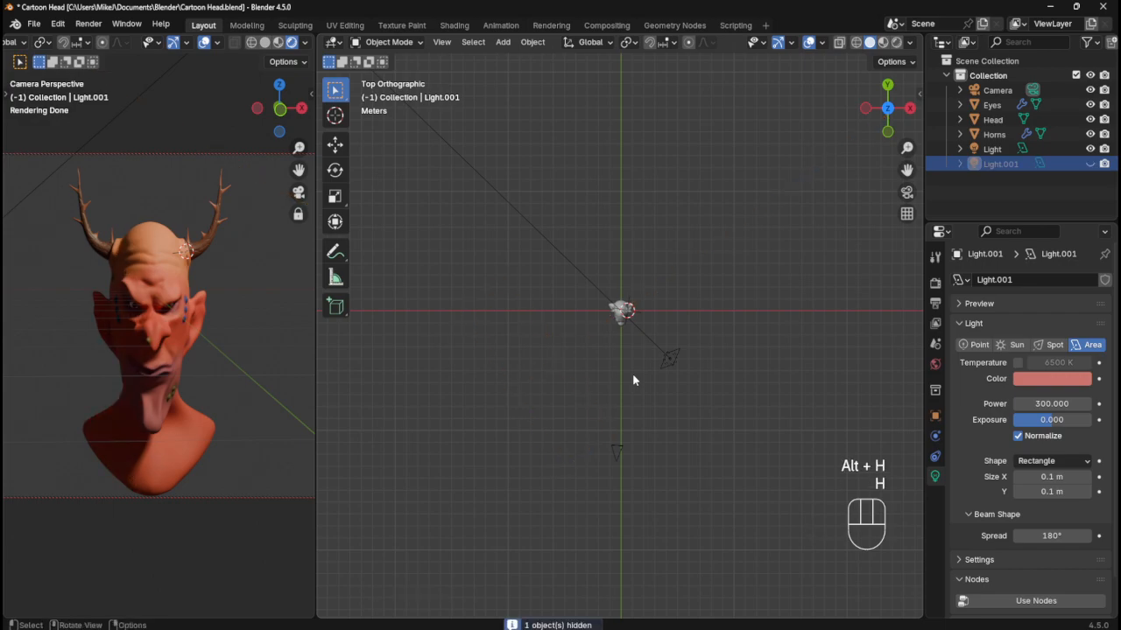
pyautogui.hotkey('alt', 'h')
pyautogui.press('h')
pyautogui.hotkey('alt', 'h')
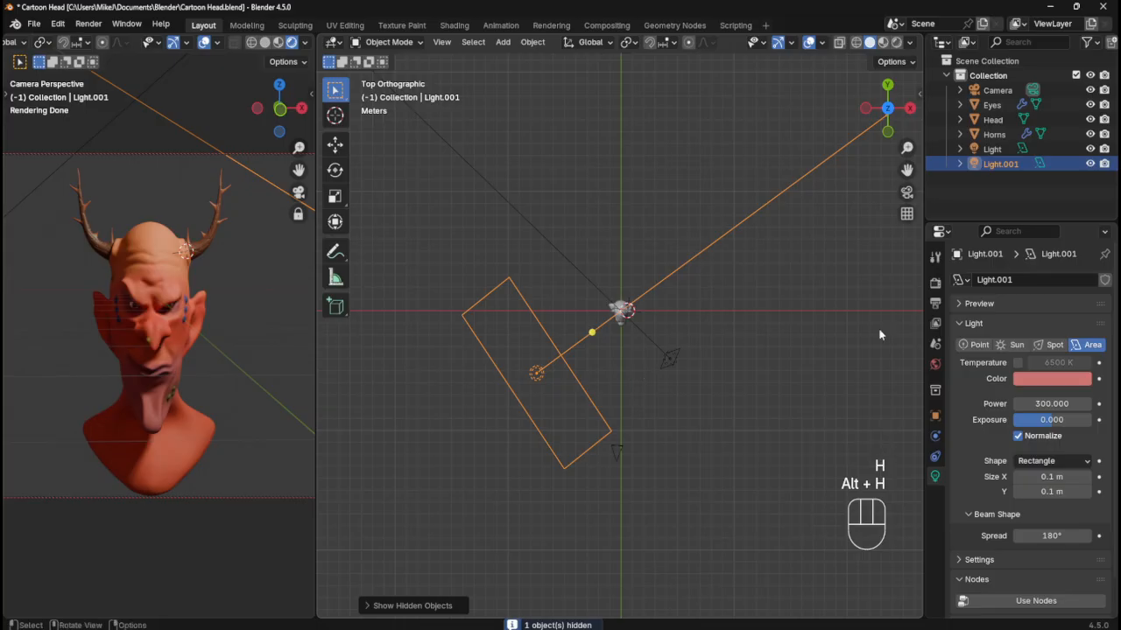
# - Rename the red-tinted duplicate light as Fill Light
pyautogui.click(1003, 167)
pyautogui.press('F2')
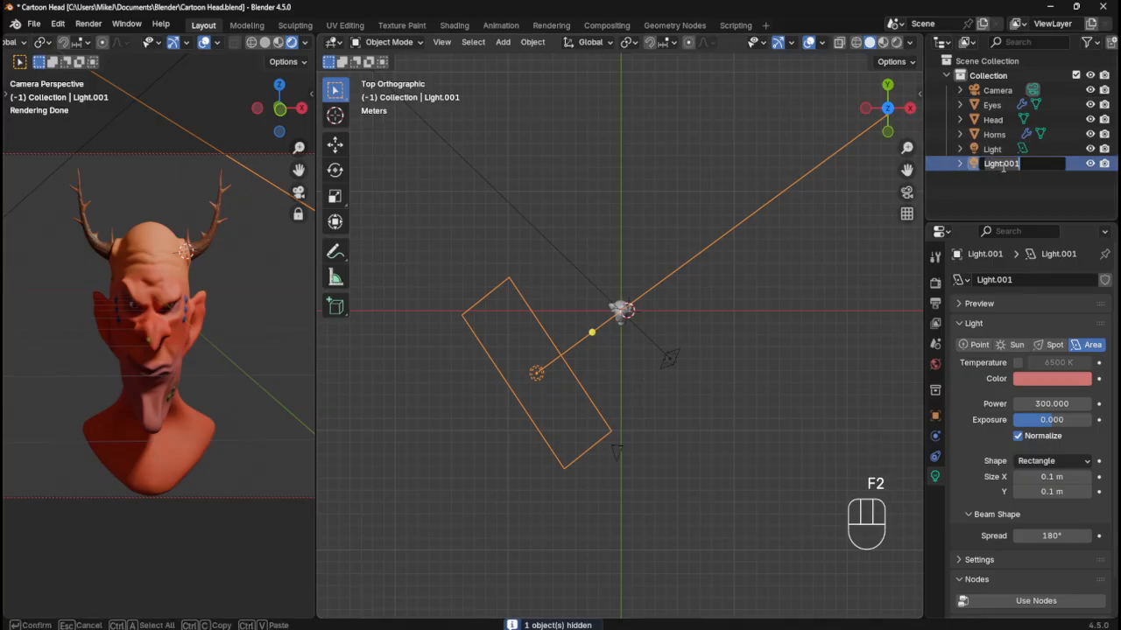
pyautogui.write('Fill Light')
pyautogui.press('Return')
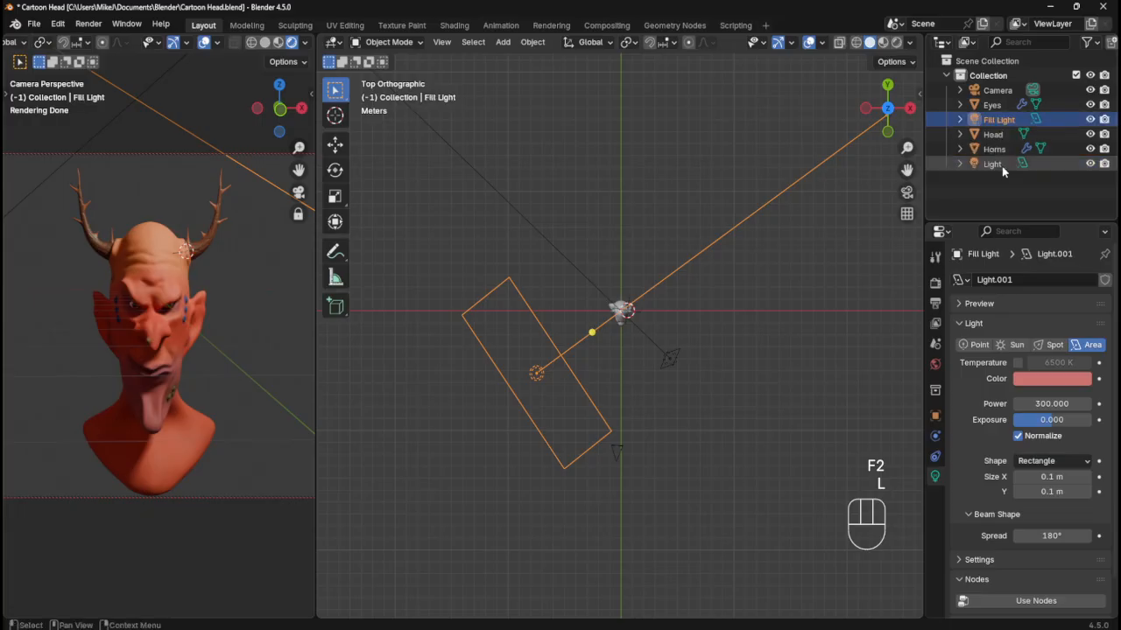
# - Rename the original area light as Key Light and save the file
pyautogui.click(1005, 165)
pyautogui.press('F2')
pyautogui.write('Key Light')
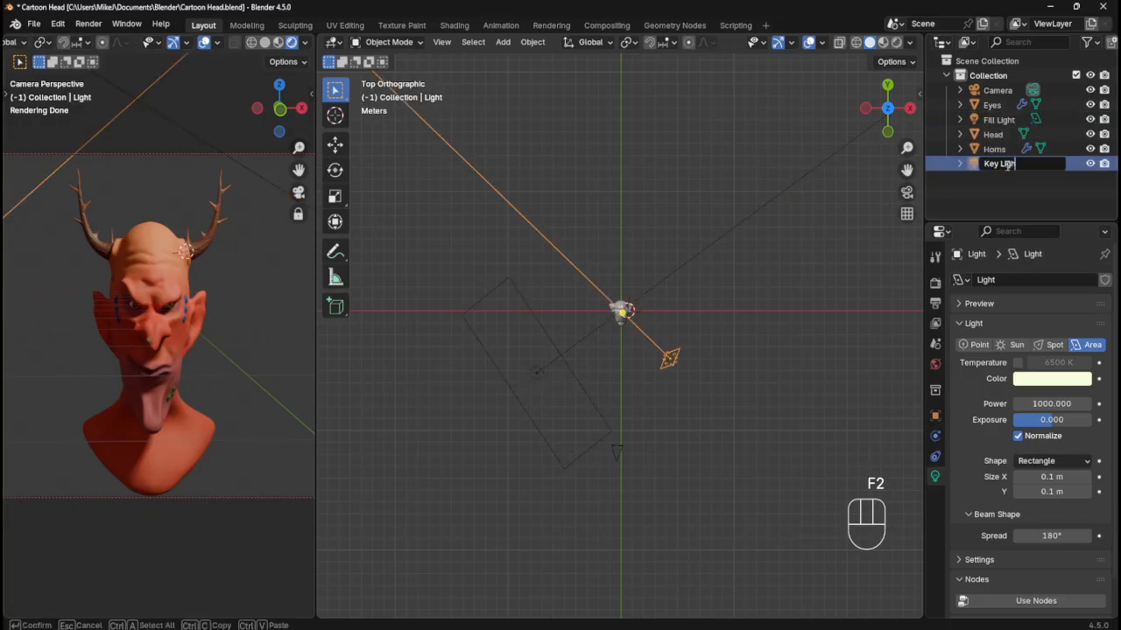
pyautogui.press('Return')
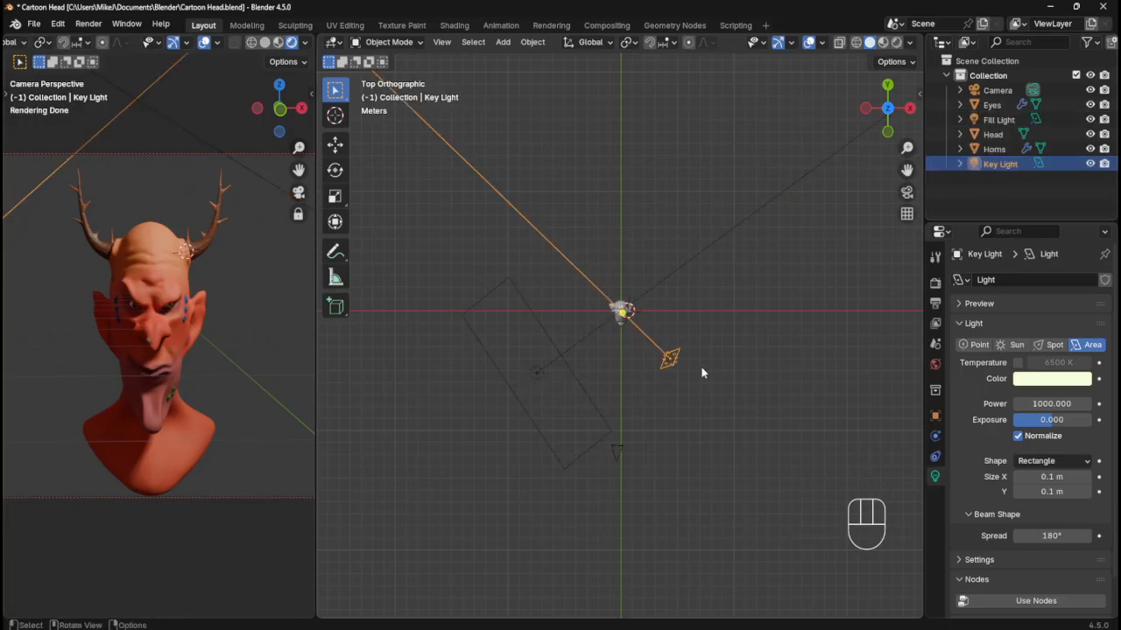
pyautogui.hotkey('ctrl', 's')
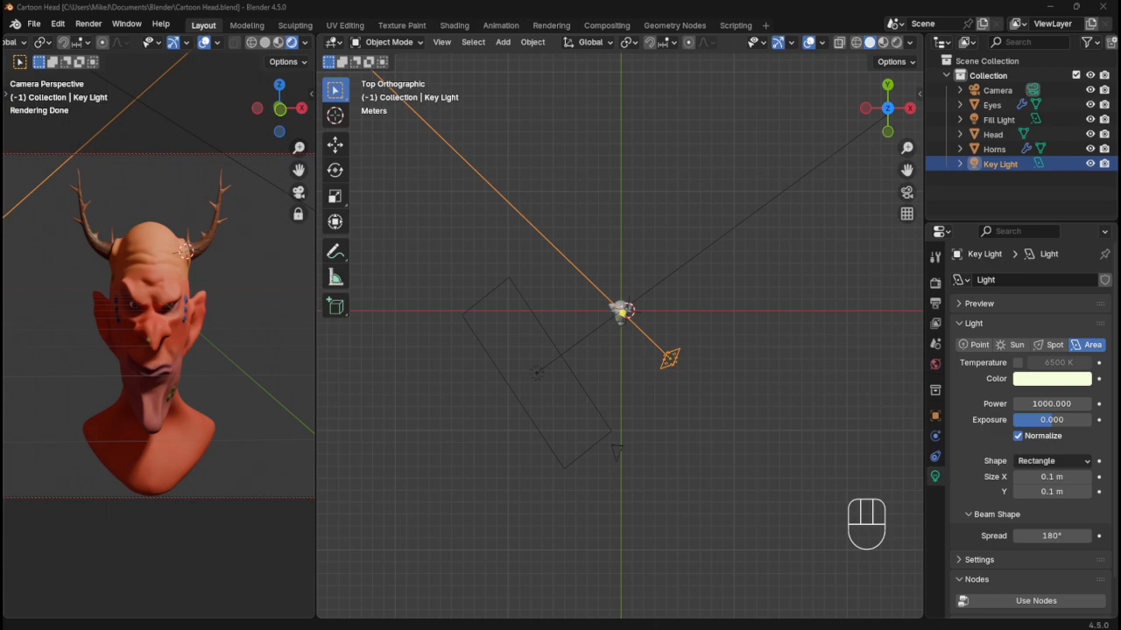
# - Try the fill light at a power of 150 and settle on 200
pyautogui.click(534, 373)
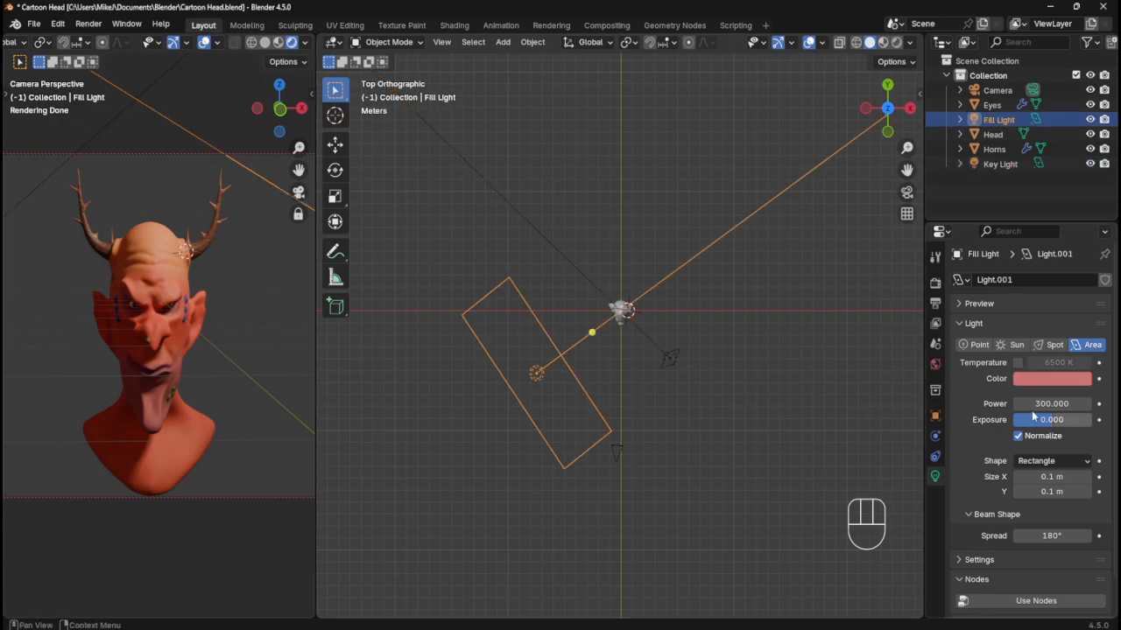
pyautogui.click(1050, 404)
pyautogui.write('150')
pyautogui.press('Return')
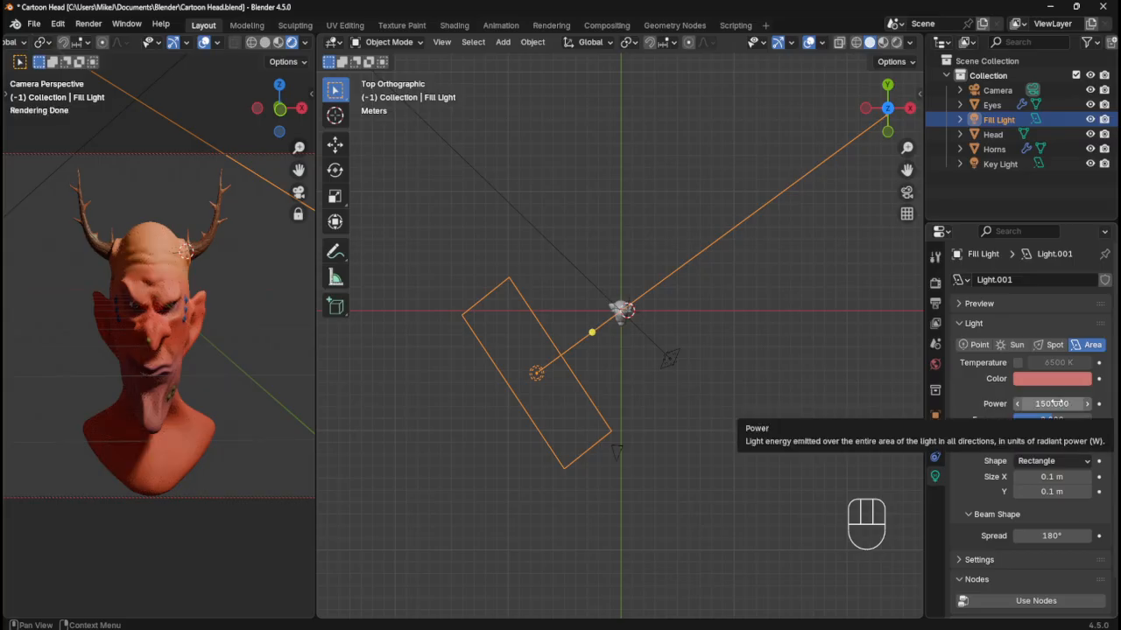
pyautogui.click(1057, 404)
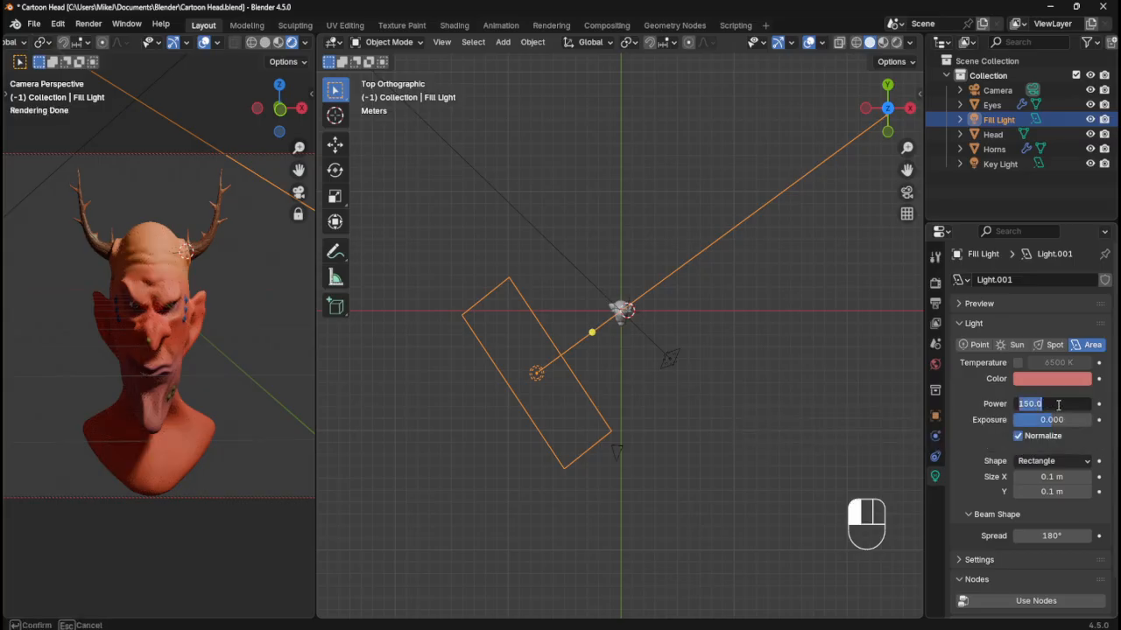
pyautogui.write('200')
pyautogui.press('Return')
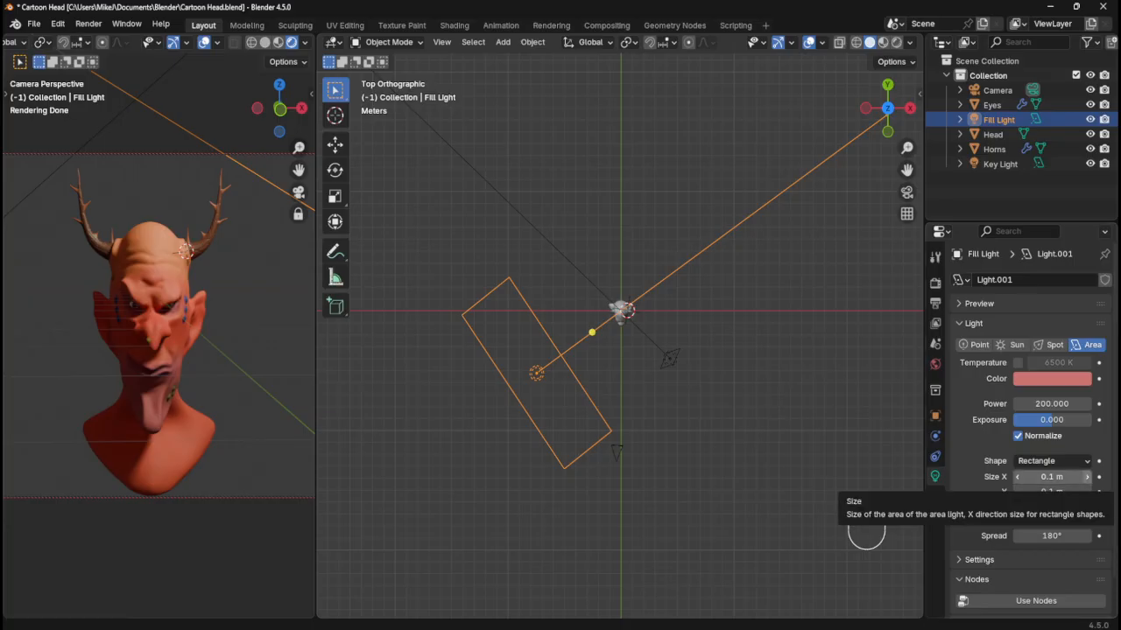
# - Duplicate the key light, place the copy behind the head near the Y axis, and aim it at the head
pyautogui.moveTo(776, 275)
pyautogui.keyDown('shift'); pyautogui.mouseDown(button='middle')
pyautogui.moveTo(774, 299)
pyautogui.moveTo(790, 283)
pyautogui.mouseUp(button='middle'); pyautogui.keyUp('shift')
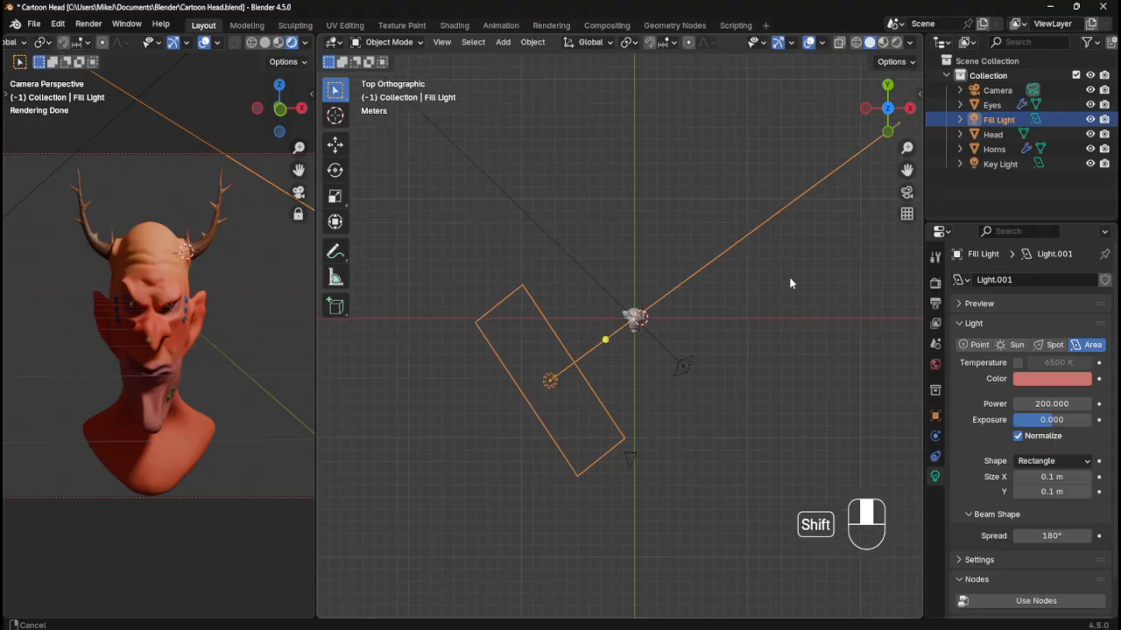
pyautogui.click(683, 366)
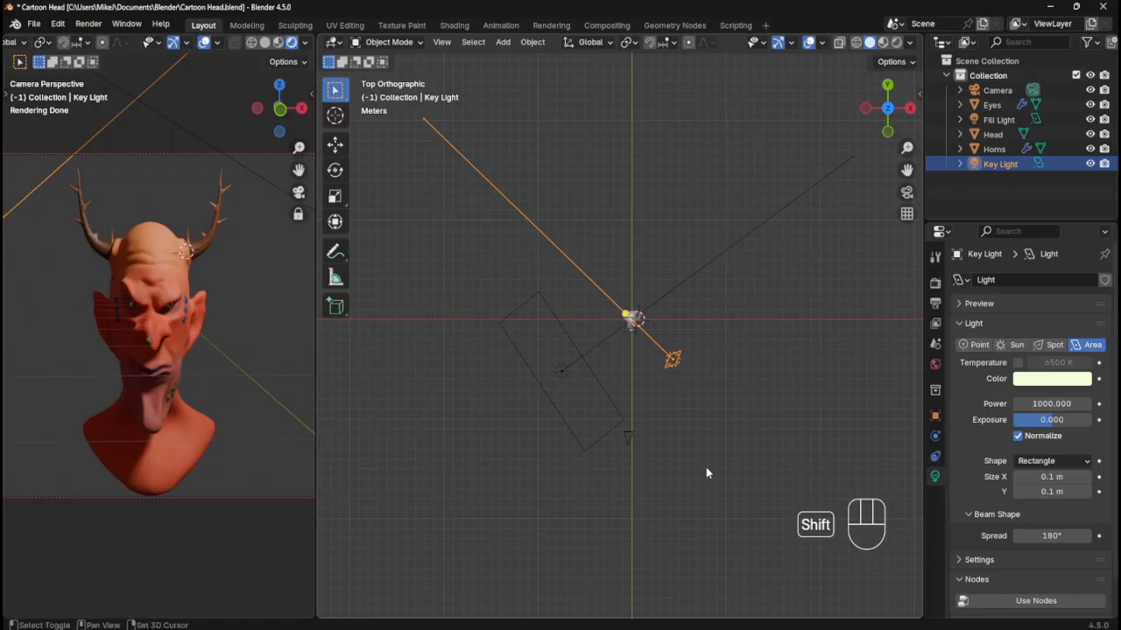
pyautogui.hotkey('shift', 'd')
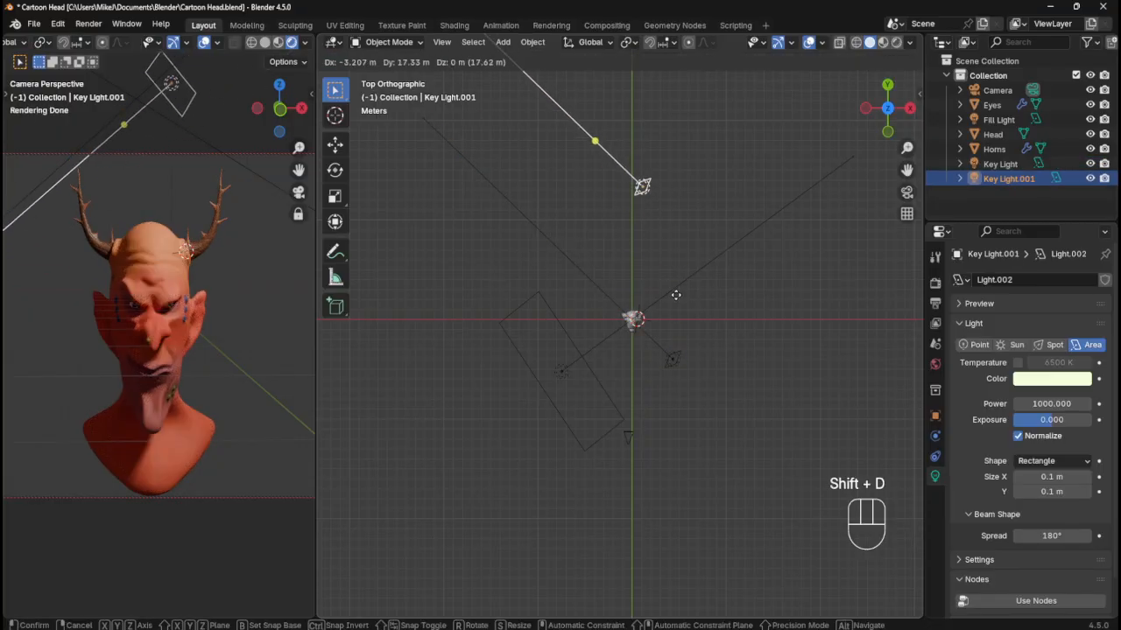
pyautogui.click(670, 309)
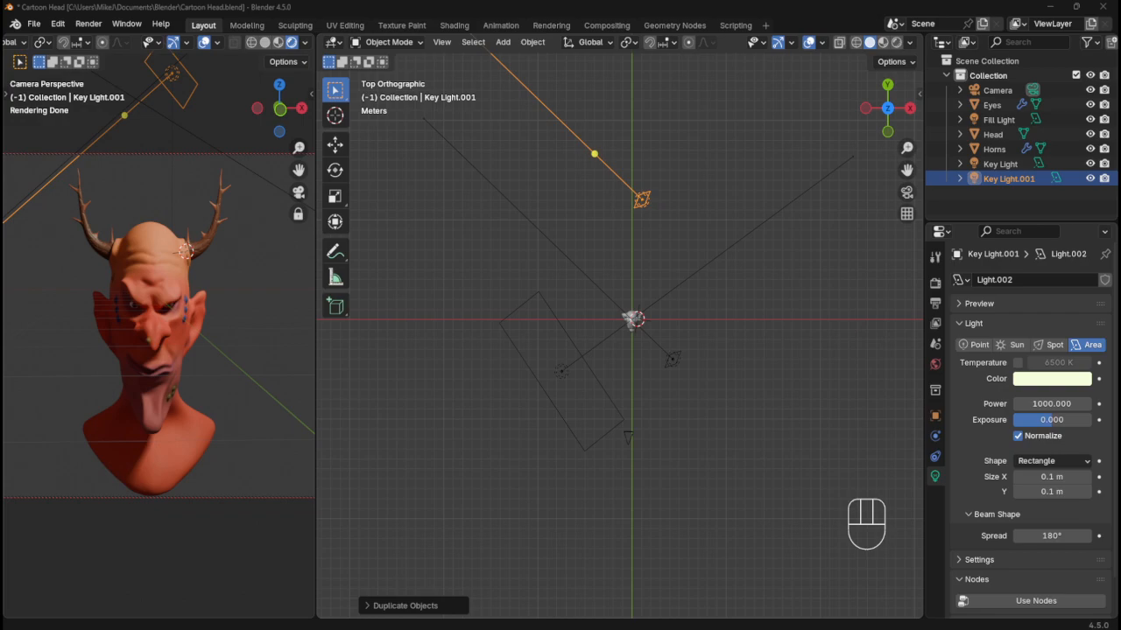
pyautogui.moveTo(594, 155); pyautogui.dragTo(637, 259)
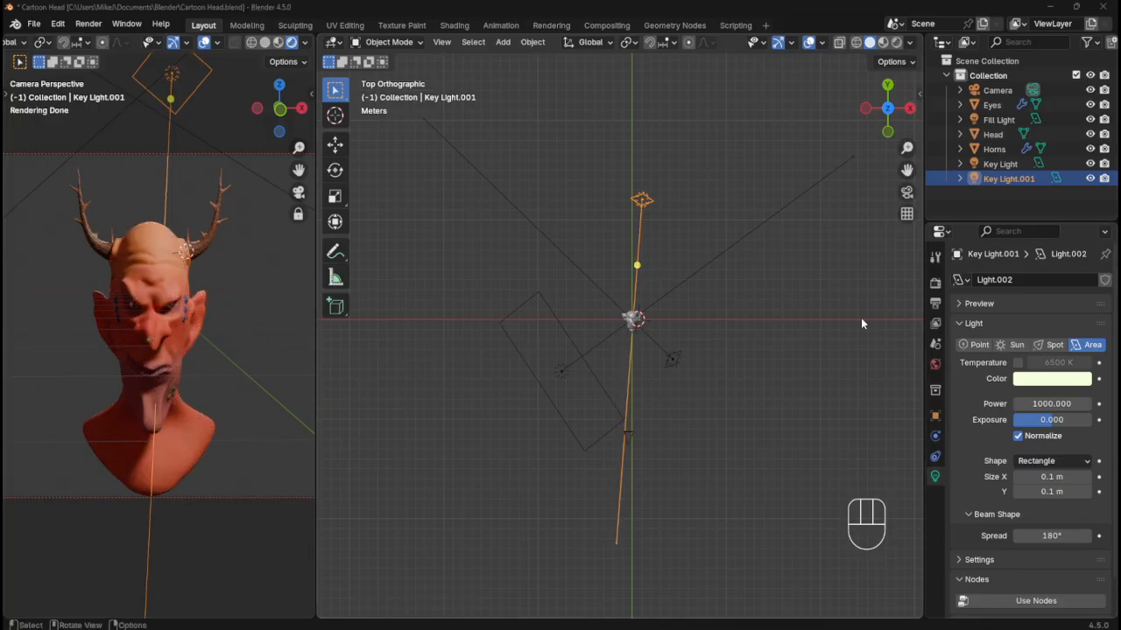
# - Check the back light's placement and aim from angled and top views, and switch to the right orthographic view
pyautogui.moveTo(846, 318); pyautogui.dragTo(792, 308, button='middle')
pyautogui.moveTo(742, 239); pyautogui.dragTo(717, 198, button='middle')
pyautogui.press('KP_7')
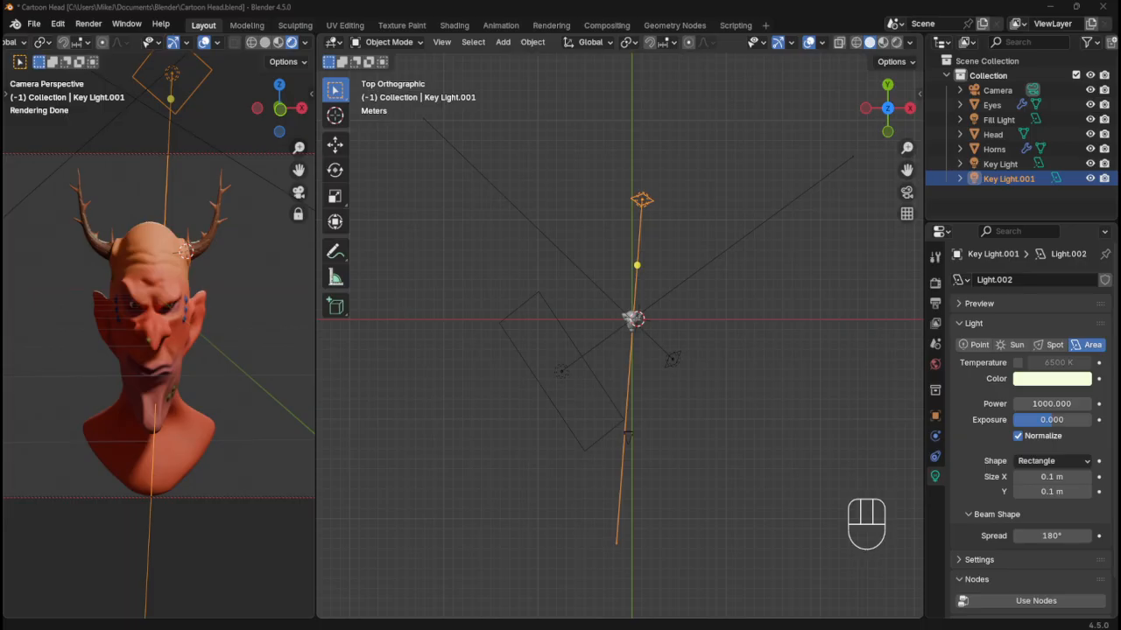
pyautogui.moveTo(819, 330); pyautogui.dragTo(788, 318, button='middle')
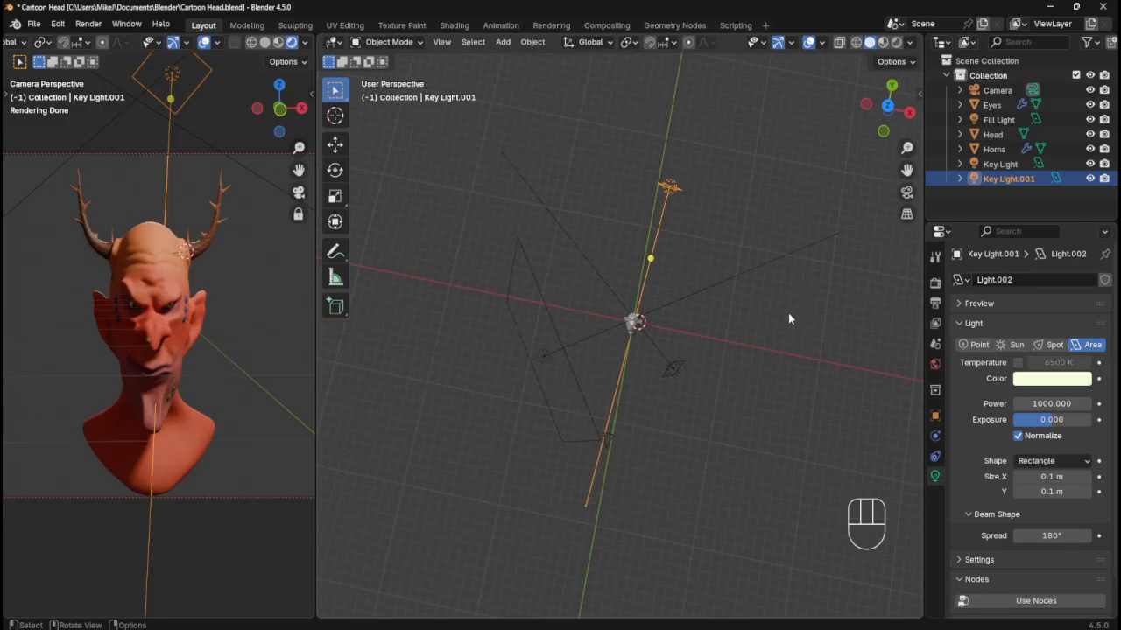
pyautogui.press('KP_3')
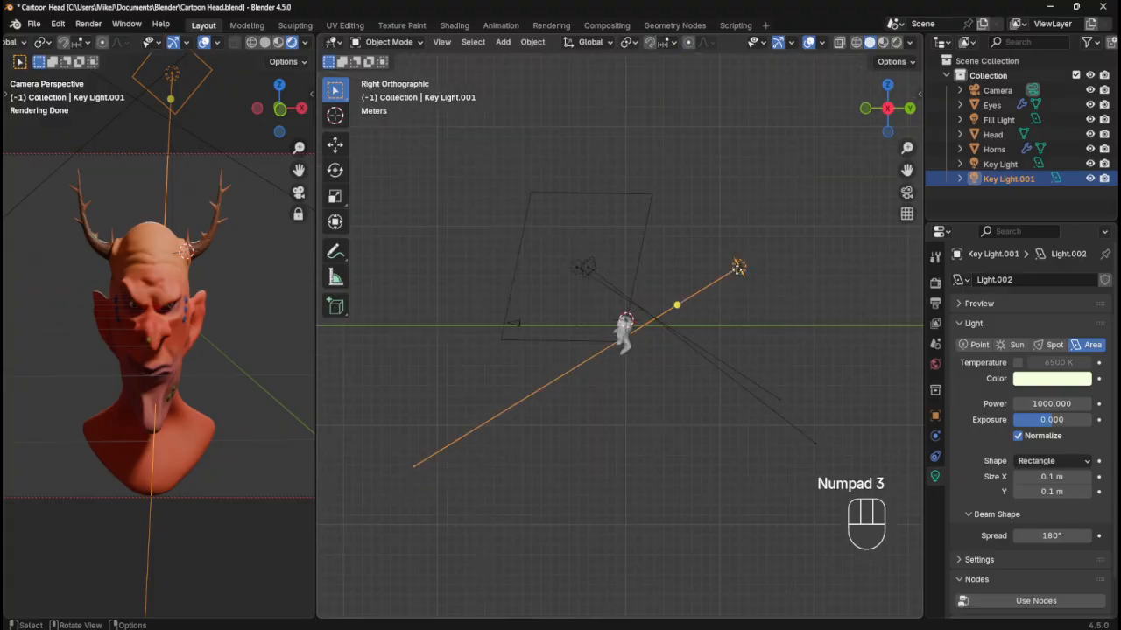
# - Lower the back light to the head's level in side view and aim it horizontally at the head
pyautogui.press('g')
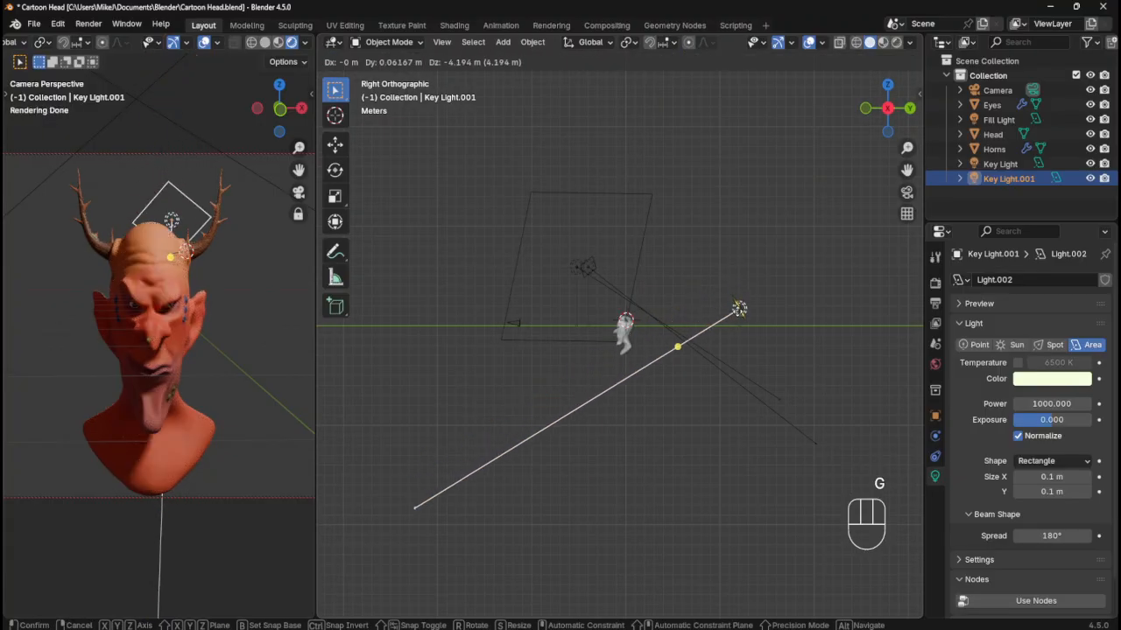
pyautogui.click(675, 359)
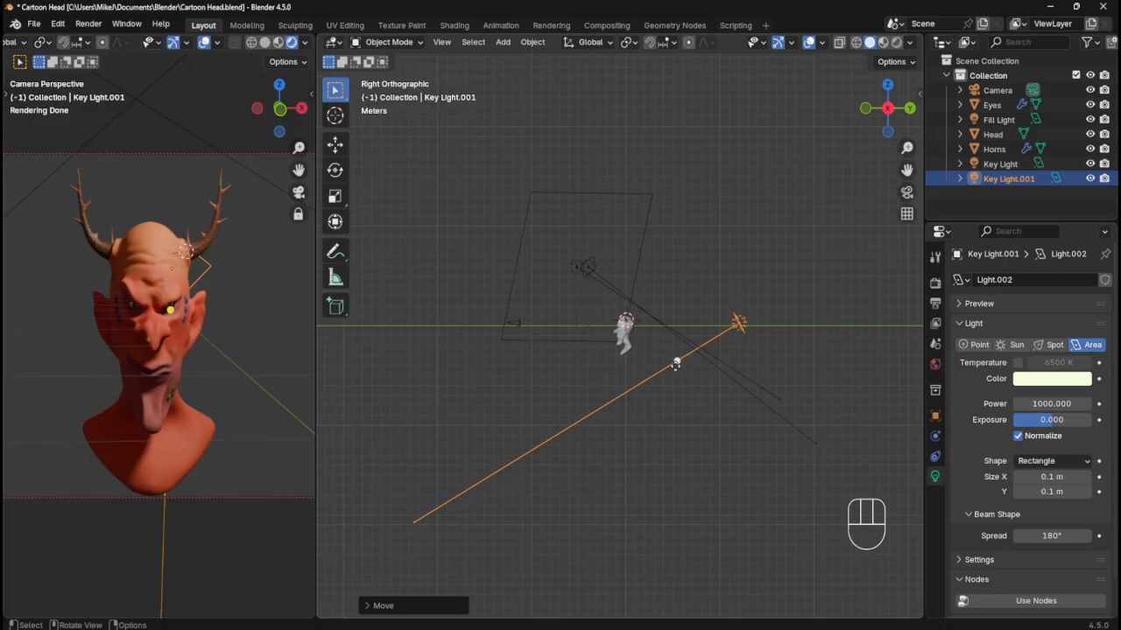
pyautogui.moveTo(675, 360); pyautogui.dragTo(667, 324)
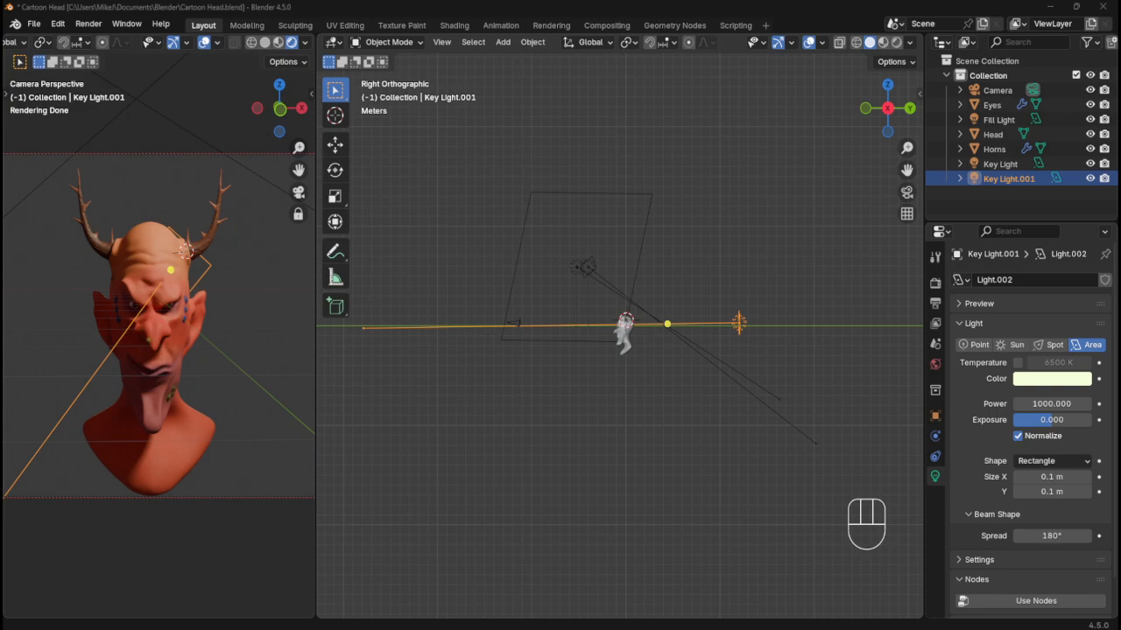
pyautogui.moveTo(667, 324); pyautogui.dragTo(739, 274, button='middle')
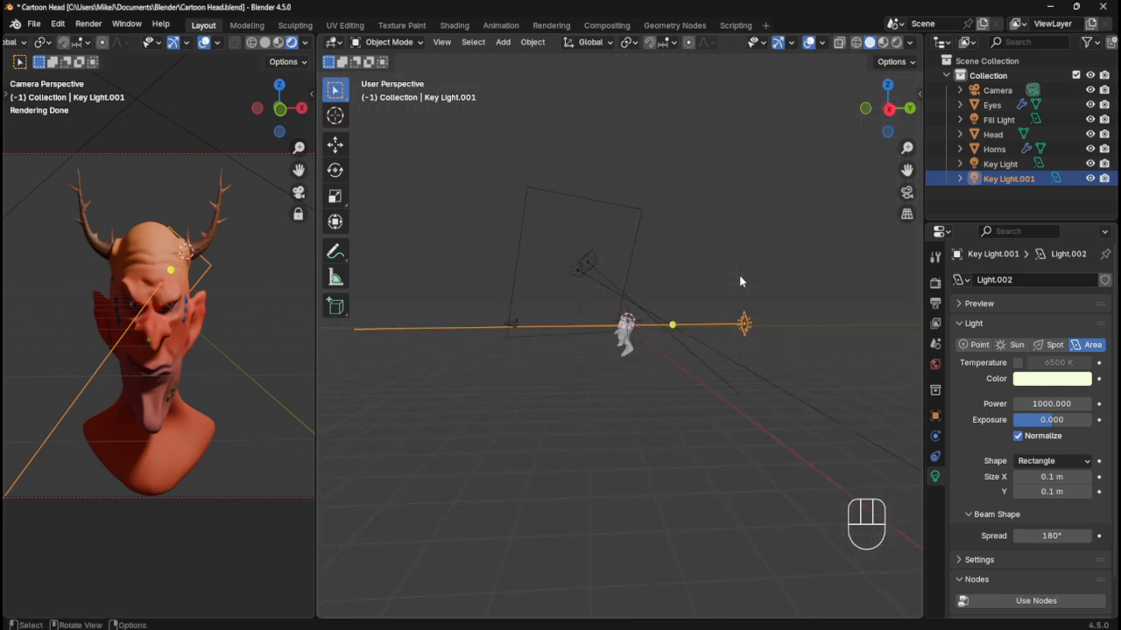
# - From the top view, shift the back light toward positive X behind the head and aim it diagonally at the head
pyautogui.press('KP_7')
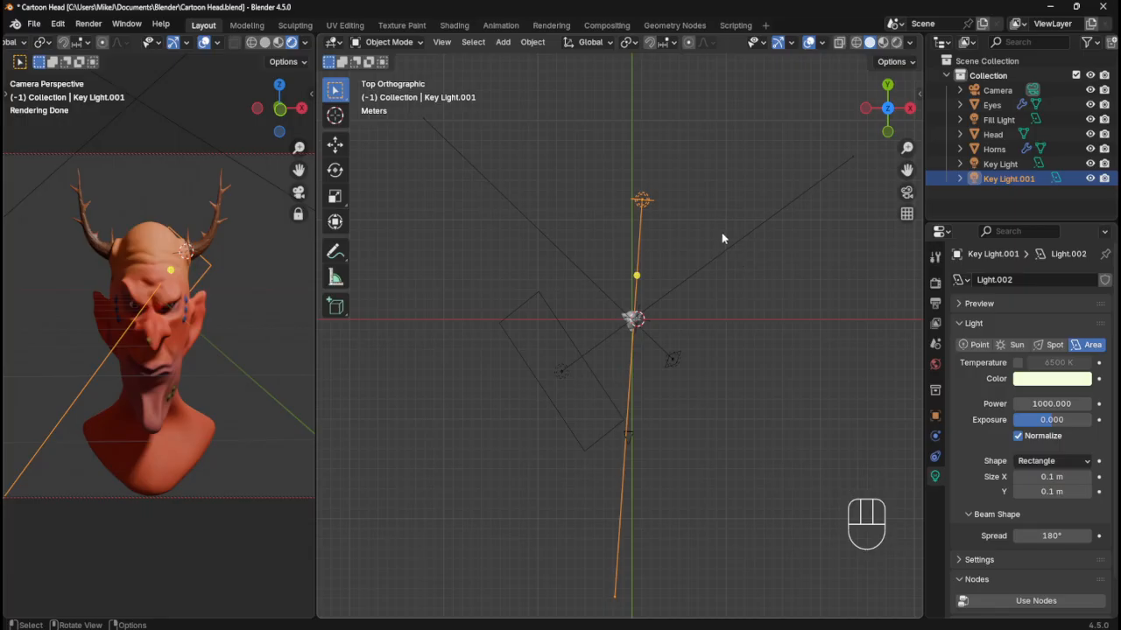
pyautogui.press('g')
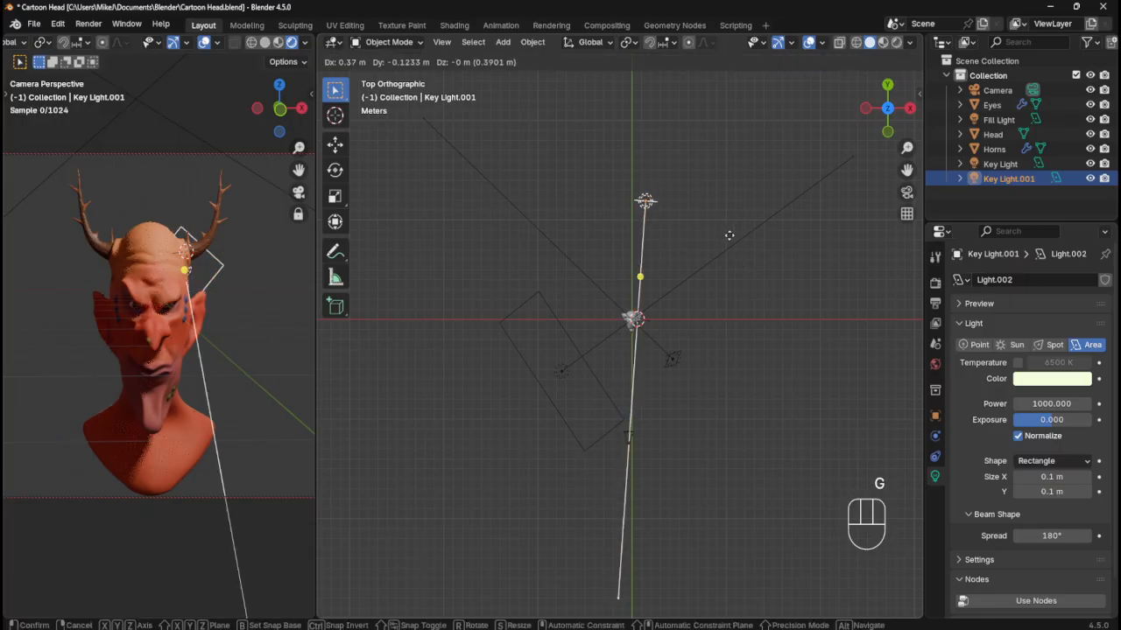
pyautogui.click(790, 268)
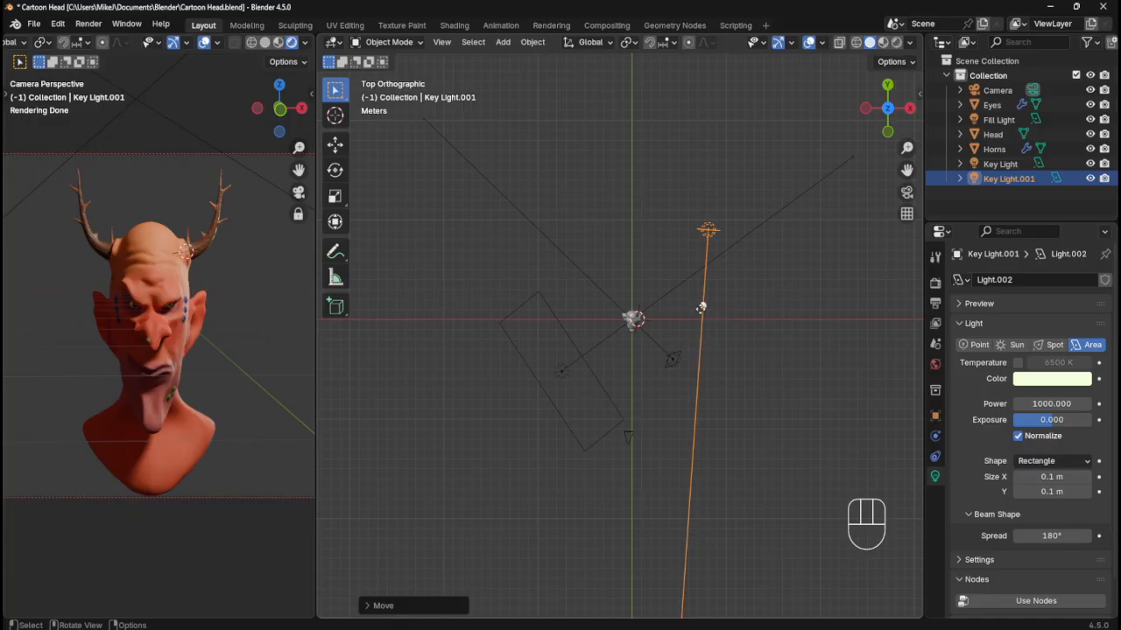
pyautogui.moveTo(702, 305); pyautogui.dragTo(648, 296)
pyautogui.press('g')
pyautogui.click(660, 295)
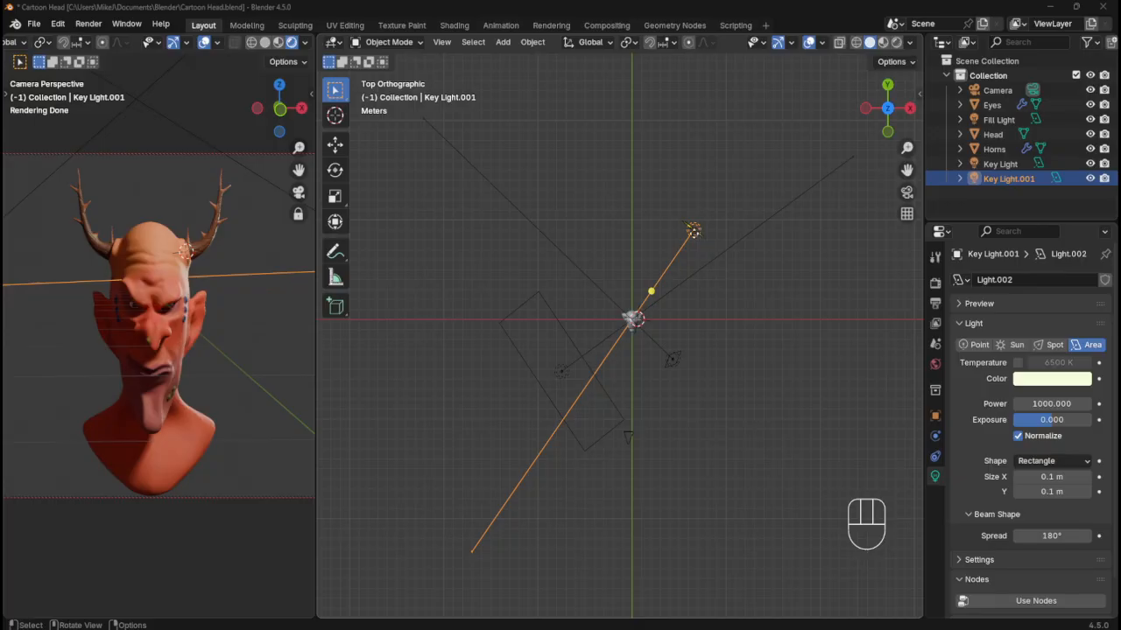
pyautogui.press('g')
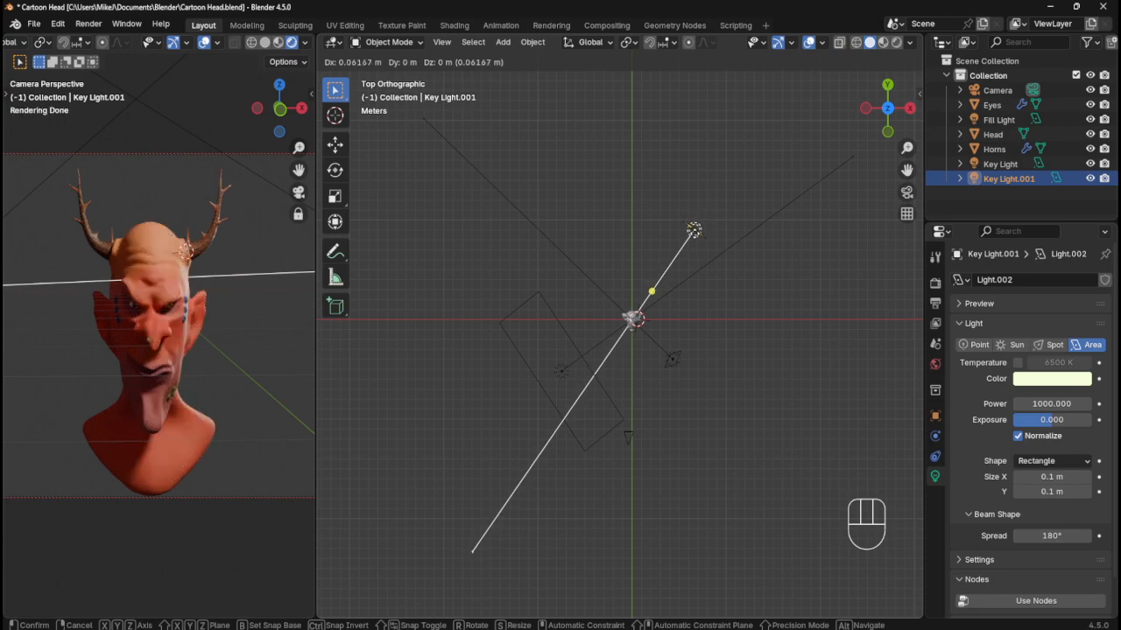
pyautogui.click(695, 231)
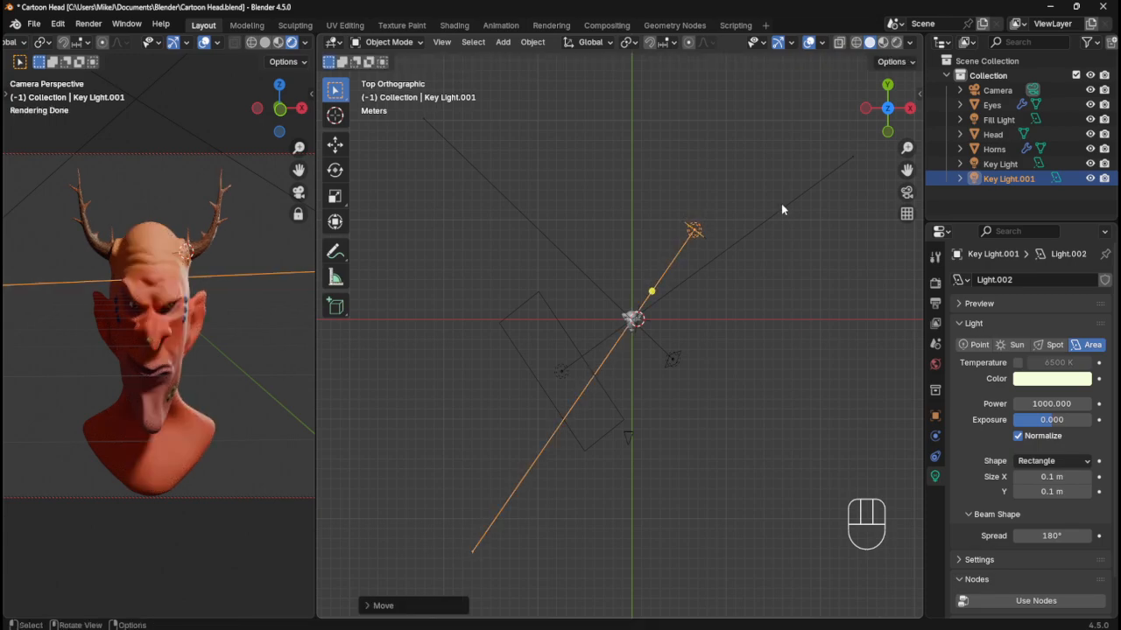
# - Hide and reveal the back light repeatedly to compare its effect on the head in the rendered camera view
pyautogui.press('h')
pyautogui.hotkey('alt', 'h')
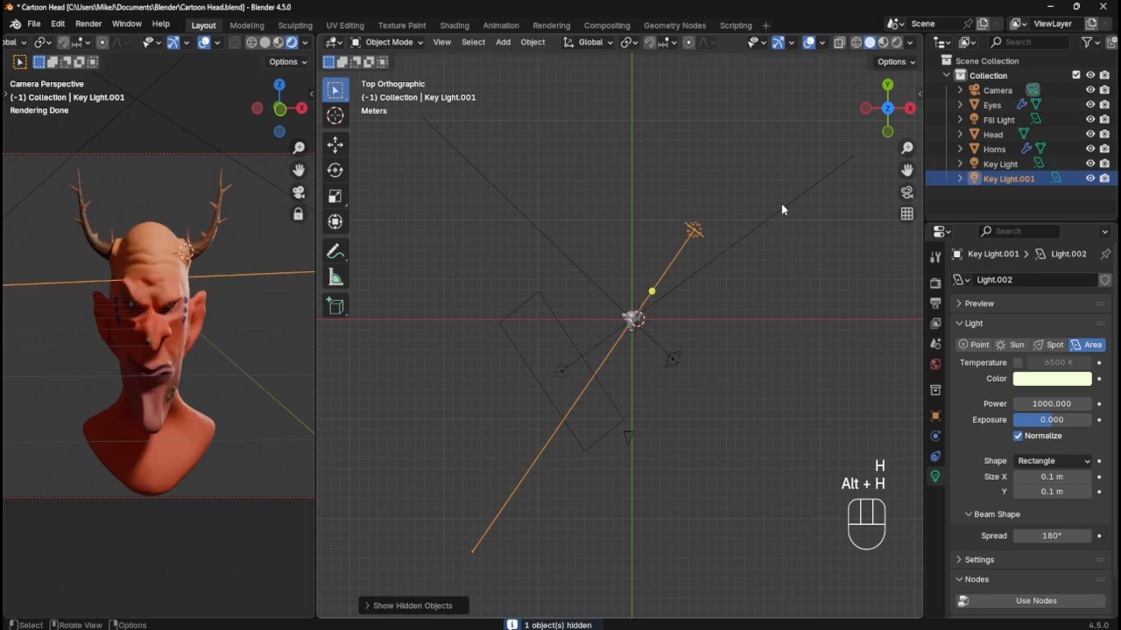
pyautogui.press('h')
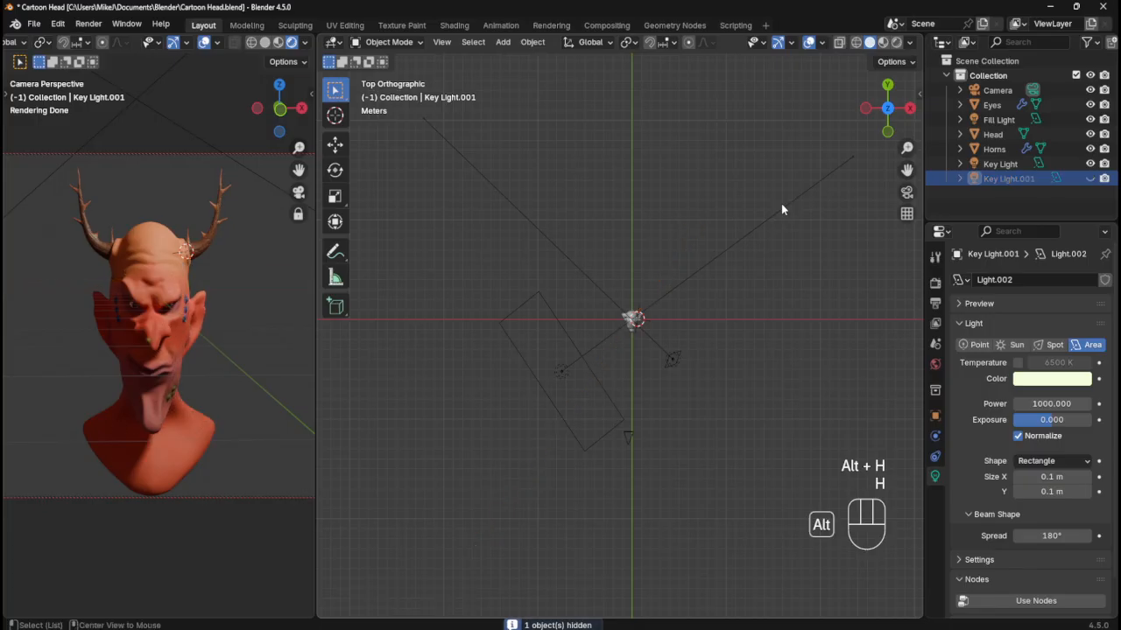
pyautogui.hotkey('alt', 'h')
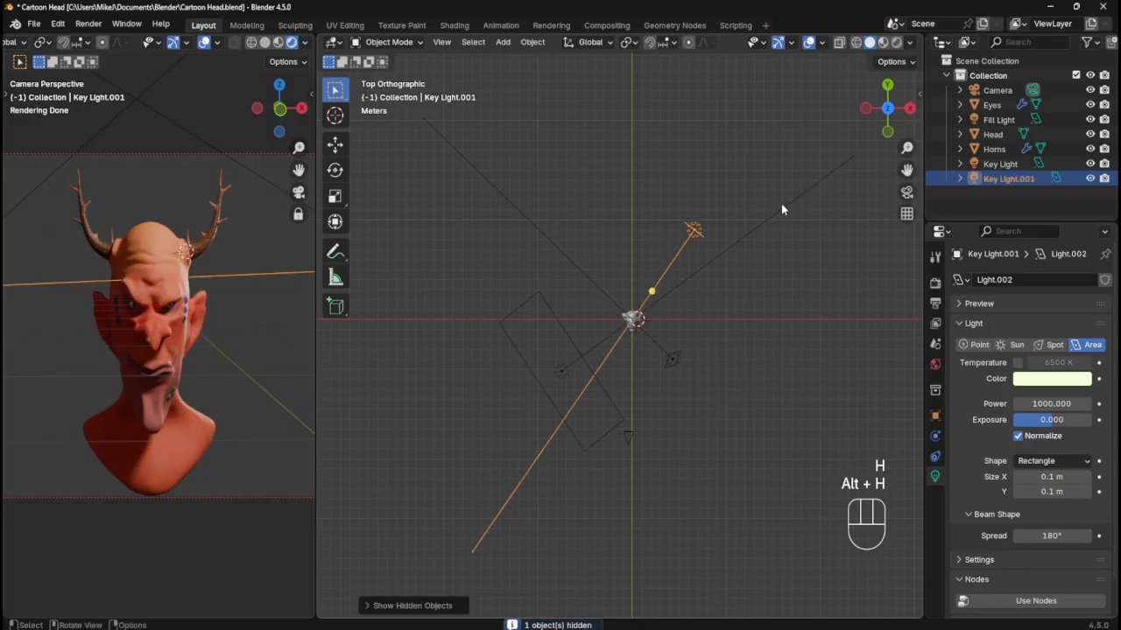
pyautogui.press('h')
pyautogui.hotkey('alt', 'h')
pyautogui.press('h')
pyautogui.hotkey('alt', 'h')
pyautogui.hotkey('alt', 'h')
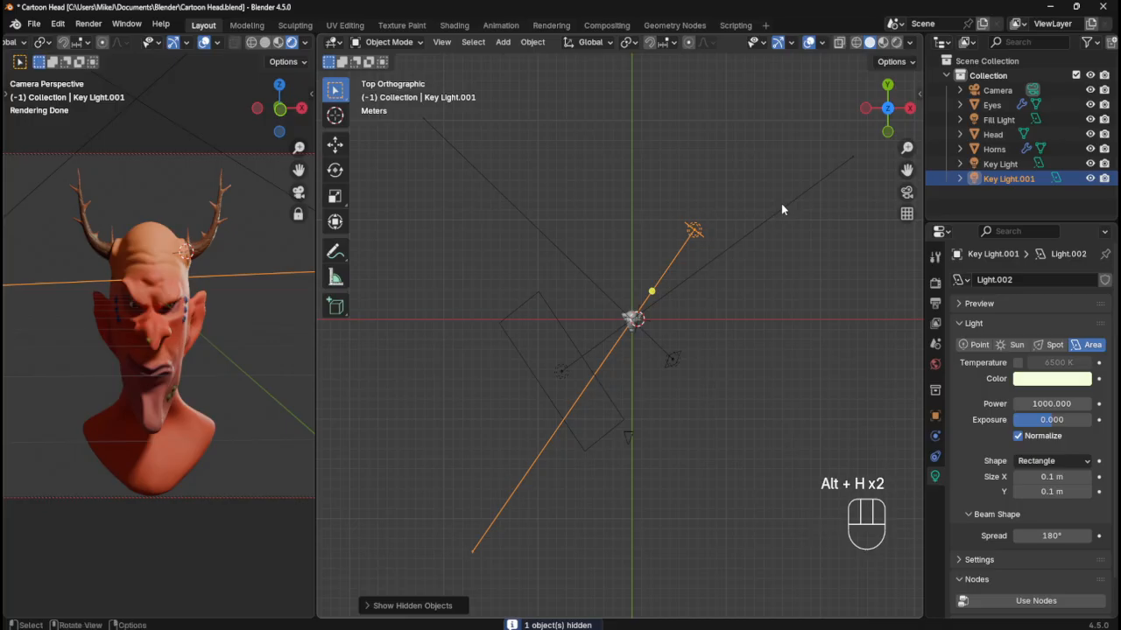
pyautogui.press('h')
pyautogui.hotkey('alt', 'h')
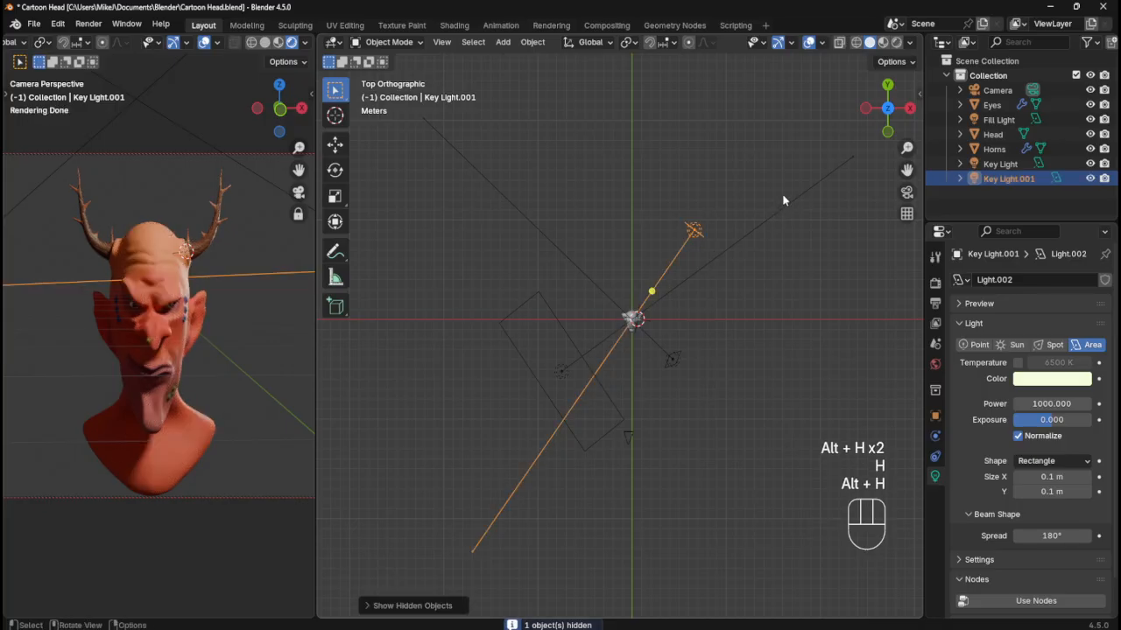
# - Move the back light slightly closer to the head, re-aim it at the head, and save the file
pyautogui.press('g')
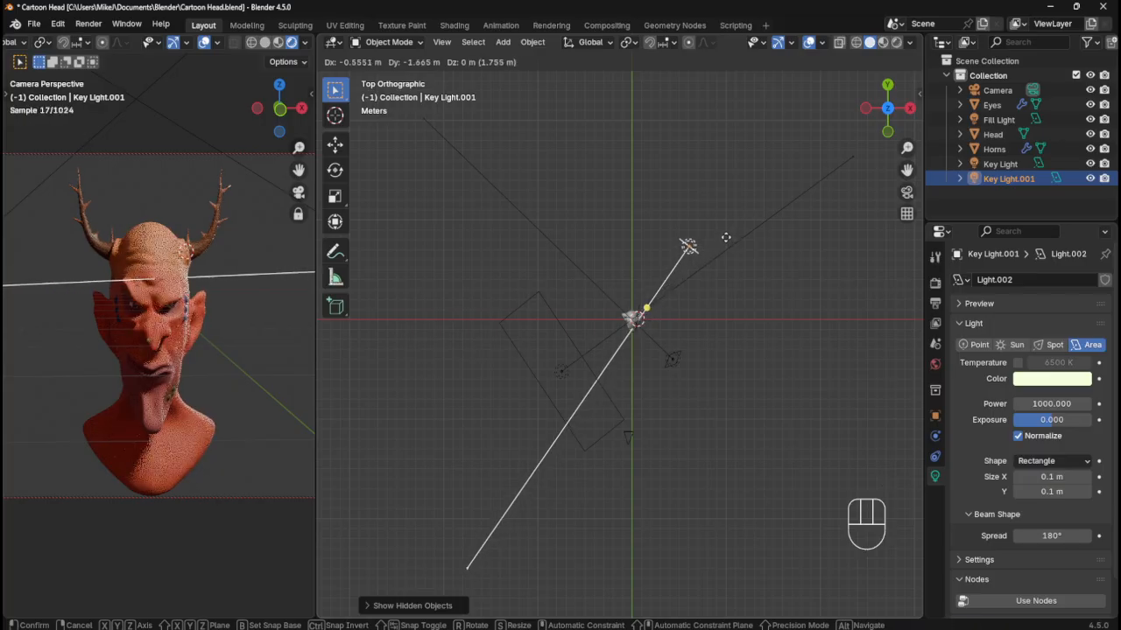
pyautogui.click(724, 237)
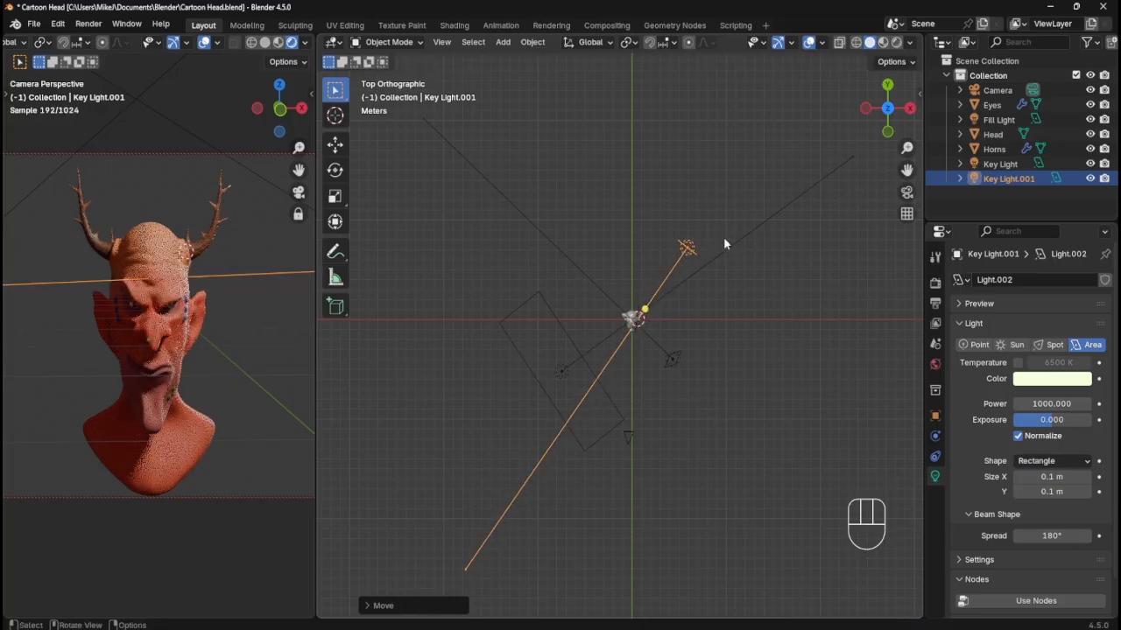
pyautogui.moveTo(645, 308); pyautogui.dragTo(644, 307)
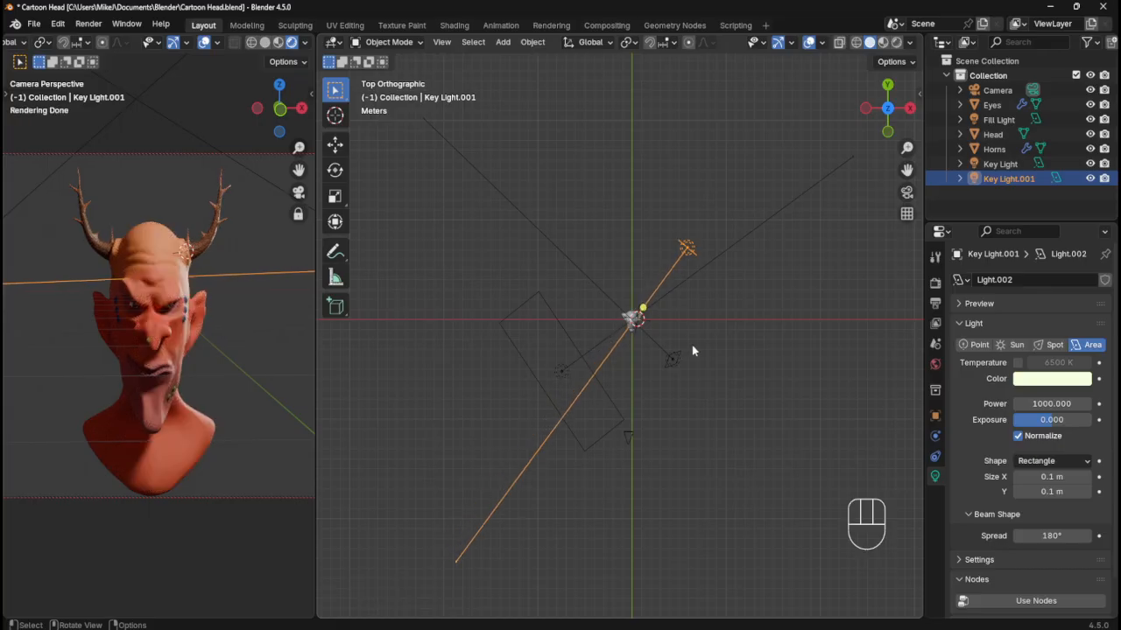
pyautogui.hotkey('ctrl', 's')
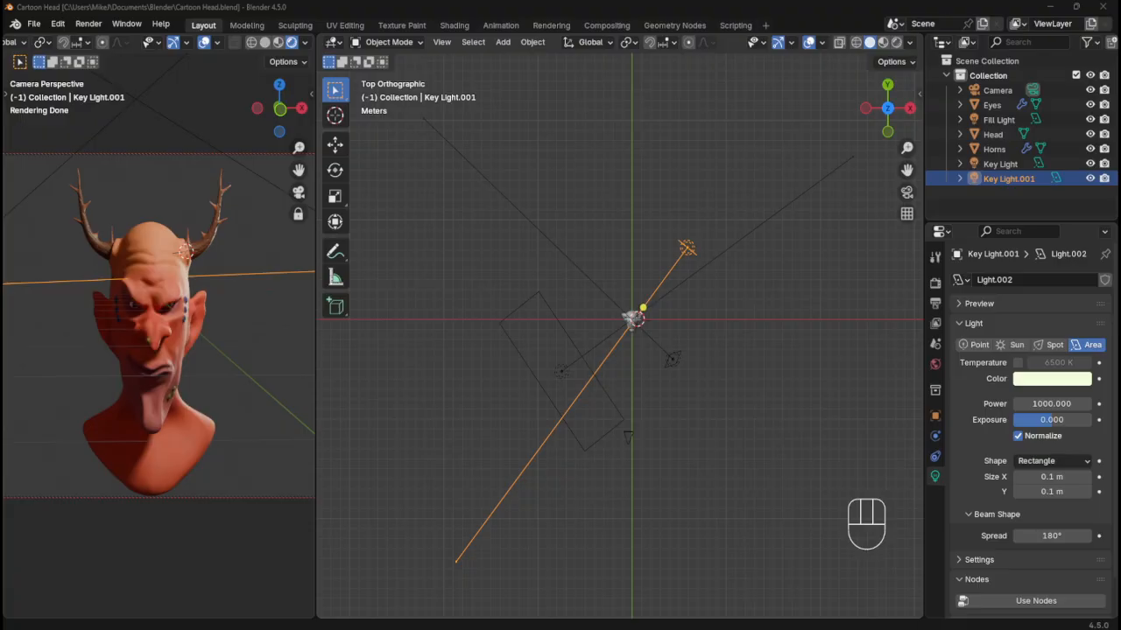
# - Set the back light's power to 3000 and its color to a light blue (#749AFF), and save the file
pyautogui.click(1049, 404)
pyautogui.write('3000')
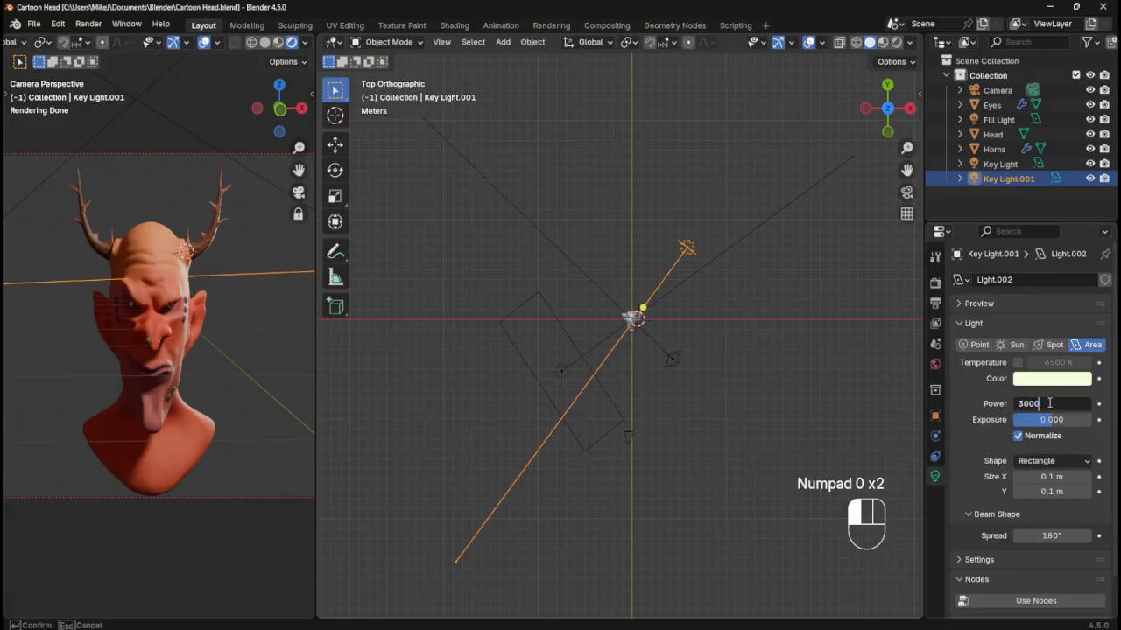
pyautogui.press('Return')
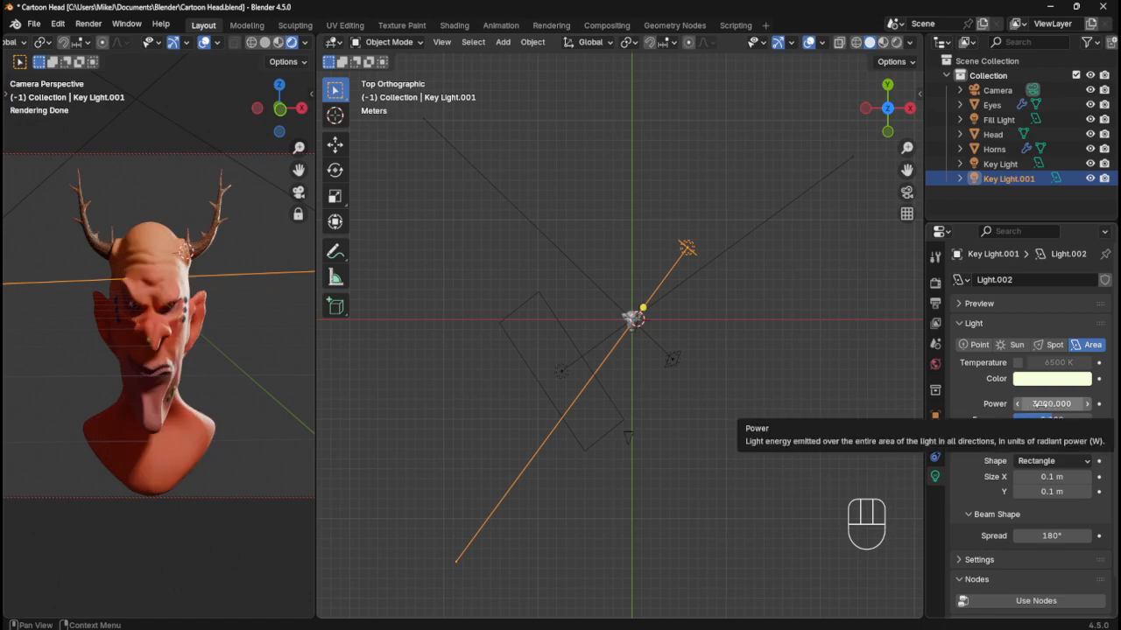
pyautogui.click(1052, 379)
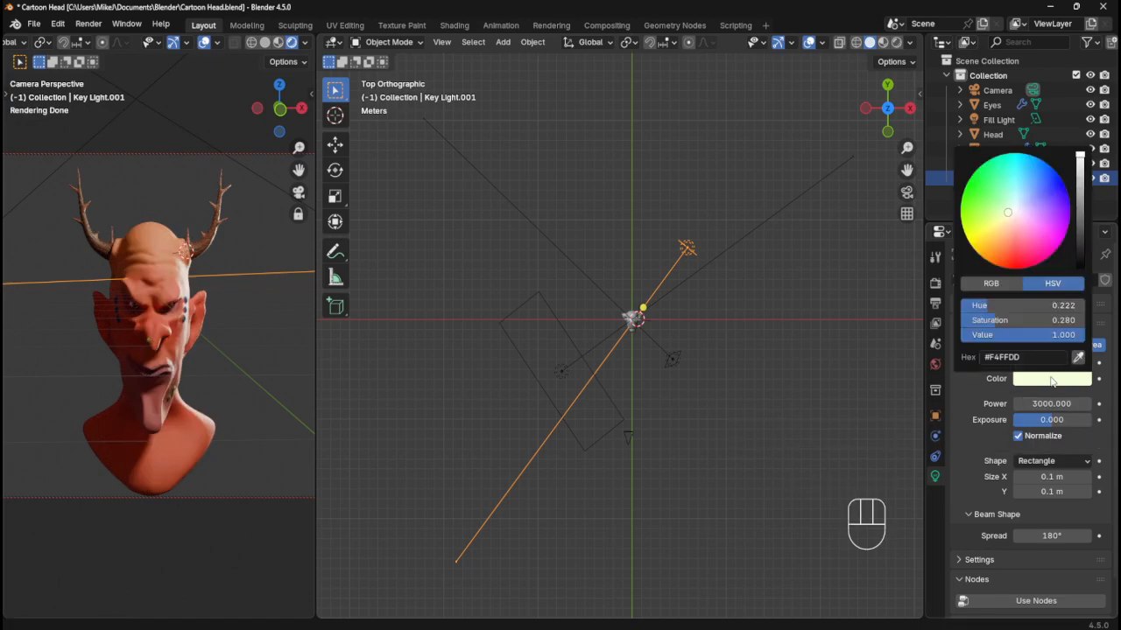
pyautogui.moveTo(1008, 213)
pyautogui.mouseDown()
pyautogui.moveTo(1026, 189)
pyautogui.moveTo(1047, 192)
pyautogui.moveTo(1035, 188)
pyautogui.mouseUp()
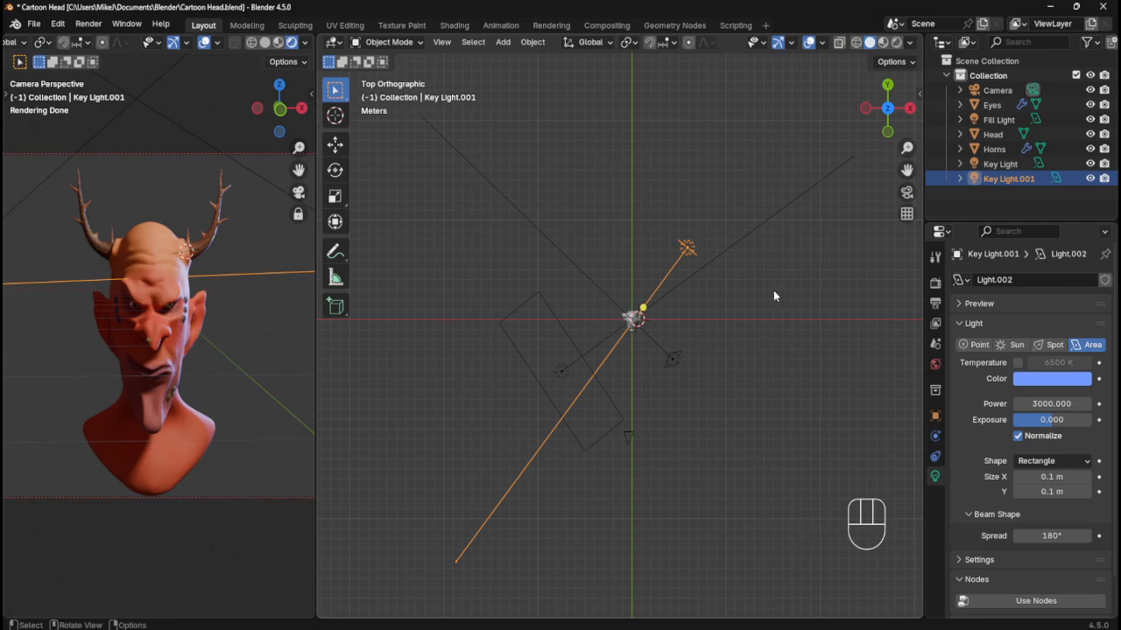
pyautogui.hotkey('ctrl', 's')
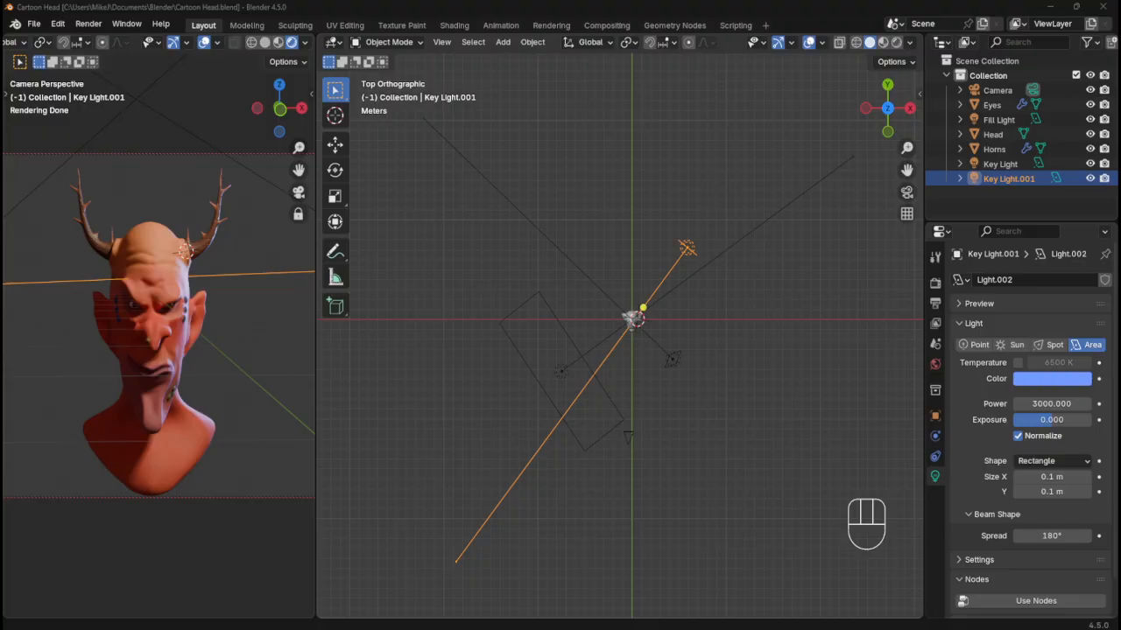
# - Duplicate the blue back light, move the copy about 10.5 m along negative X, aim it at the head, and save the file
pyautogui.click(486, 227)
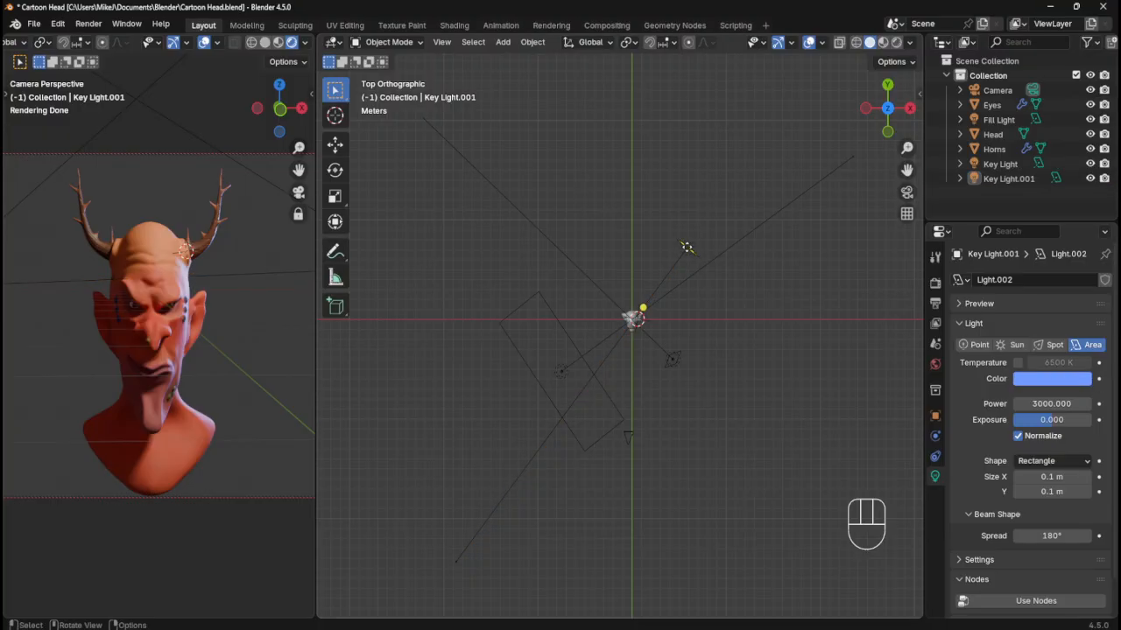
pyautogui.click(687, 248)
pyautogui.hotkey('shift', 'd')
pyautogui.press('g')
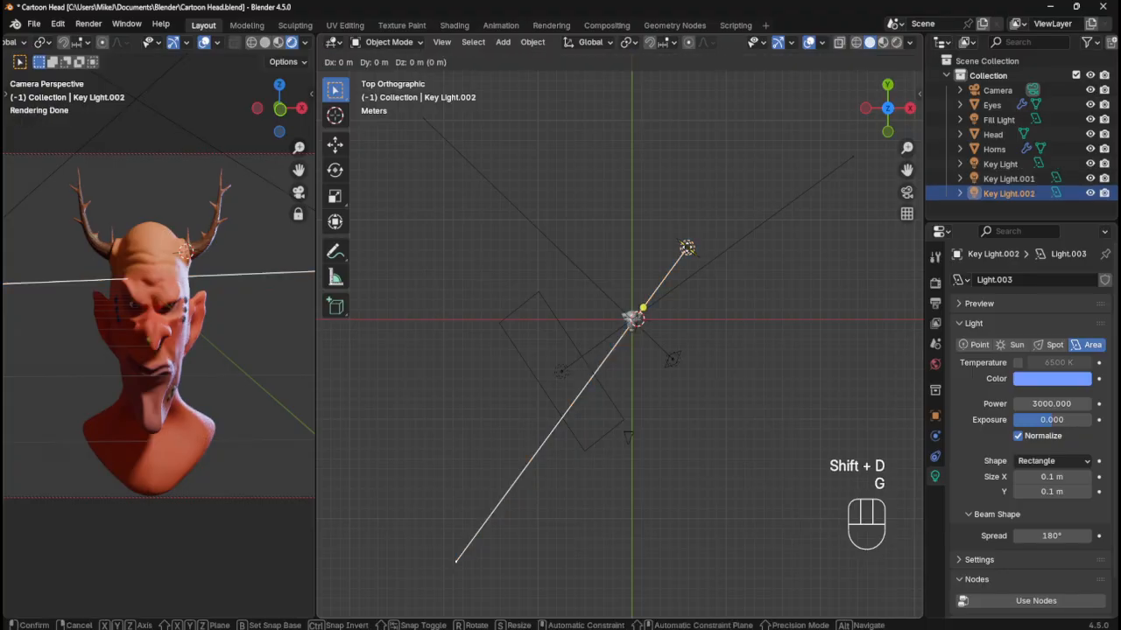
pyautogui.press('x')
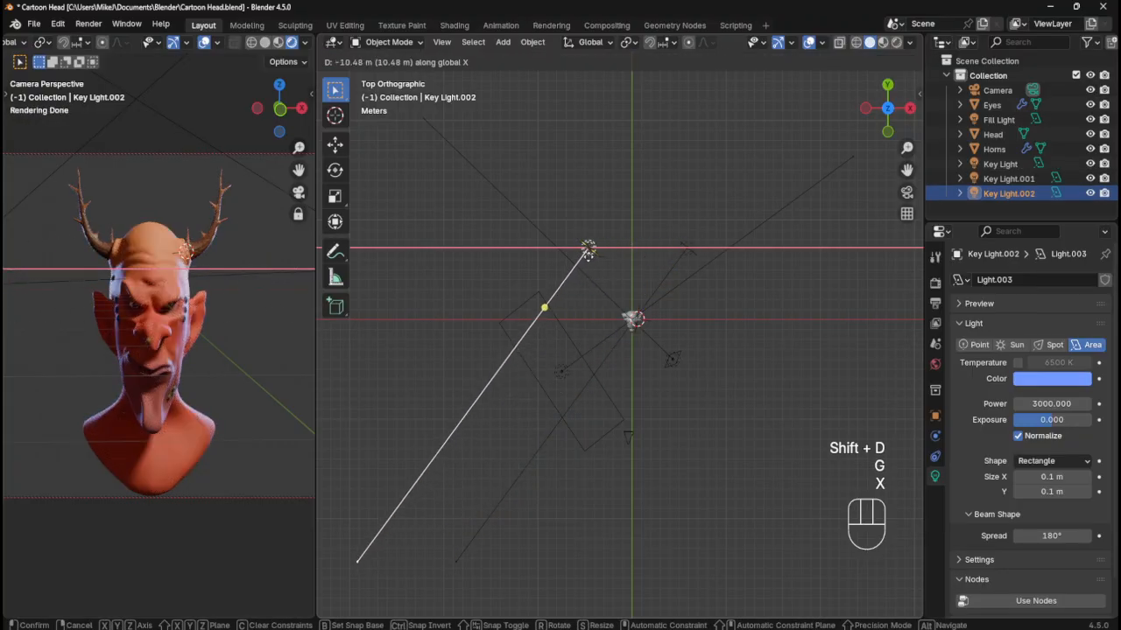
pyautogui.click(543, 309)
pyautogui.moveTo(543, 309); pyautogui.dragTo(640, 337)
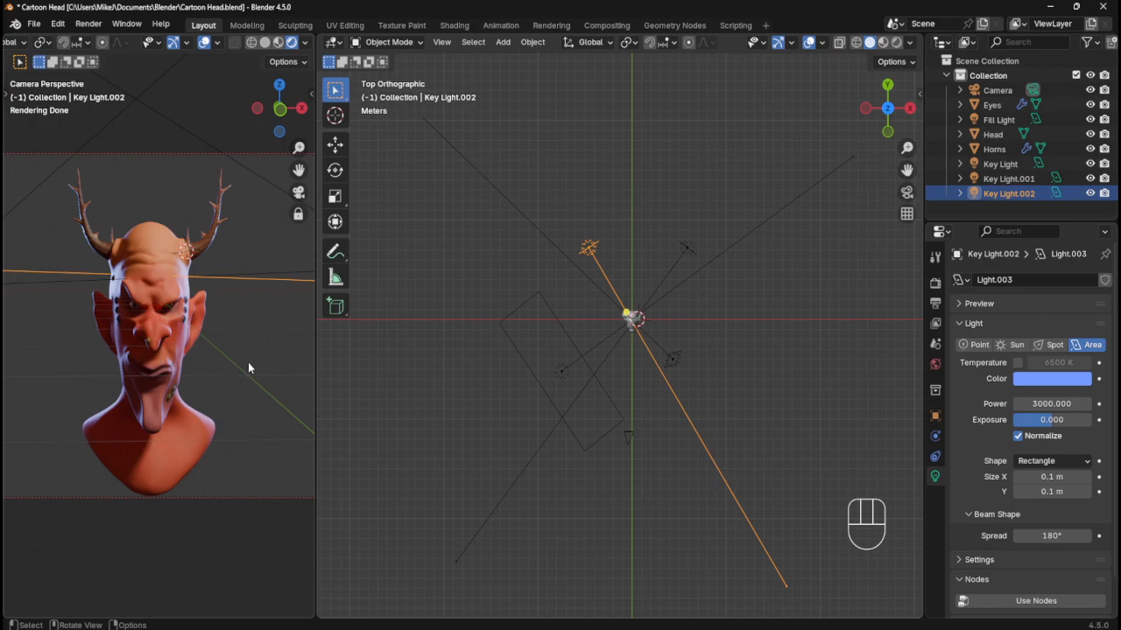
pyautogui.hotkey('ctrl', 's')
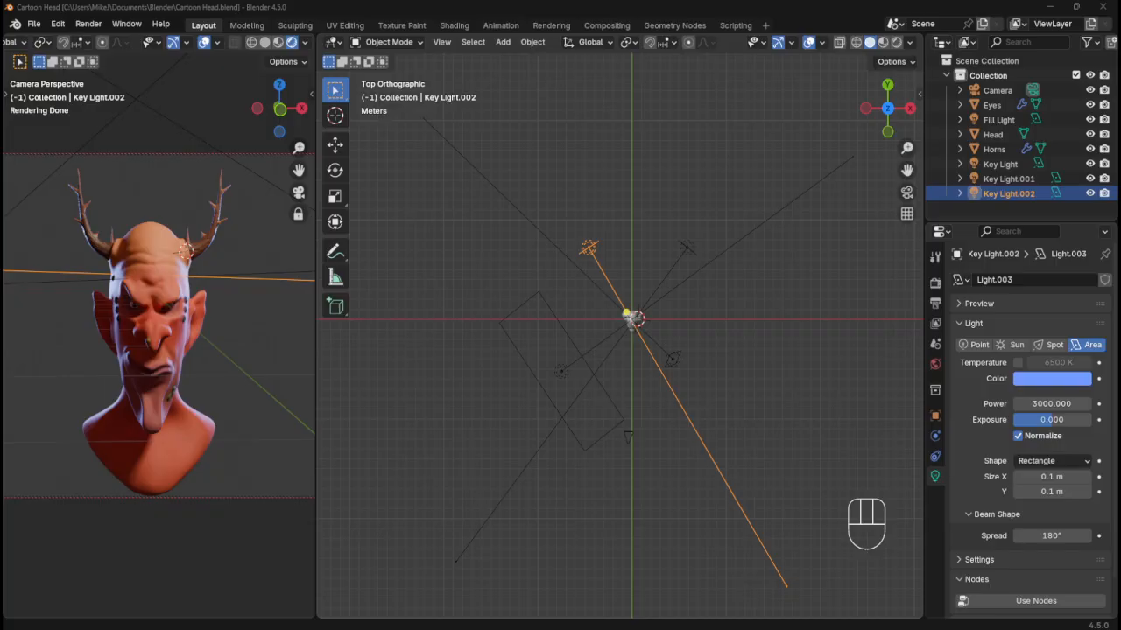
# - Change the duplicated back light's color to a light red
pyautogui.click(1053, 381)
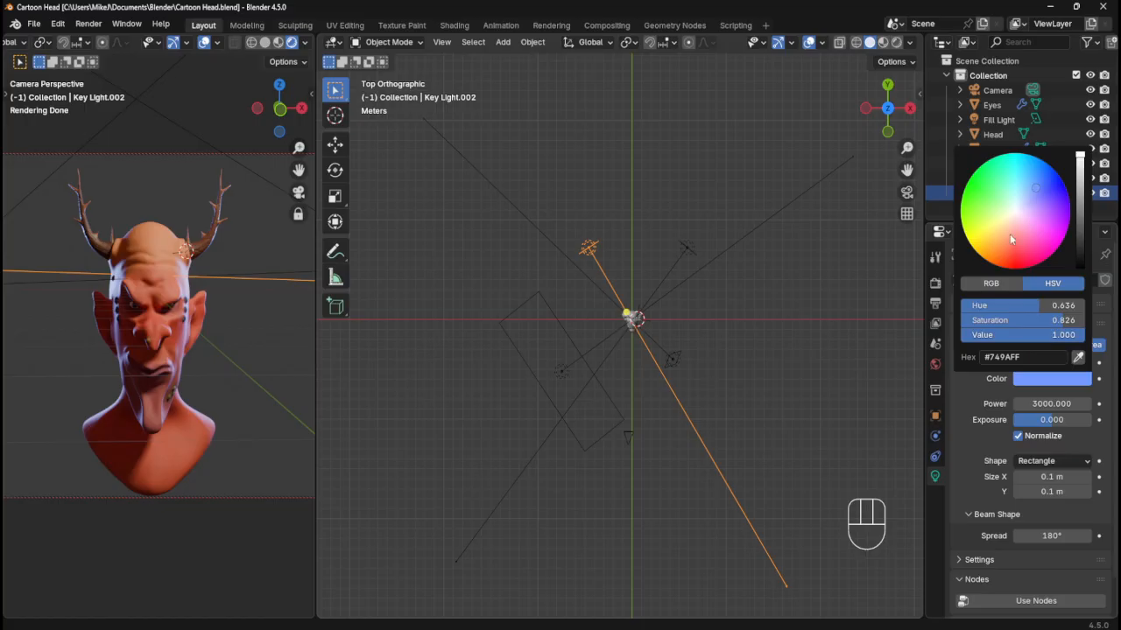
pyautogui.moveTo(1009, 234)
pyautogui.mouseDown()
pyautogui.moveTo(1015, 247)
pyautogui.moveTo(1012, 238)
pyautogui.mouseUp()
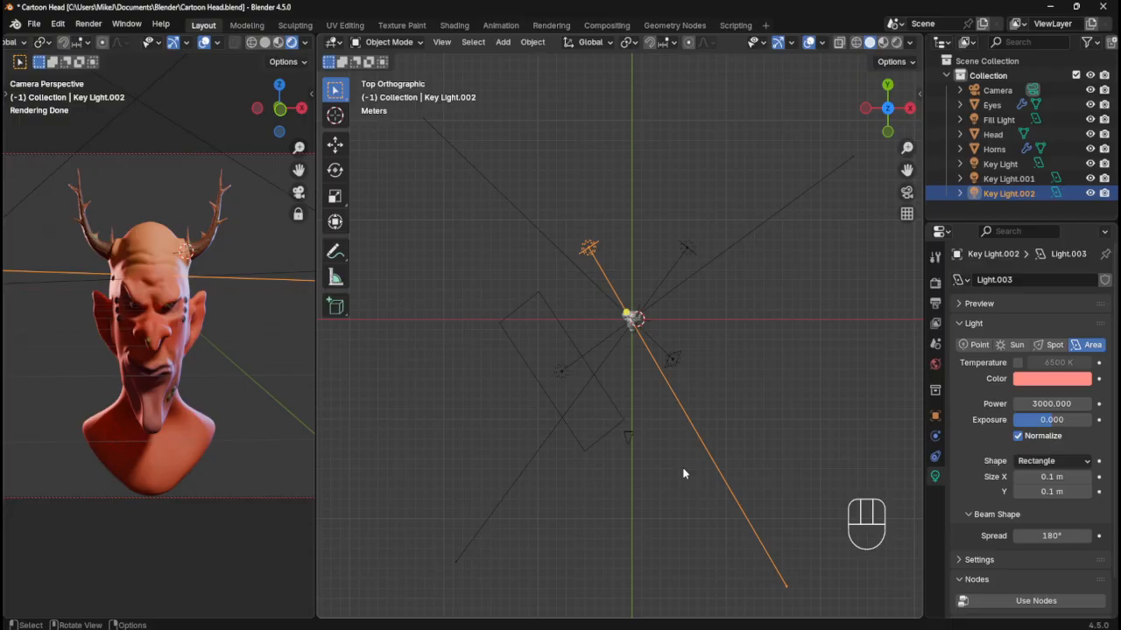
# - Try the fill light at a power of 150 and raise it to 350
pyautogui.click(564, 374)
pyautogui.click(1056, 404)
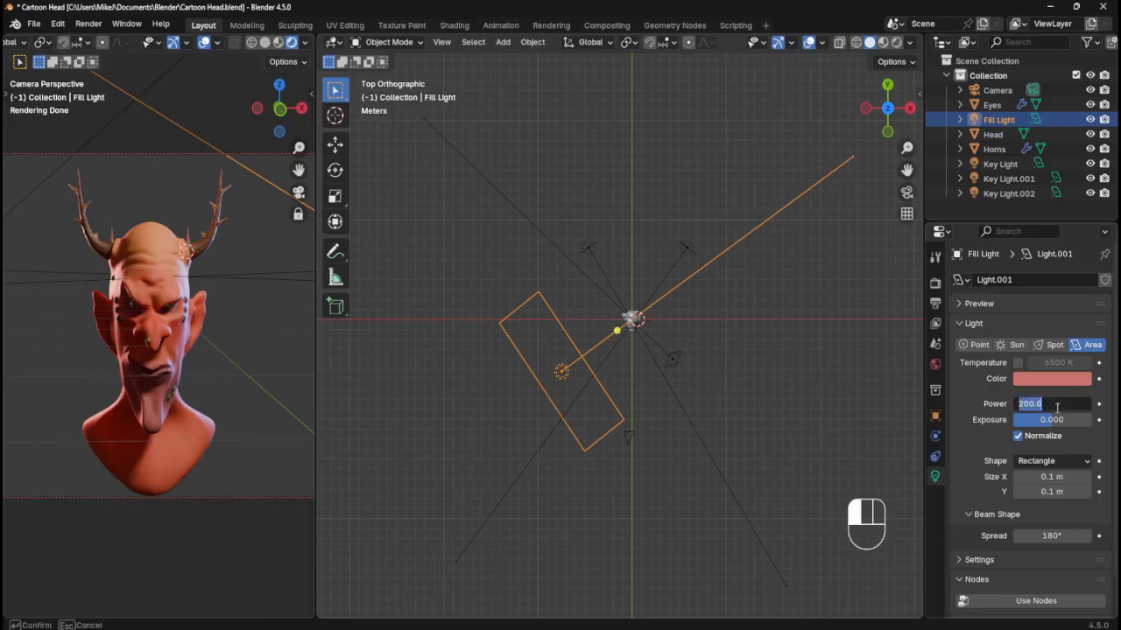
pyautogui.write('150')
pyautogui.press('Return')
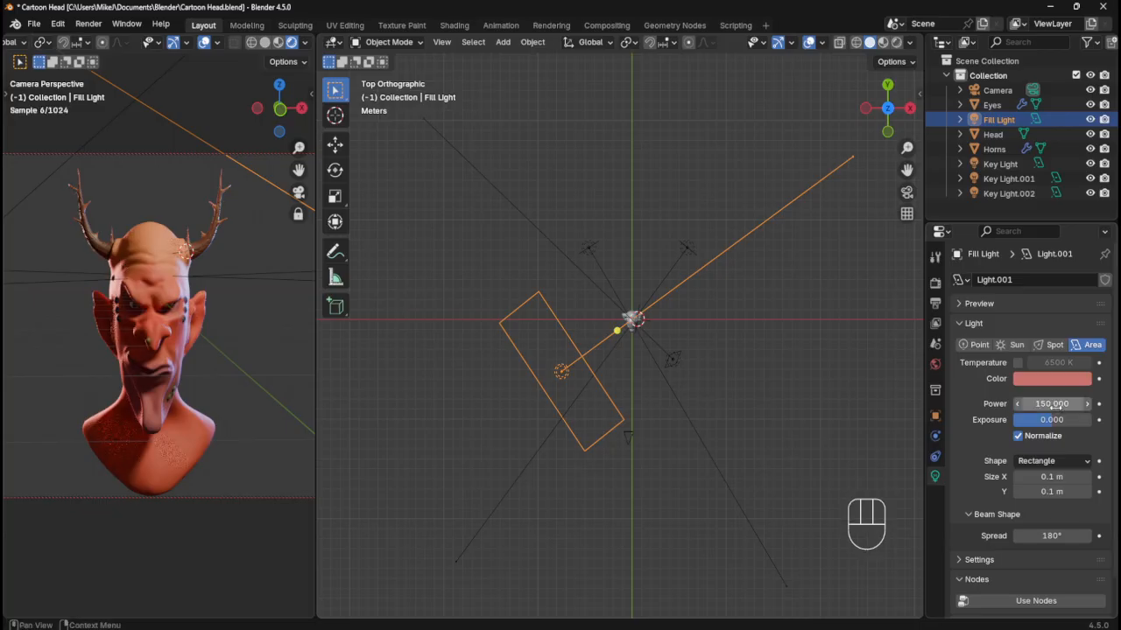
pyautogui.click(1055, 404)
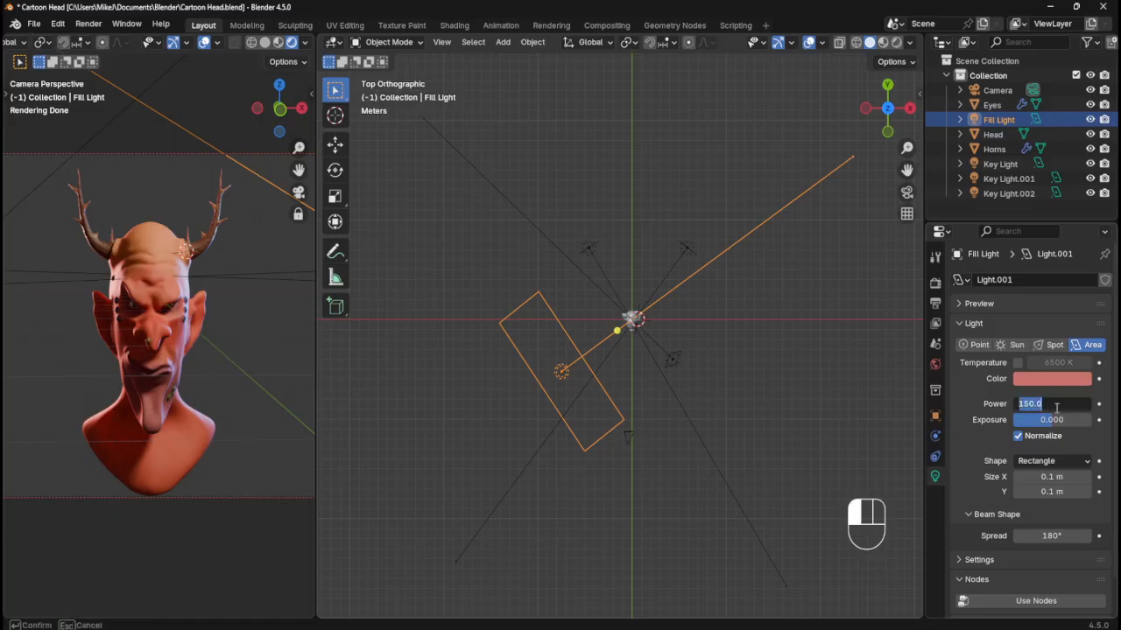
pyautogui.write('350')
pyautogui.press('Return')
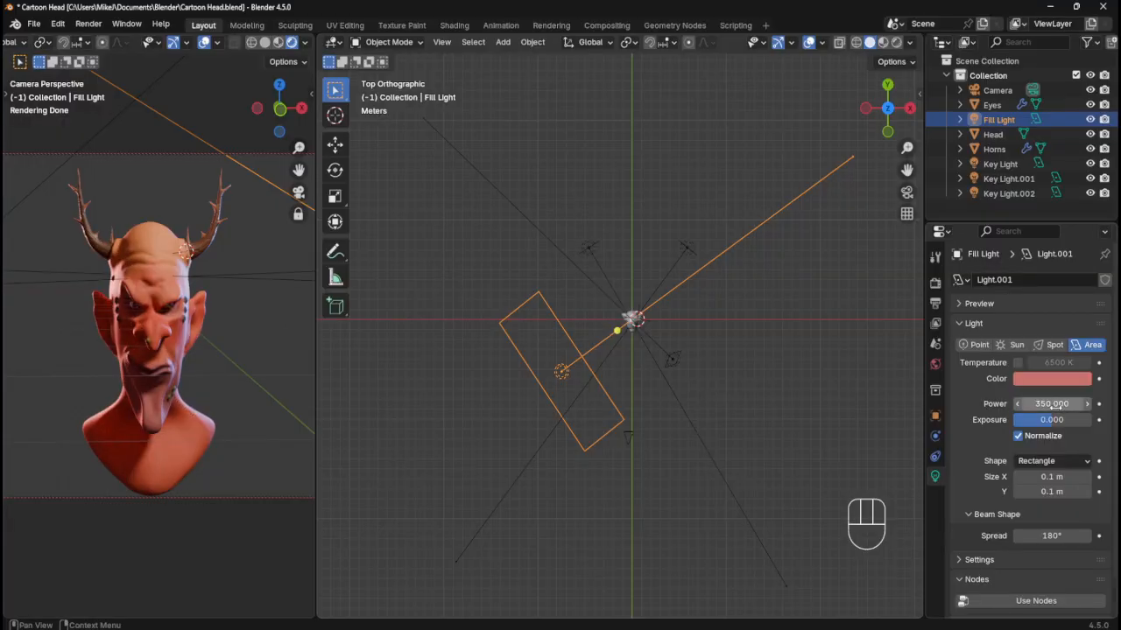
# - Set the fill light's power to 375
pyautogui.click(1056, 405)
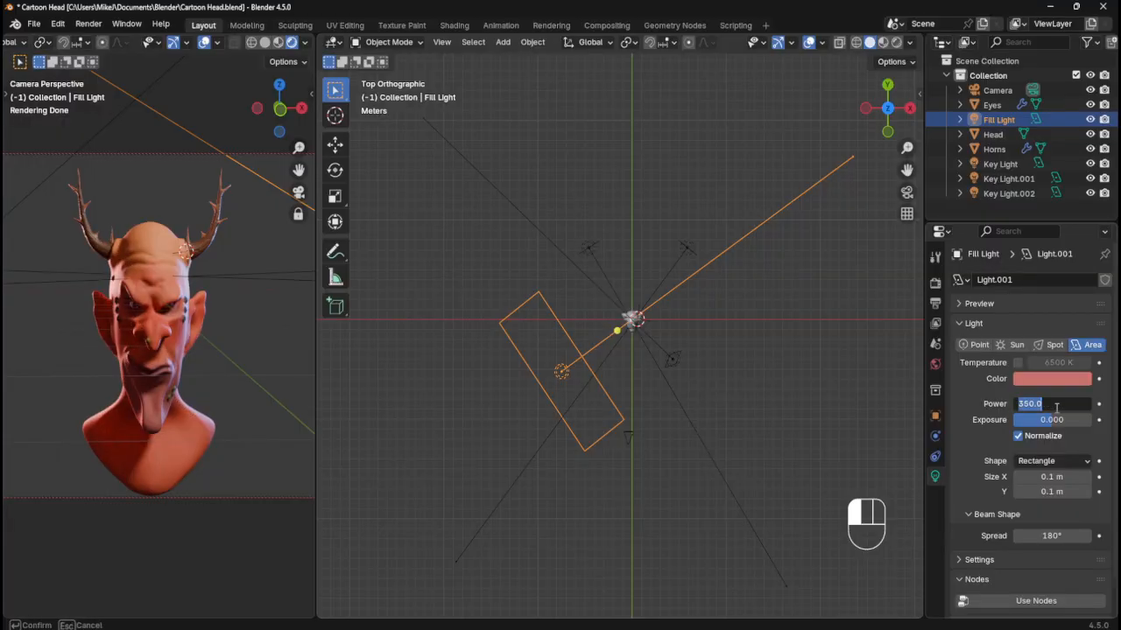
pyautogui.write('375')
pyautogui.press('Return')
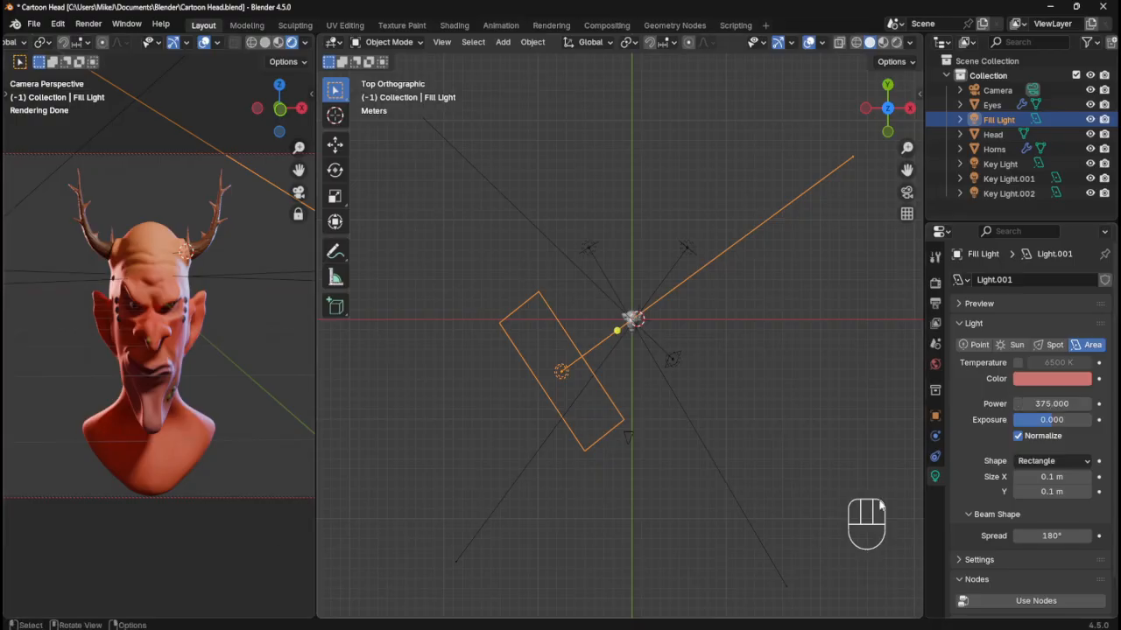
# - Enable denoising for viewport sampling in the Cycles render settings
pyautogui.click(935, 283)
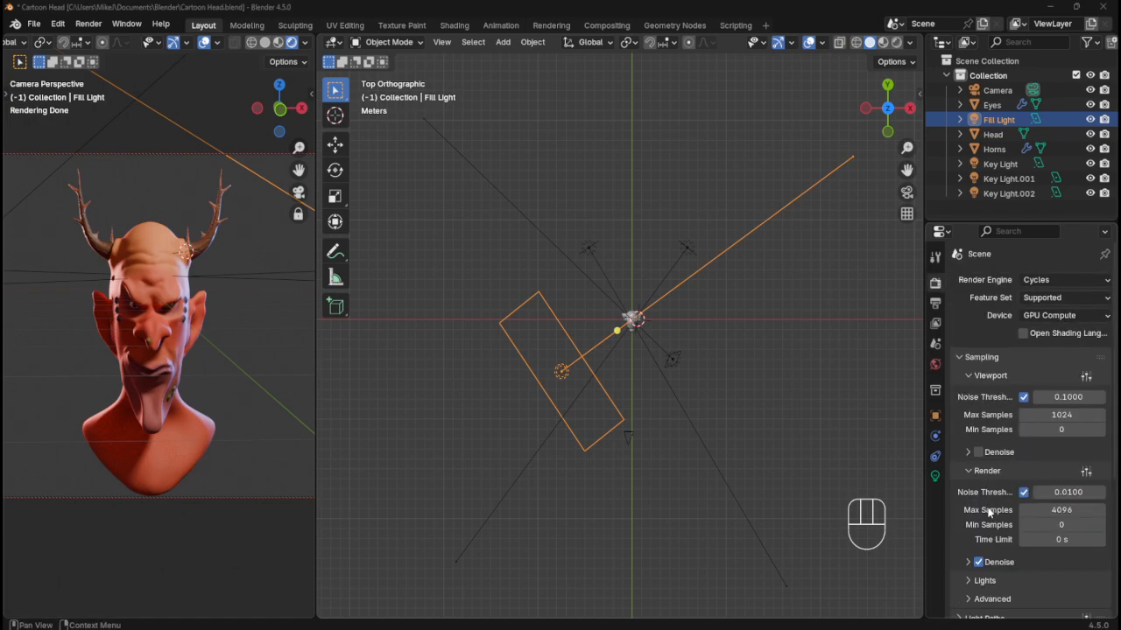
pyautogui.scroll(-6, 1012, 481)
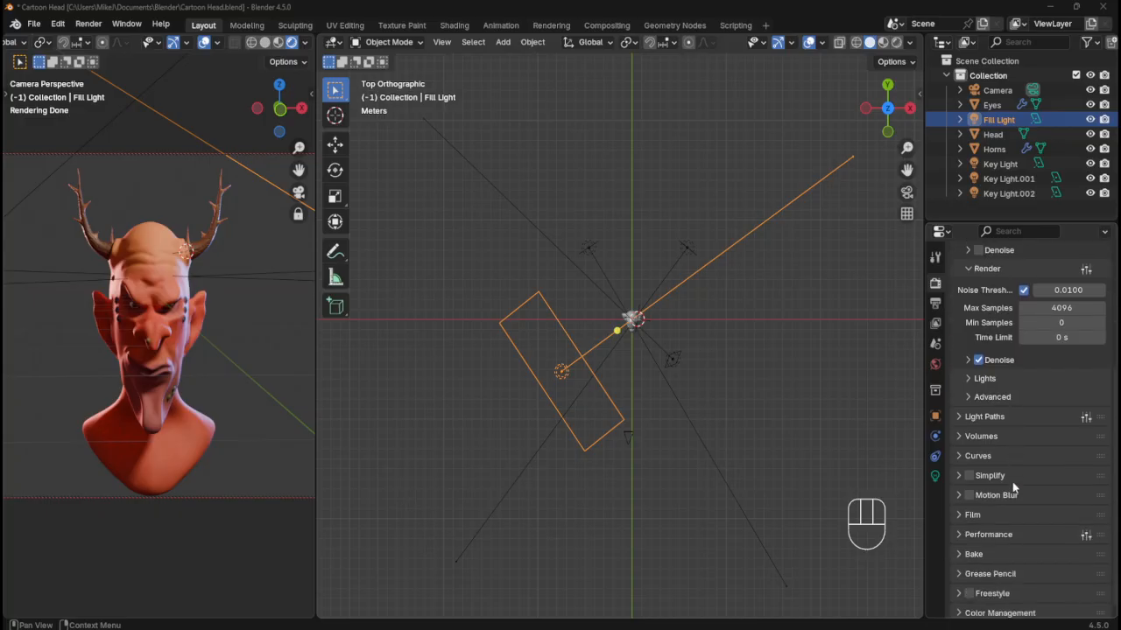
pyautogui.scroll(6, 1012, 482)
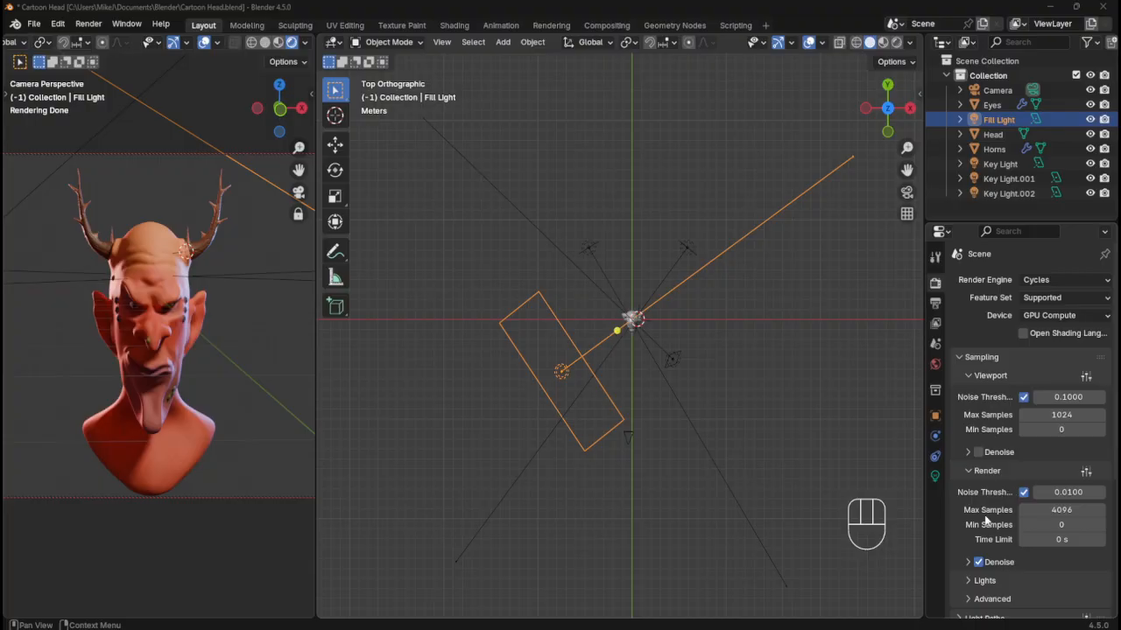
pyautogui.click(976, 452)
pyautogui.click(967, 452)
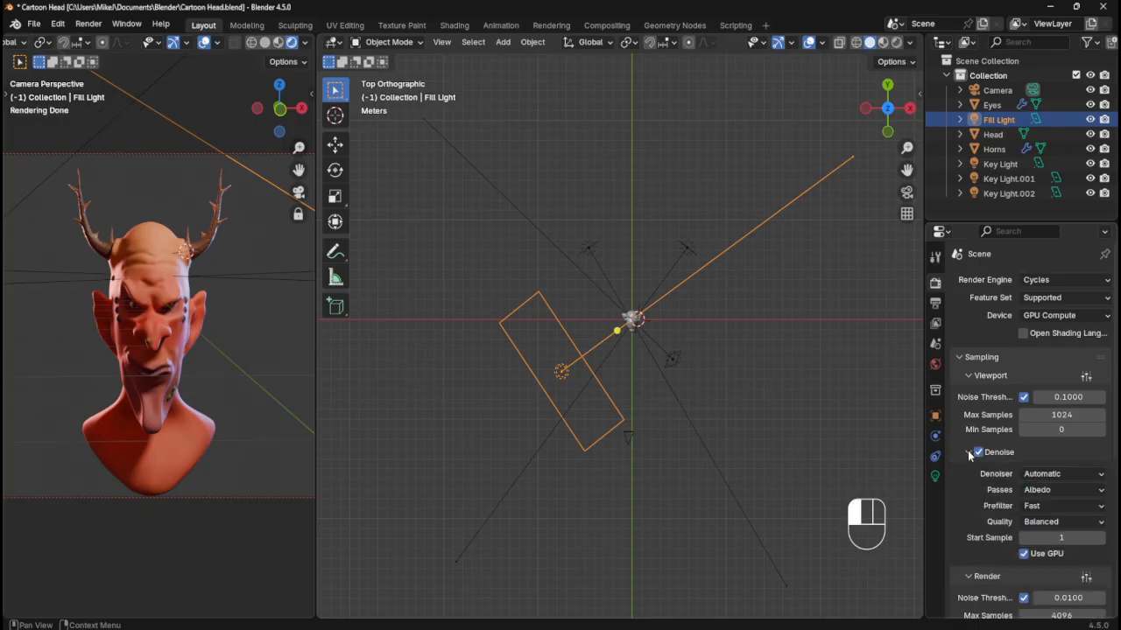
pyautogui.click(967, 451)
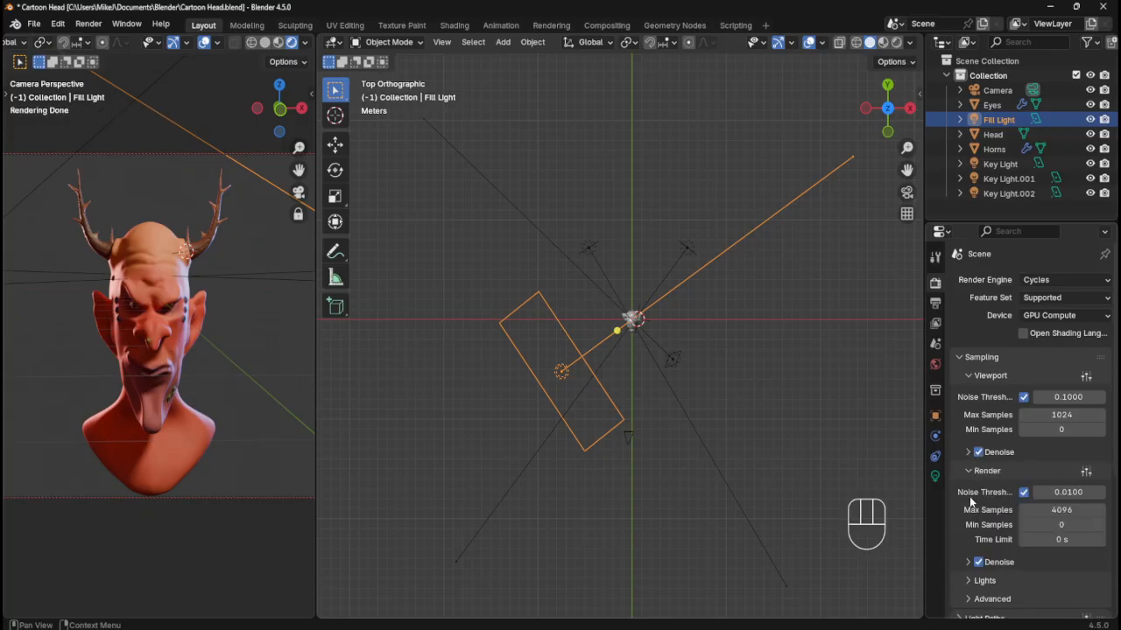
# - Examine the remaining render settings: Lights, Advanced, Light Paths, Volumes, Curves, Film, Performance and Color Management
pyautogui.scroll(-2, 988, 525)
pyautogui.click(967, 523)
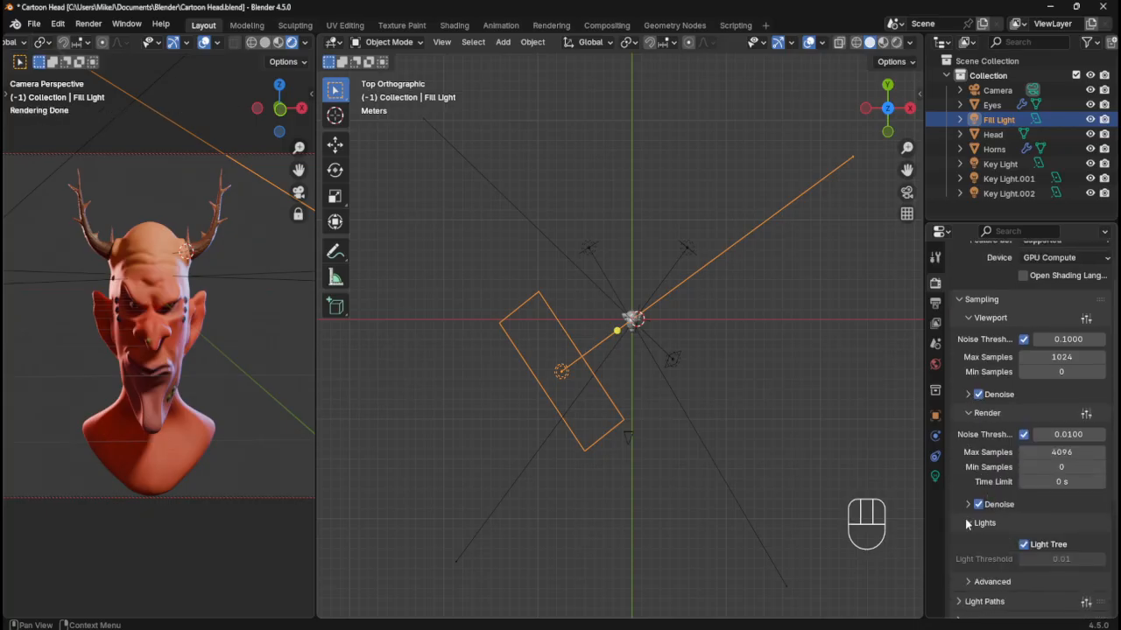
pyautogui.click(967, 523)
pyautogui.click(967, 541)
pyautogui.scroll(-4, 985, 524)
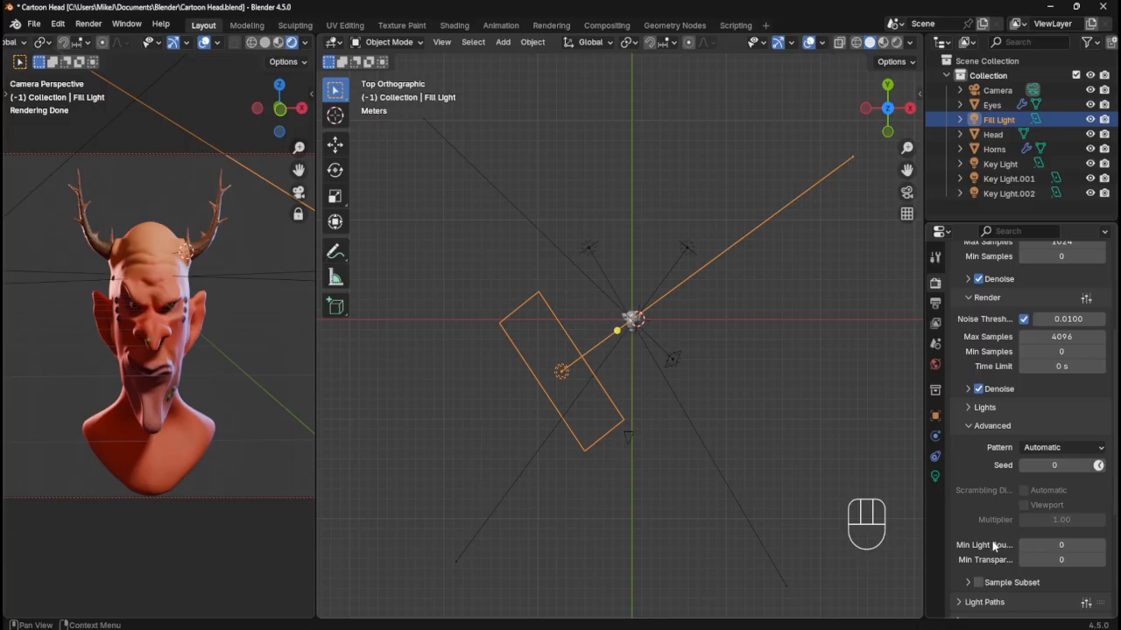
pyautogui.click(967, 426)
pyautogui.click(956, 445)
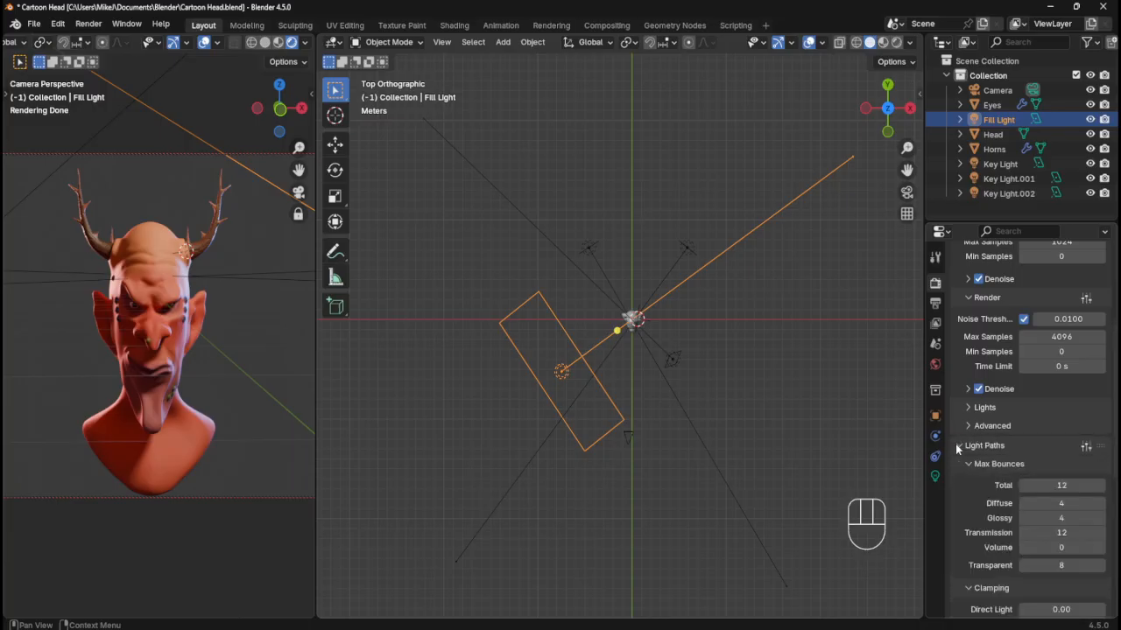
pyautogui.scroll(-4, 977, 491)
pyautogui.scroll(-2, 980, 484)
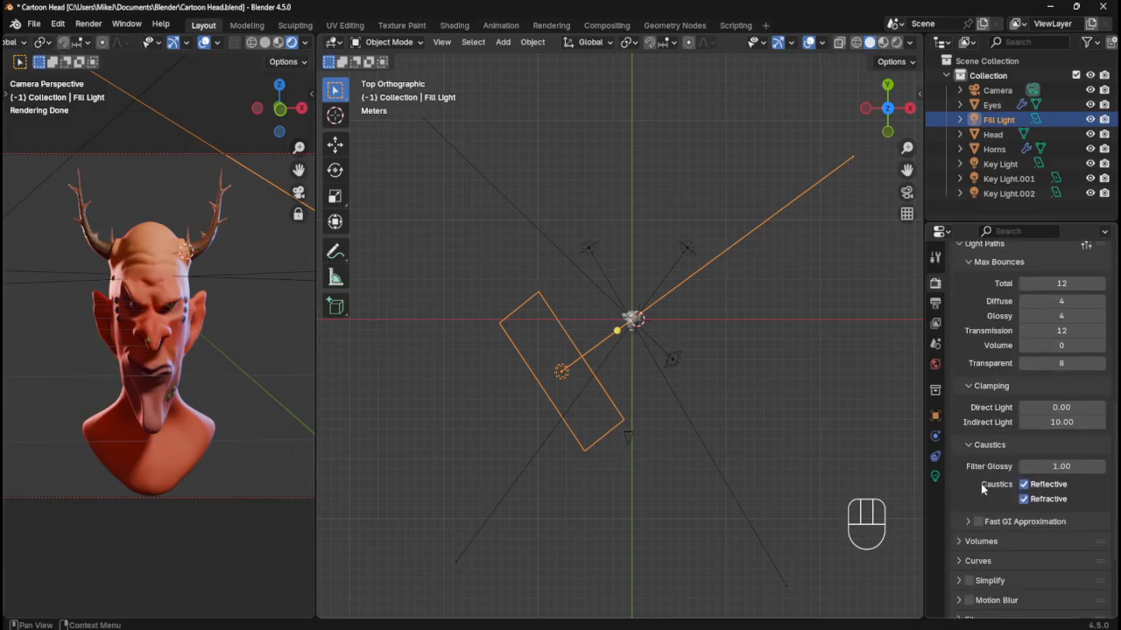
pyautogui.scroll(-2, 980, 483)
pyautogui.click(958, 484)
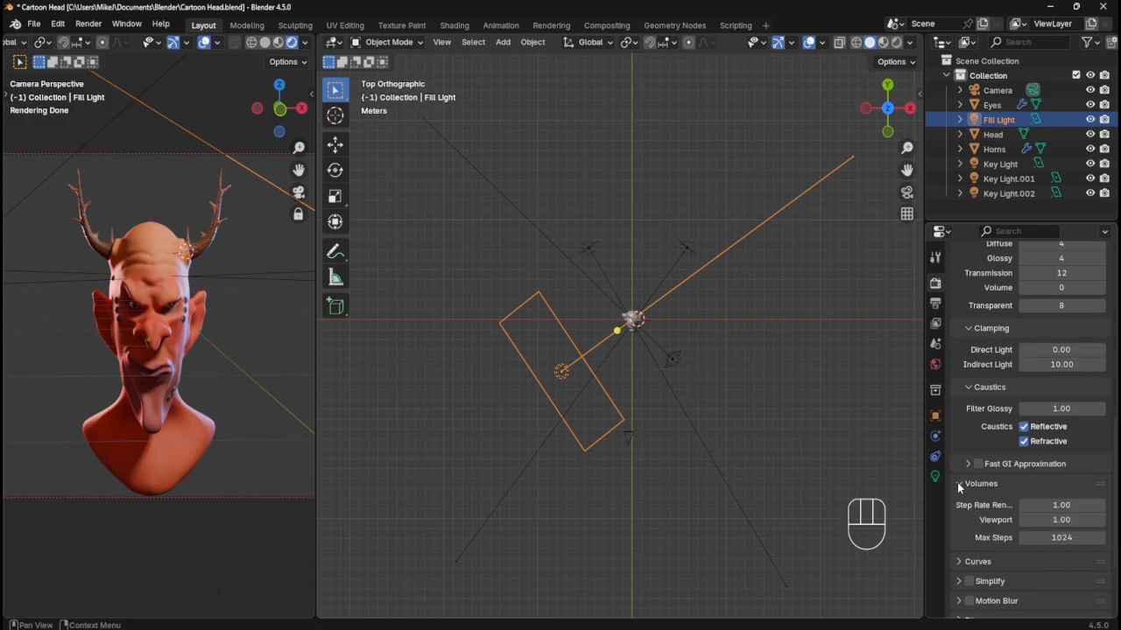
pyautogui.click(957, 484)
pyautogui.click(956, 503)
pyautogui.click(957, 503)
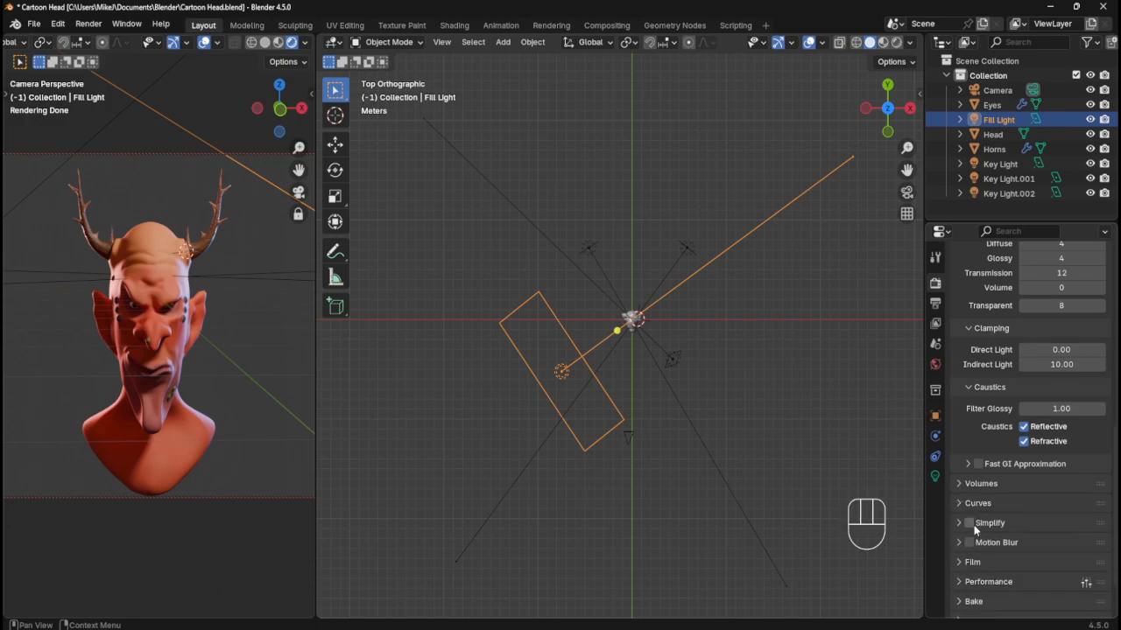
pyautogui.scroll(-1, 973, 515)
pyautogui.click(957, 532)
pyautogui.click(958, 532)
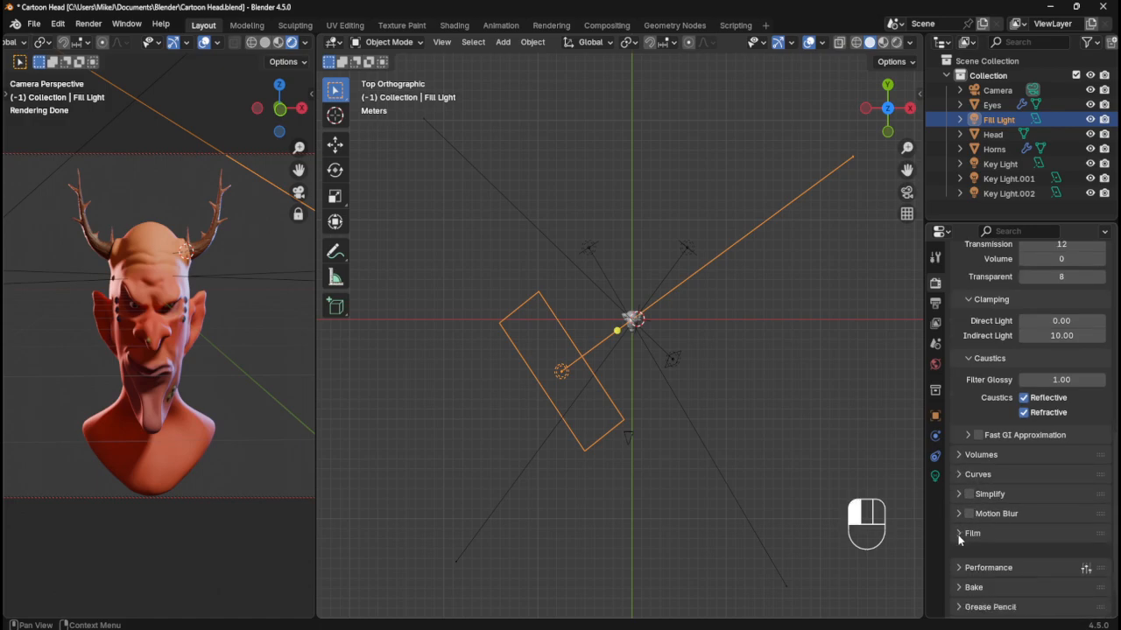
pyautogui.scroll(-1, 964, 536)
pyautogui.click(959, 530)
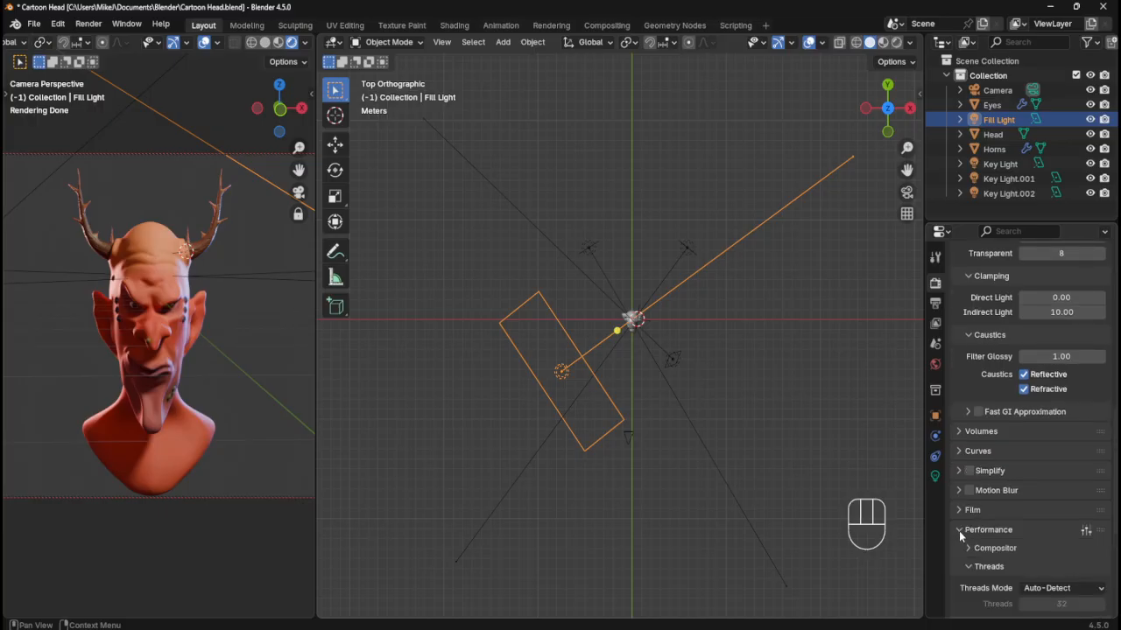
pyautogui.click(959, 530)
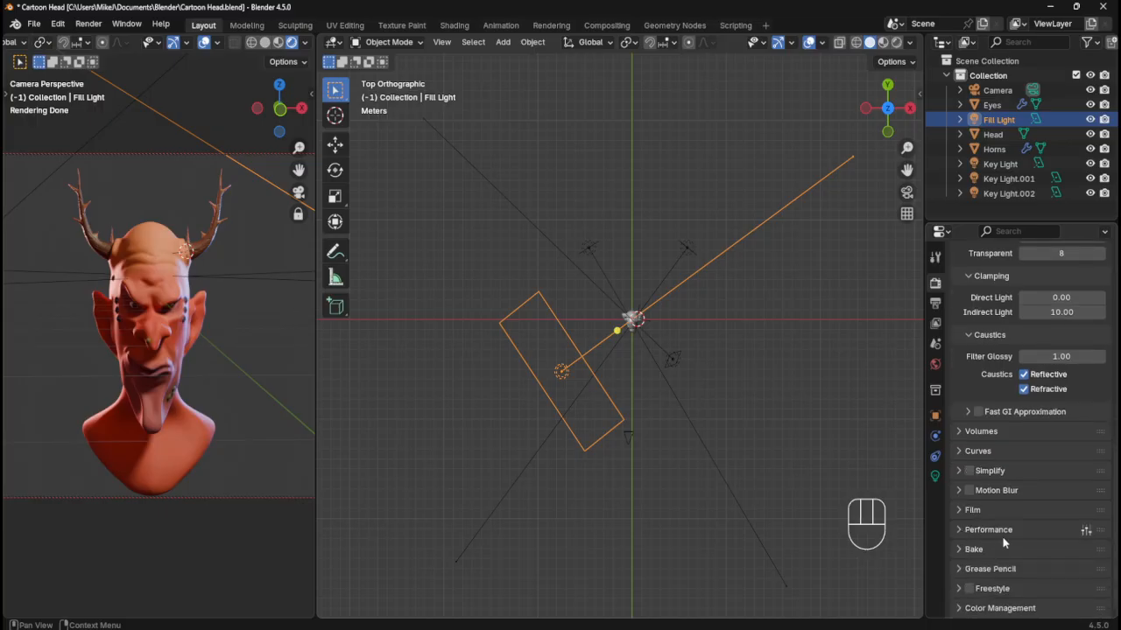
pyautogui.click(960, 608)
pyautogui.scroll(-8, 972, 575)
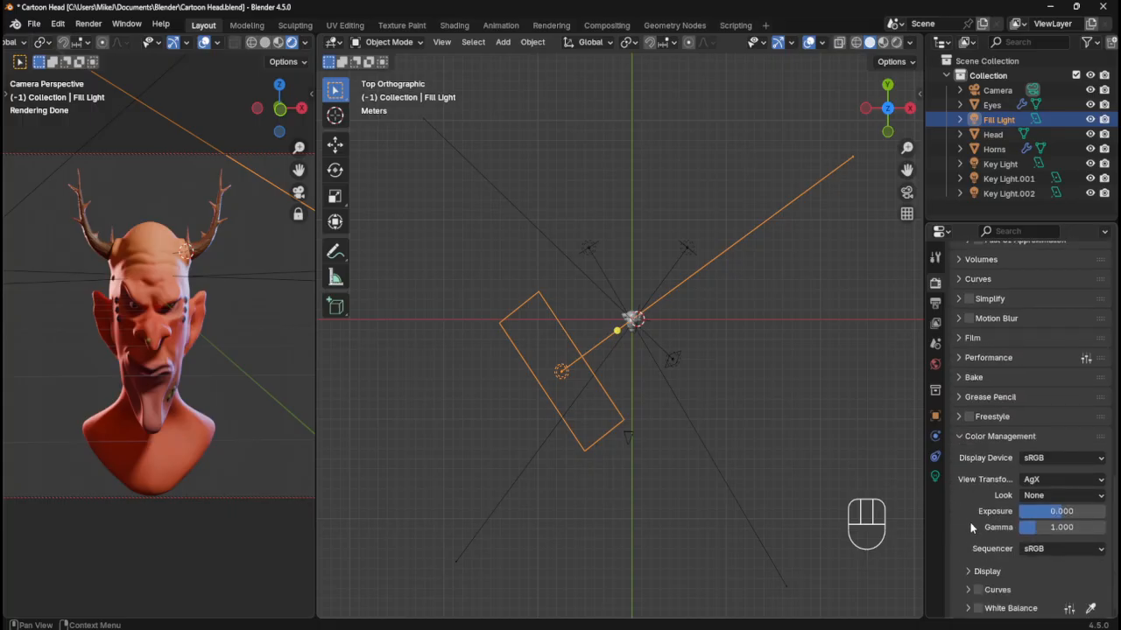
pyautogui.click(963, 436)
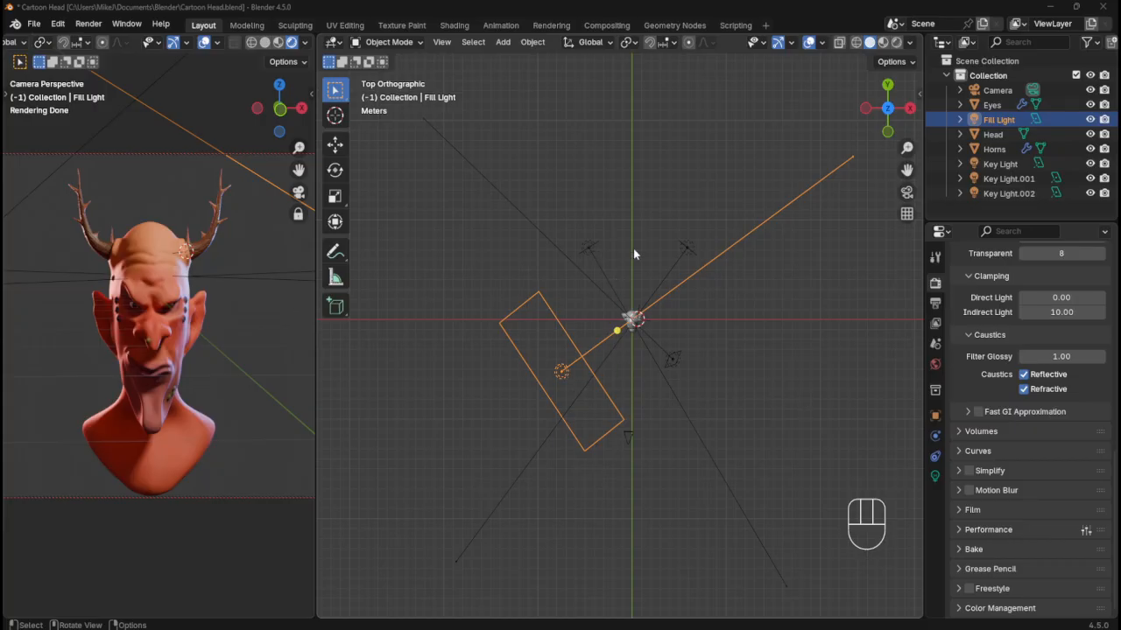
# - Inspect the blue back light's light settings, deselect the light and save the file
pyautogui.click(686, 249)
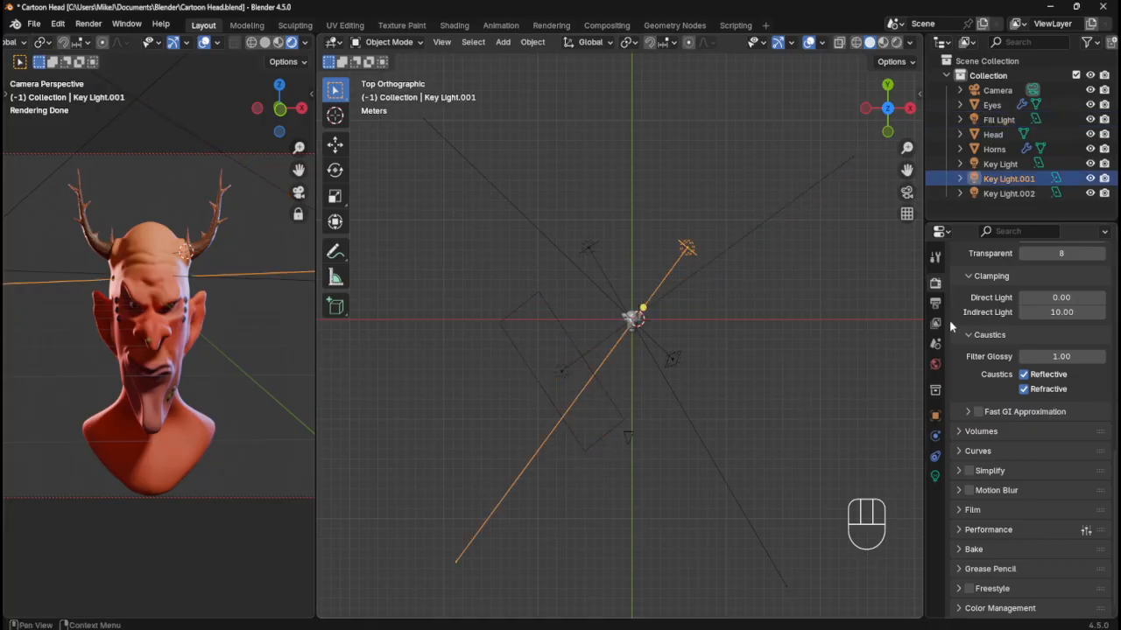
pyautogui.click(935, 475)
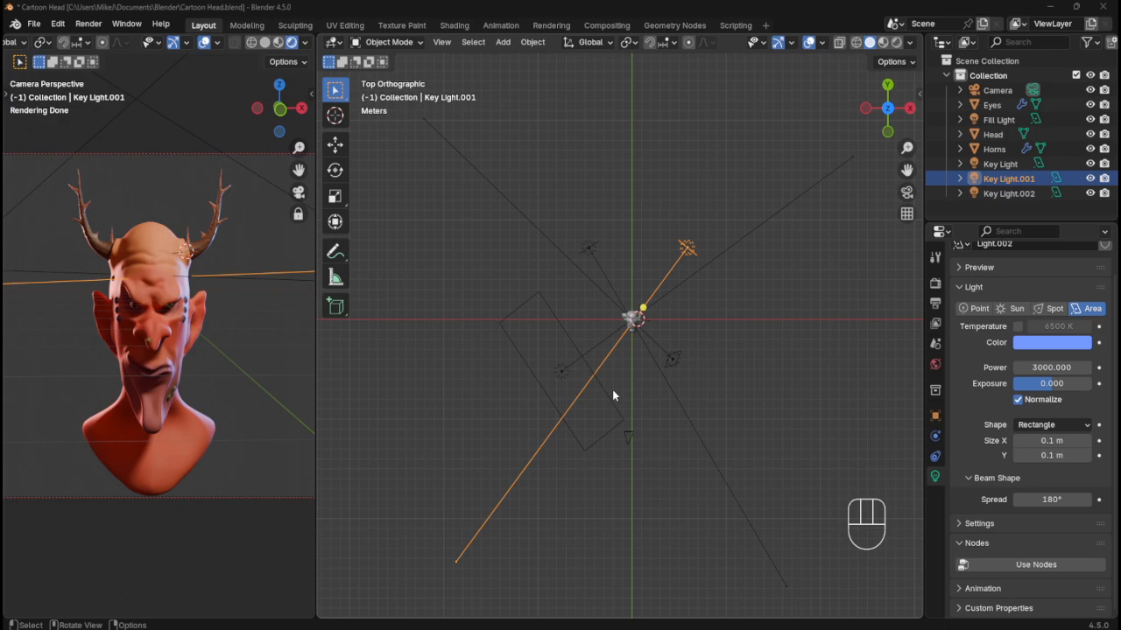
pyautogui.click(650, 208)
pyautogui.hotkey('ctrl', 's')
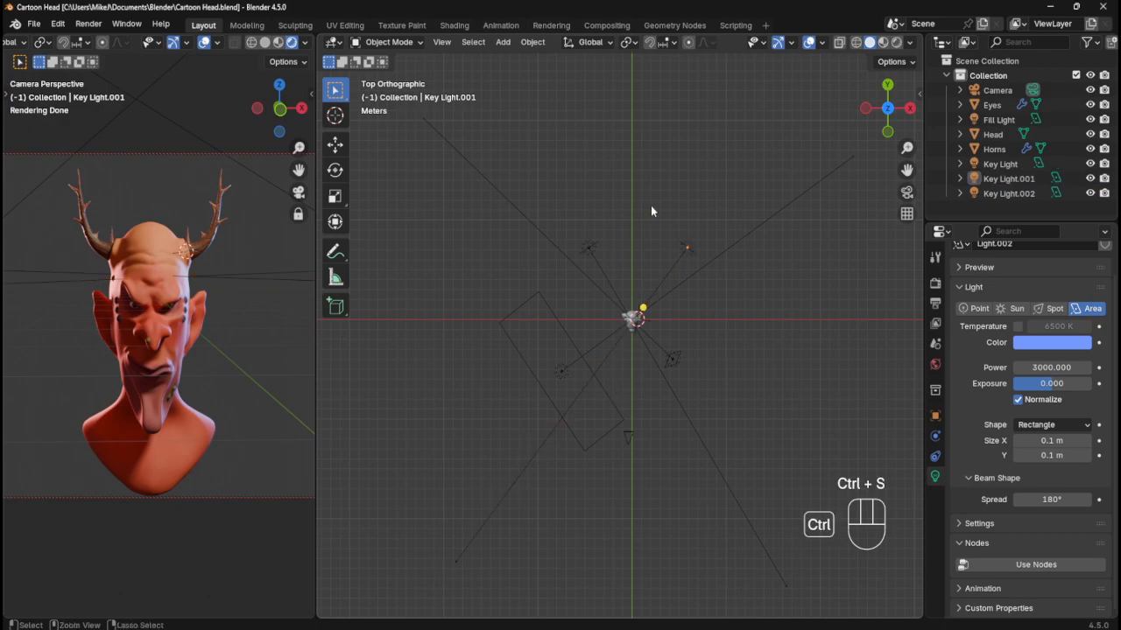
# - Unlock the camera from the preview view and check the head from the front, the right side and through the camera
pyautogui.click(252, 331)
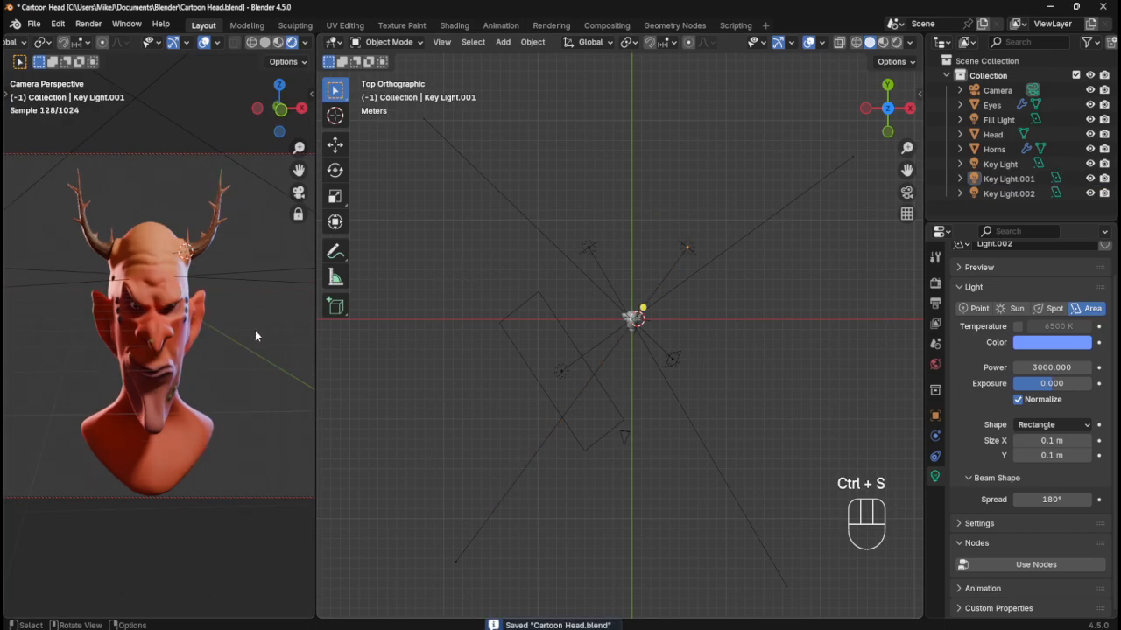
pyautogui.press('KP_1')
pyautogui.press('KP_3')
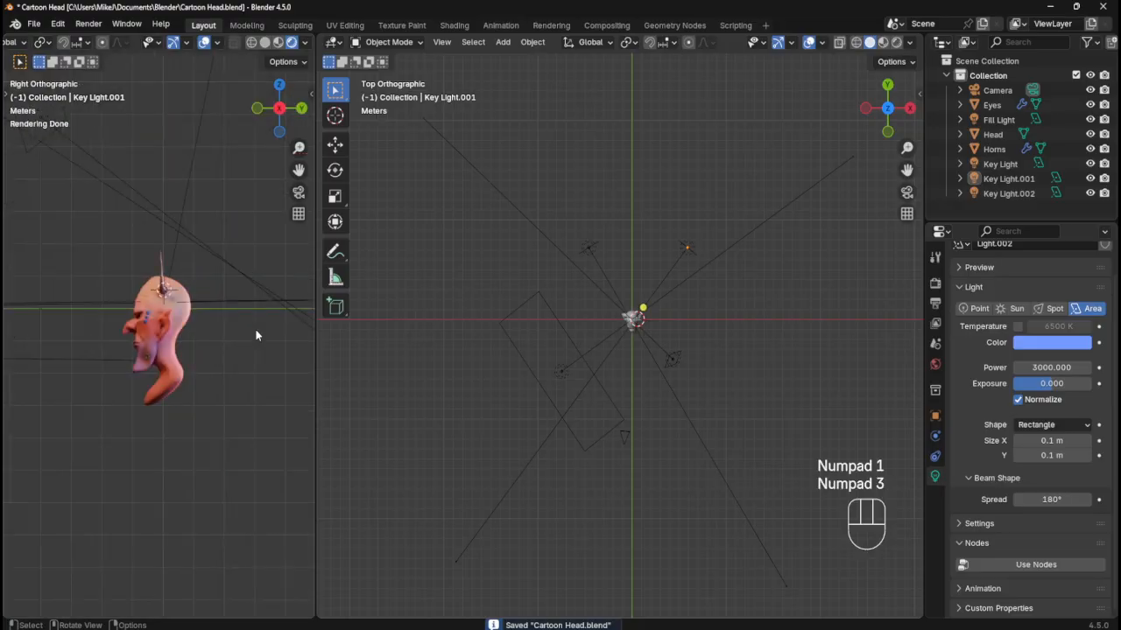
pyautogui.press('KP_1')
pyautogui.click(297, 193)
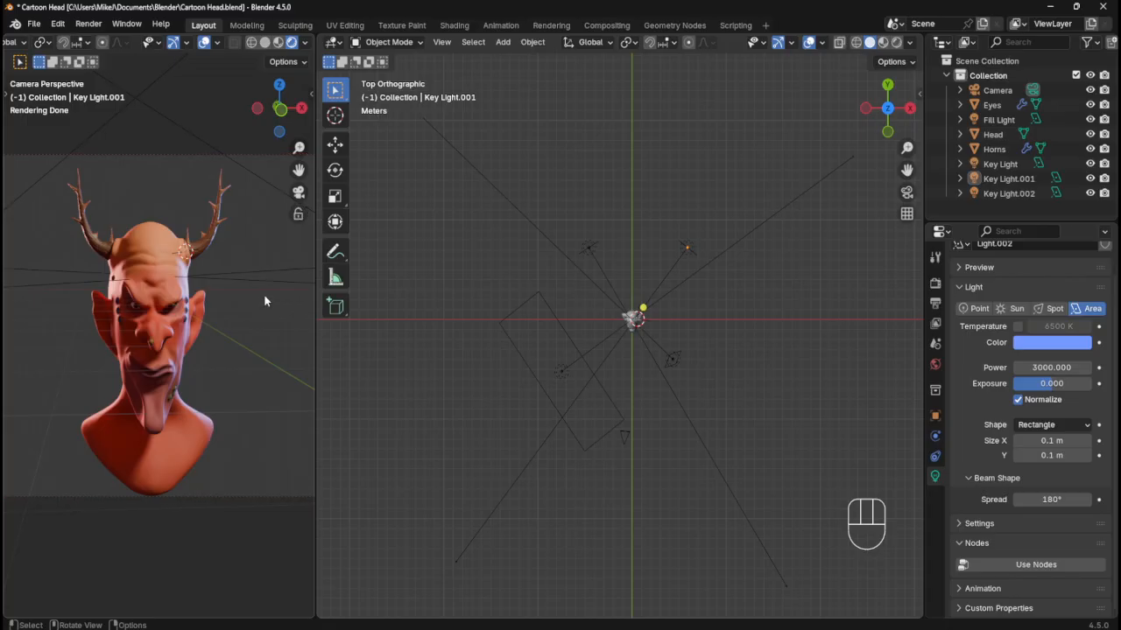
pyautogui.press('KP_3')
pyautogui.press('KP_1')
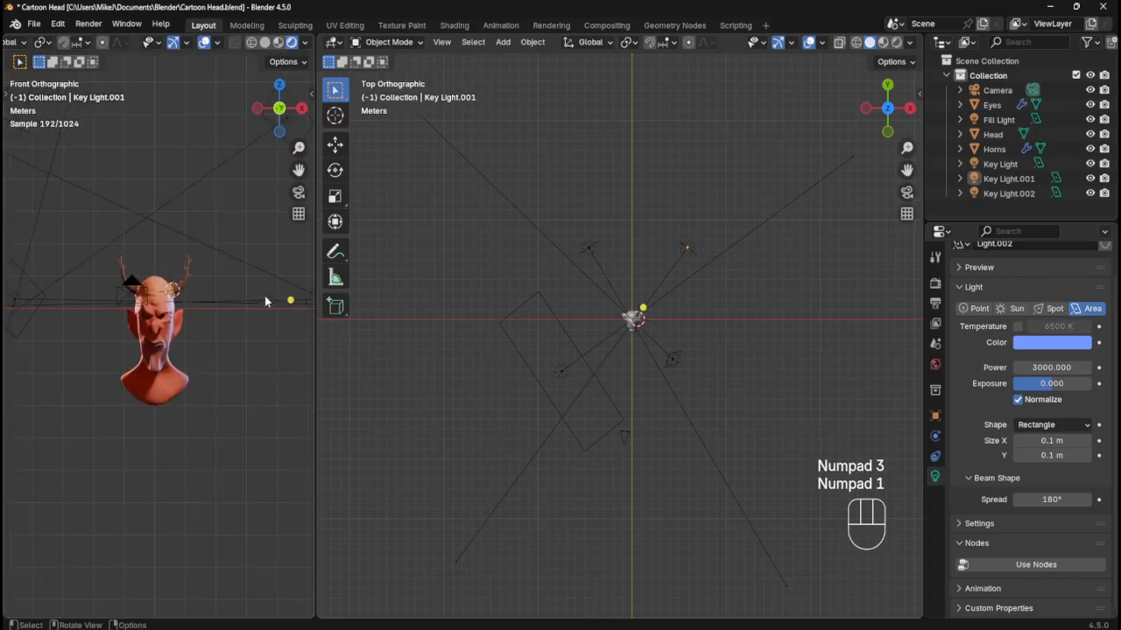
pyautogui.click(298, 192)
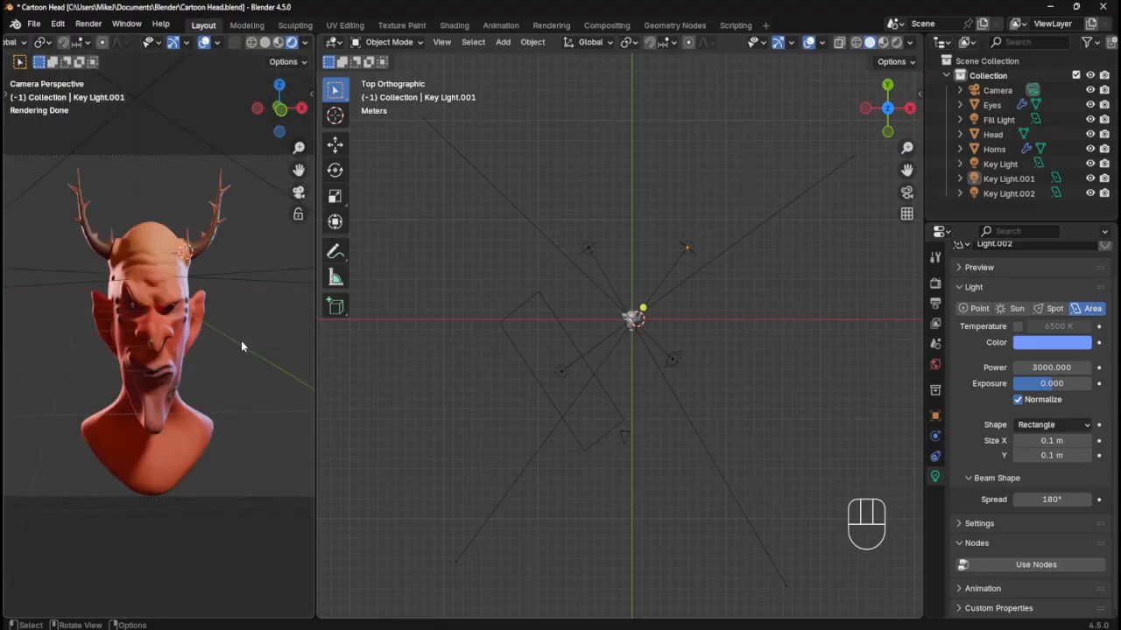
pyautogui.moveTo(241, 340)
pyautogui.mouseDown(button='middle')
pyautogui.moveTo(221, 345)
pyautogui.moveTo(233, 339)
pyautogui.mouseUp(button='middle')
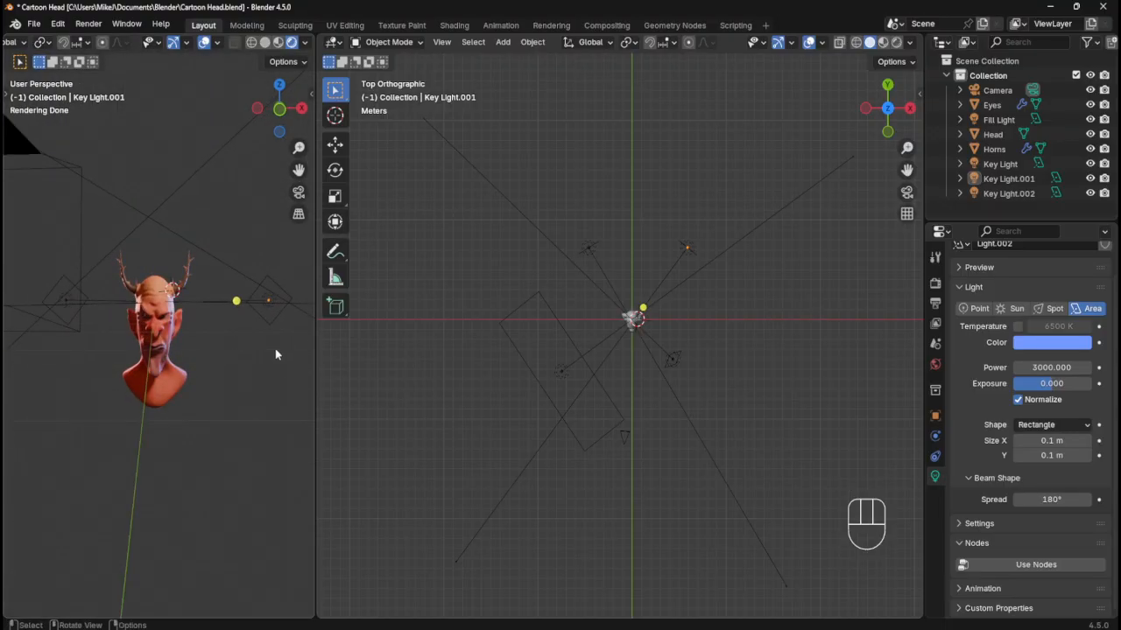
# - Select the camera, review its lens, depth of field and animation settings, and save the file
pyautogui.click(626, 435)
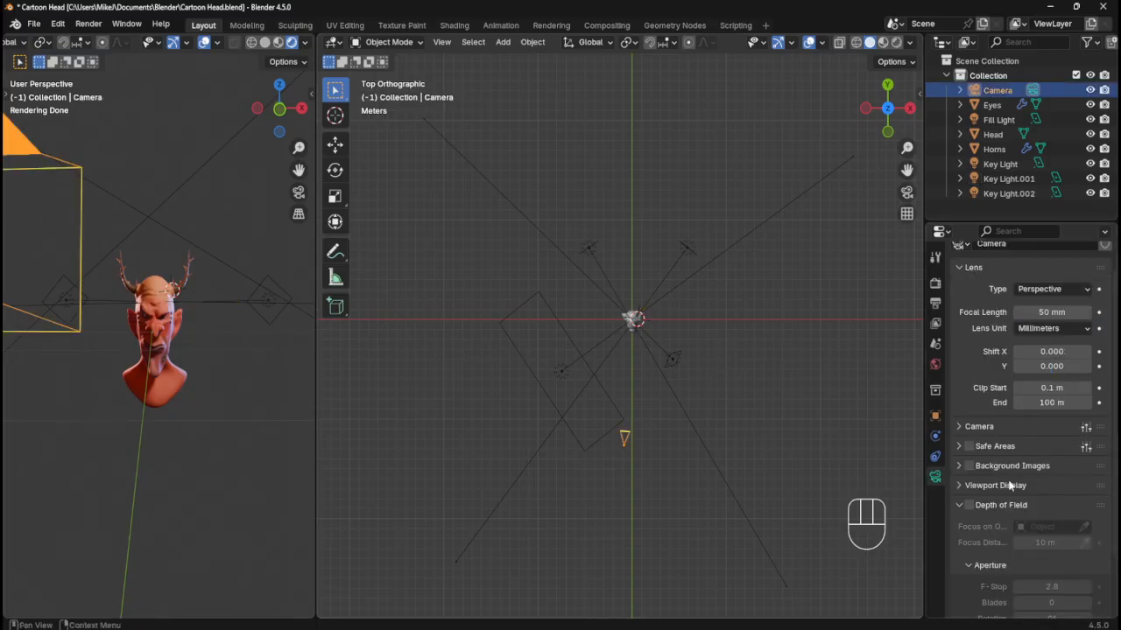
pyautogui.scroll(1, 990, 505)
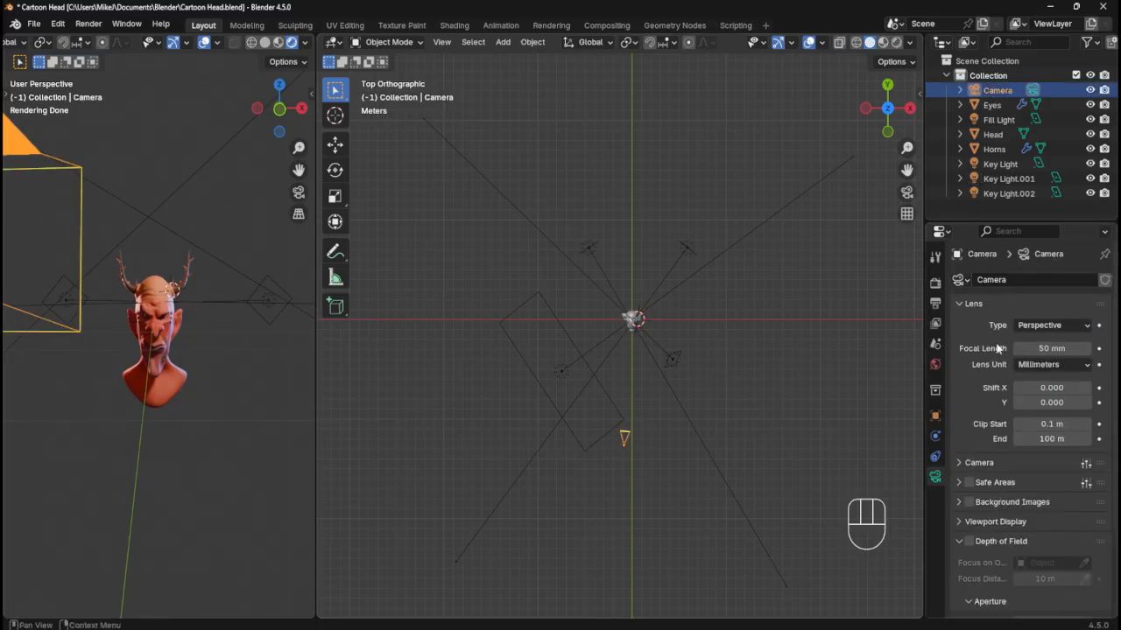
pyautogui.scroll(-3, 998, 429)
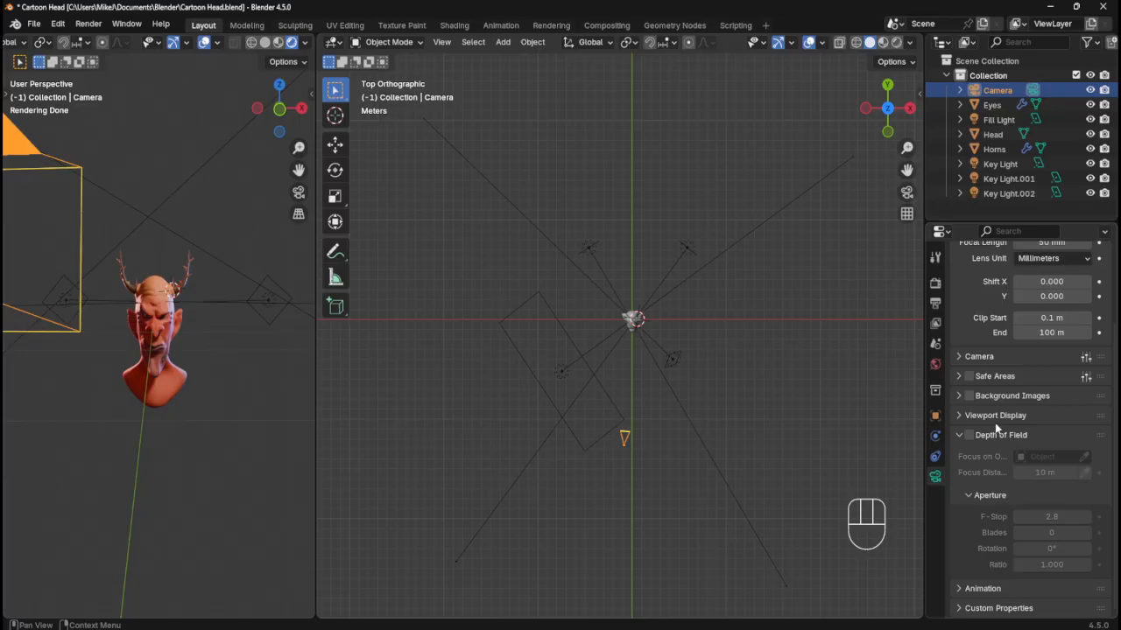
pyautogui.click(969, 588)
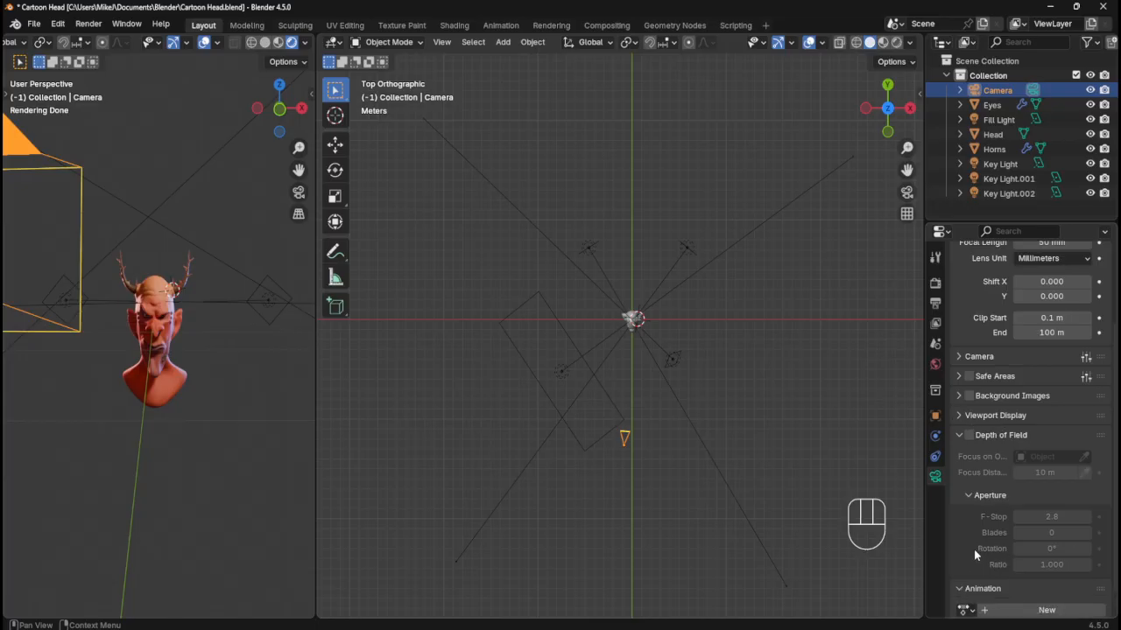
pyautogui.scroll(-1, 974, 546)
pyautogui.click(961, 563)
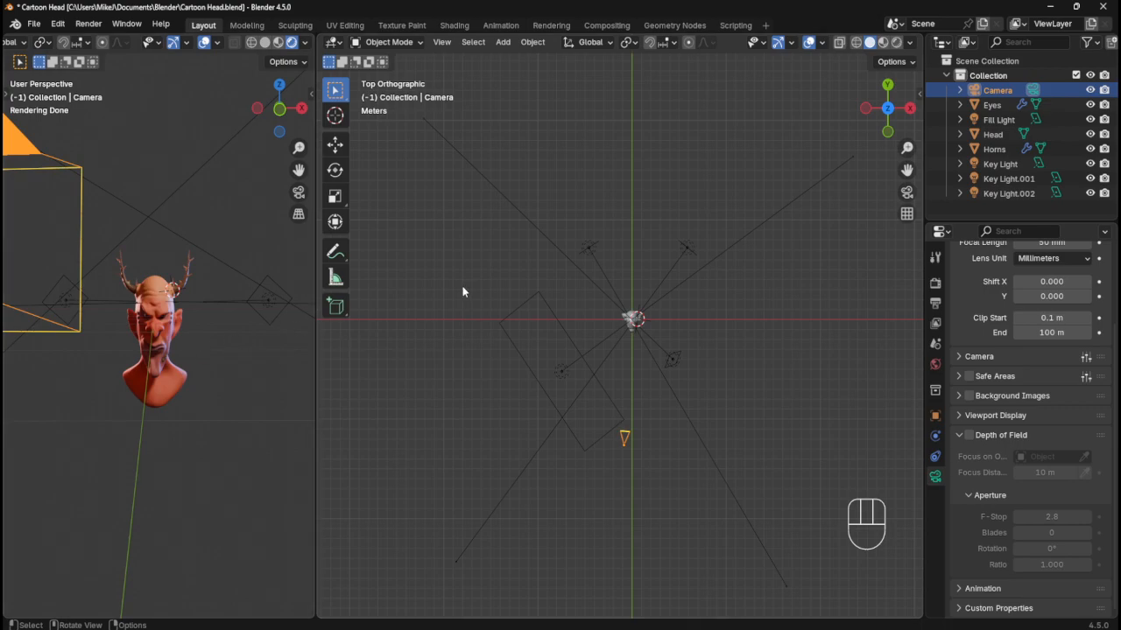
pyautogui.hotkey('ctrl', 's')
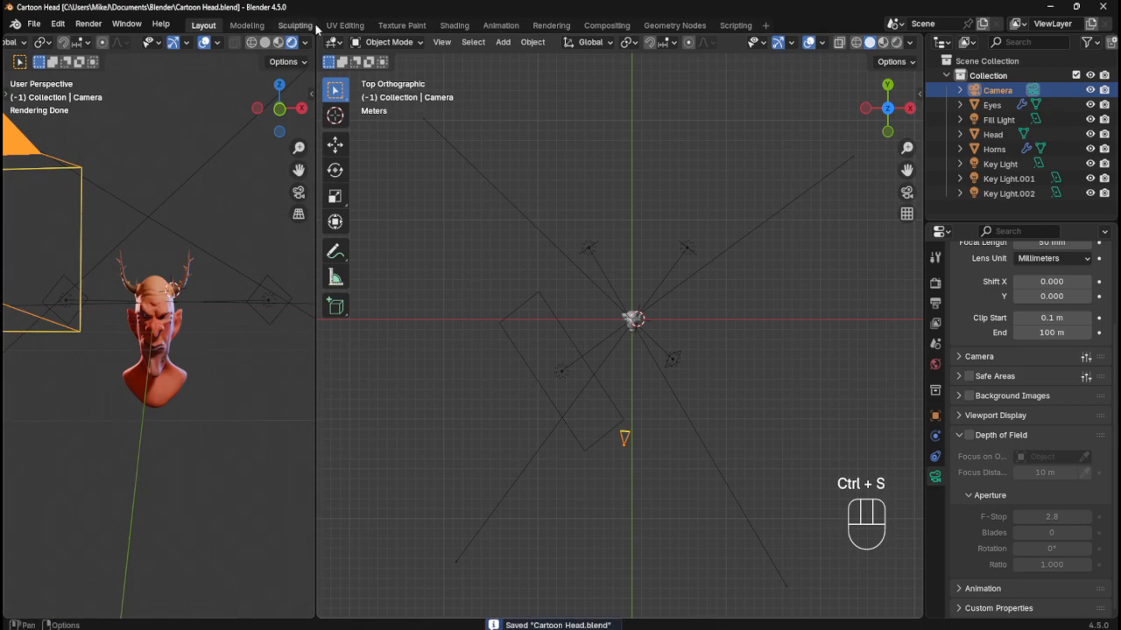
# - Merge the camera preview viewport into the main one and show the whole light setup in front orthographic view
pyautogui.moveTo(318, 35); pyautogui.dragTo(285, 43)
pyautogui.moveTo(570, 307); pyautogui.dragTo(631, 259, button='middle')
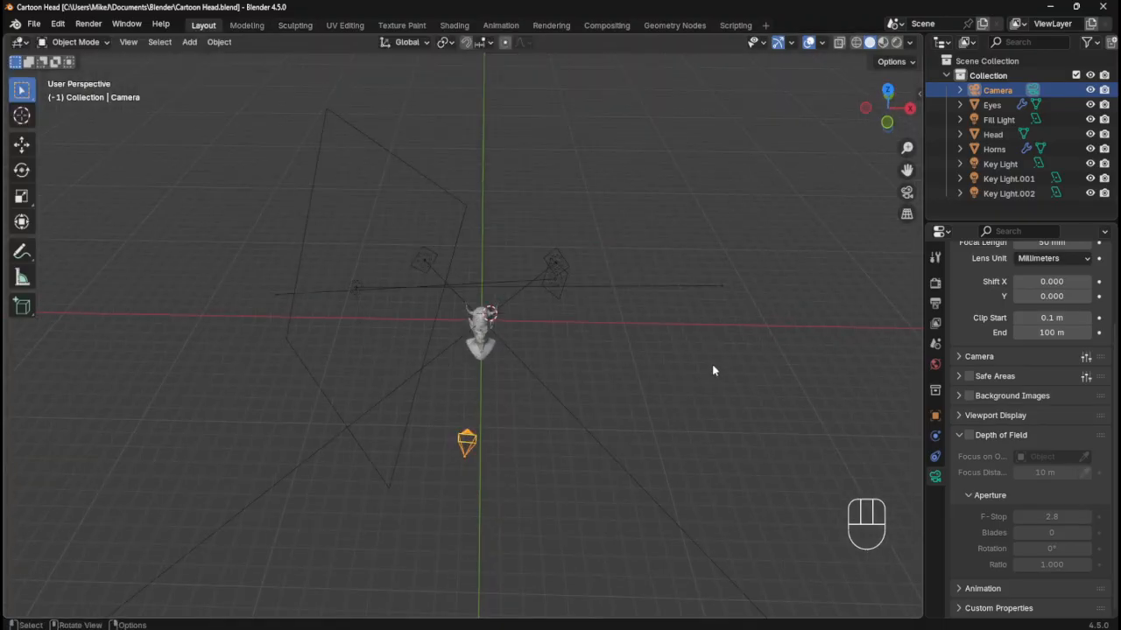
pyautogui.press('KP_1')
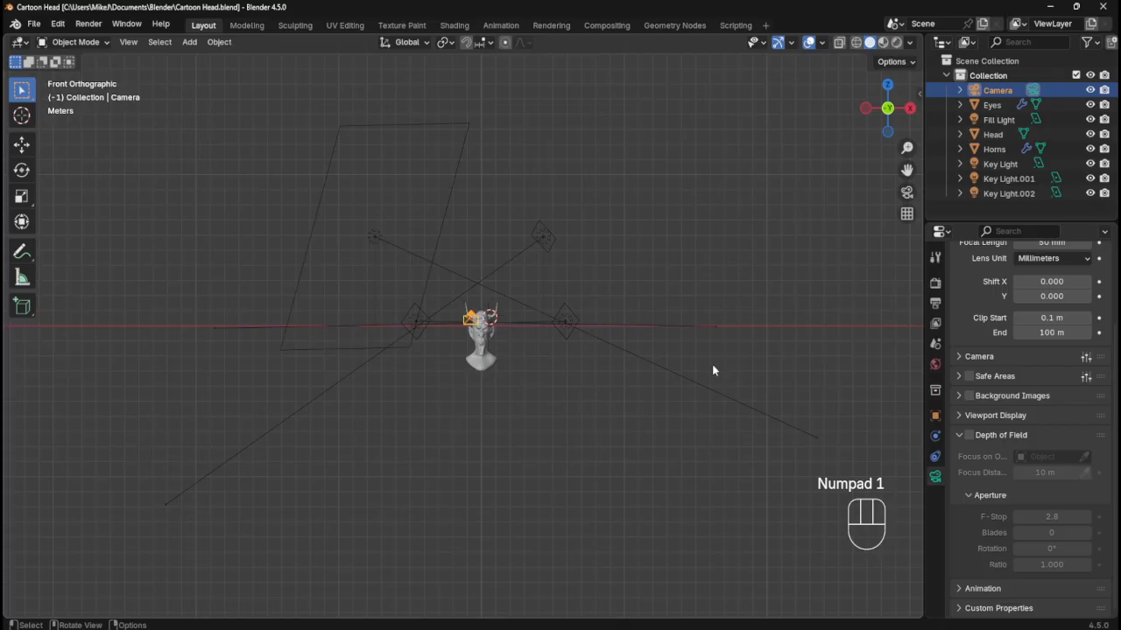
# - Select the head, frame it in the viewport in front view and save the file
pyautogui.scroll(5, 665, 368)
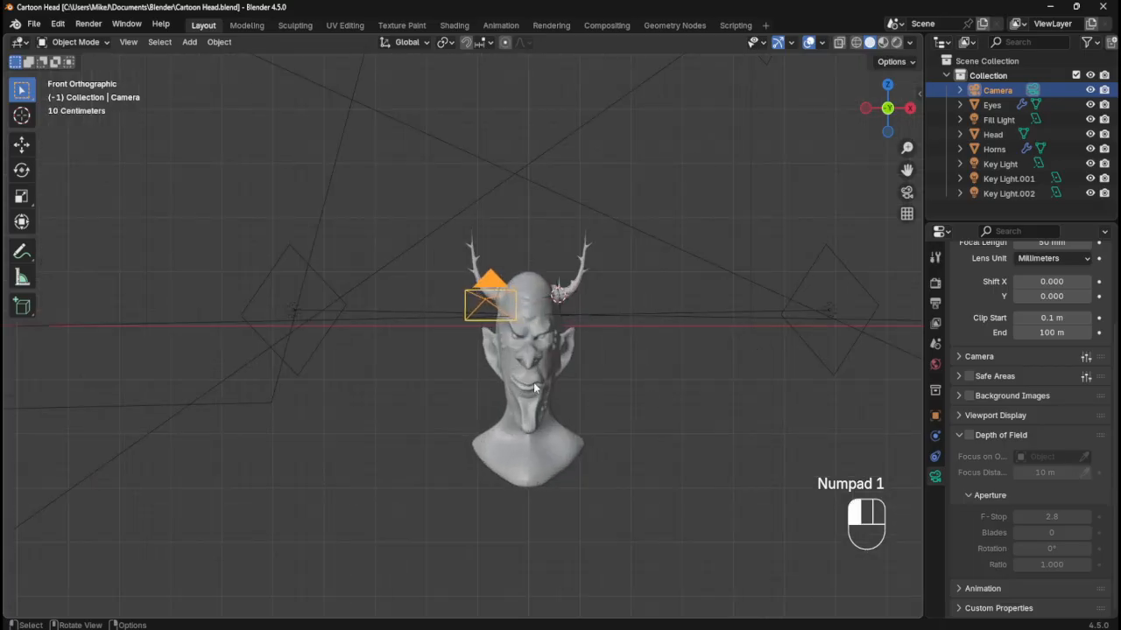
pyautogui.click(536, 385)
pyautogui.press('KP_Decimal')
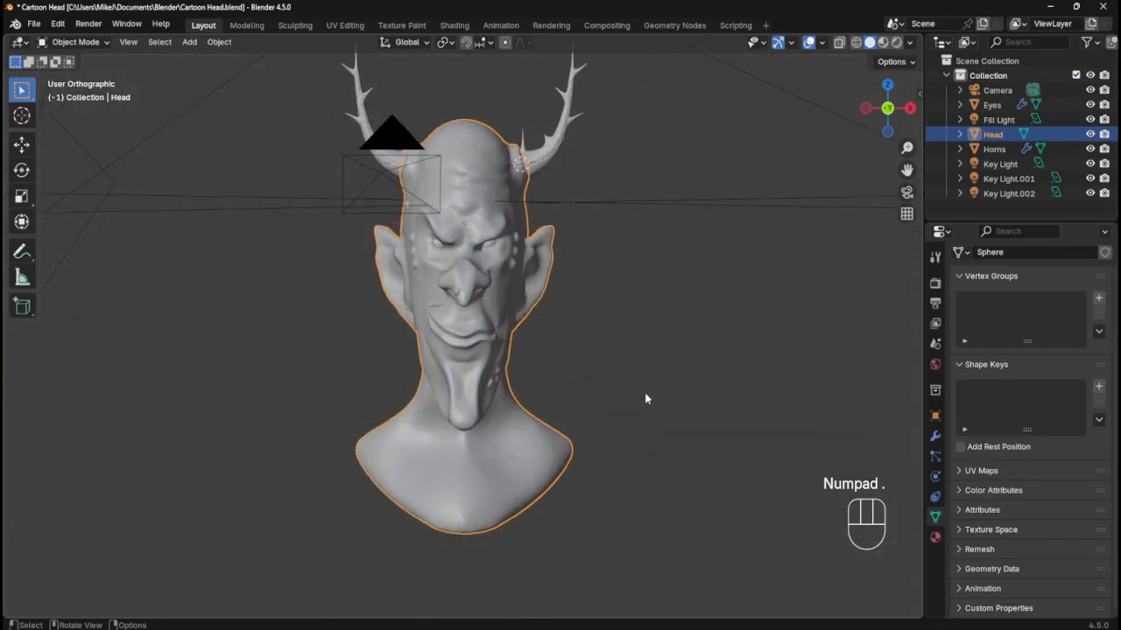
pyautogui.hotkey('ctrl', 's')
pyautogui.scroll(-2, 626, 392)
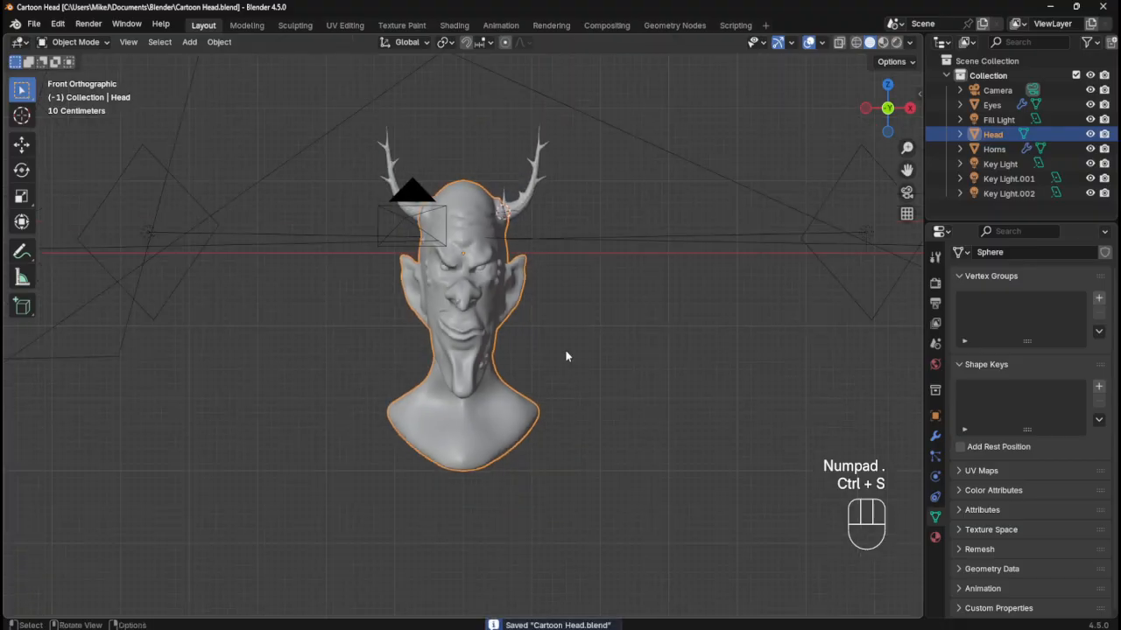
# - Select the camera and review its sensor, viewport display and depth of field settings
pyautogui.click(417, 226)
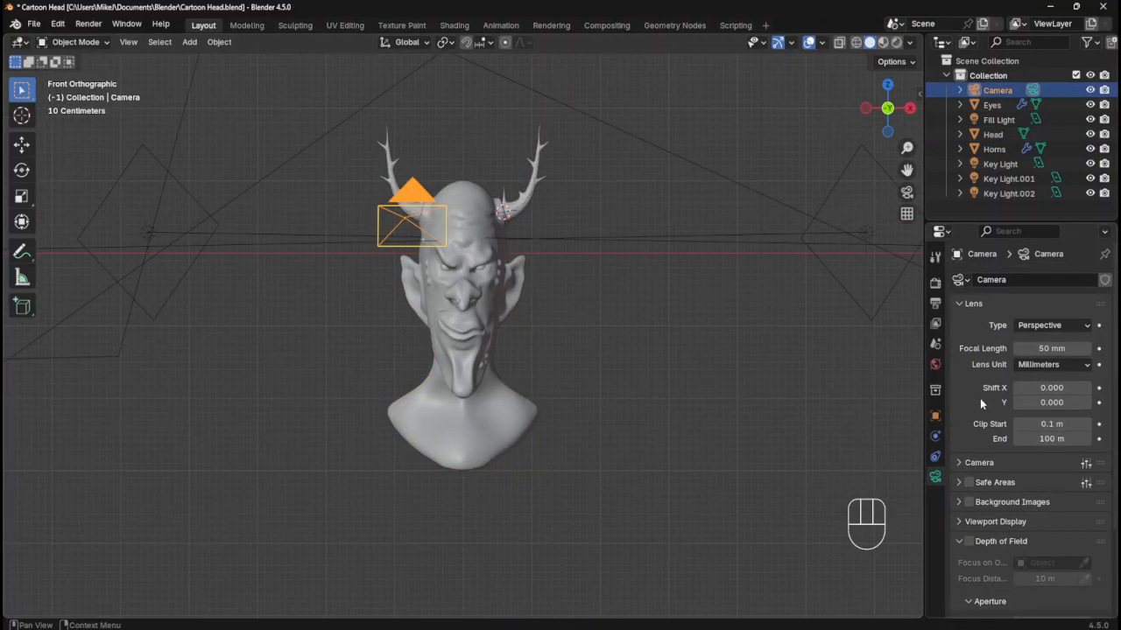
pyautogui.scroll(-1, 980, 398)
pyautogui.click(959, 434)
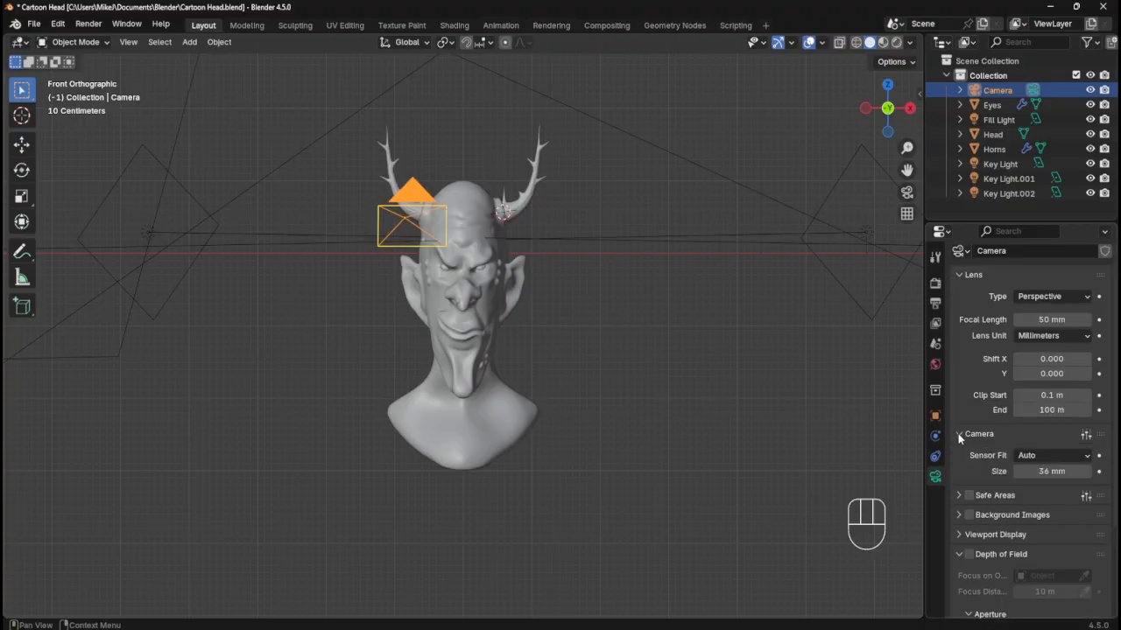
pyautogui.click(959, 434)
pyautogui.click(959, 493)
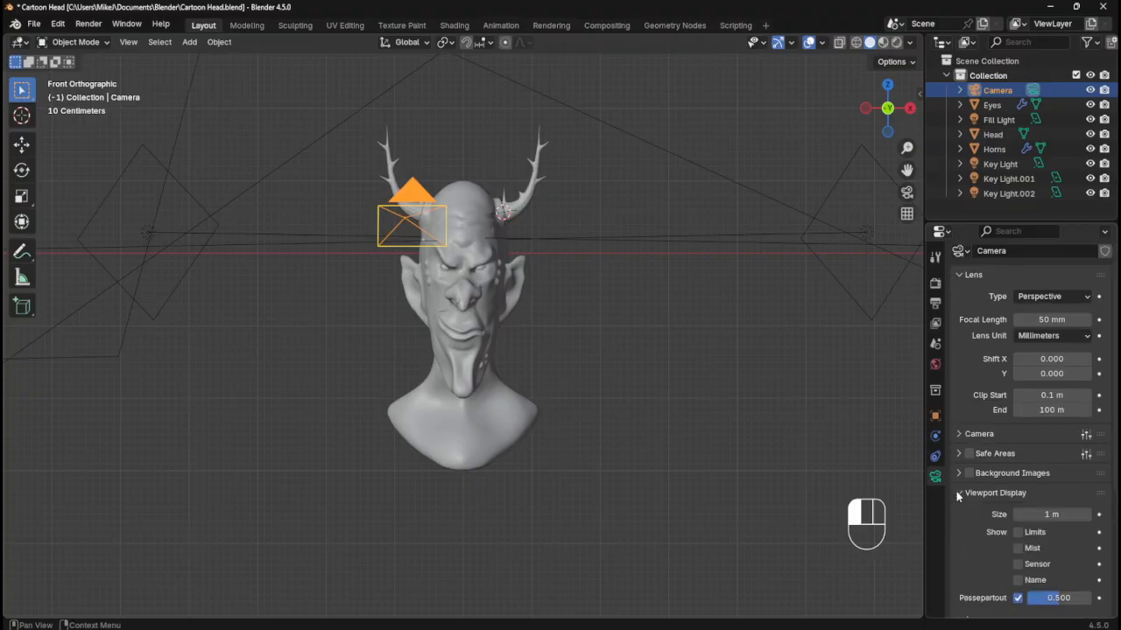
pyautogui.click(958, 493)
pyautogui.scroll(-3, 974, 536)
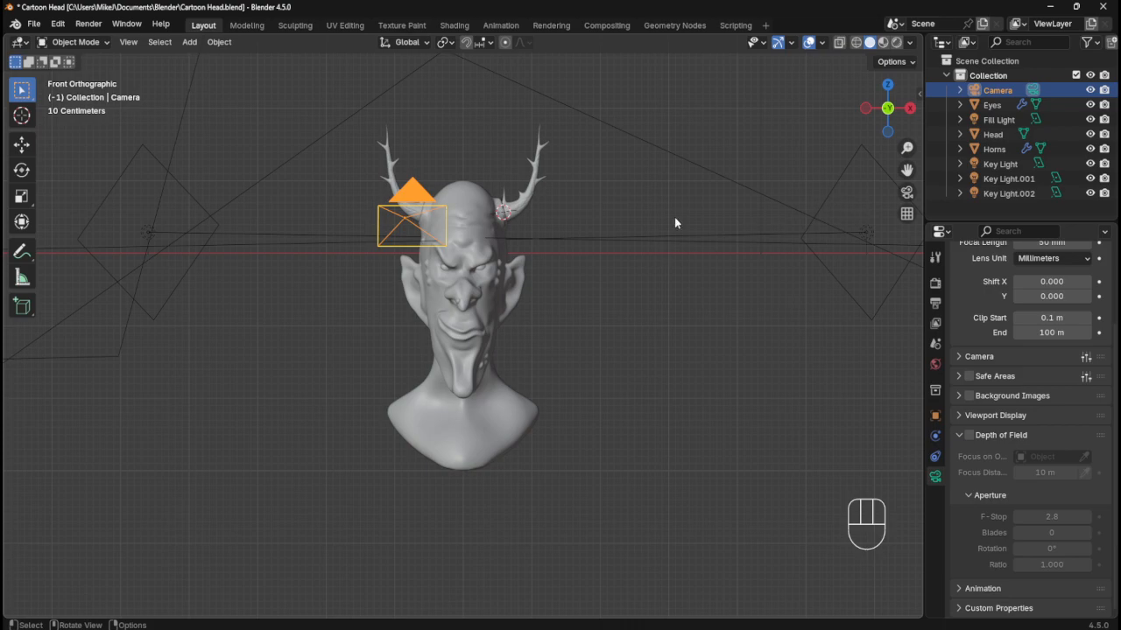
# - Look through the camera and review the parenting and snapping options for the camera object
pyautogui.press('KP_0')
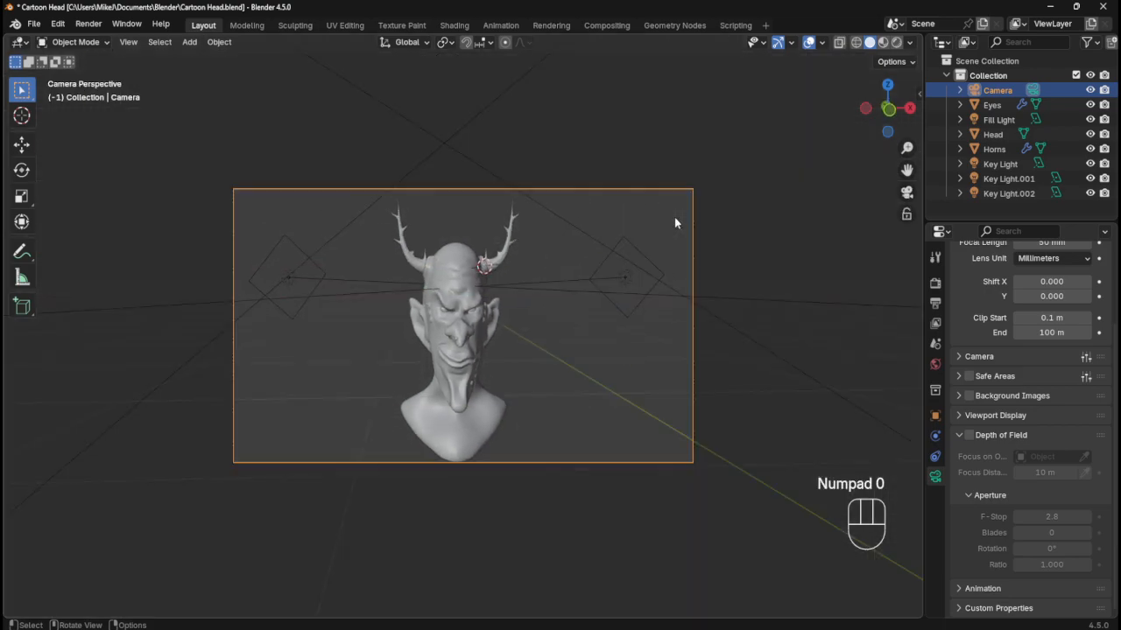
pyautogui.rightClick(530, 343)
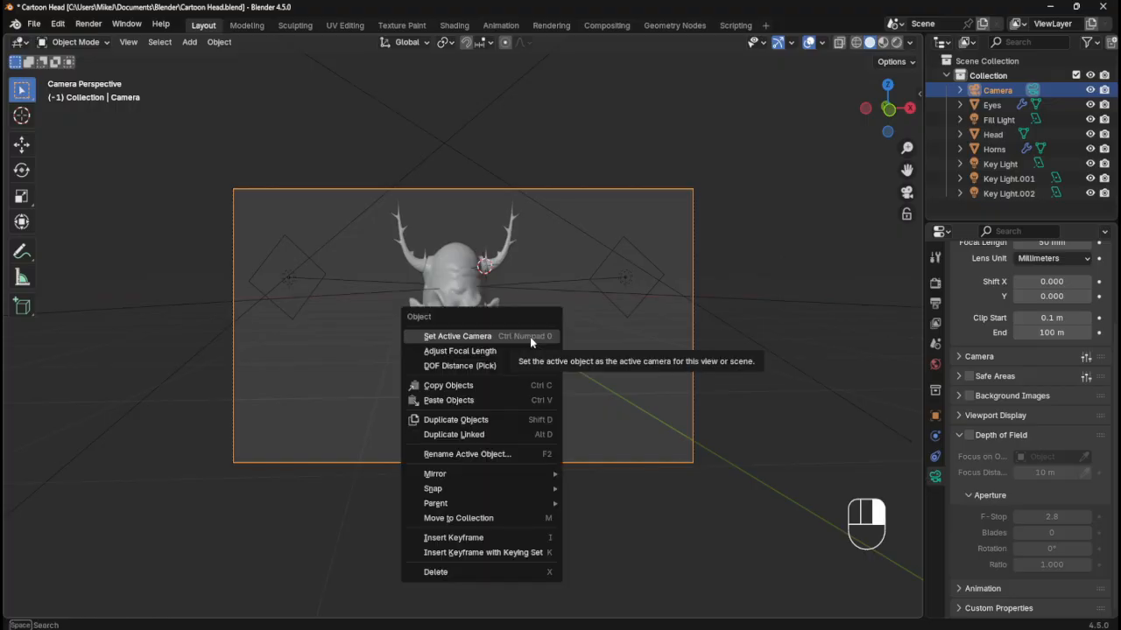
pyautogui.moveTo(502, 492)
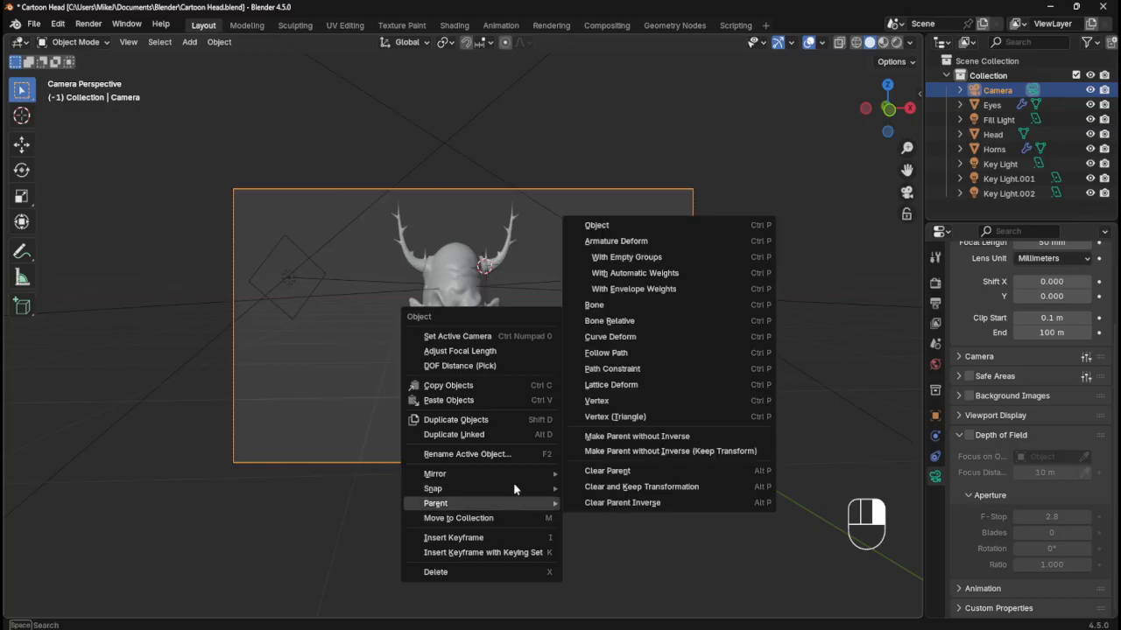
pyautogui.moveTo(465, 488)
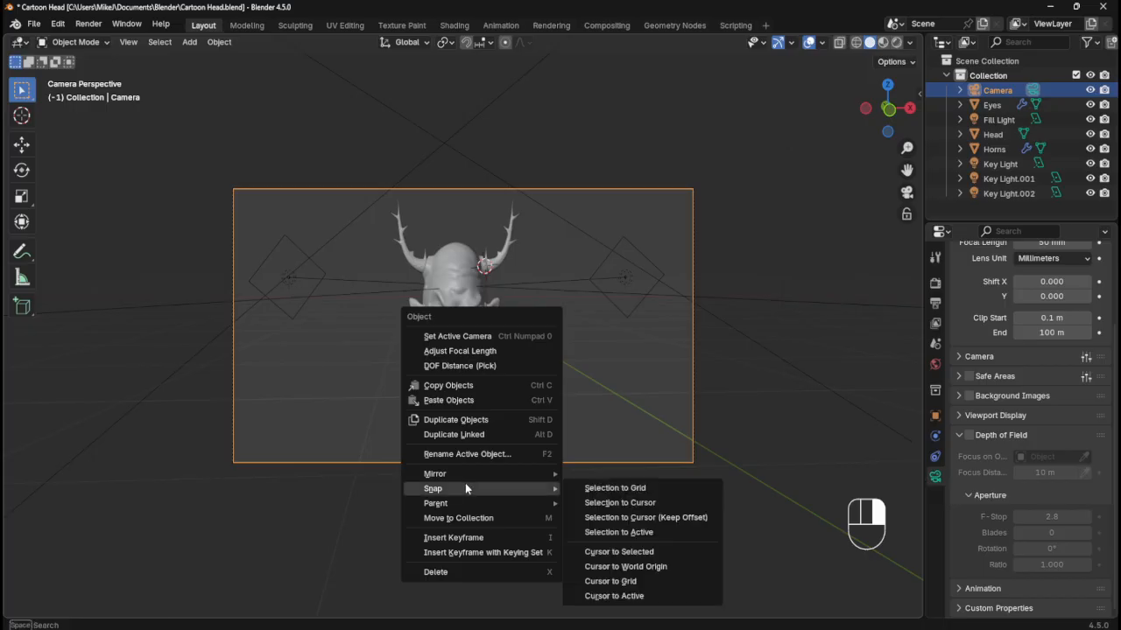
pyautogui.click(461, 292)
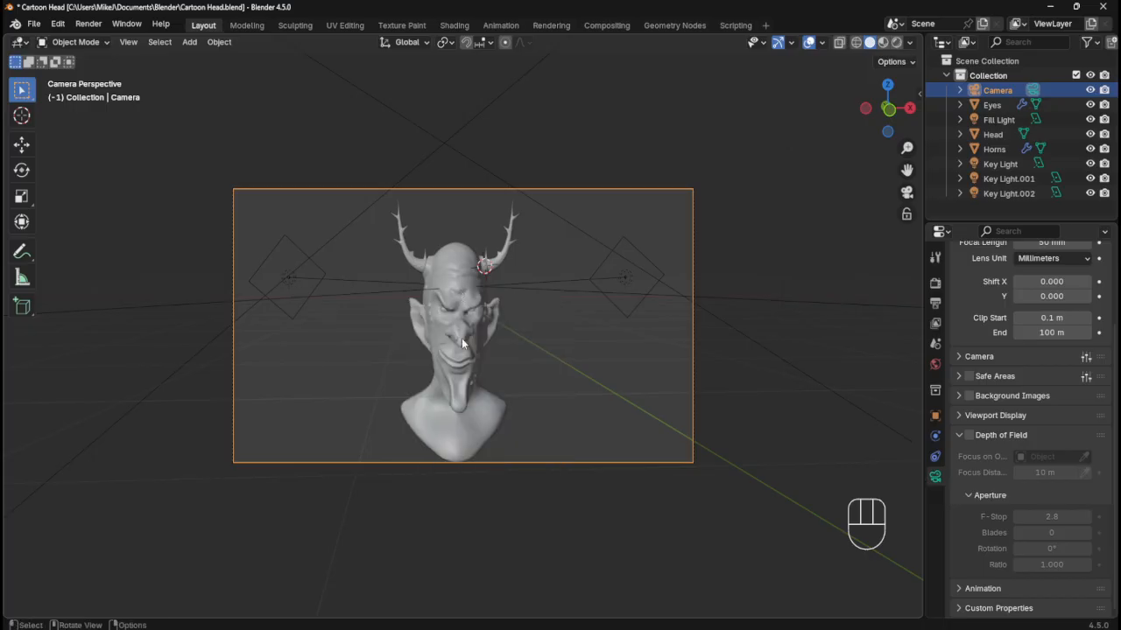
# - Select the head in the camera view, review its snapping options and deselect it
pyautogui.click(461, 338)
pyautogui.click(524, 393)
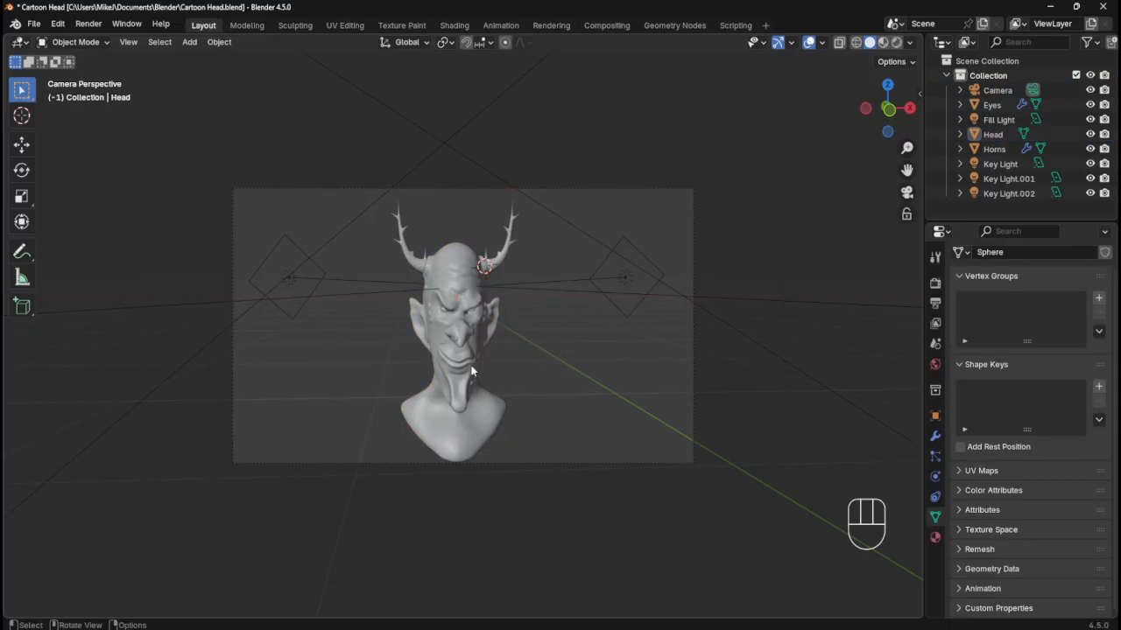
pyautogui.click(457, 360)
pyautogui.rightClick(456, 360)
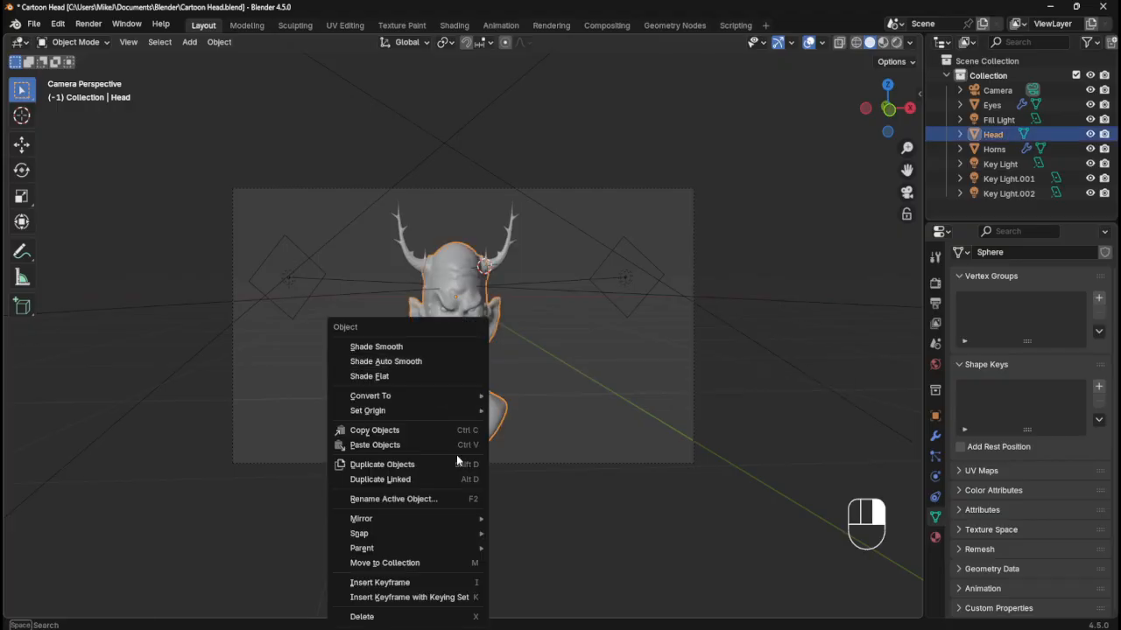
pyautogui.moveTo(443, 533)
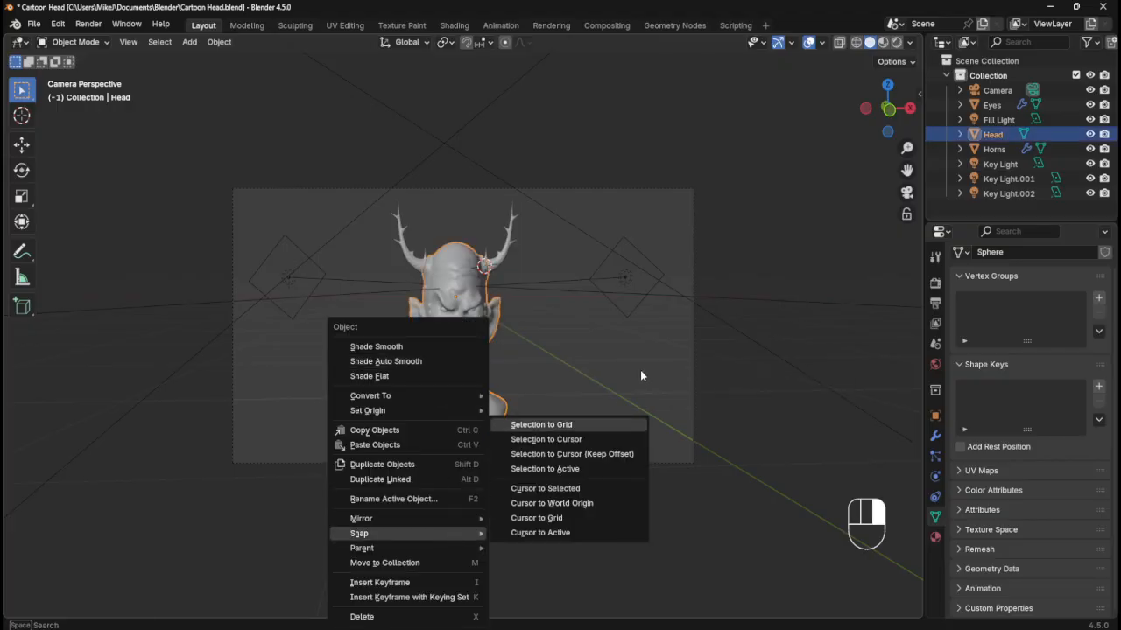
pyautogui.click(541, 425)
pyautogui.scroll(-3, 571, 366)
pyautogui.scroll(3, 572, 366)
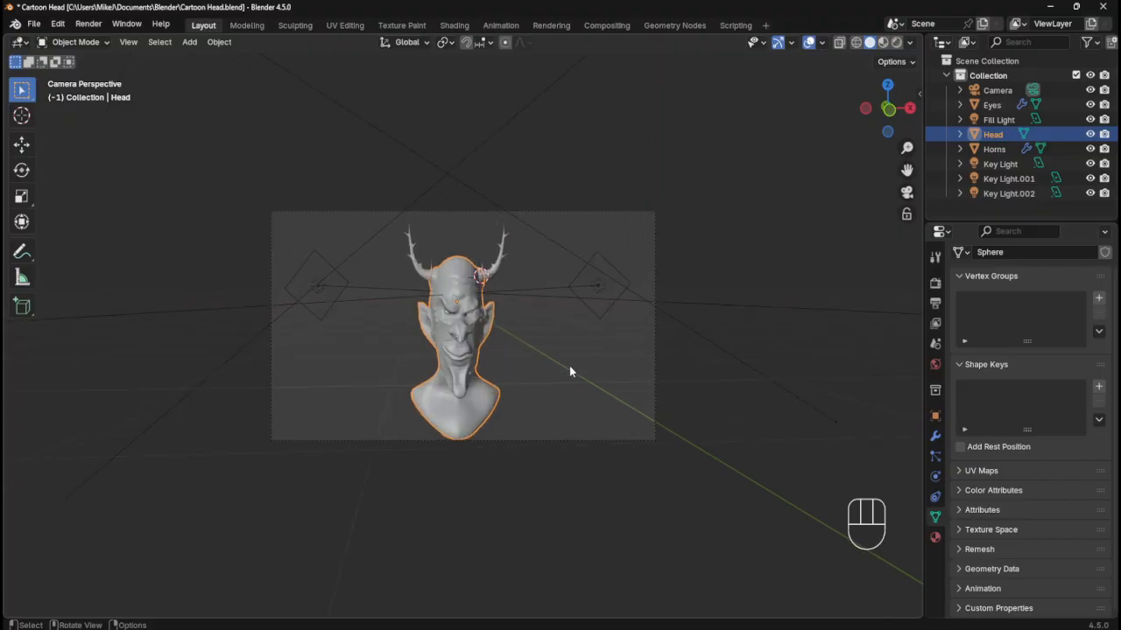
pyautogui.click(569, 393)
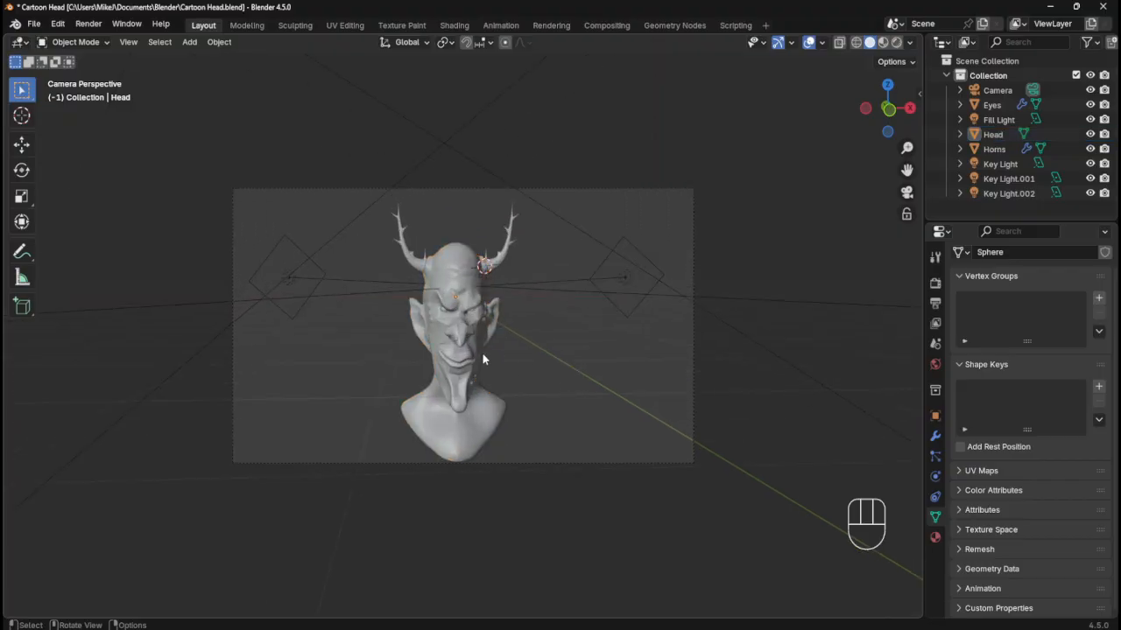
# - Leave the camera view, select the camera, try snapping the selection to the active object and undo it
pyautogui.press('KP_0')
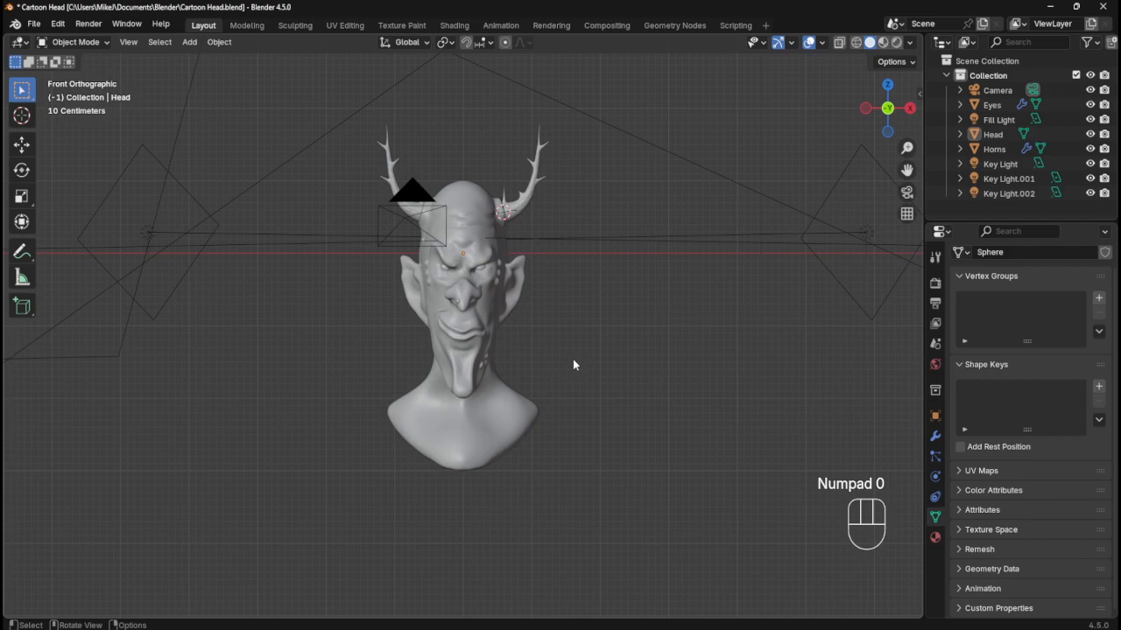
pyautogui.click(403, 219)
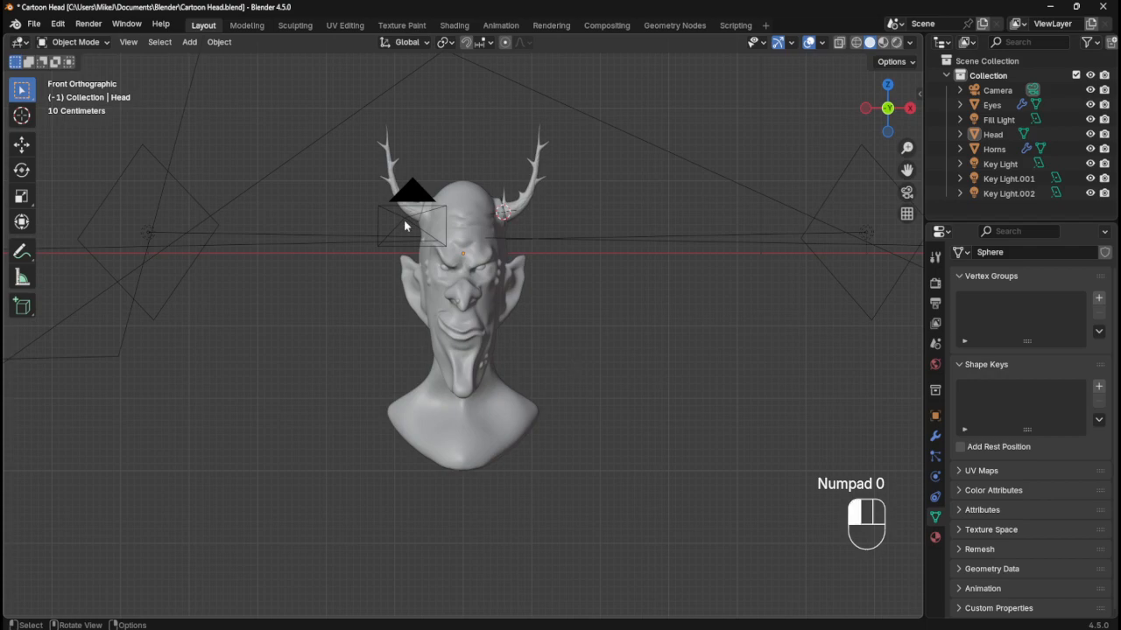
pyautogui.rightClick(468, 299)
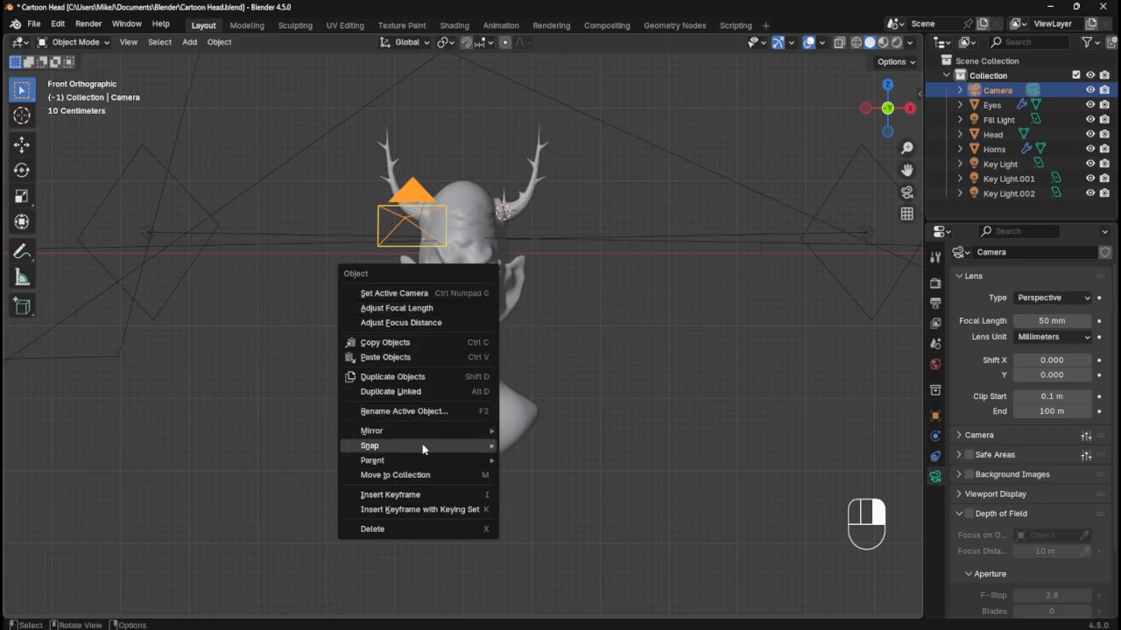
pyautogui.moveTo(423, 448)
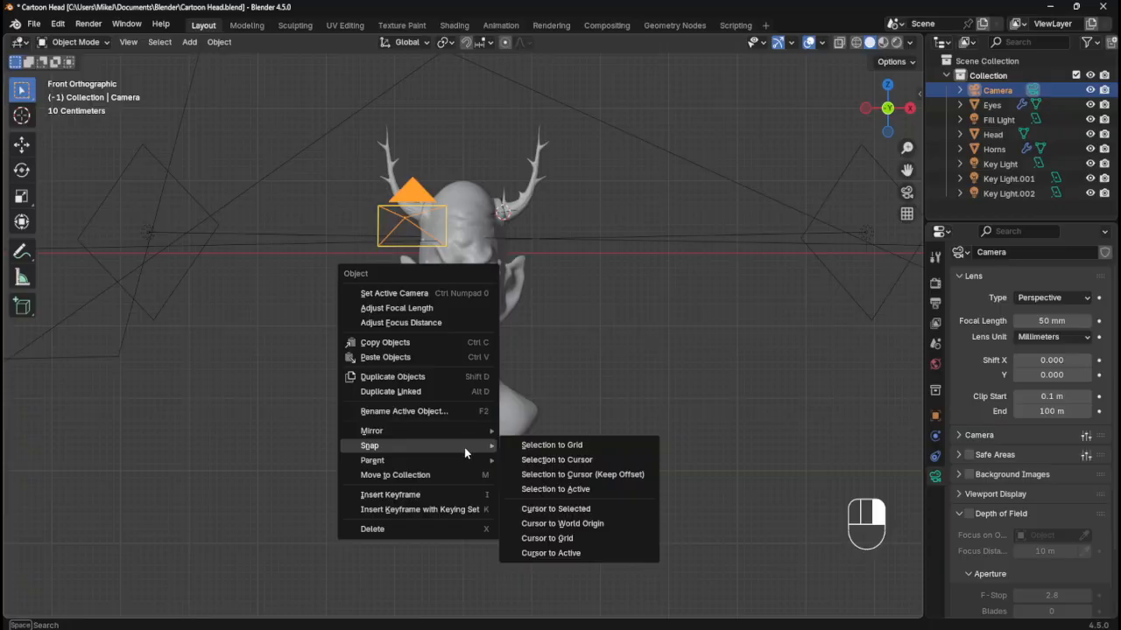
pyautogui.click(544, 490)
pyautogui.hotkey('ctrl', 'z')
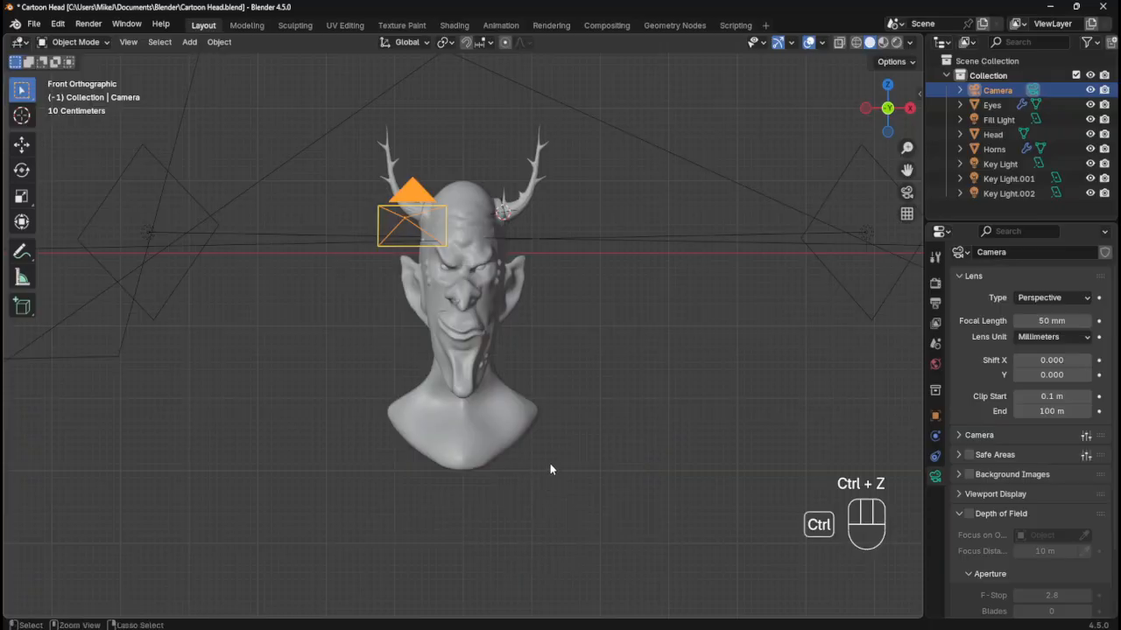
# - Switch the viewport to rendered shading with the head and horns framed in front view, and save the file
pyautogui.hotkey('ctrl', 's')
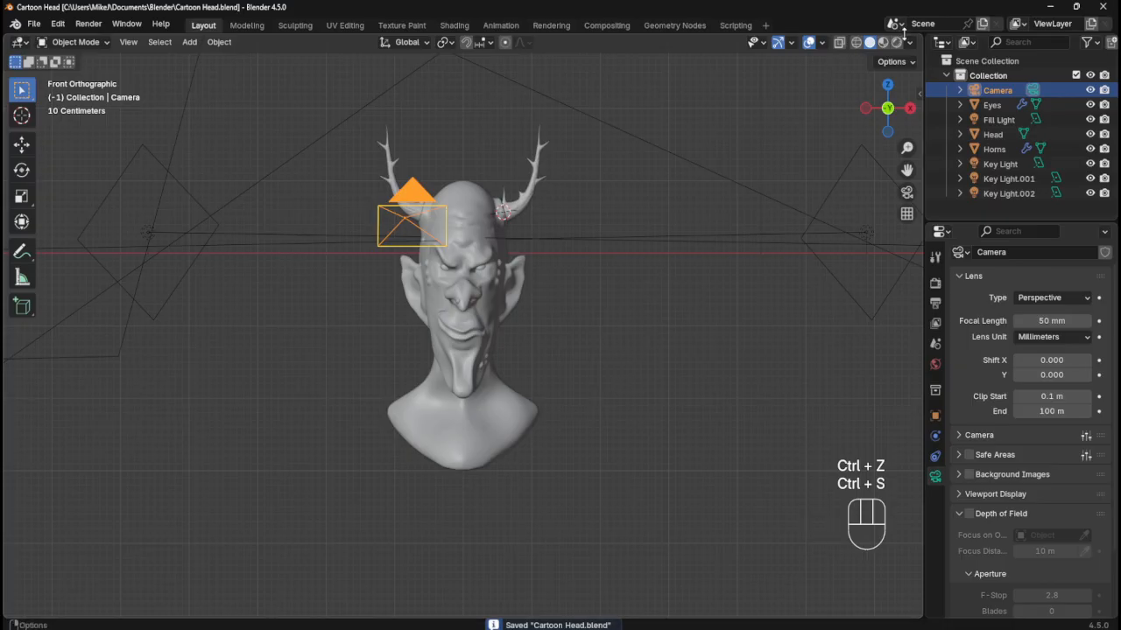
pyautogui.click(897, 42)
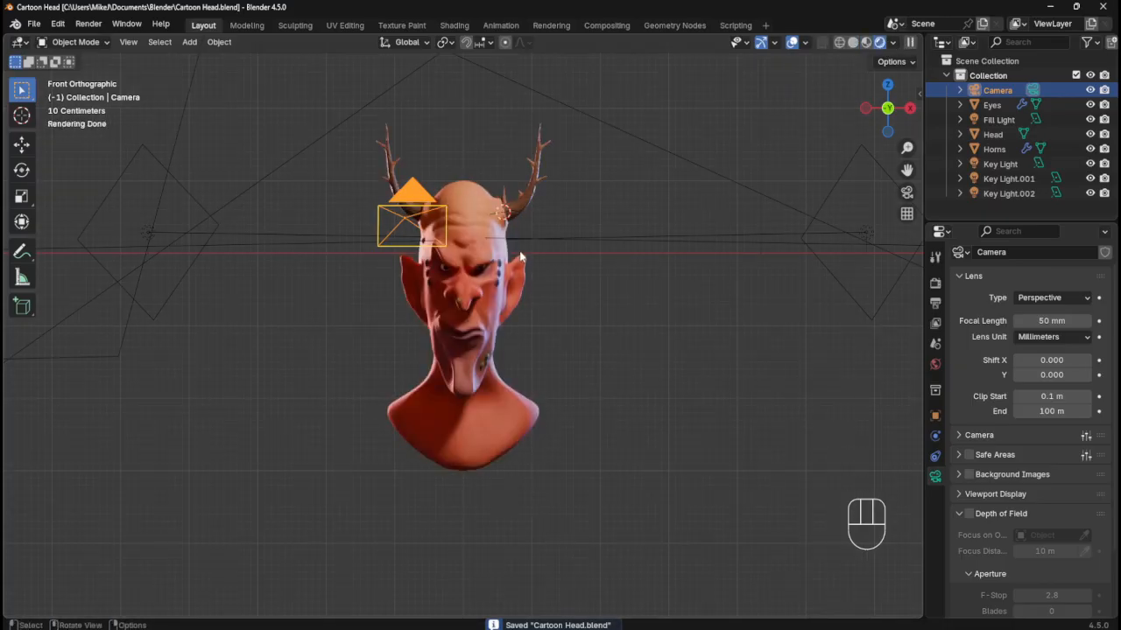
pyautogui.scroll(2, 534, 285)
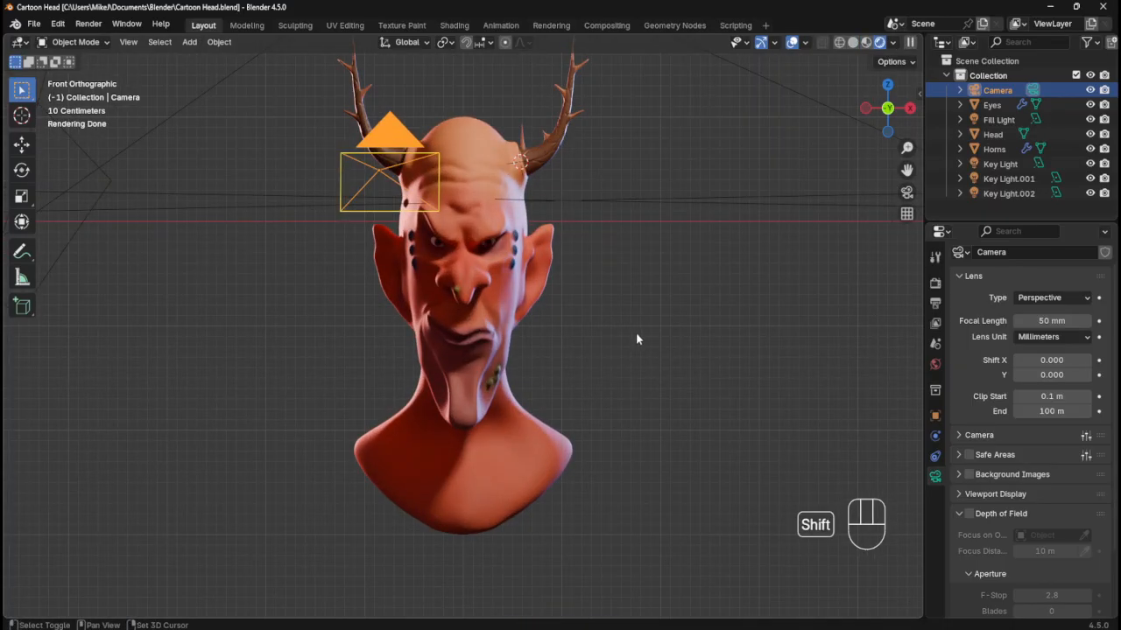
pyautogui.keyDown('shift'); pyautogui.moveTo(635, 332); pyautogui.dragTo(632, 381, button='middle'); pyautogui.keyUp('shift')
pyautogui.hotkey('ctrl', 's')
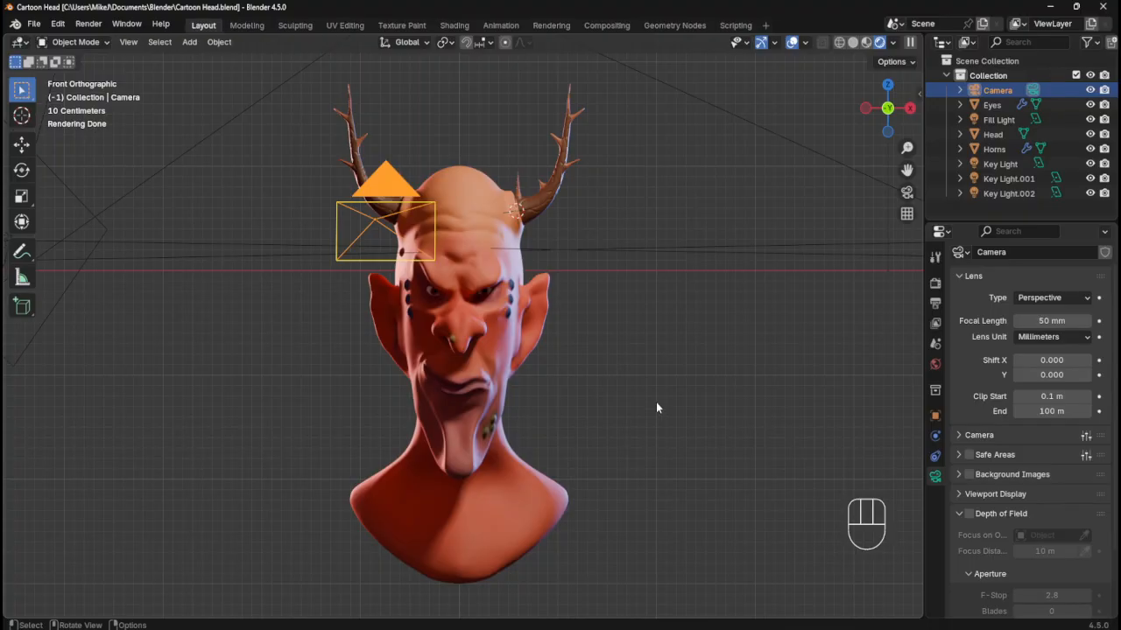
# - Select the blue back light Key Light.001 and deepen its color to a more saturated blue, about #3E76FF
pyautogui.press('KP_7')
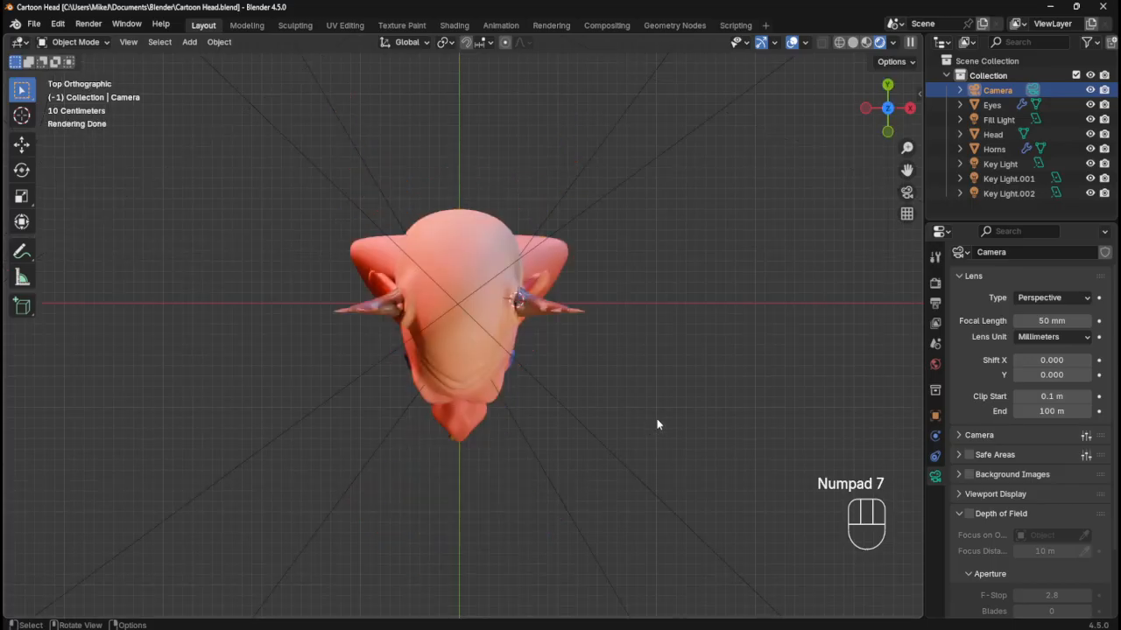
pyautogui.scroll(-7, 665, 286)
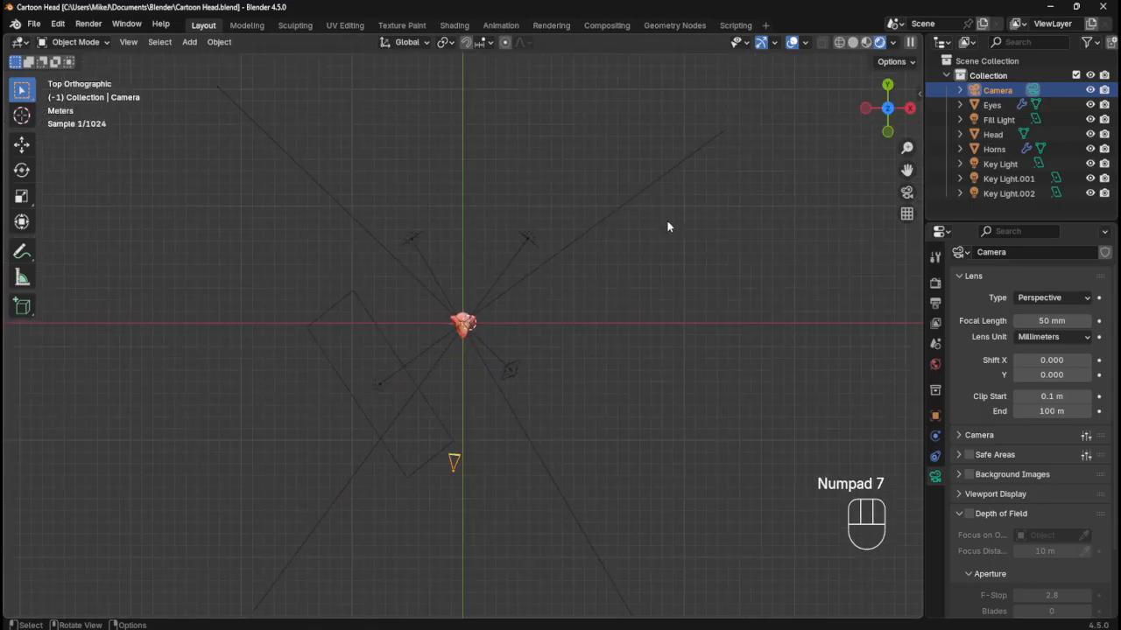
pyautogui.scroll(1, 545, 215)
pyautogui.click(559, 200)
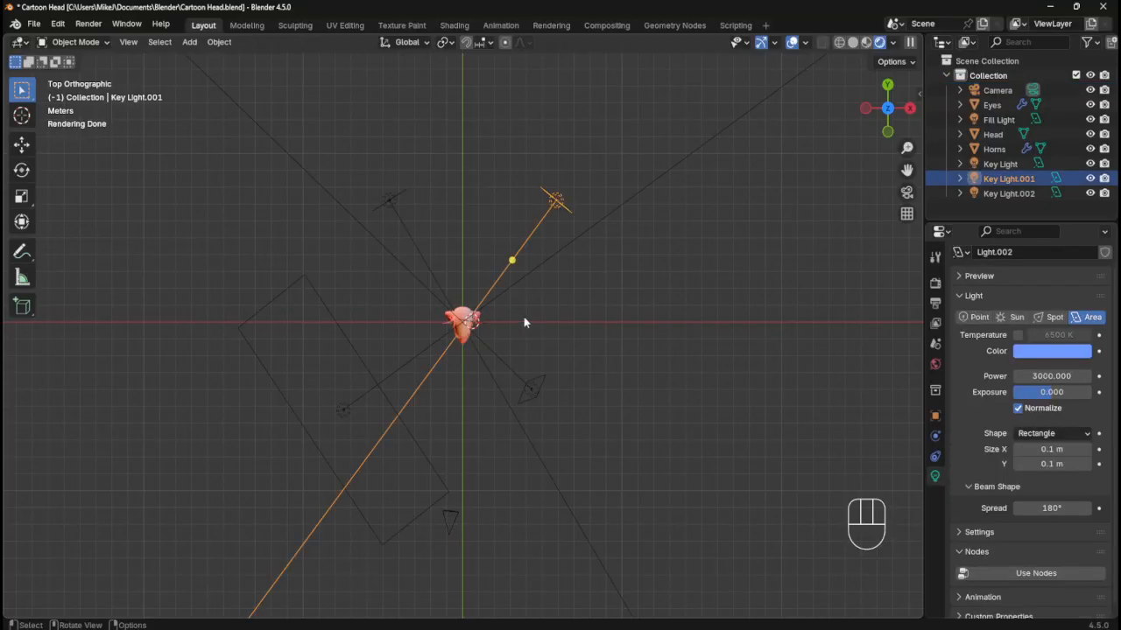
pyautogui.scroll(3, 517, 333)
pyautogui.moveTo(550, 370); pyautogui.dragTo(662, 316, button='middle')
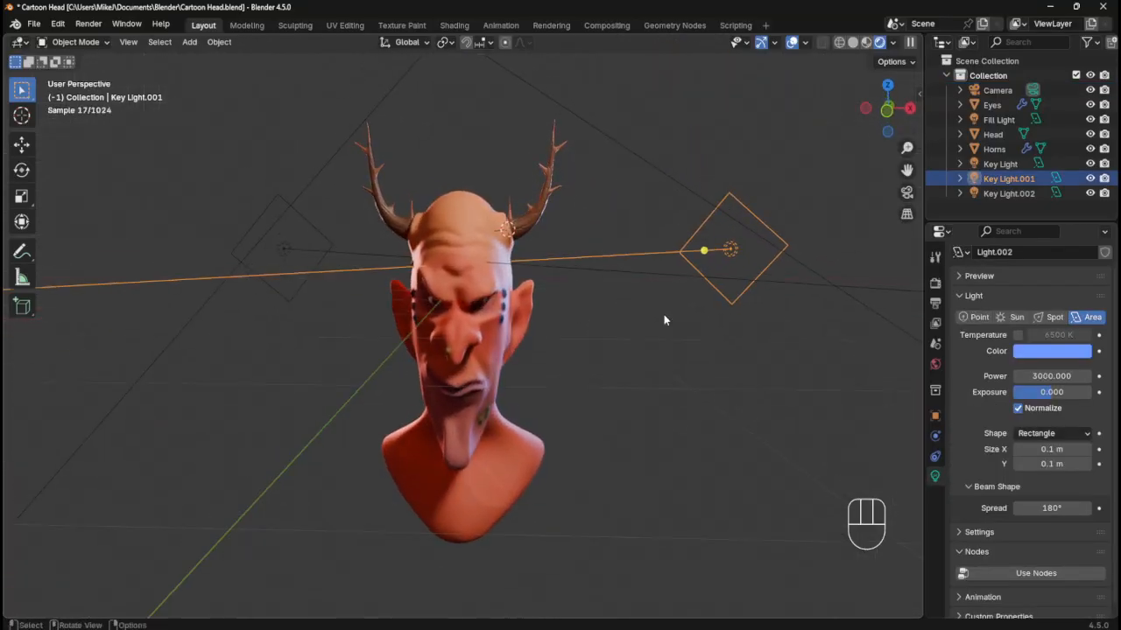
pyautogui.click(1055, 351)
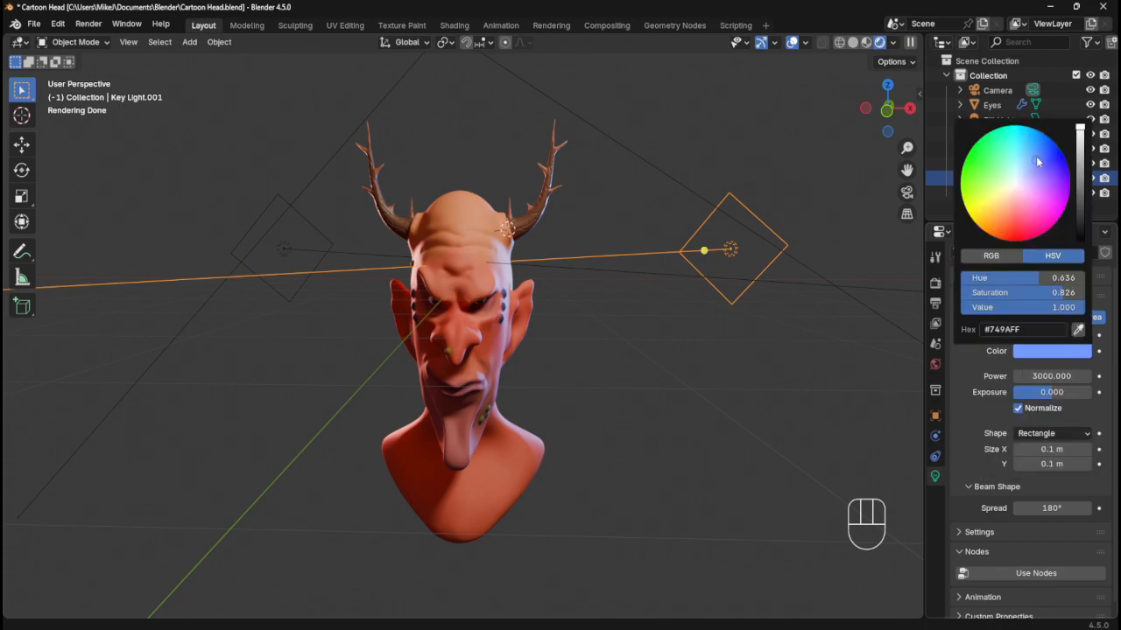
pyautogui.moveTo(1039, 162)
pyautogui.mouseDown()
pyautogui.moveTo(1050, 149)
pyautogui.moveTo(1042, 151)
pyautogui.mouseUp()
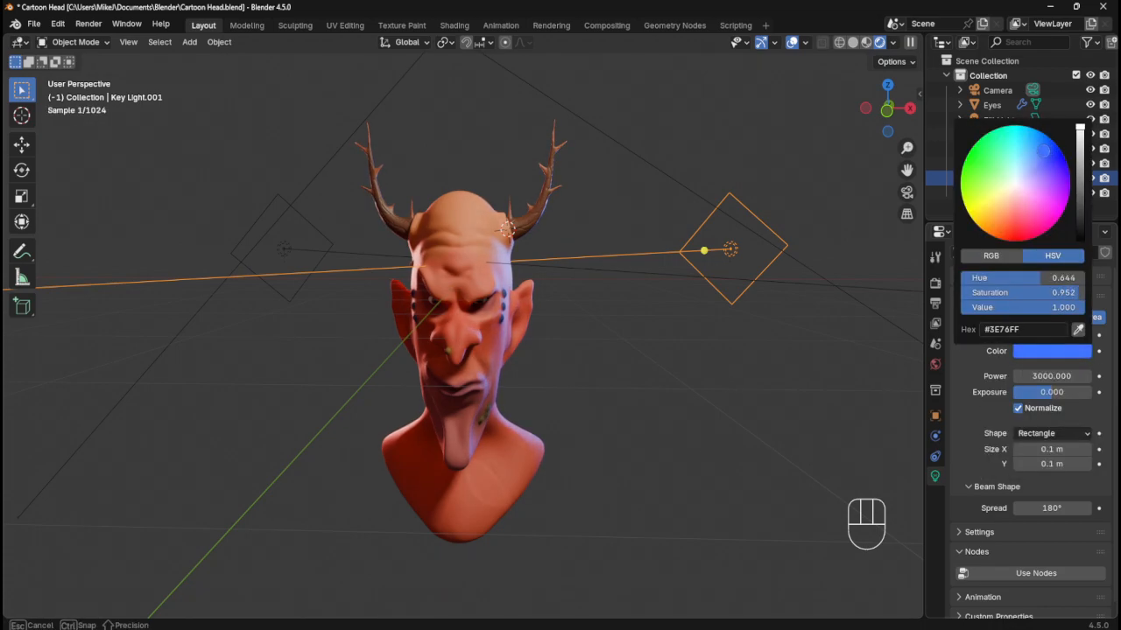
# - Select the head and check the recolored back lighting on it from the front and the right side
pyautogui.moveTo(671, 374); pyautogui.dragTo(688, 361, button='middle')
pyautogui.click(526, 350)
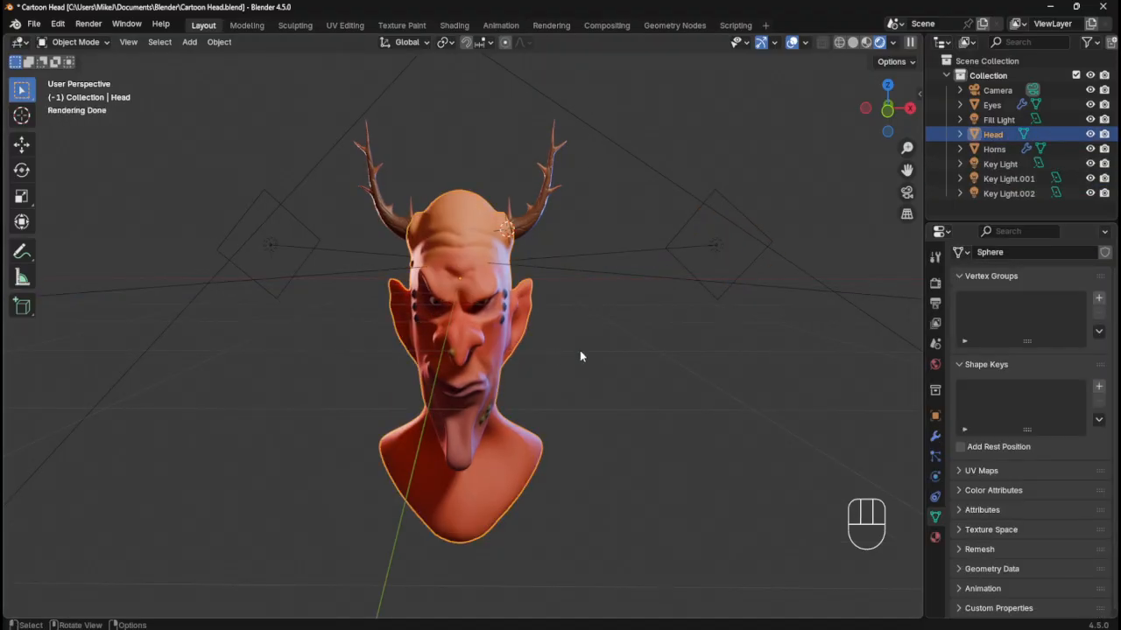
pyautogui.press('KP_1')
pyautogui.press('KP_3')
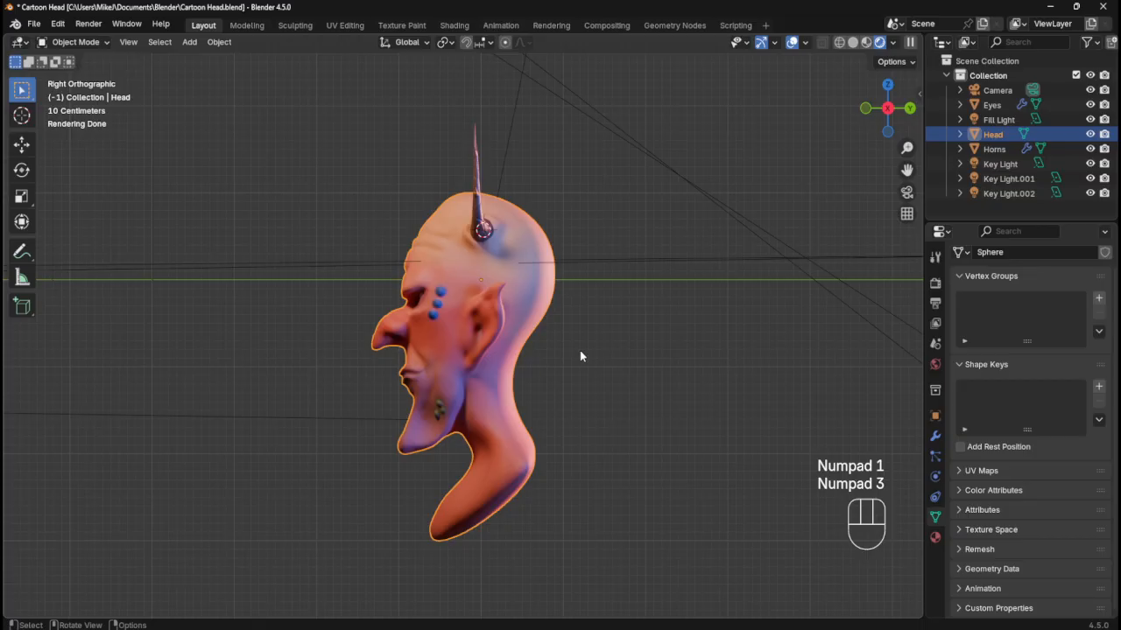
pyautogui.press('KP_1')
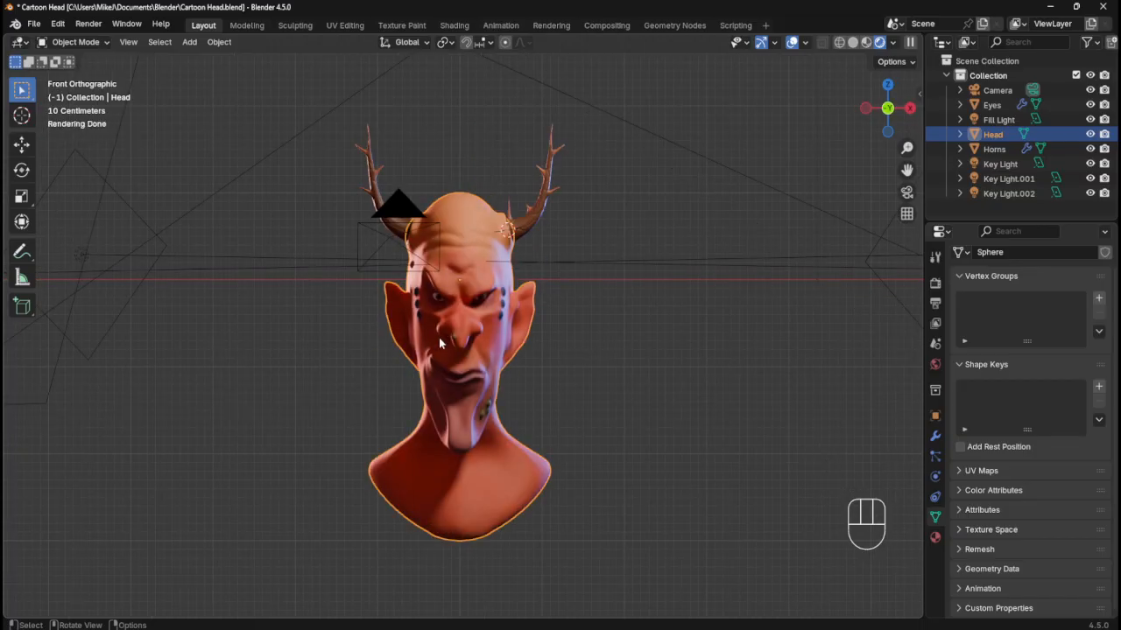
# - Save the file and check the head's framing through the camera
pyautogui.hotkey('ctrl', 's')
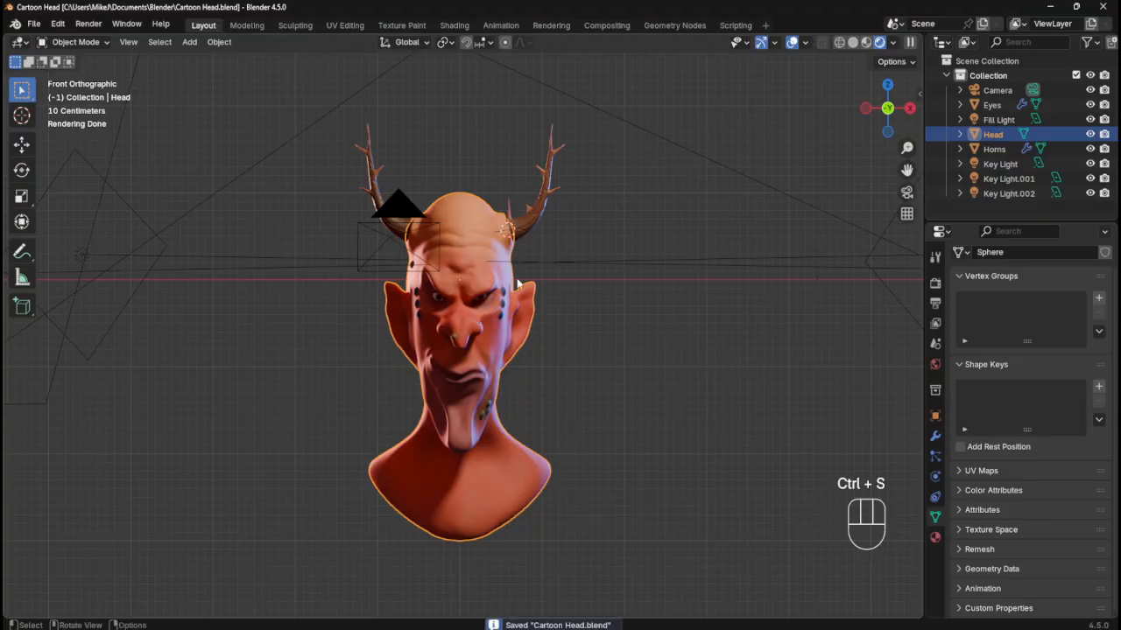
pyautogui.scroll(1, 557, 379)
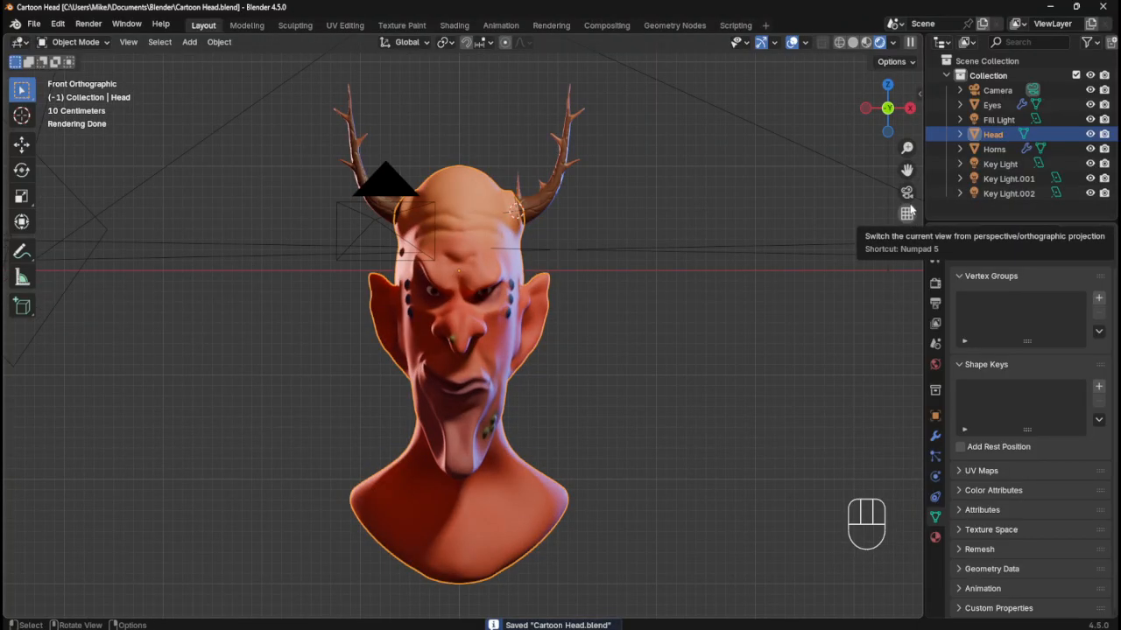
pyautogui.click(907, 192)
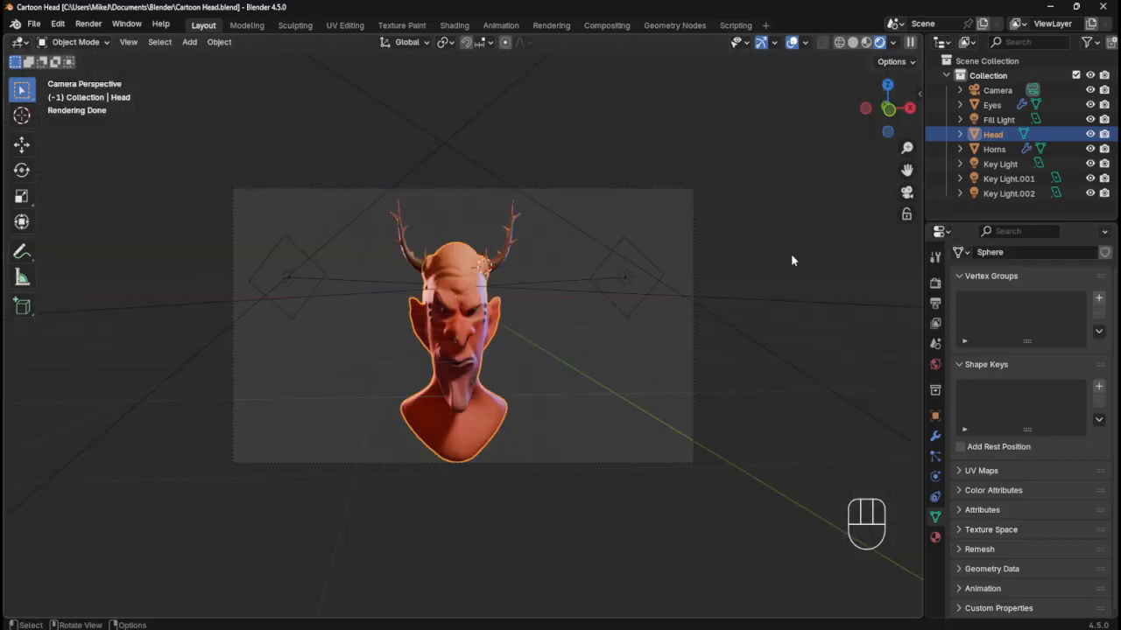
pyautogui.press('KP_0')
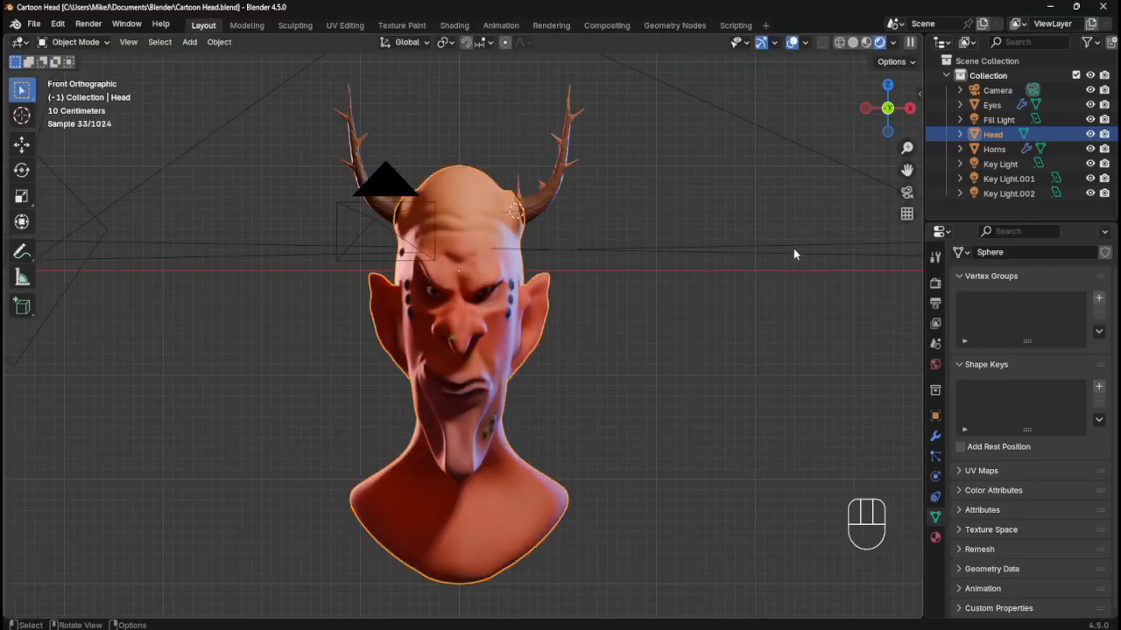
# - Lock the view to the Head object and turn on Camera to View
pyautogui.press('n')
pyautogui.click(914, 153)
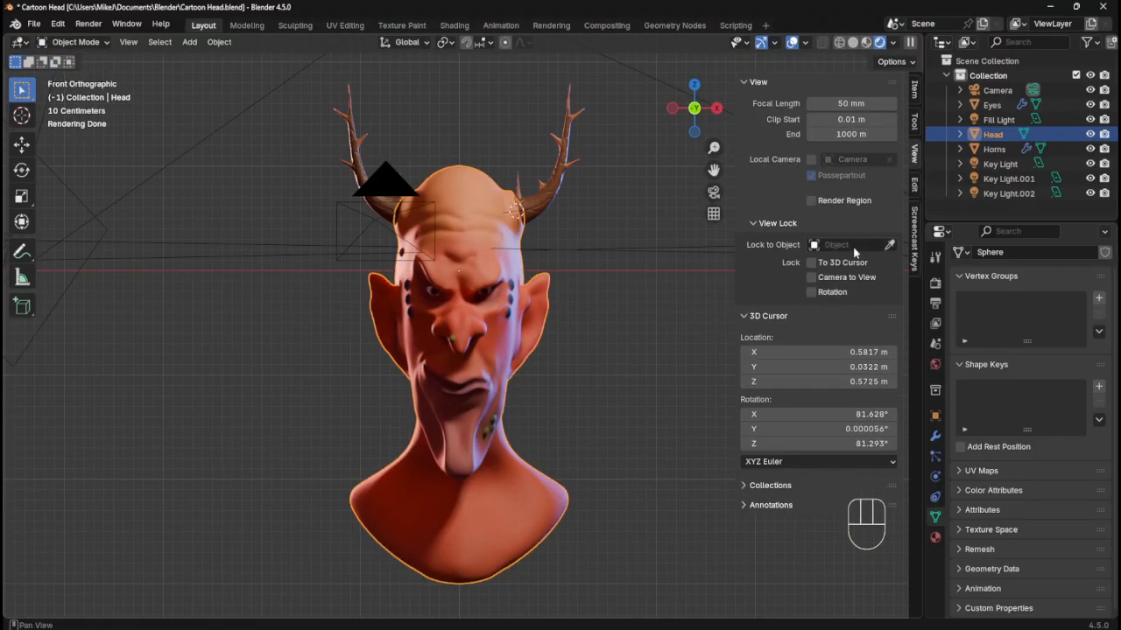
pyautogui.click(888, 245)
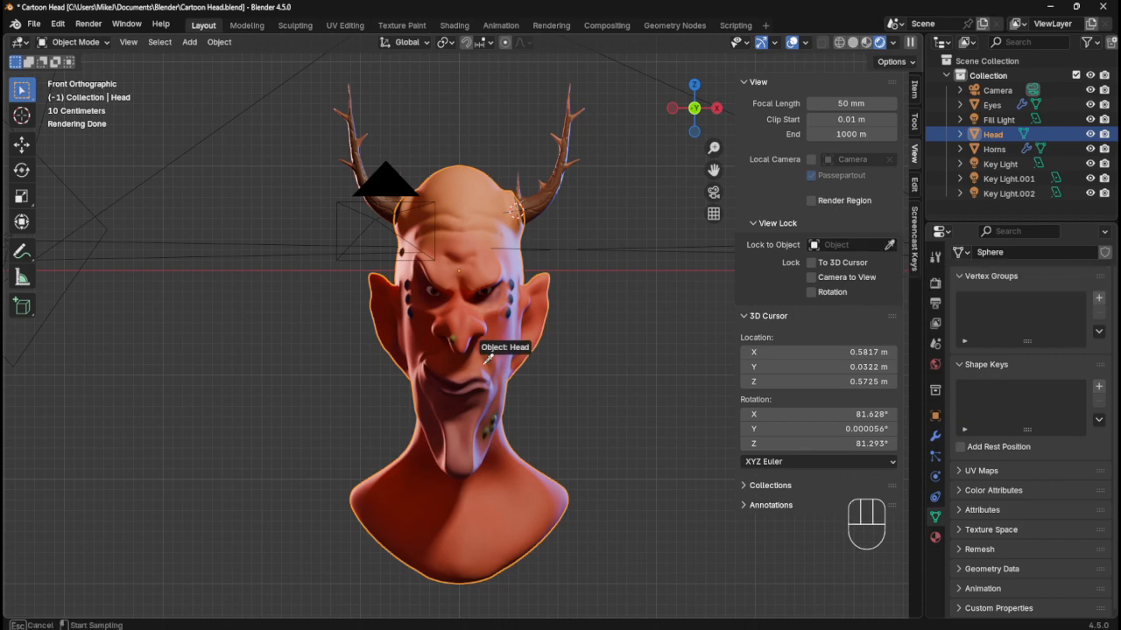
pyautogui.click(484, 361)
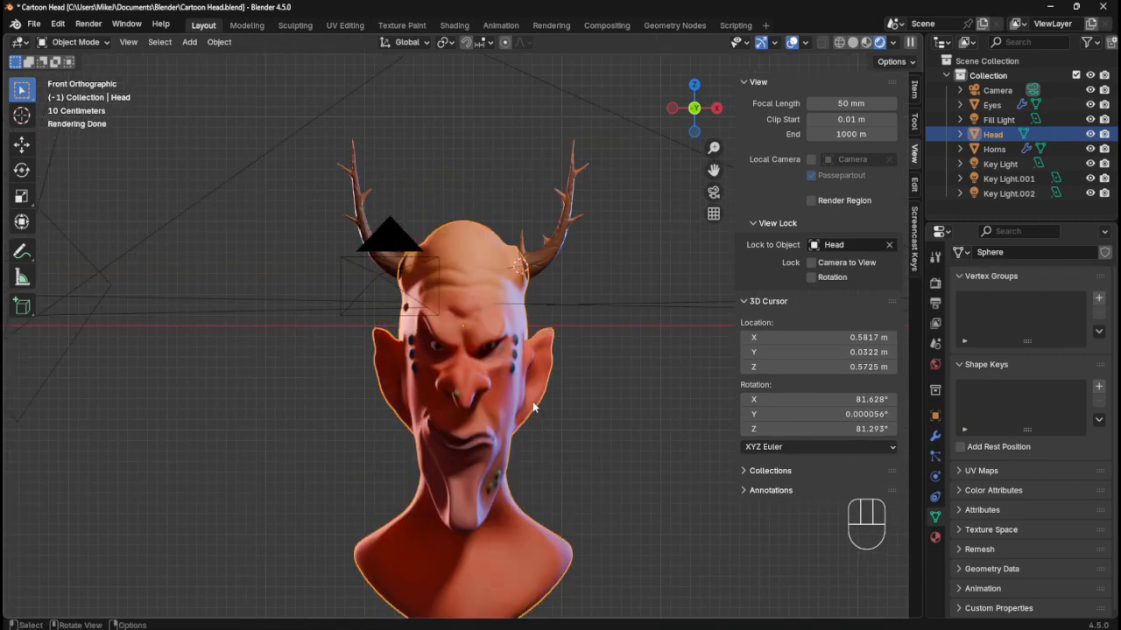
pyautogui.click(811, 262)
pyautogui.press('n')
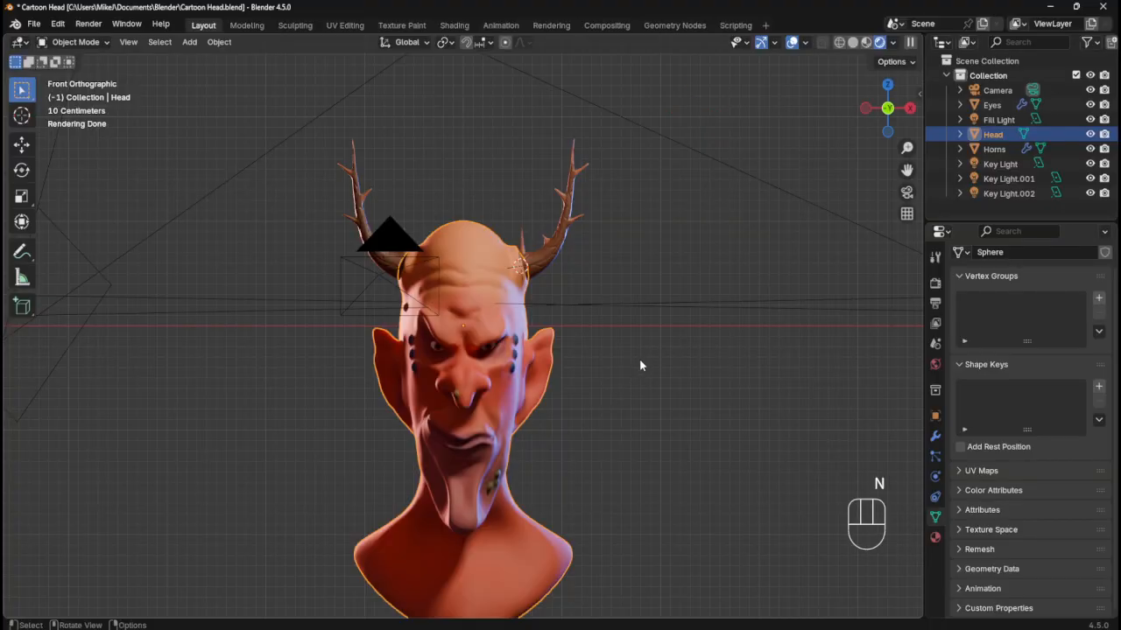
# - Compare the camera framing with the front and right views of the head
pyautogui.press('KP_0')
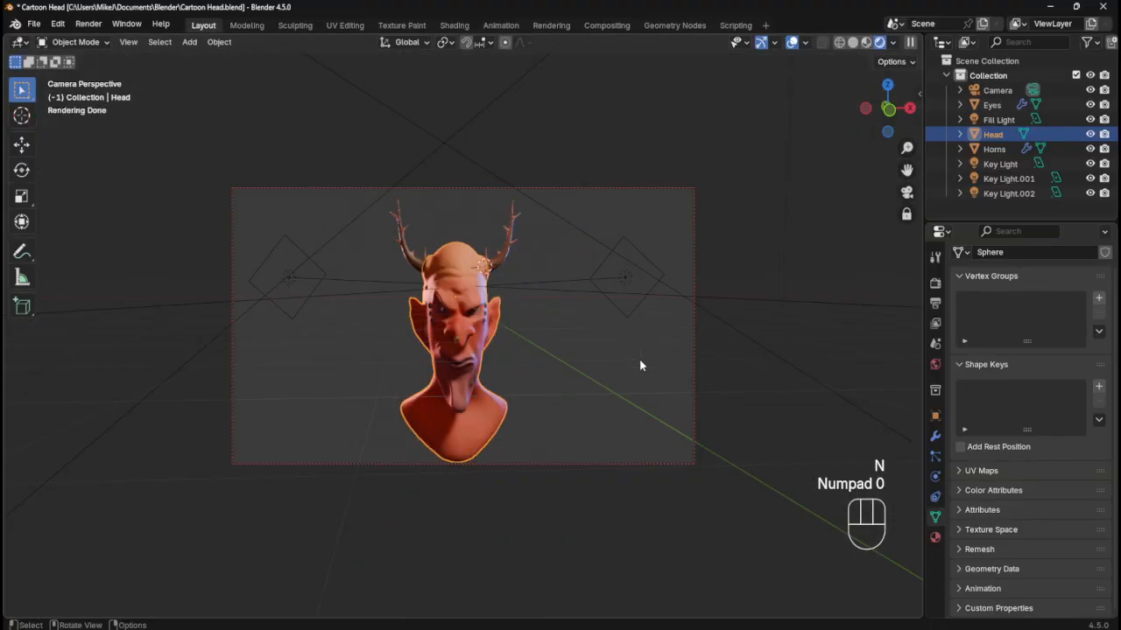
pyautogui.press('KP_1')
pyautogui.press('KP_3')
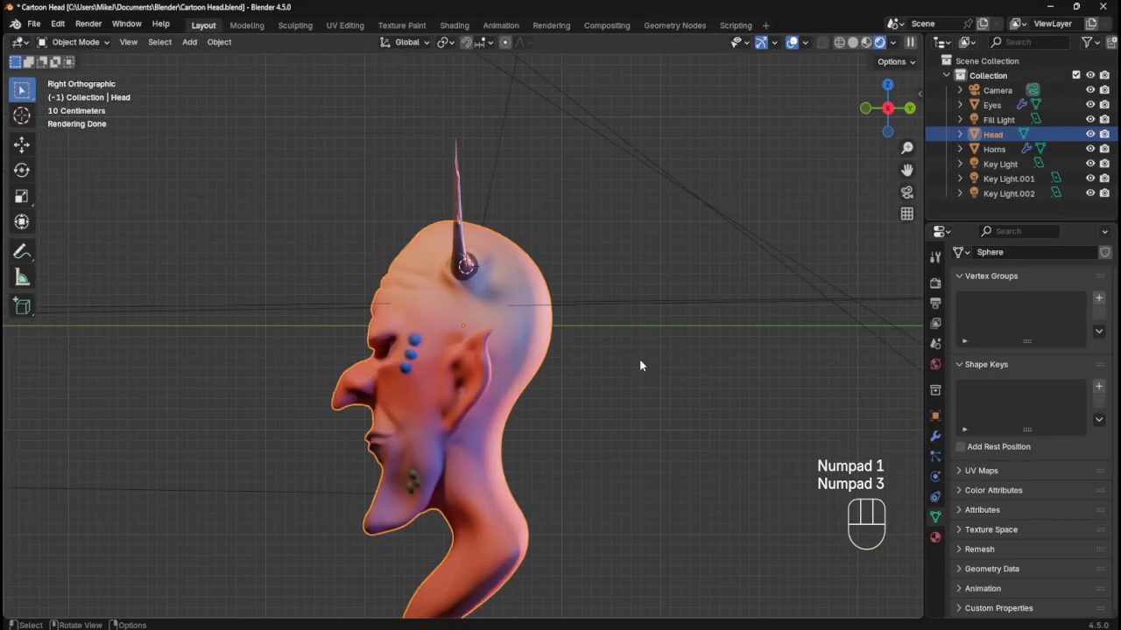
pyautogui.press('KP_0')
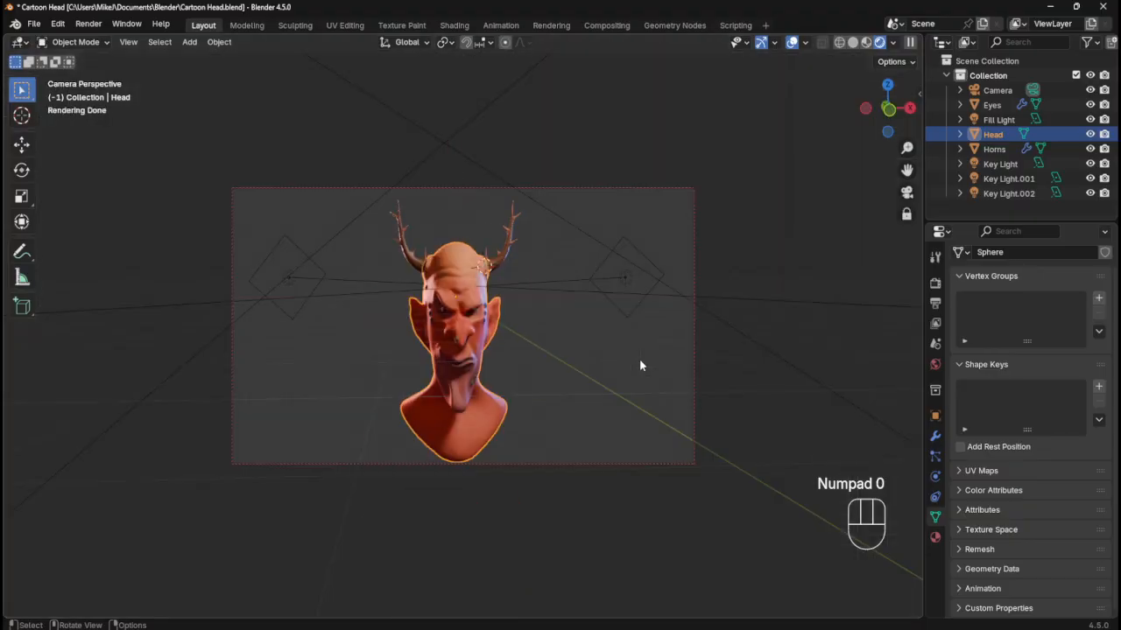
pyautogui.press('KP_0')
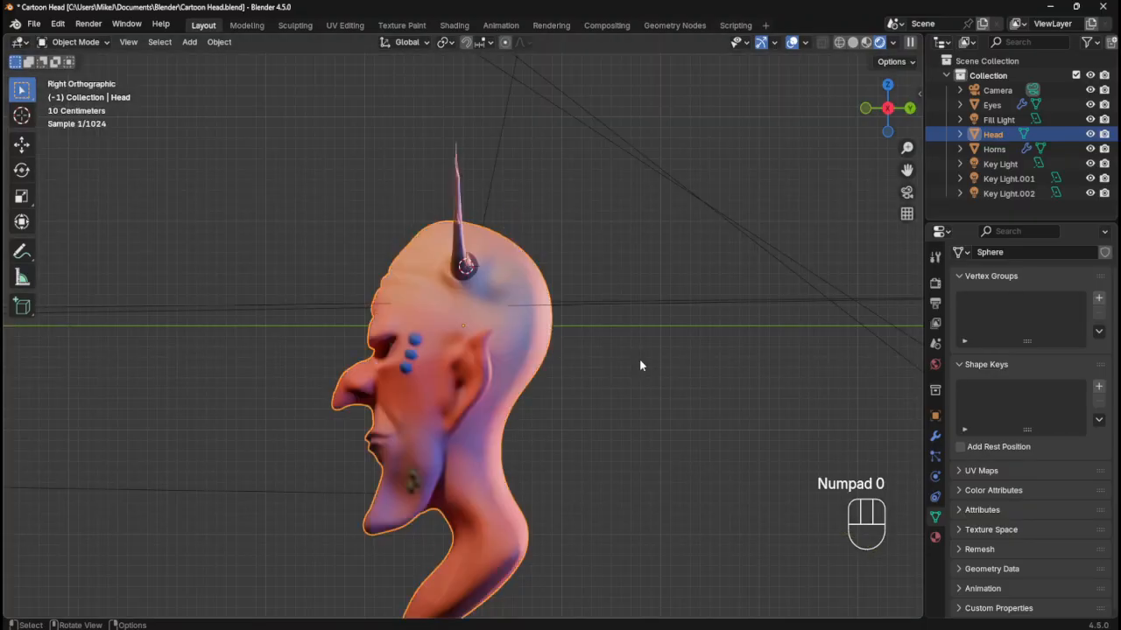
pyautogui.press('KP_0')
# - Clear the Head object from the view lock and turn off Camera to View
pyautogui.press('n')
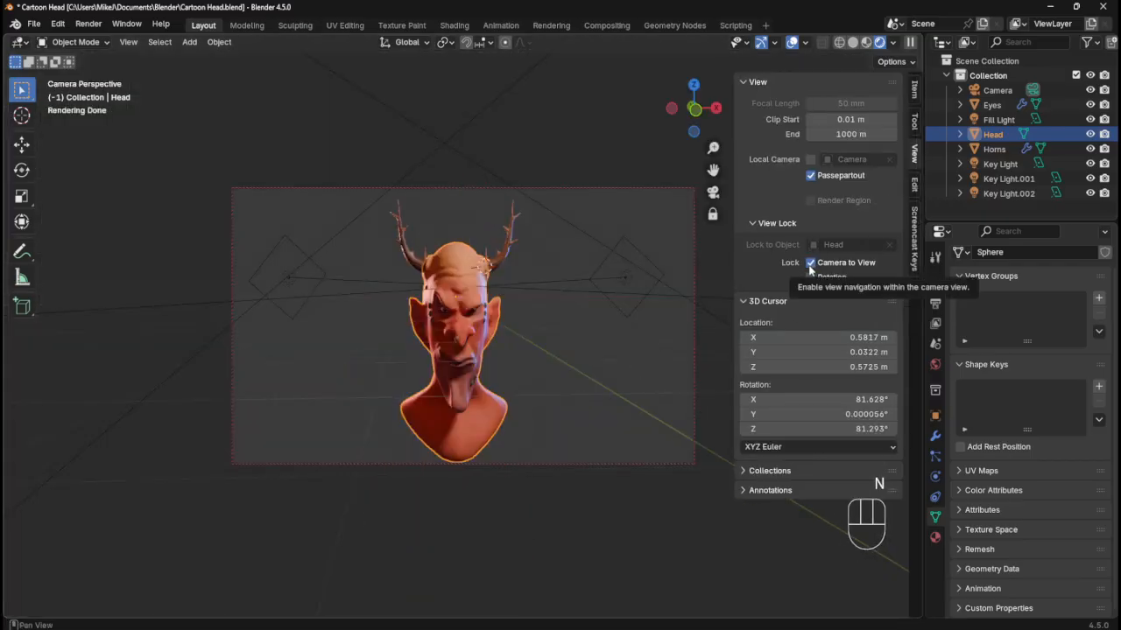
pyautogui.click(887, 245)
pyautogui.click(811, 278)
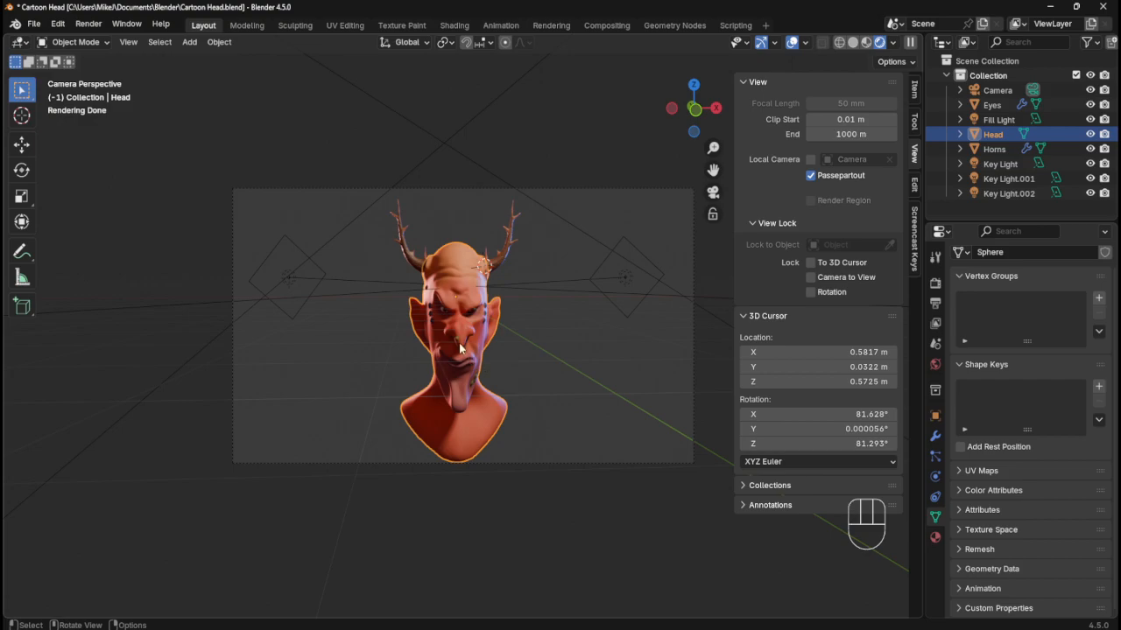
# - Snap the 3D cursor to the selected head, lock the view to the 3D cursor and return to the camera view
pyautogui.hotkey('shift', 's')
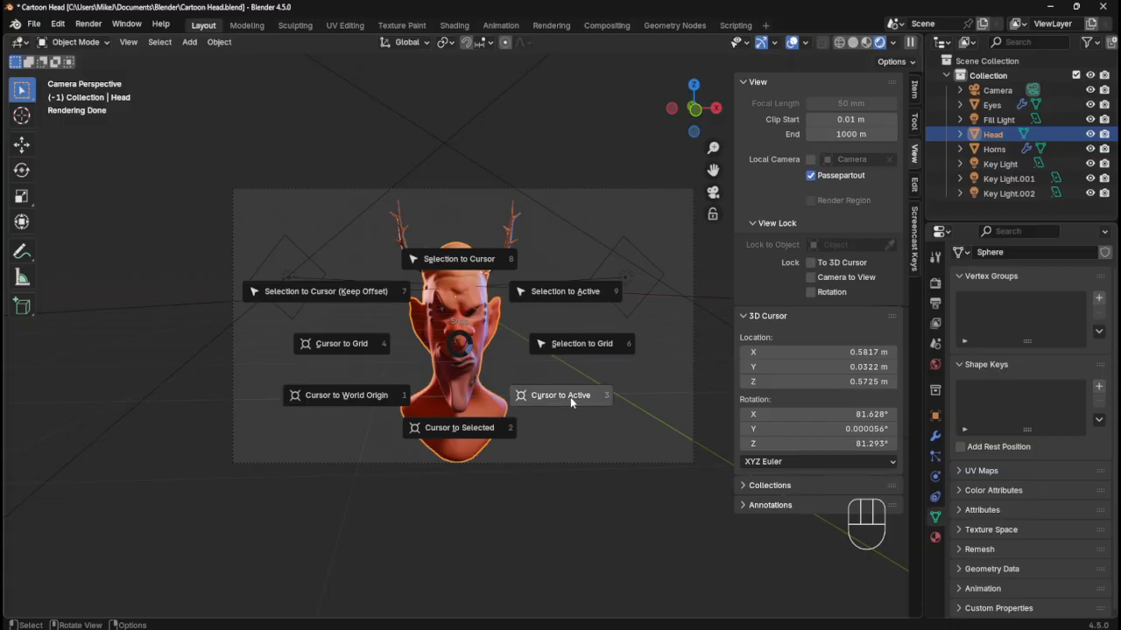
pyautogui.click(472, 428)
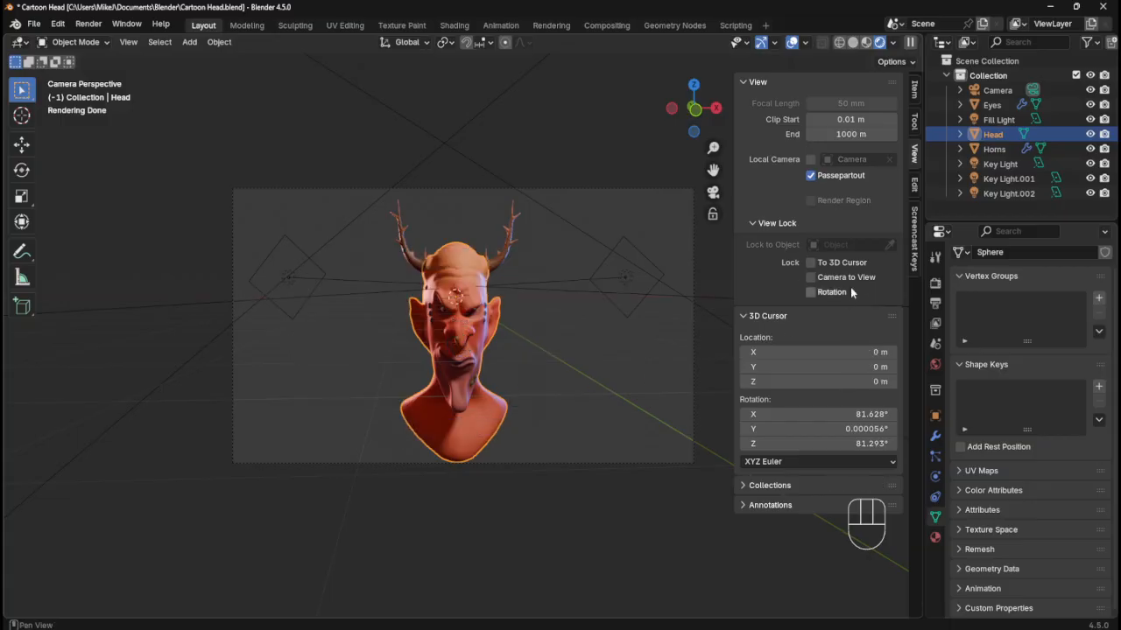
pyautogui.click(811, 265)
pyautogui.press('n')
pyautogui.press('KP_0')
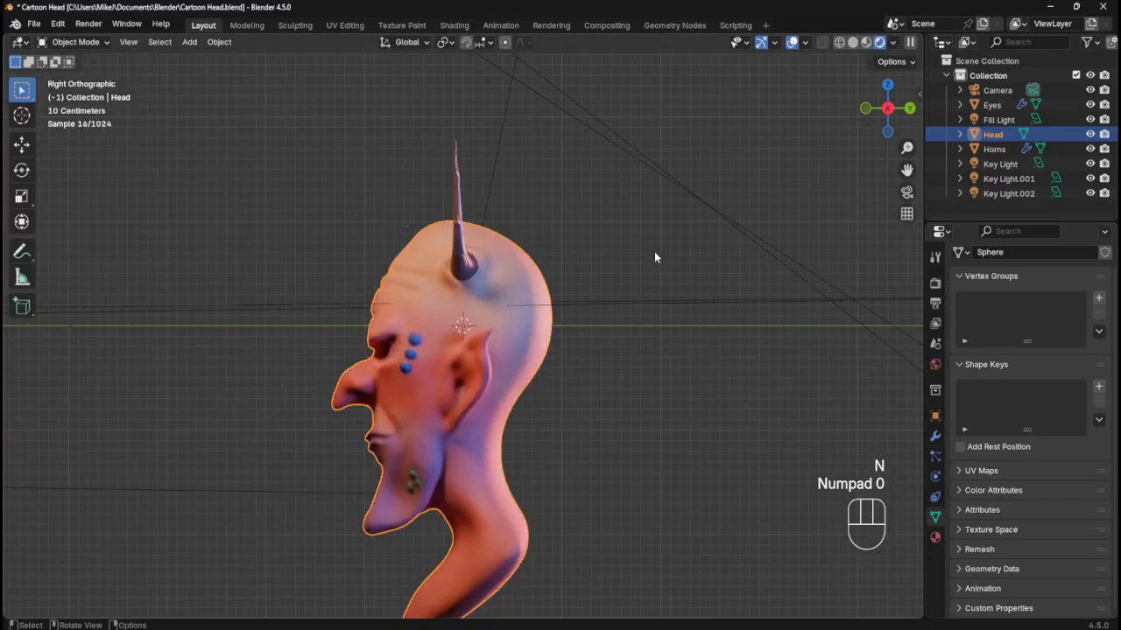
pyautogui.press('KP_0')
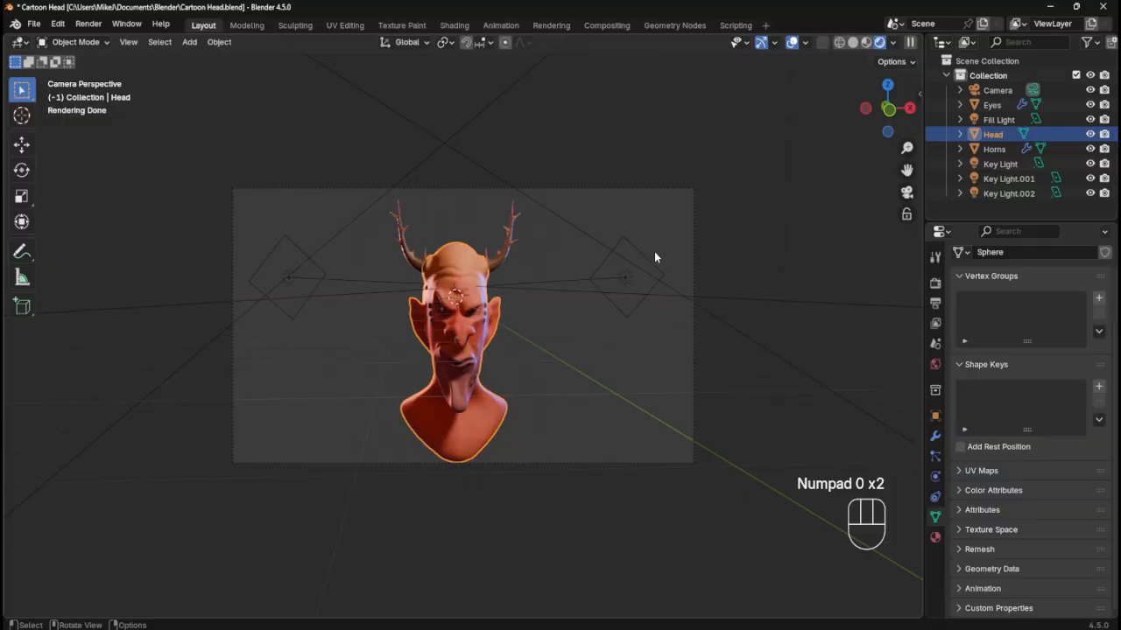
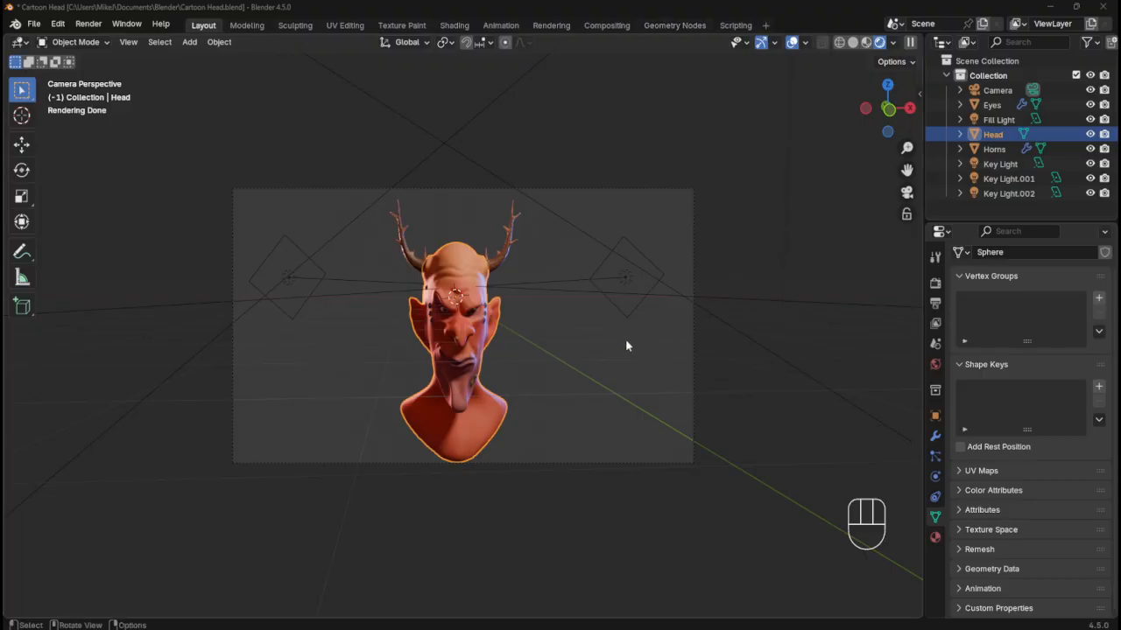
# - Leave the camera view and frame the head in perspective, keeping the head selected
pyautogui.moveTo(764, 331); pyautogui.dragTo(757, 324, button='middle')
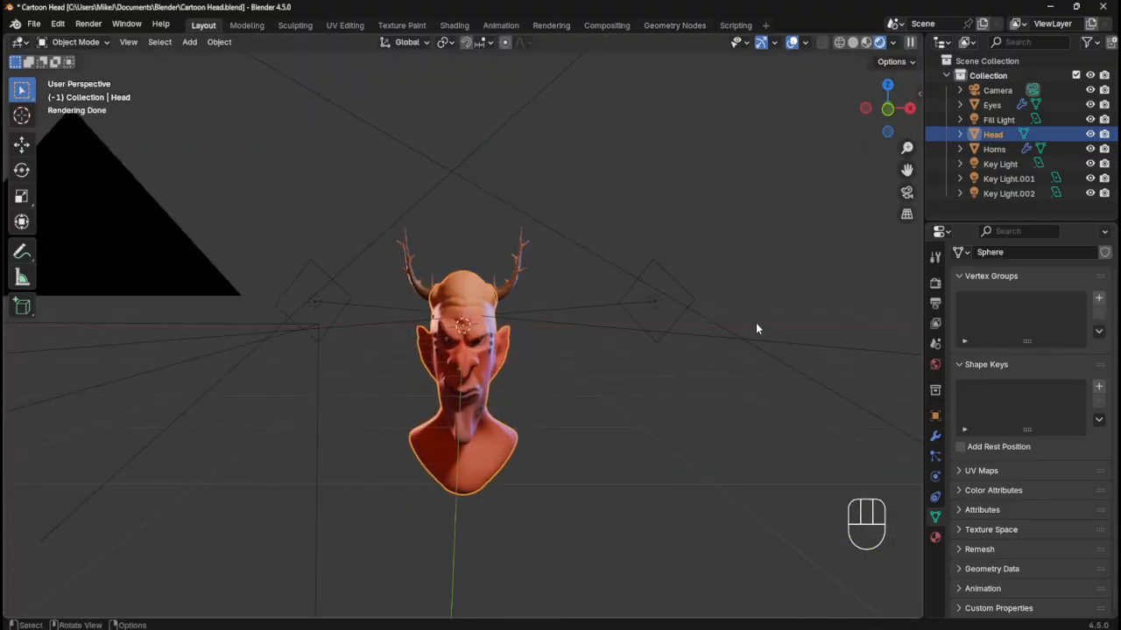
pyautogui.click(645, 427)
pyautogui.click(482, 377)
pyautogui.press('KP_Decimal')
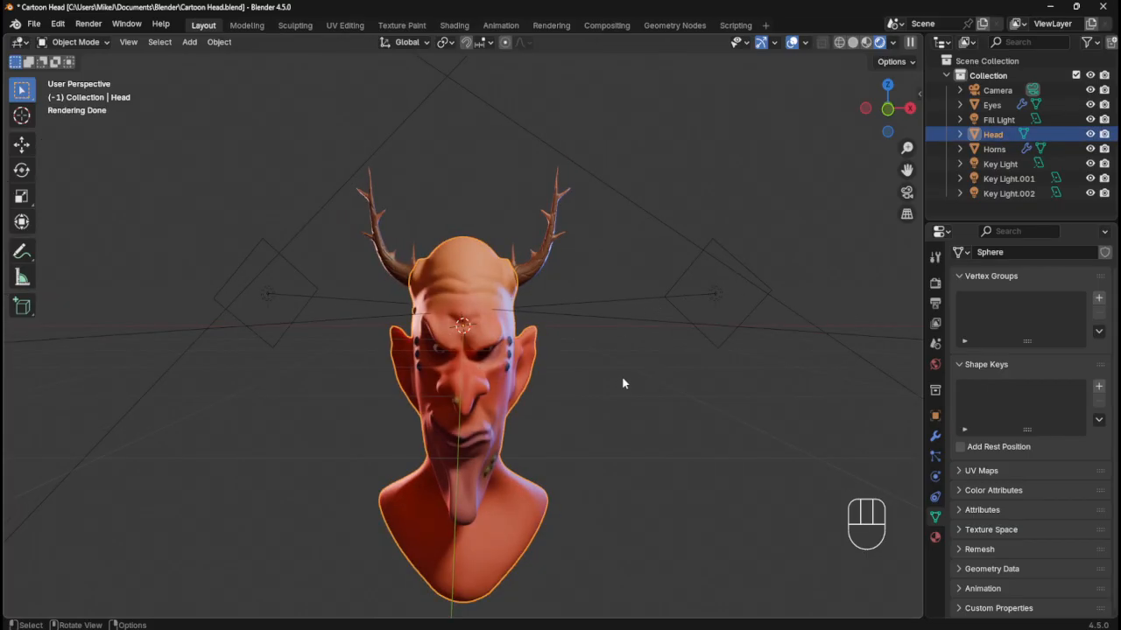
pyautogui.click(566, 425)
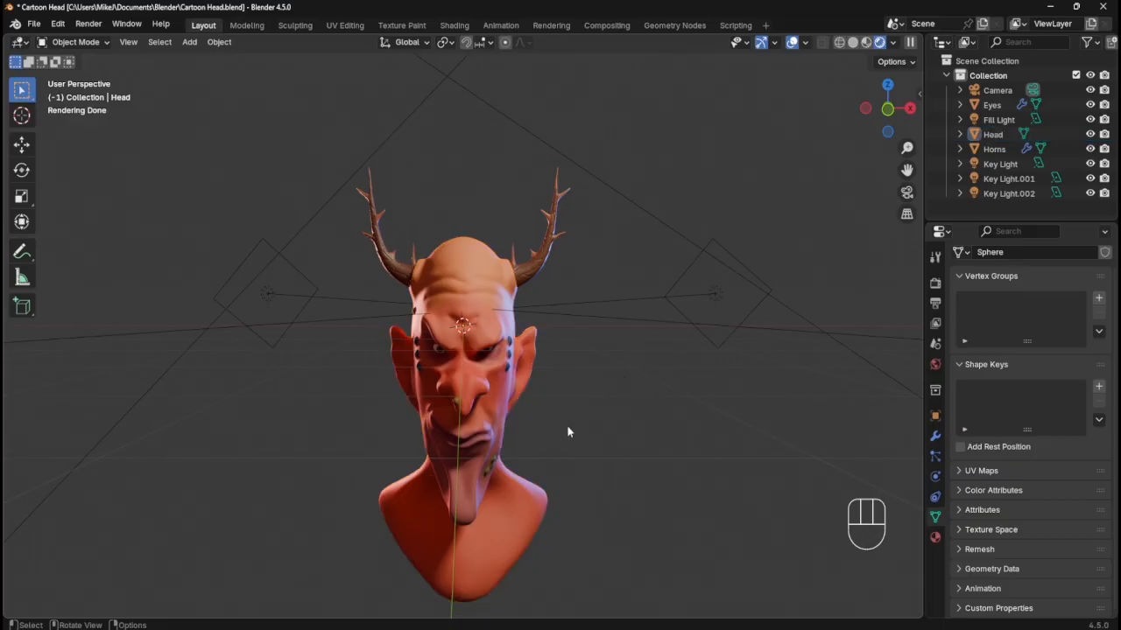
pyautogui.click(492, 426)
# - Reframe the head and horns in perspective and align the active camera to that view
pyautogui.keyDown('shift'); pyautogui.moveTo(615, 467); pyautogui.dragTo(625, 390, button='middle'); pyautogui.keyUp('shift')
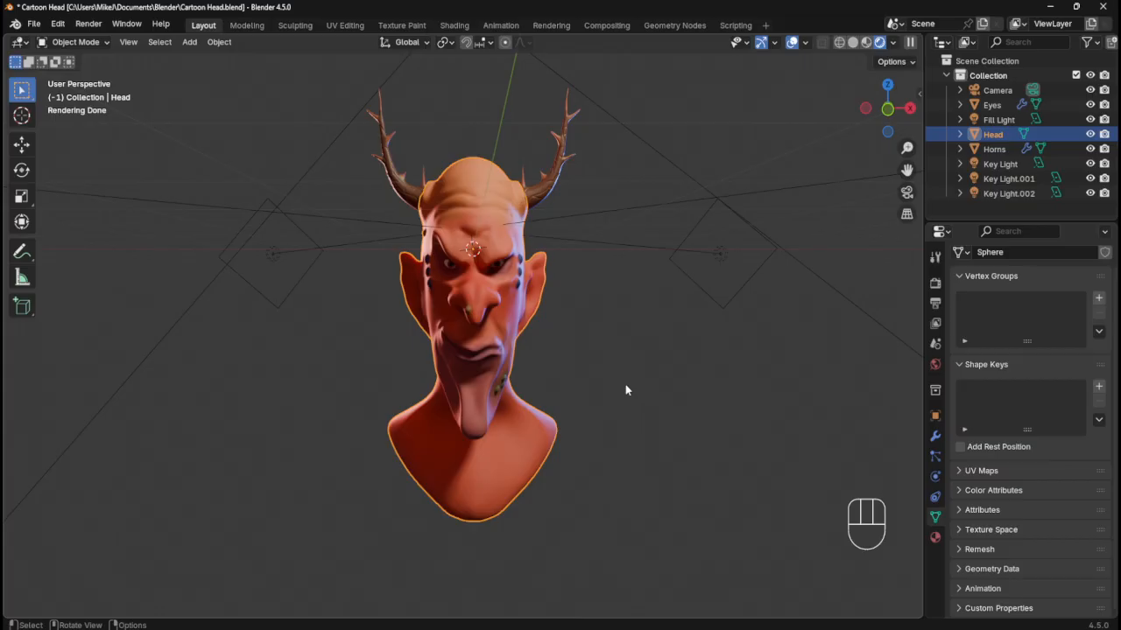
pyautogui.press('KP_Decimal')
pyautogui.scroll(-1, 599, 371)
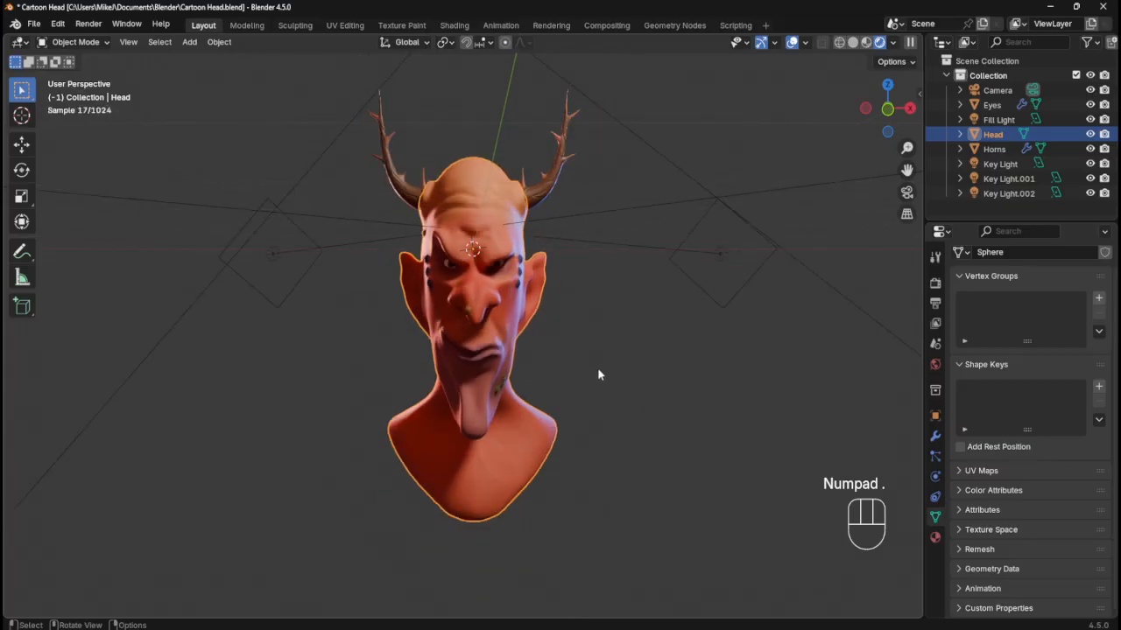
pyautogui.press('KP_Decimal')
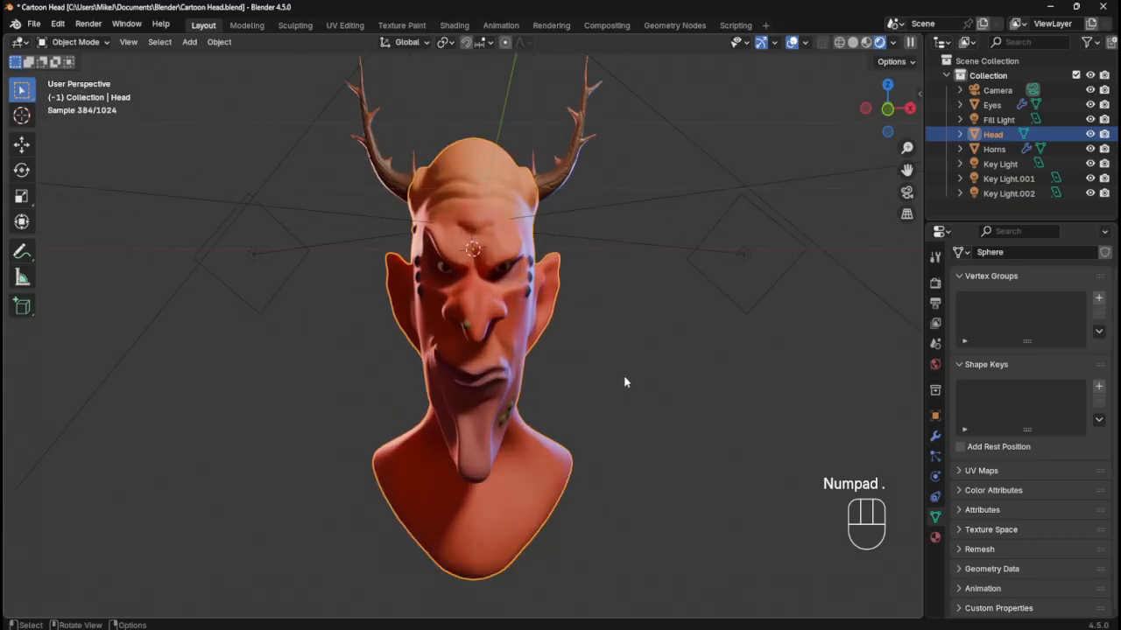
pyautogui.press('KP_Decimal')
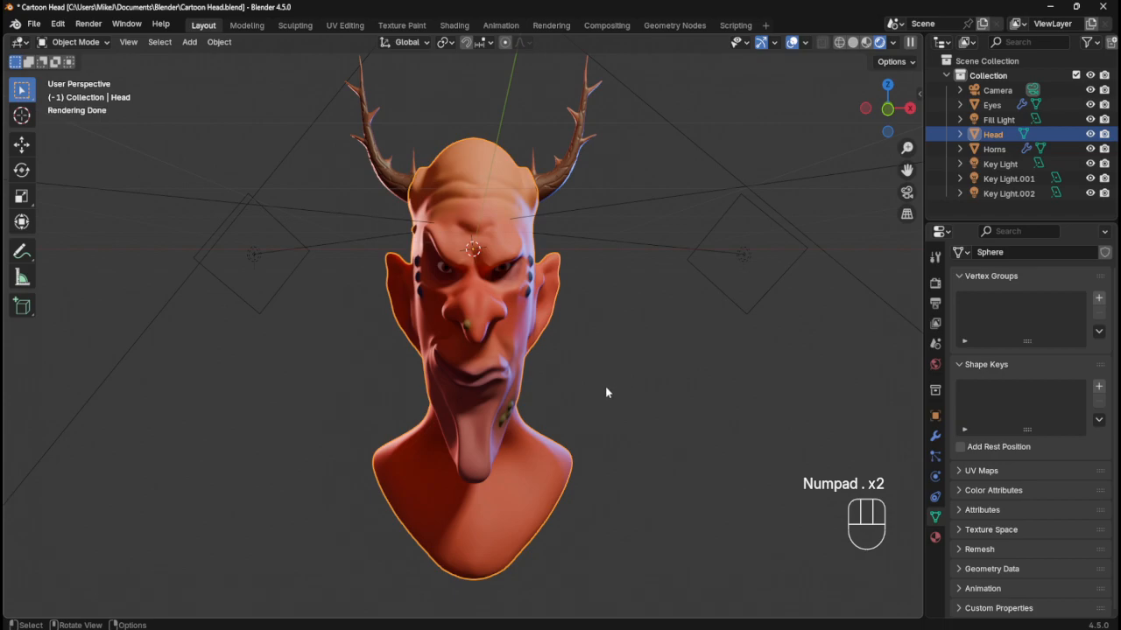
pyautogui.scroll(-1, 606, 390)
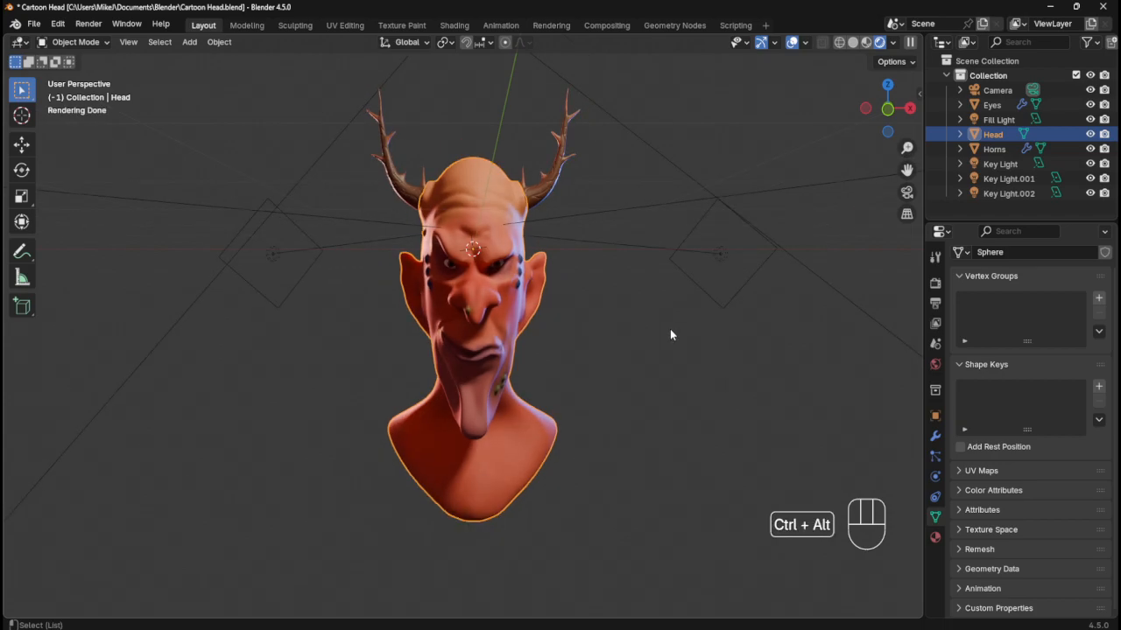
pyautogui.press('ctrl+alt+KP_0')
pyautogui.scroll(-2, 565, 362)
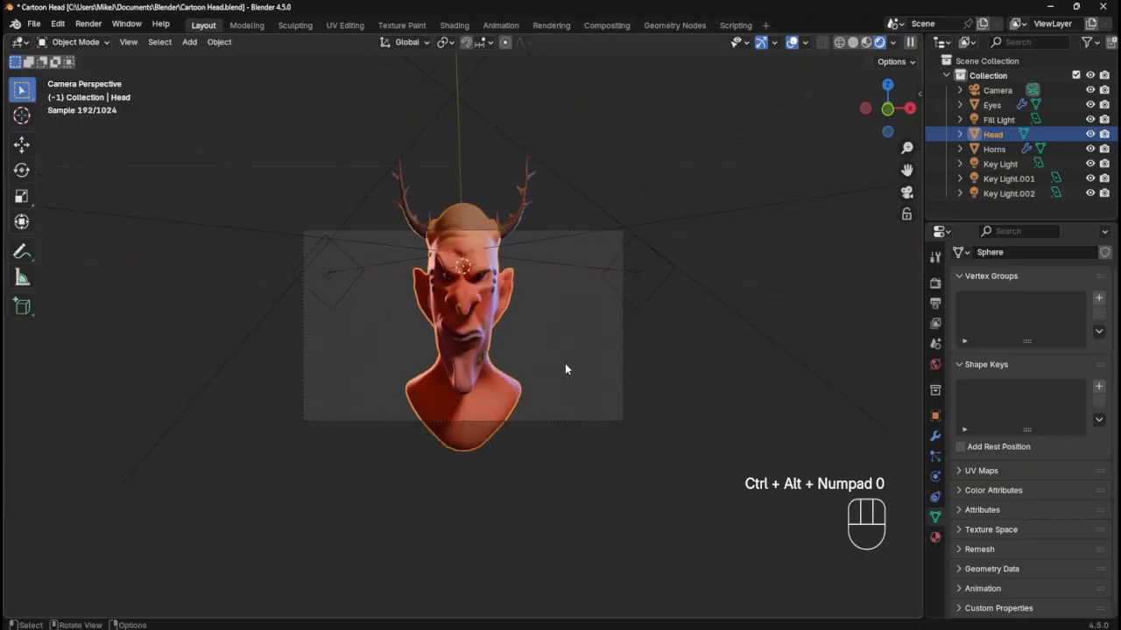
pyautogui.scroll(1, 565, 361)
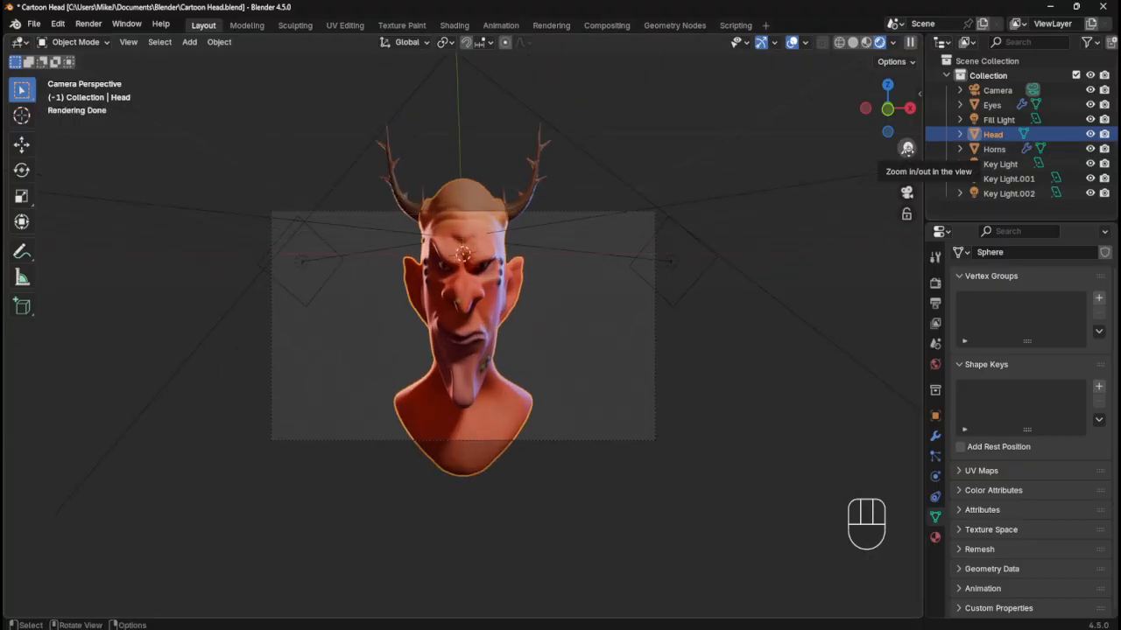
# - Try to refit the camera frame around the head by zooming within the camera view and aligning the camera to it again
pyautogui.moveTo(909, 149); pyautogui.dragTo(678, 239)
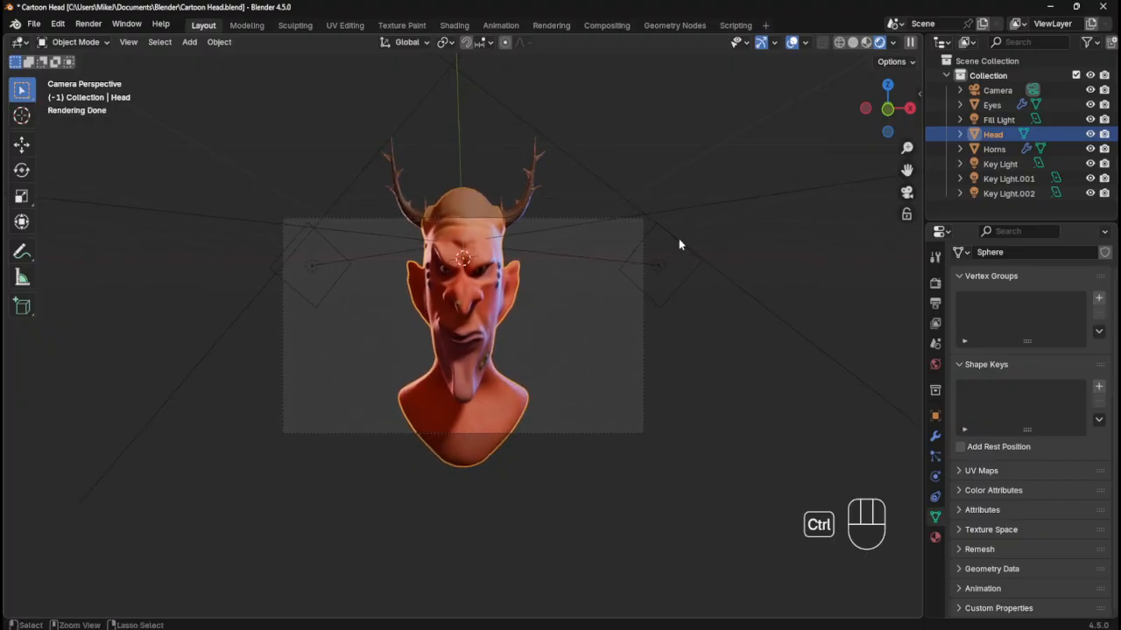
pyautogui.press('ctrl+alt+KP_0')
pyautogui.click(490, 312)
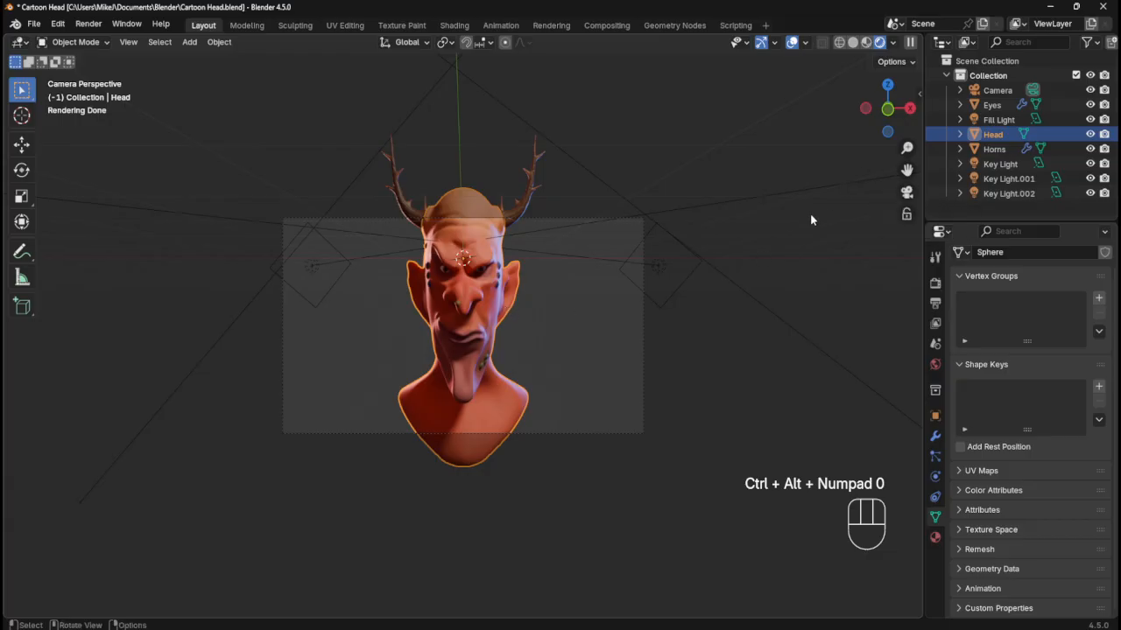
pyautogui.press('KP_0')
pyautogui.press('KP_0')
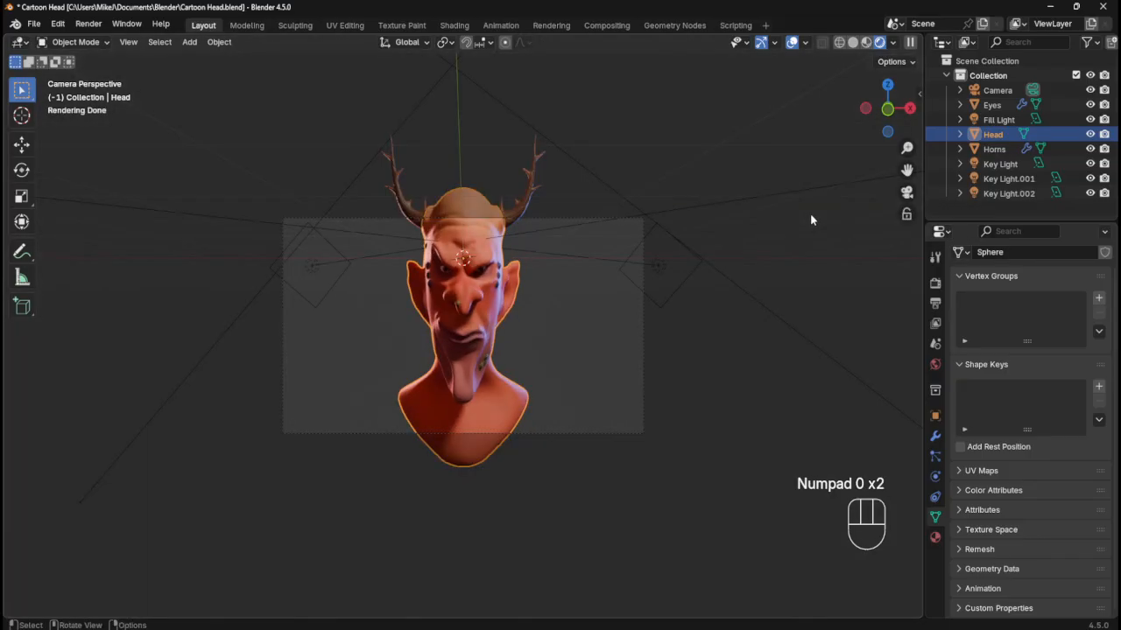
pyautogui.moveTo(907, 148)
pyautogui.mouseDown()
pyautogui.moveTo(907, 197)
pyautogui.moveTo(907, 128)
pyautogui.moveTo(907, 142)
pyautogui.mouseUp()
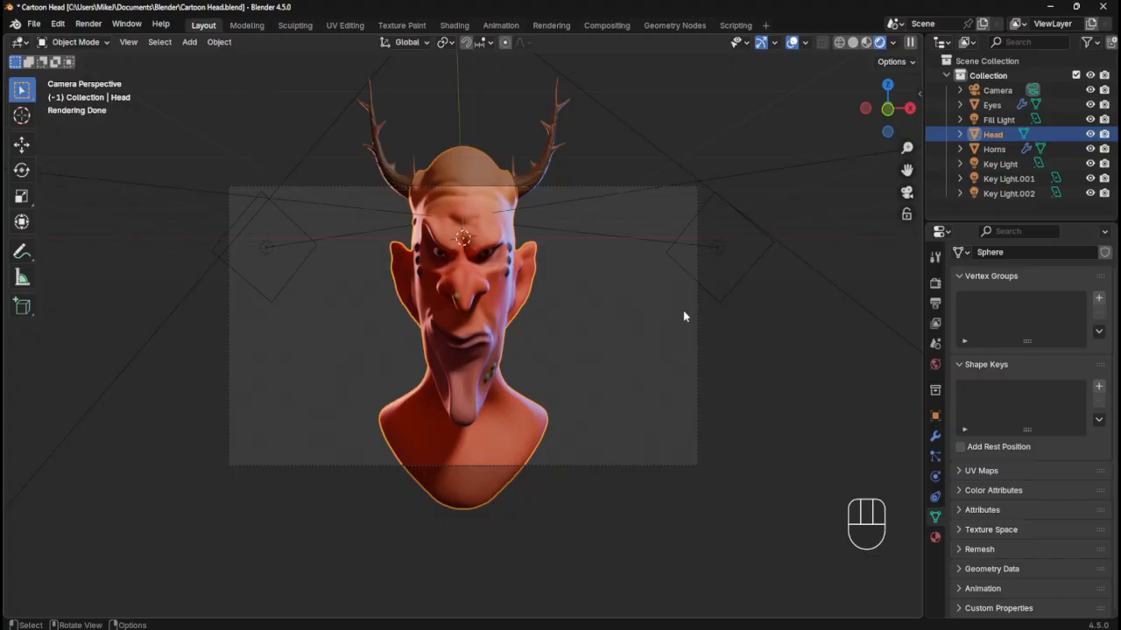
pyautogui.press('ctrl+alt+KP_0')
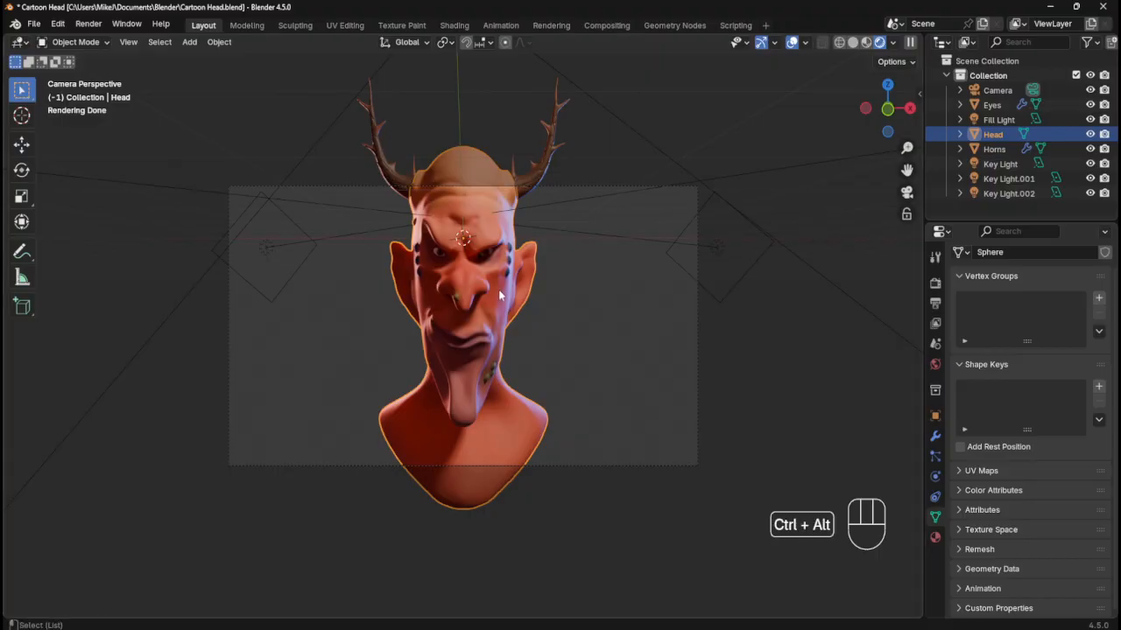
pyautogui.press('ctrl+alt+KP_0')
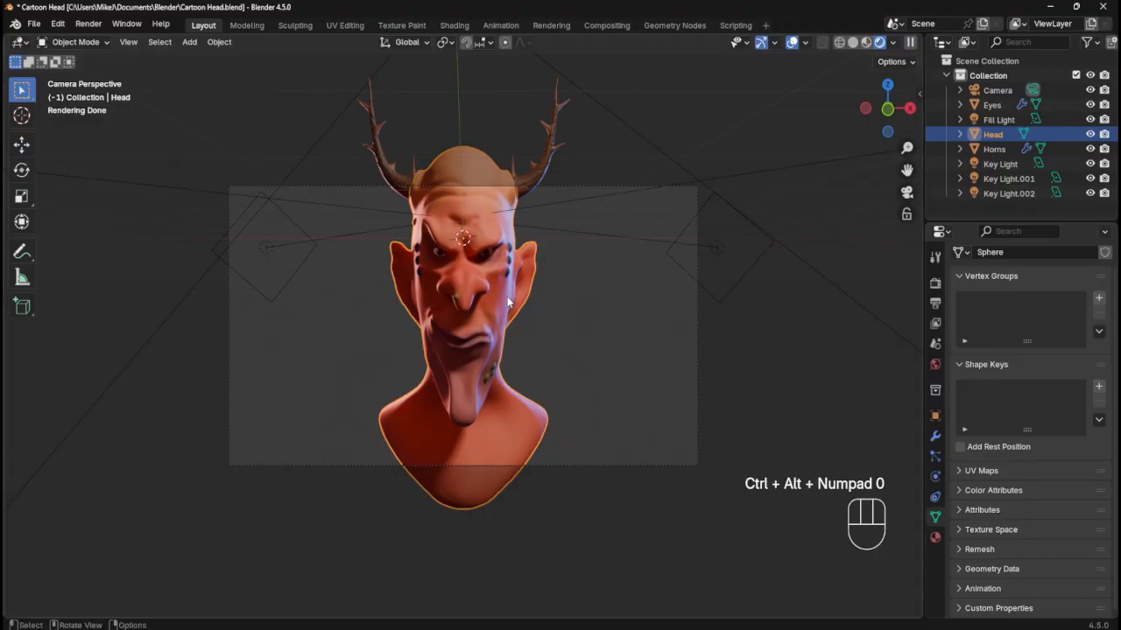
# - Save the file and leave the camera view for a wider perspective view showing the head, lights and camera
pyautogui.hotkey('ctrl', 's')
pyautogui.scroll(-2, 565, 353)
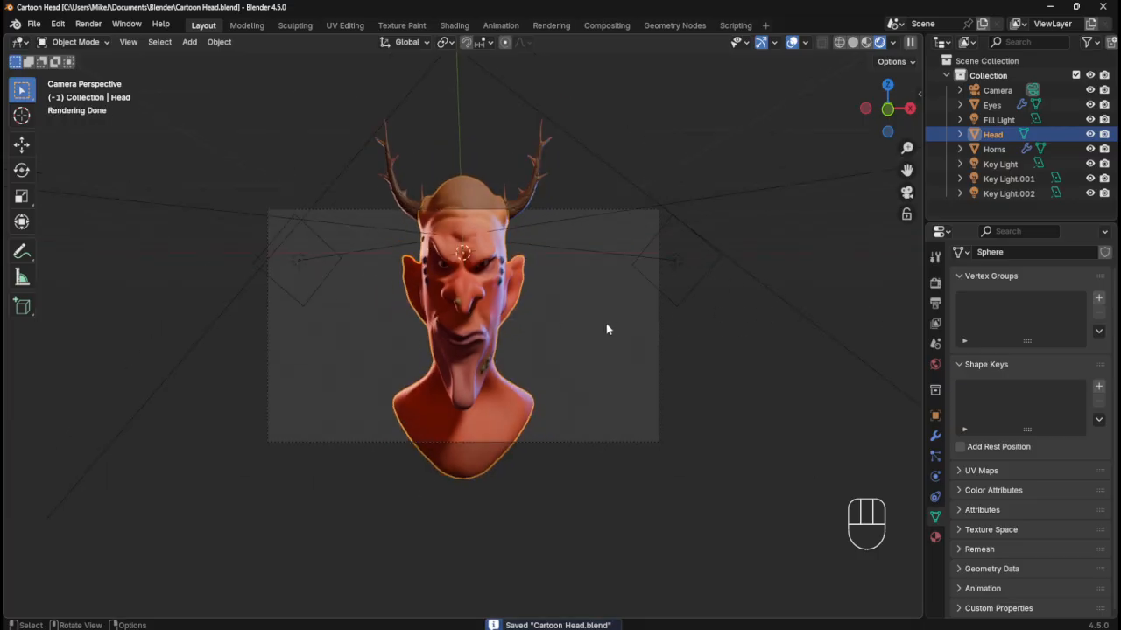
pyautogui.click(906, 192)
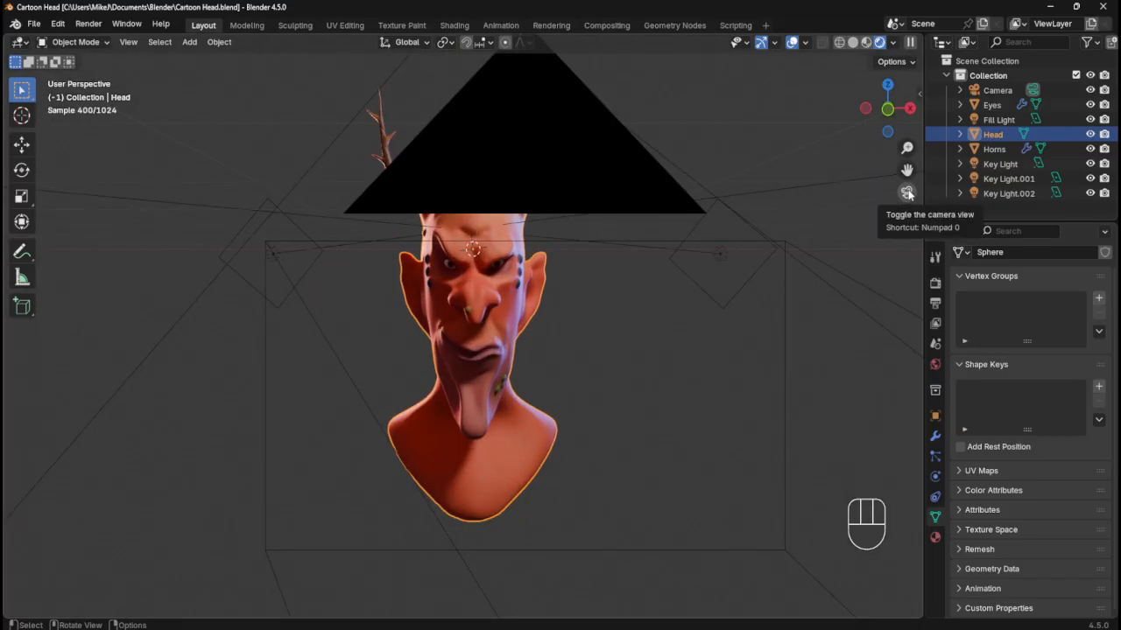
pyautogui.scroll(-3, 637, 315)
pyautogui.scroll(-1, 636, 311)
pyautogui.scroll(2, 548, 295)
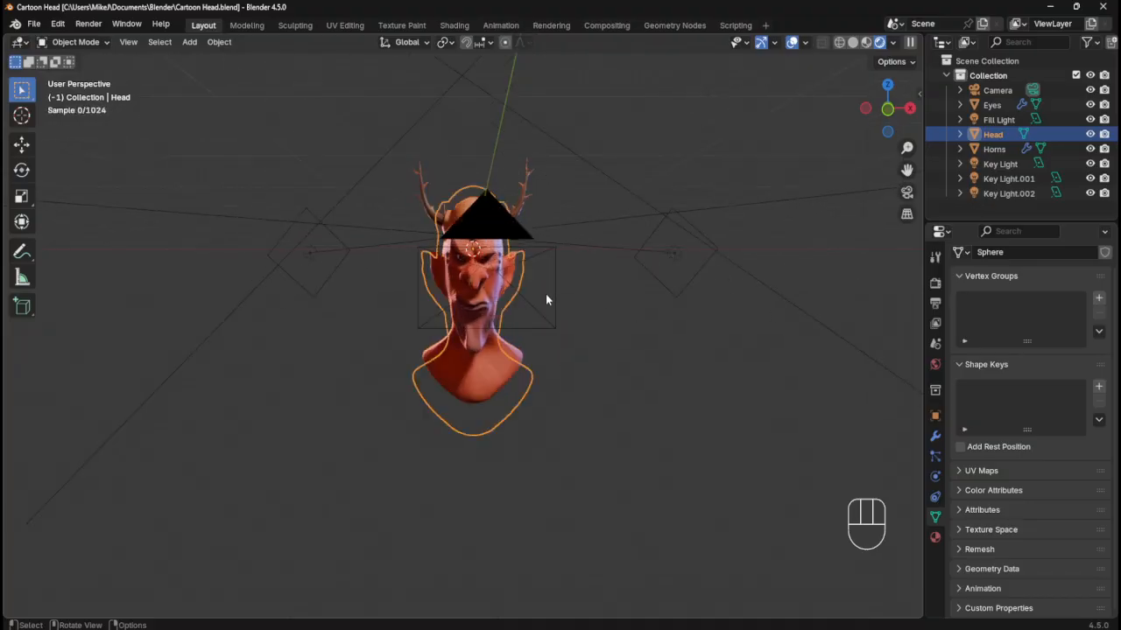
# - Split the 3D viewport into two side-by-side areas and show the camera view in the new narrow one
pyautogui.moveTo(7, 39); pyautogui.dragTo(283, 46)
pyautogui.click(76, 42)
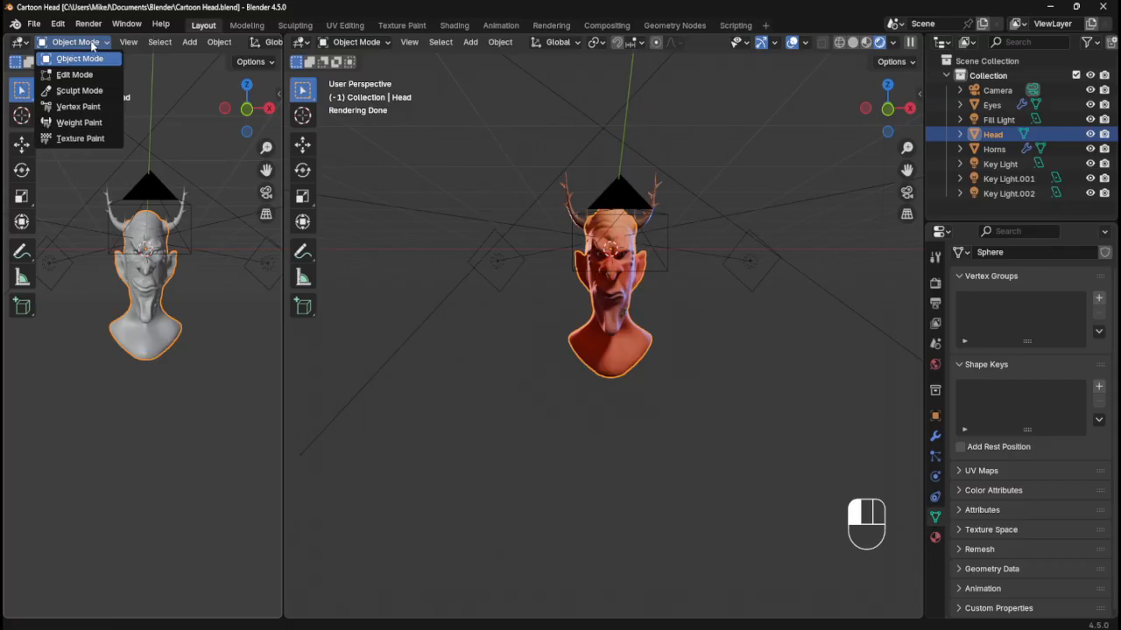
pyautogui.click(266, 193)
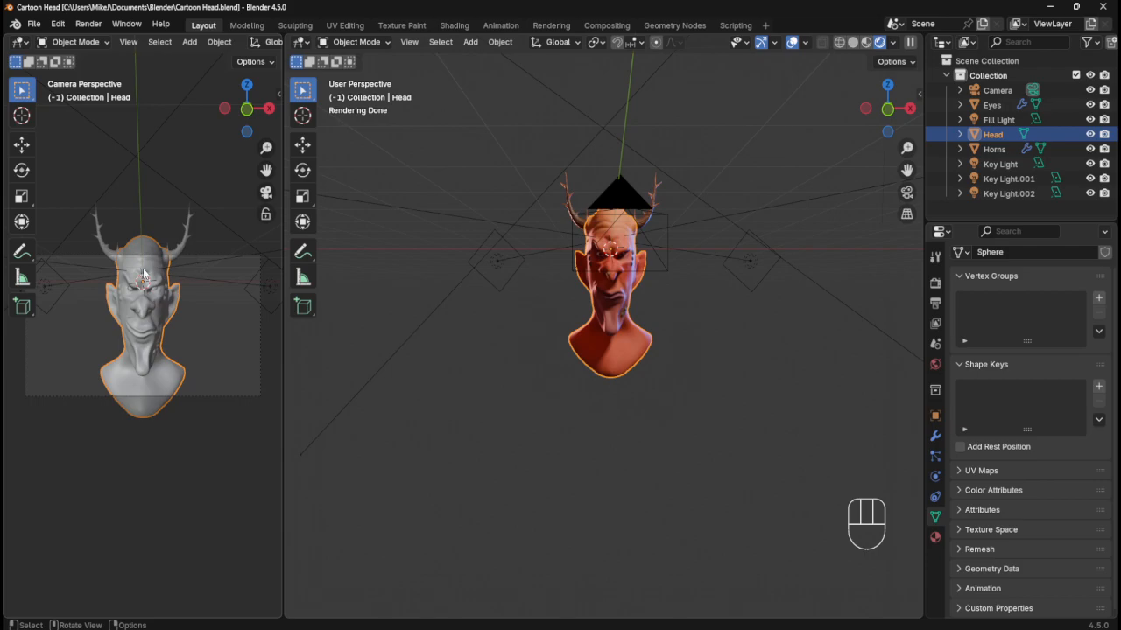
pyautogui.press('g')
pyautogui.press('y')
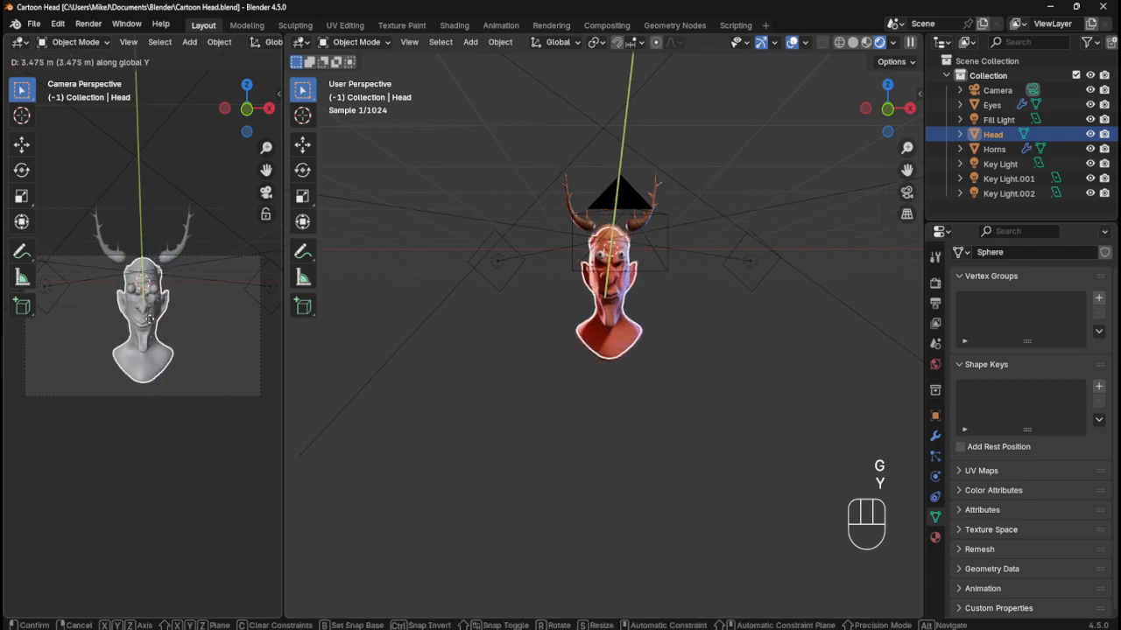
pyautogui.rightClick(160, 324)
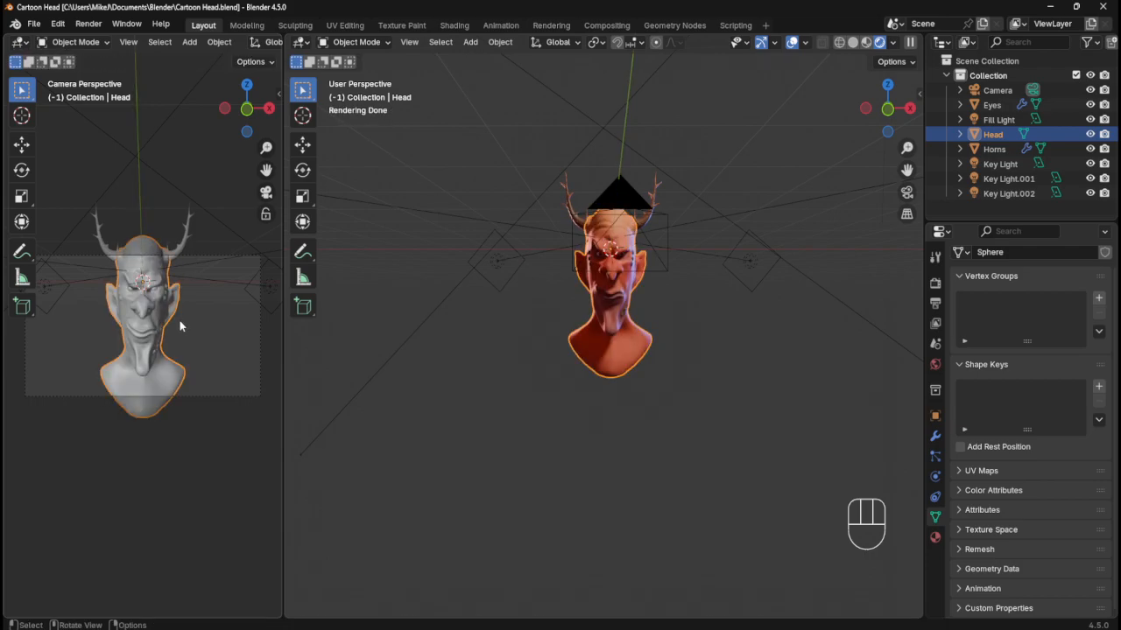
# - Move the camera away from the head along the global Y axis until the whole bust fits within the camera frame
pyautogui.click(997, 91)
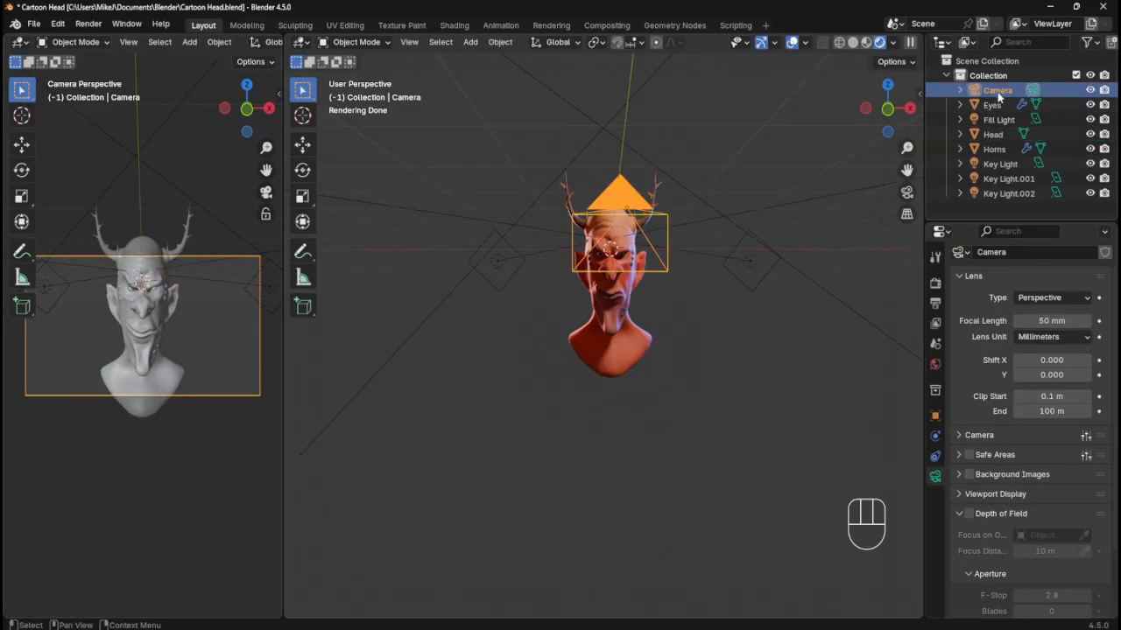
pyautogui.press('g')
pyautogui.press('y')
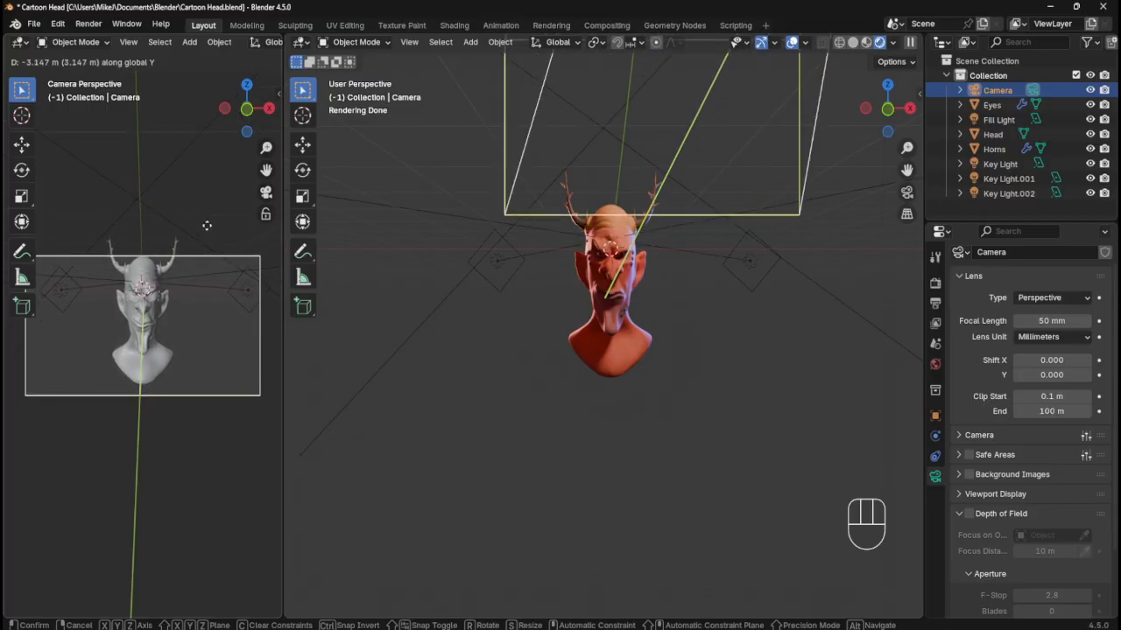
pyautogui.click(208, 220)
# - Raise the camera along the global Z axis to bring the horns into frame, and fine-tune its distance along global Y
pyautogui.press('g')
pyautogui.press('z')
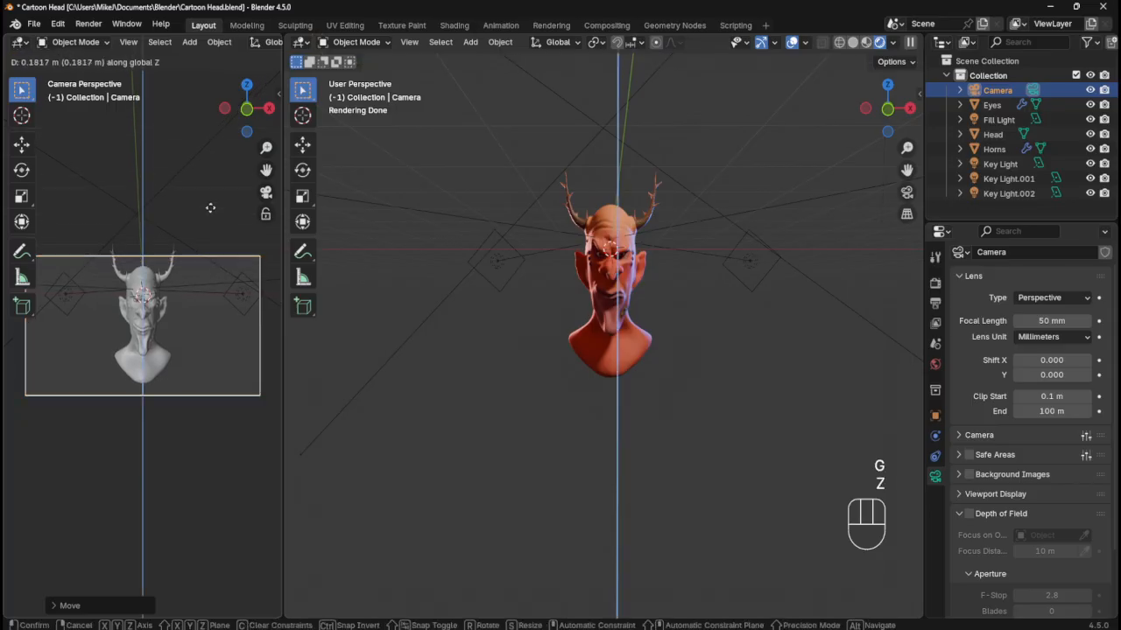
pyautogui.press('g')
pyautogui.press('y')
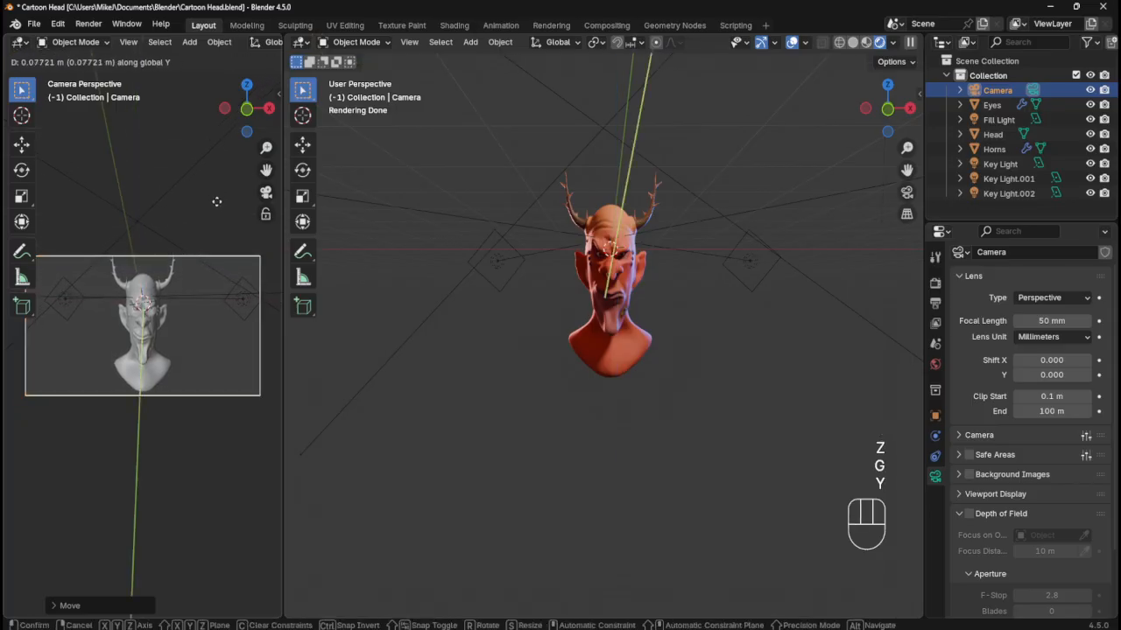
# - Reposition the camera along the global Y and Z axes to frame the whole horned bust in the camera view
pyautogui.click(218, 157)
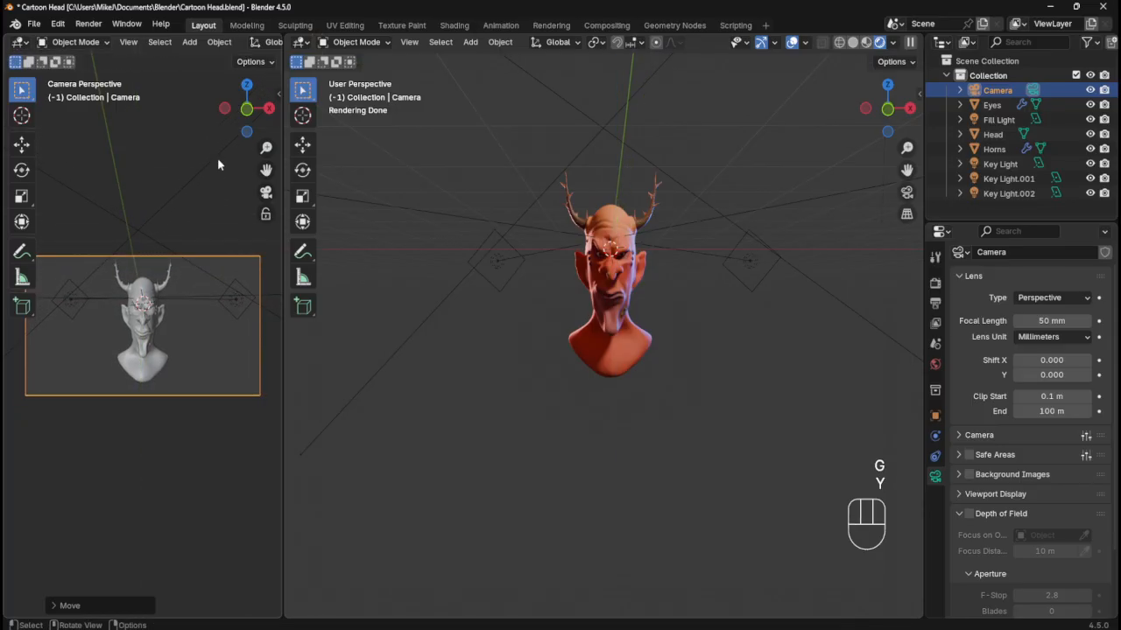
pyautogui.press('g')
pyautogui.press('z')
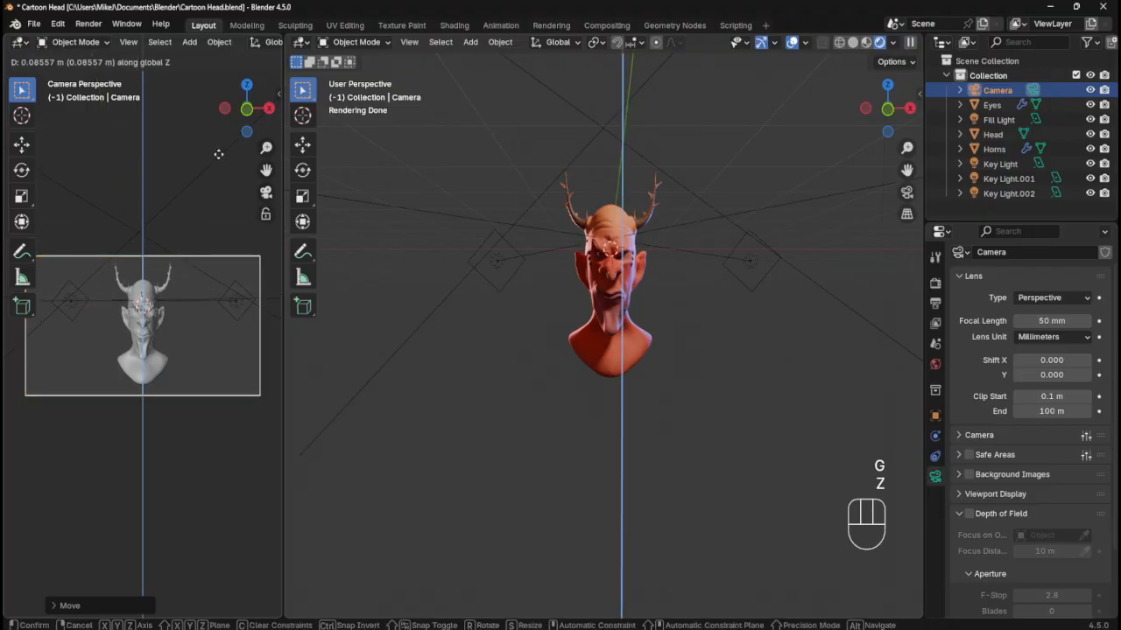
pyautogui.click(223, 156)
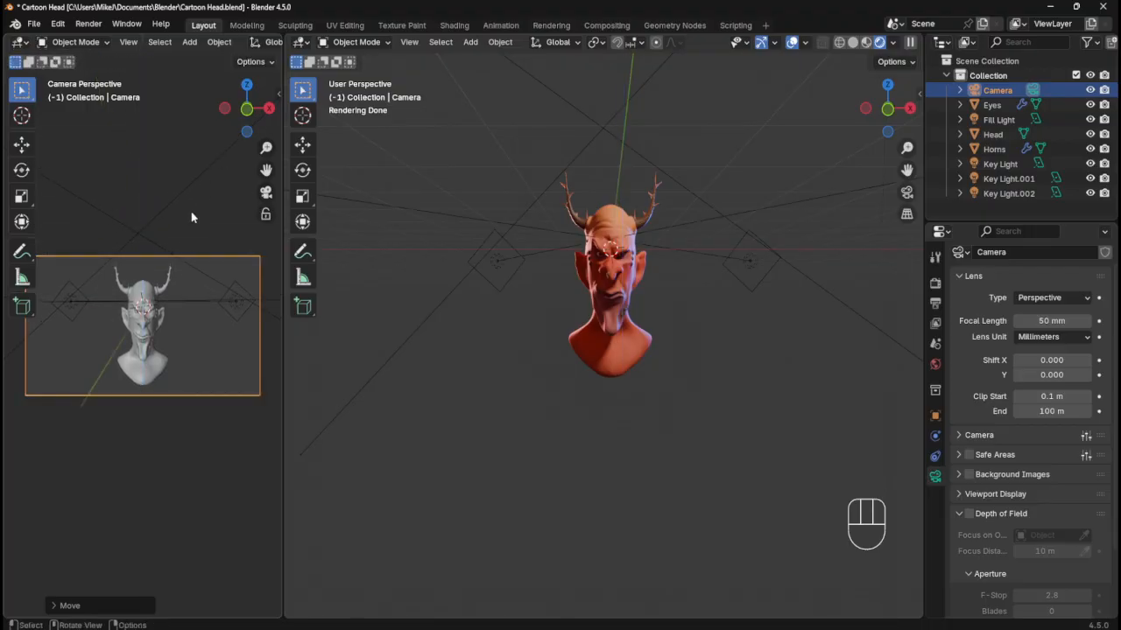
pyautogui.press('g')
pyautogui.press('y')
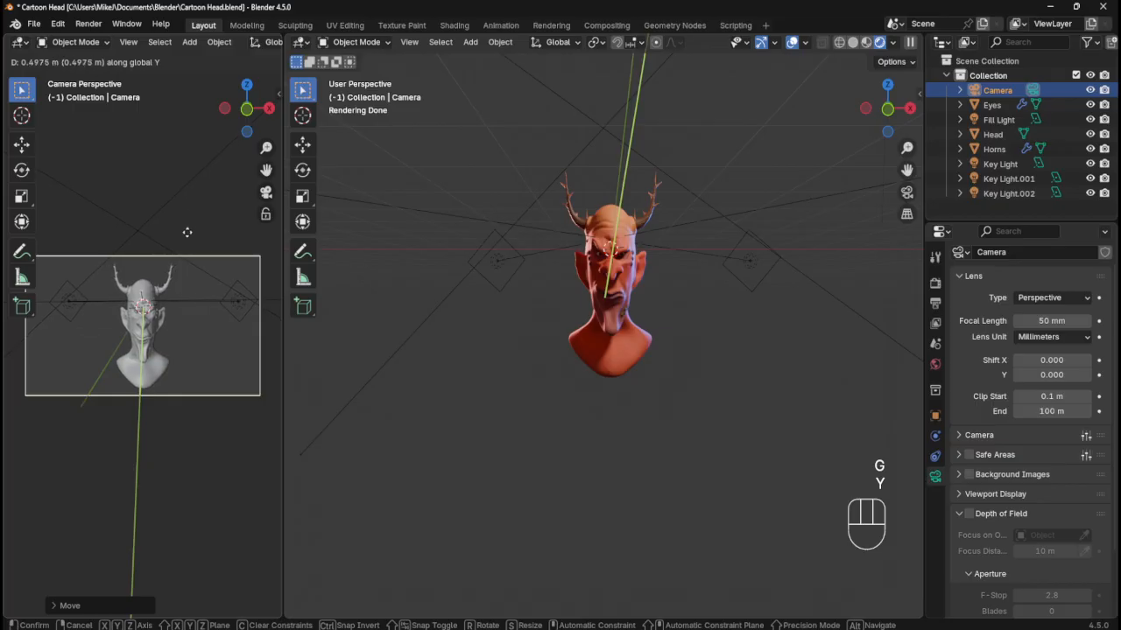
pyautogui.click(190, 230)
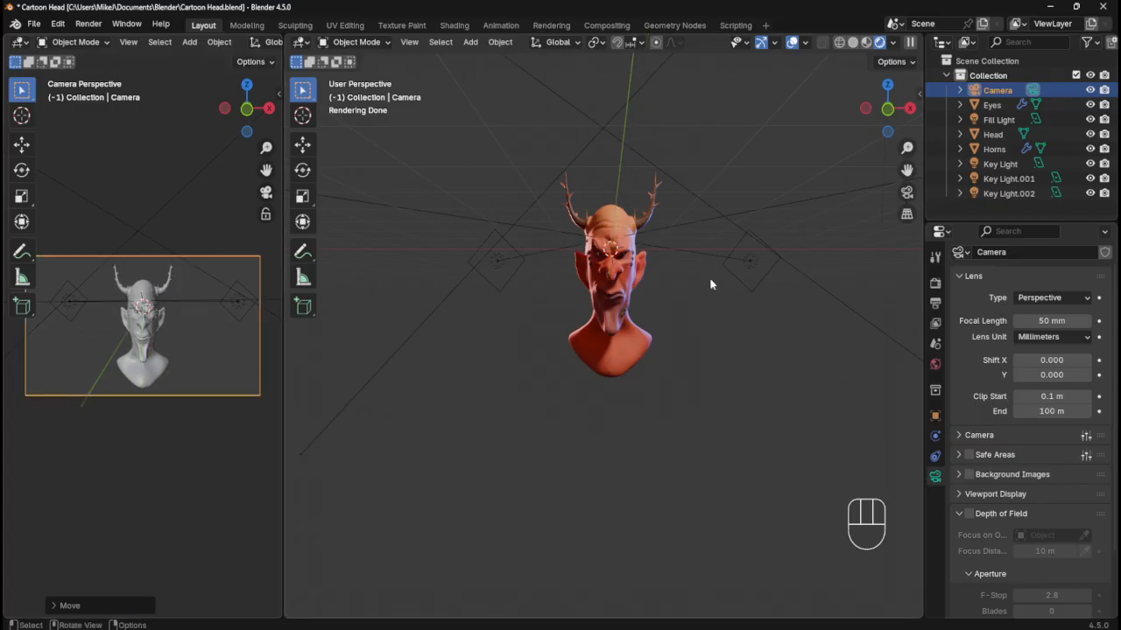
# - Switch the larger rendered viewport to the camera view and save the file
pyautogui.press('KP_0')
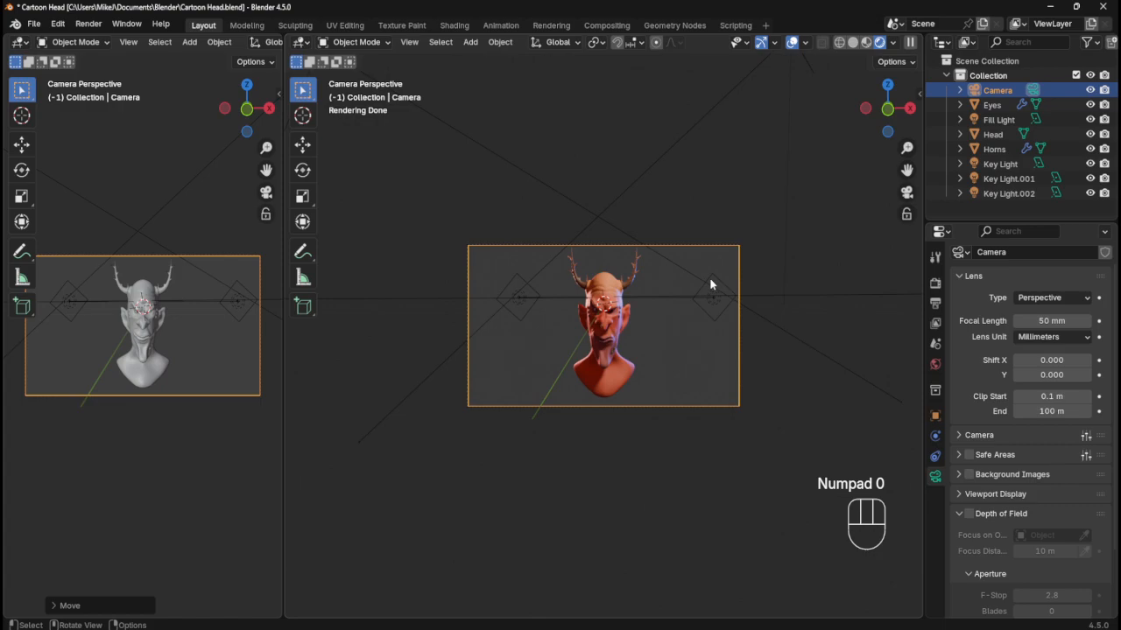
pyautogui.hotkey('ctrl', 's')
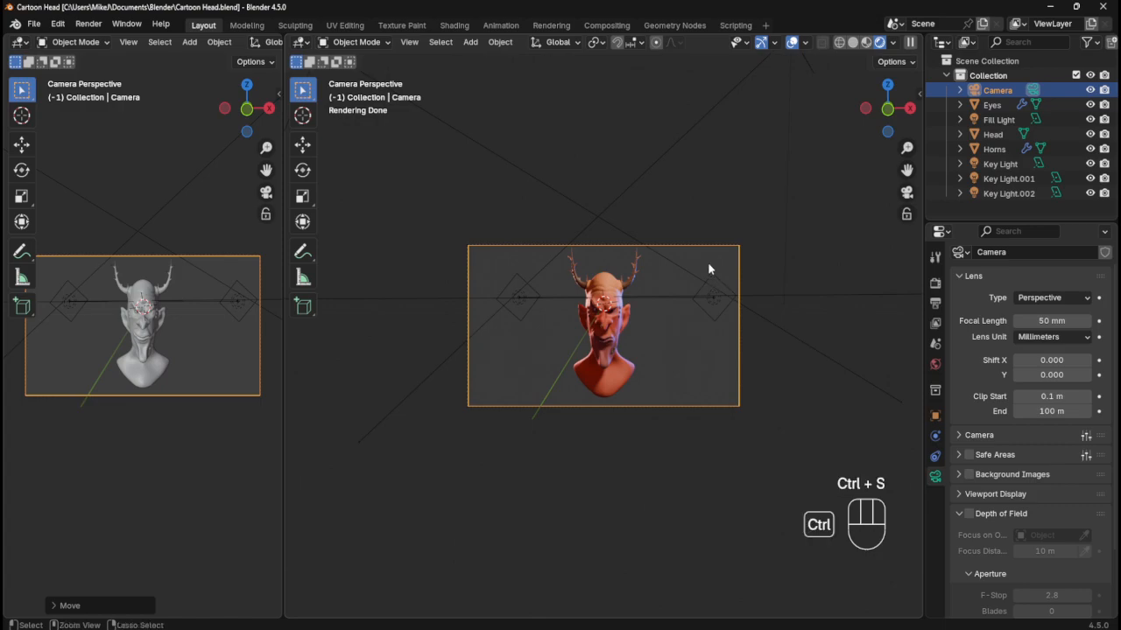
# - Set the output resolution to 3840 × 2160 px and the frame rate to 25 fps
pyautogui.click(935, 285)
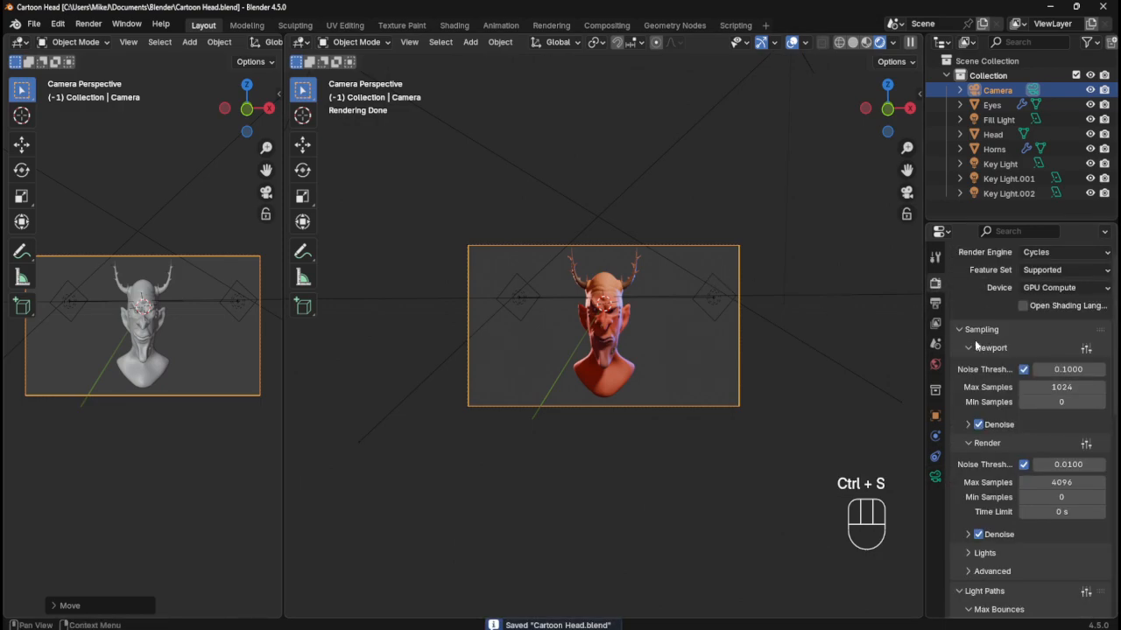
pyautogui.scroll(1, 976, 345)
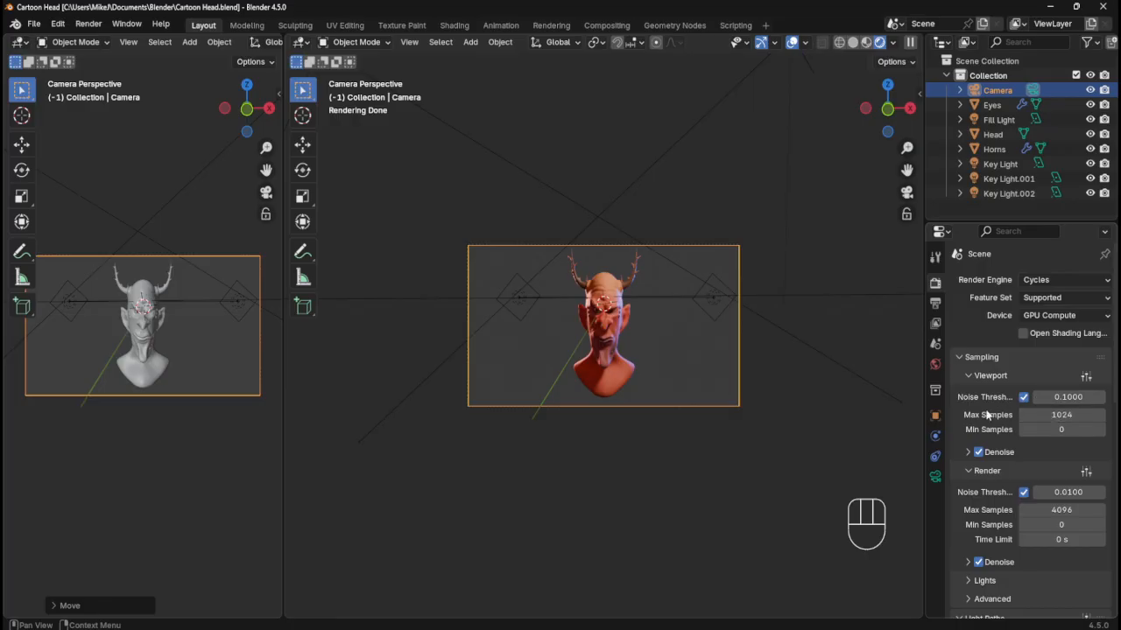
pyautogui.click(936, 304)
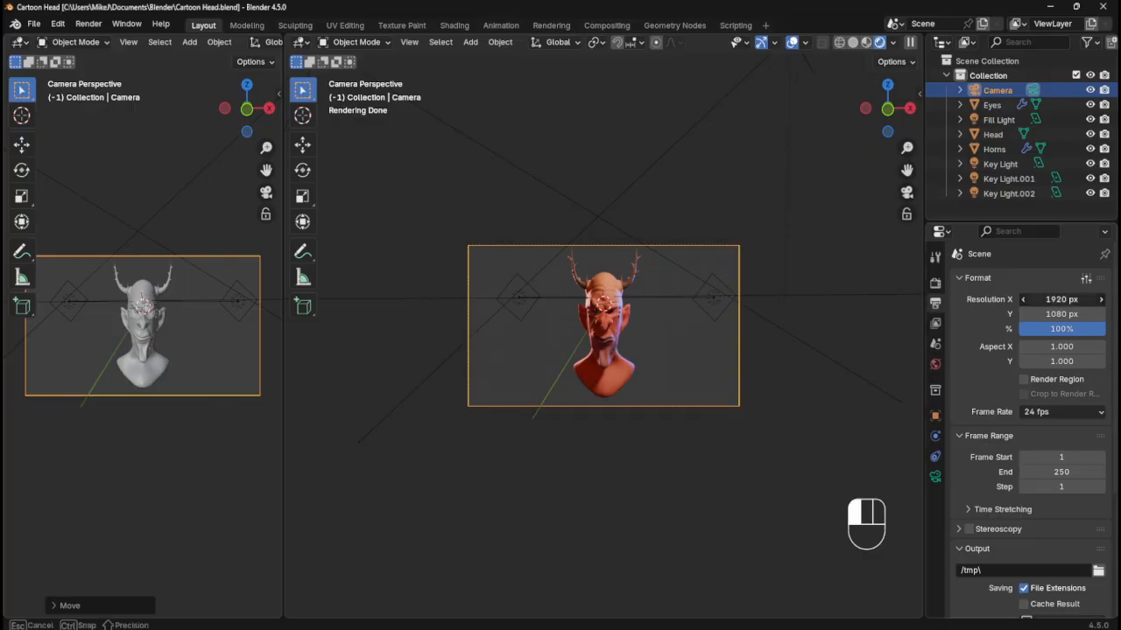
pyautogui.click(1057, 299)
pyautogui.write('3840')
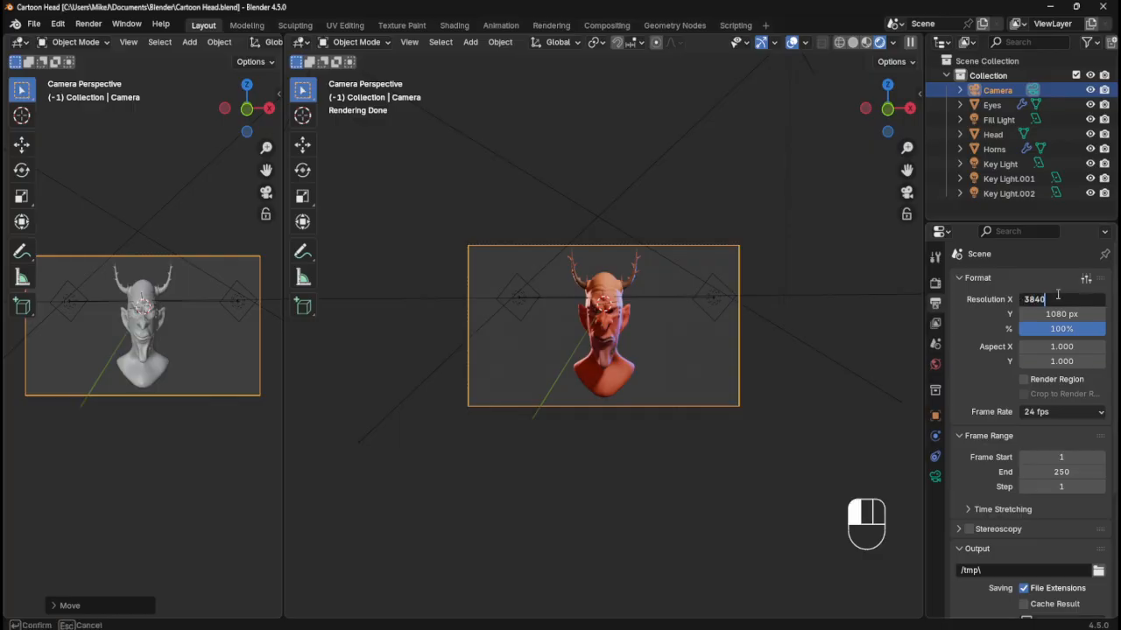
pyautogui.press('Tab')
pyautogui.write('2160')
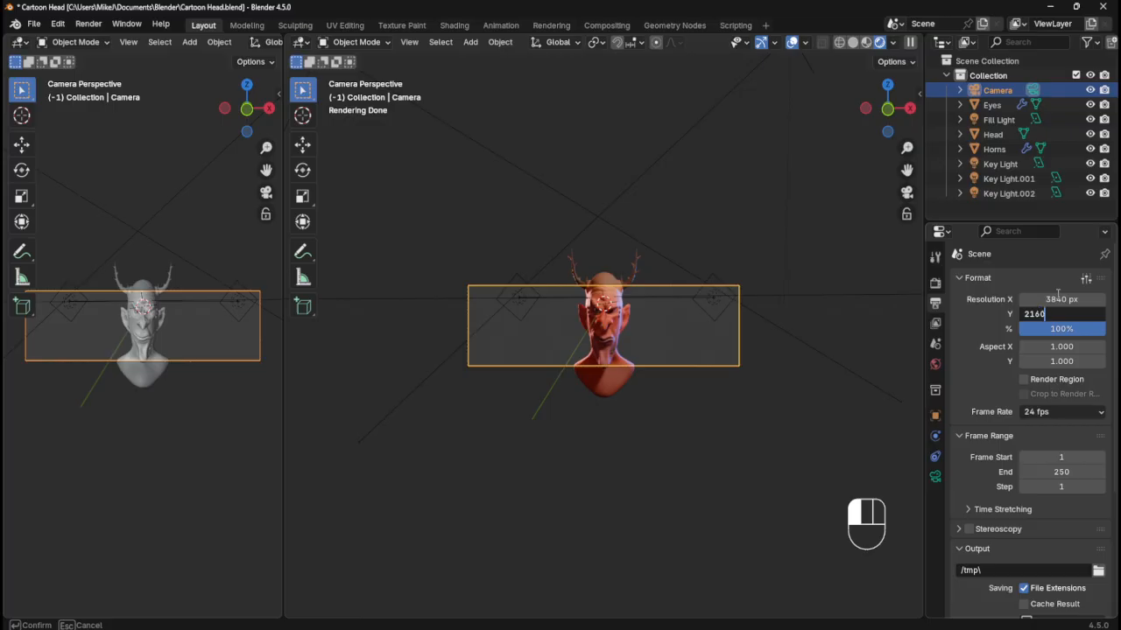
pyautogui.press('Return')
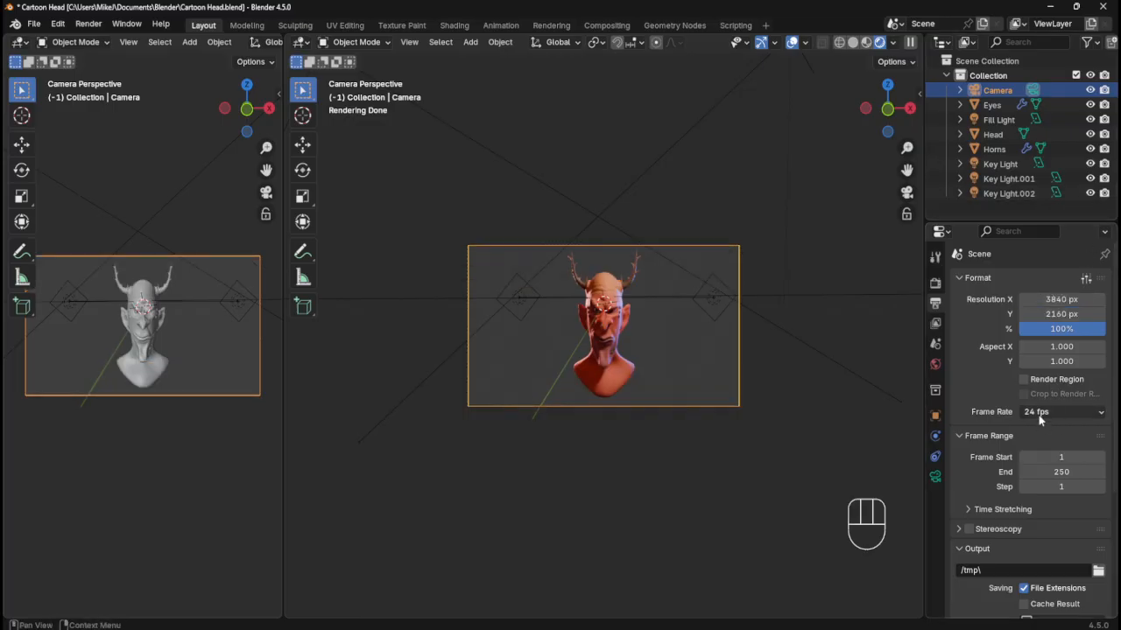
pyautogui.click(1050, 413)
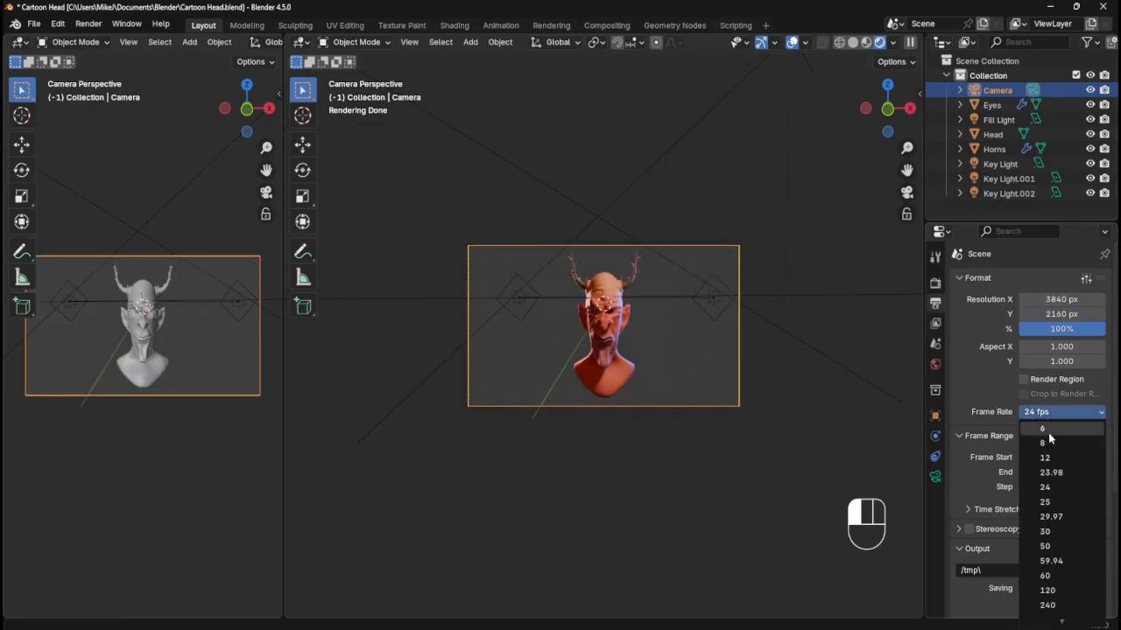
pyautogui.click(1066, 507)
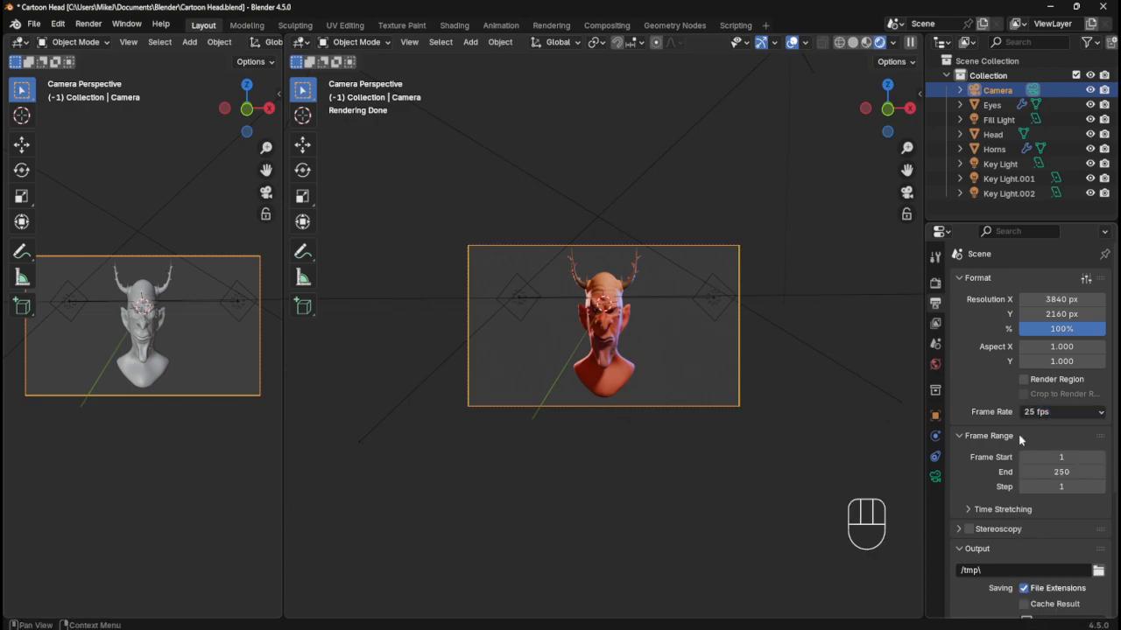
# - Set the render output path to the Blender folder inside Documents
pyautogui.scroll(-1, 1068, 503)
pyautogui.scroll(-1, 1070, 499)
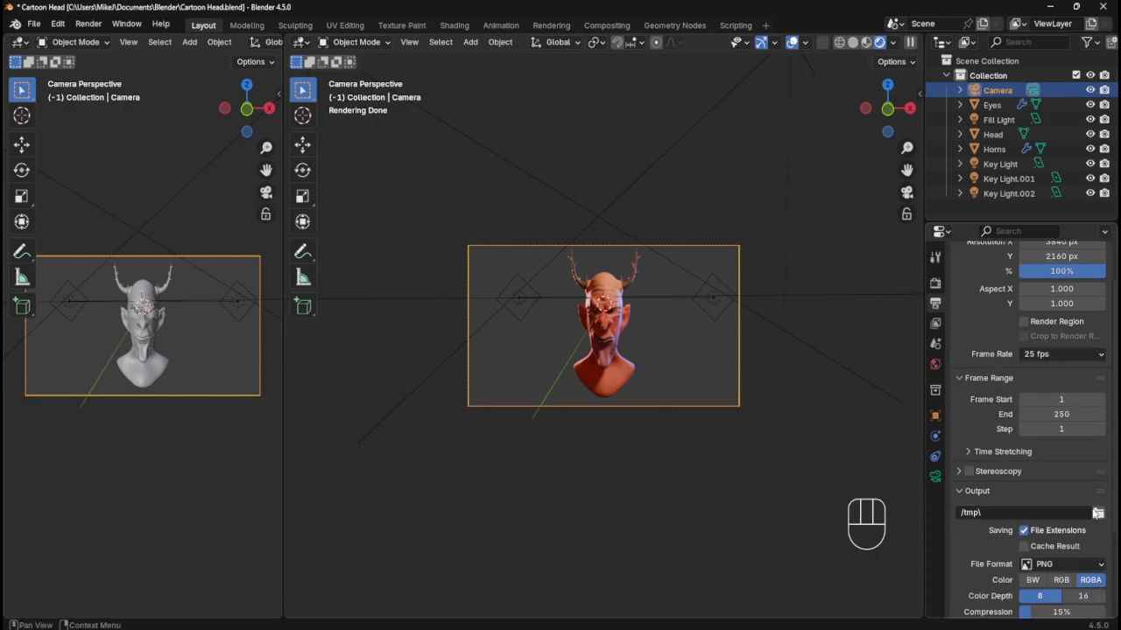
pyautogui.click(1098, 512)
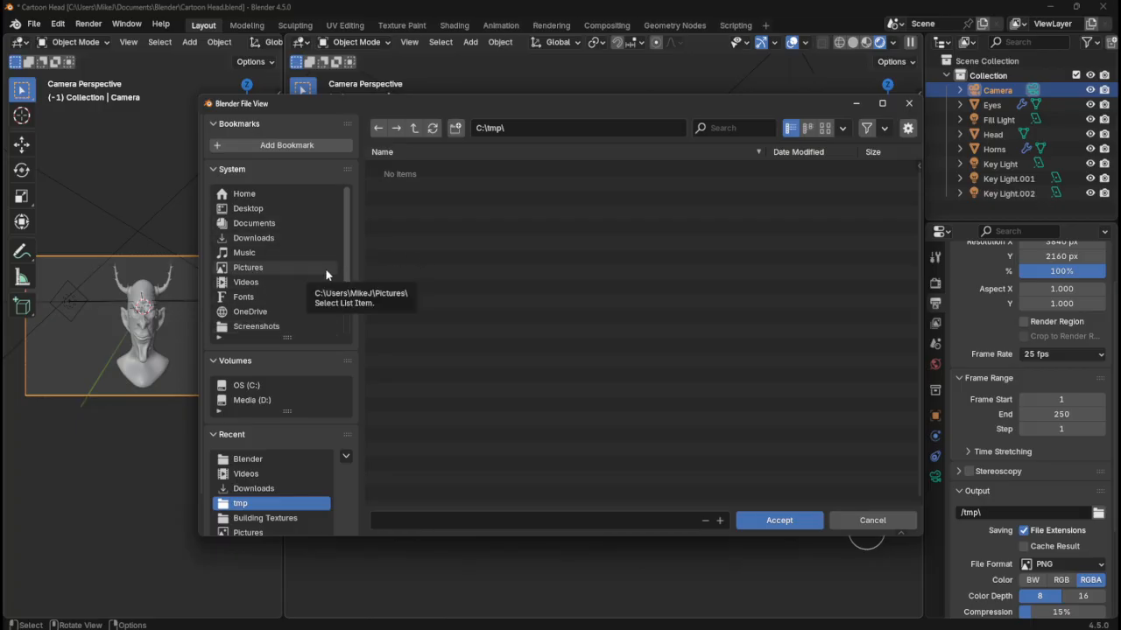
pyautogui.click(296, 230)
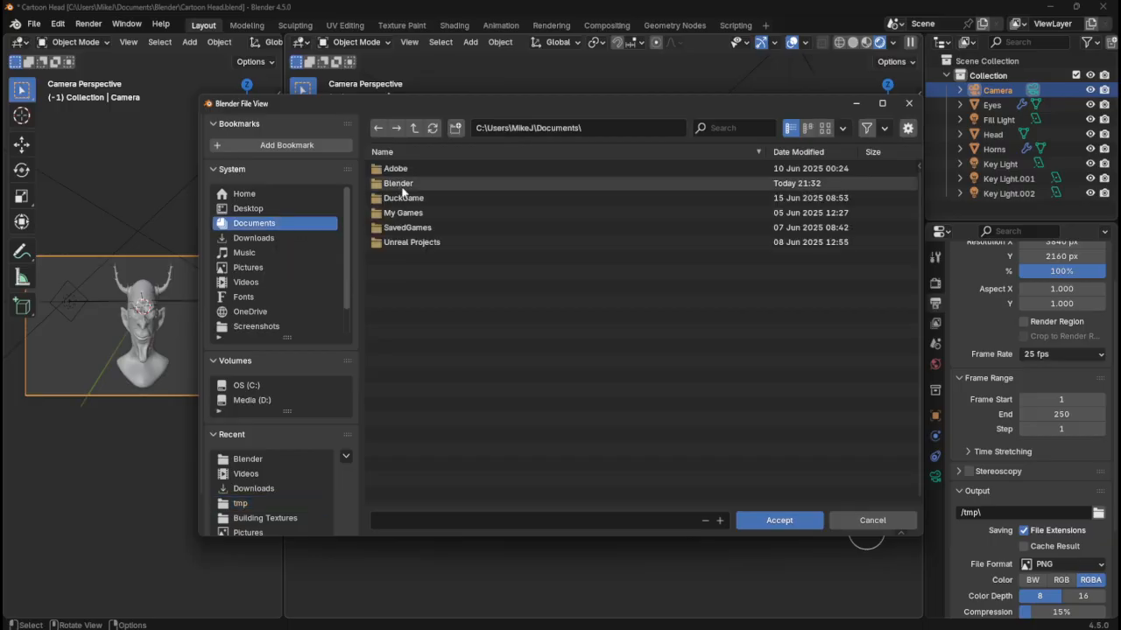
pyautogui.doubleClick(403, 183)
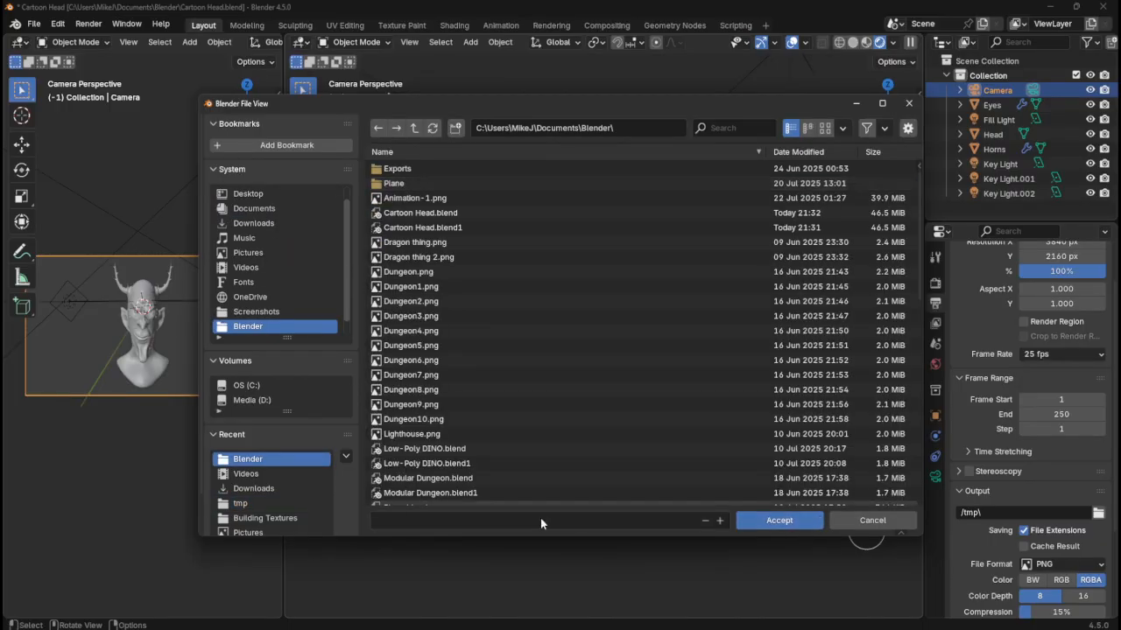
pyautogui.click(774, 527)
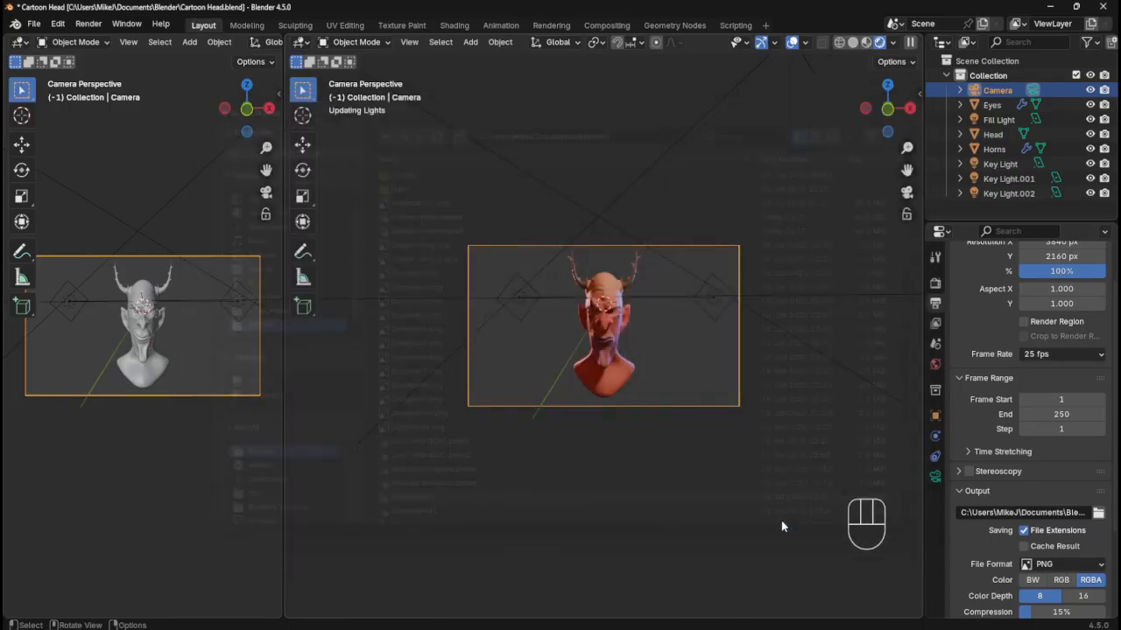
pyautogui.click(1098, 513)
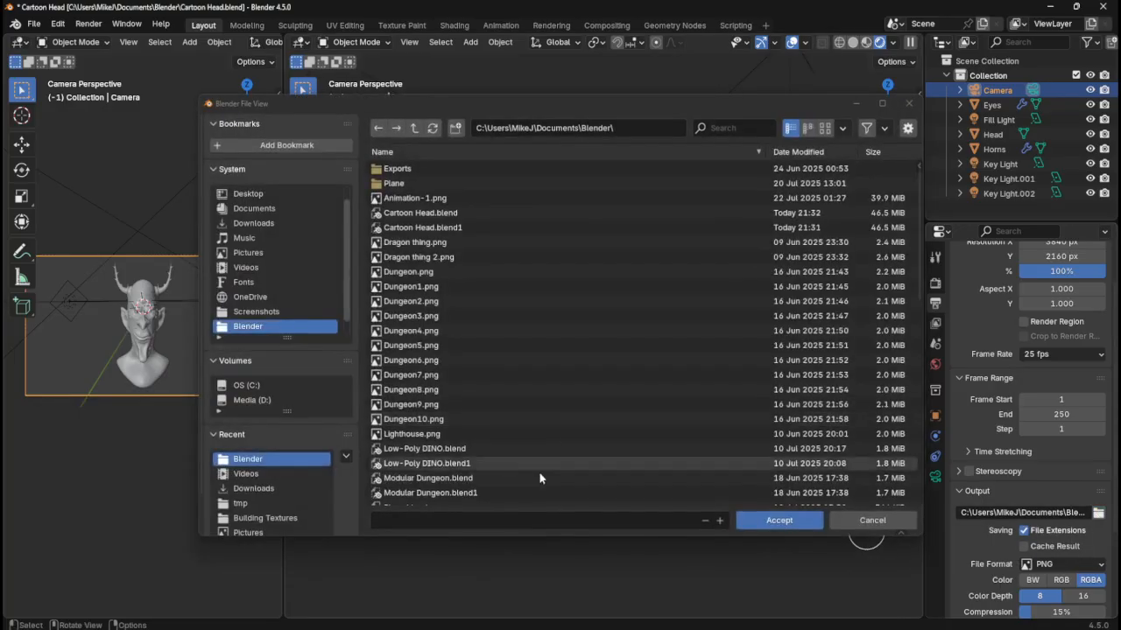
pyautogui.click(886, 525)
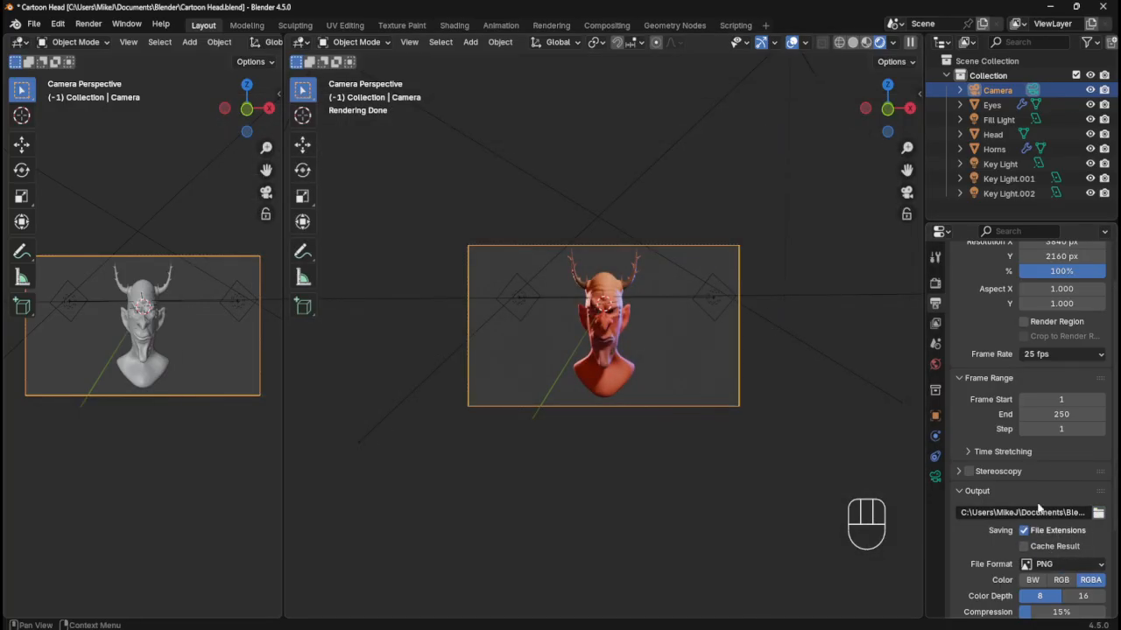
# - Set the end frame of the frame range to 100
pyautogui.scroll(2, 1007, 421)
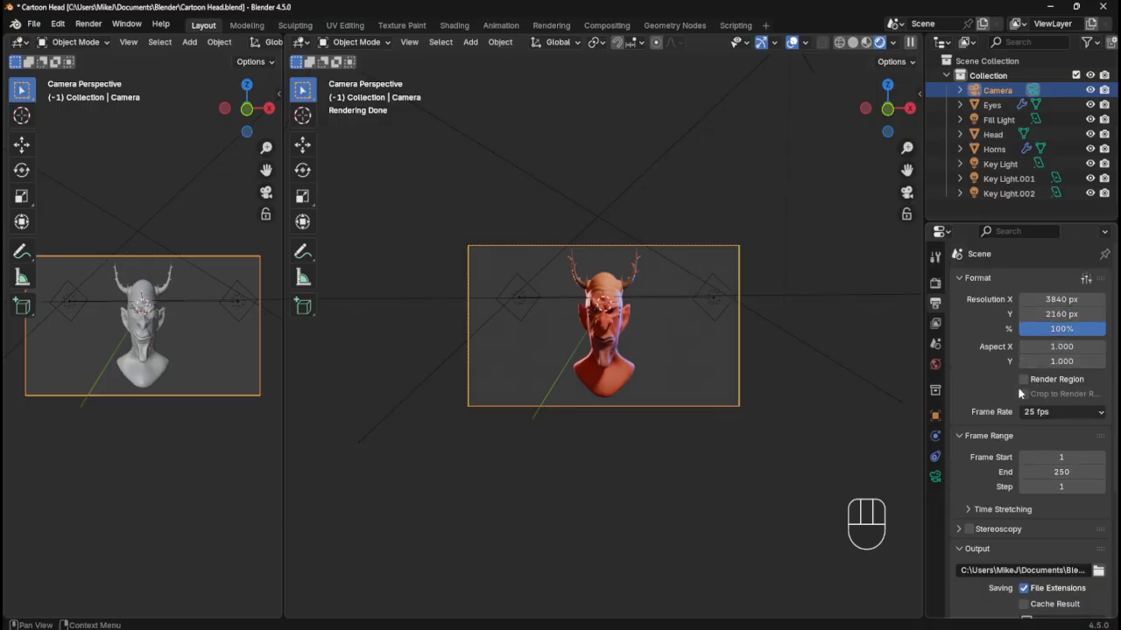
pyautogui.scroll(-1, 995, 477)
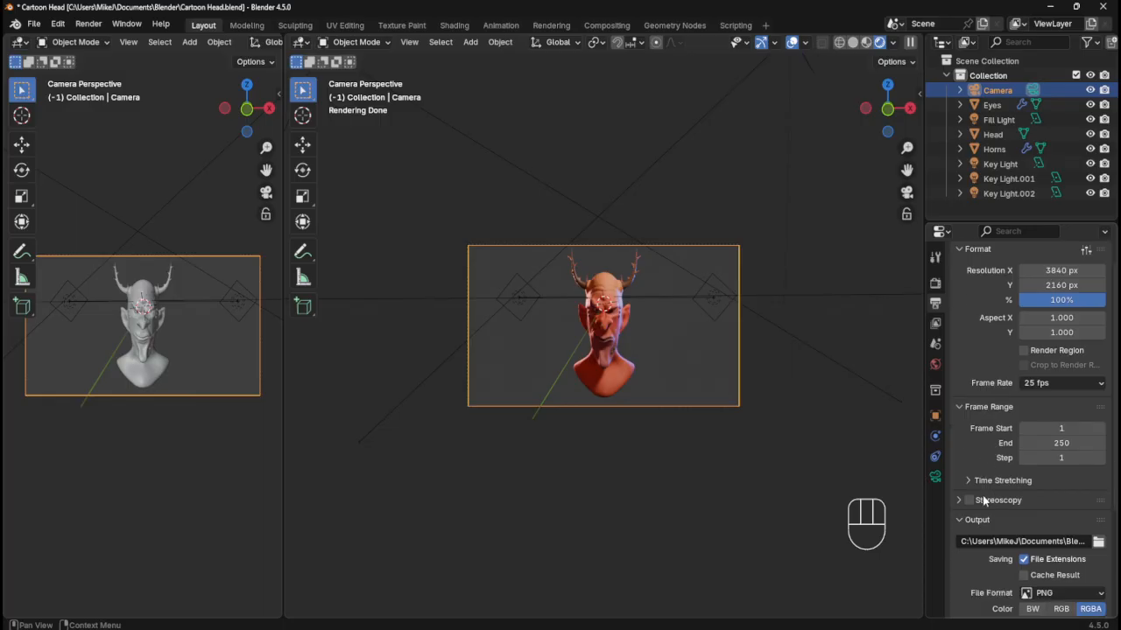
pyautogui.click(1070, 443)
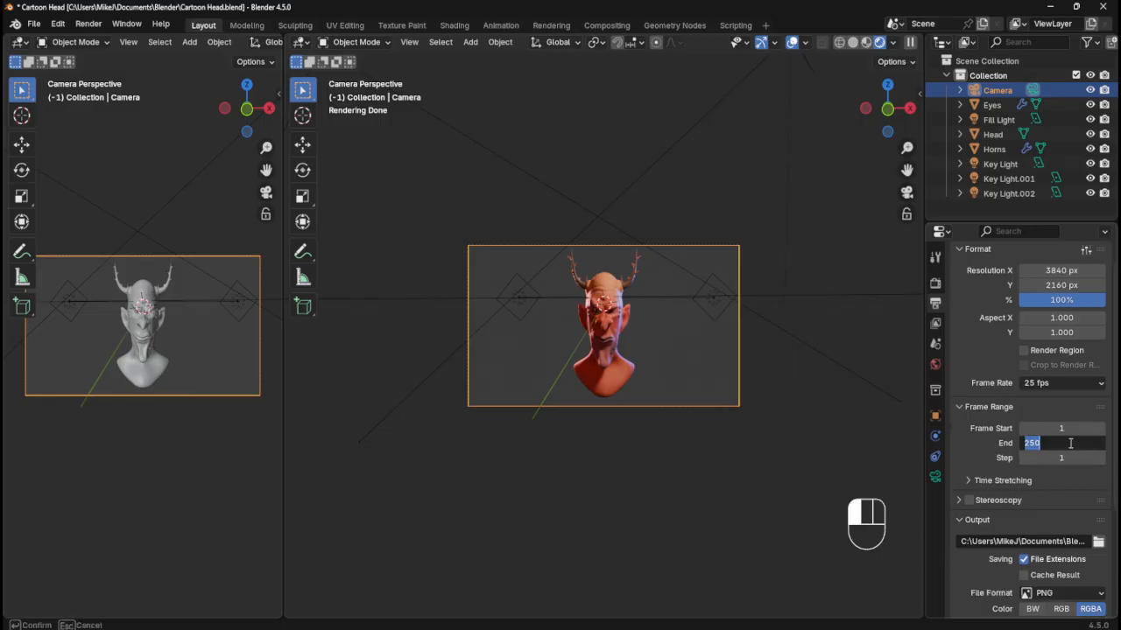
pyautogui.write('25')
pyautogui.press('BackSpace')
pyautogui.press('BackSpace')
pyautogui.write('100')
pyautogui.press('Return')
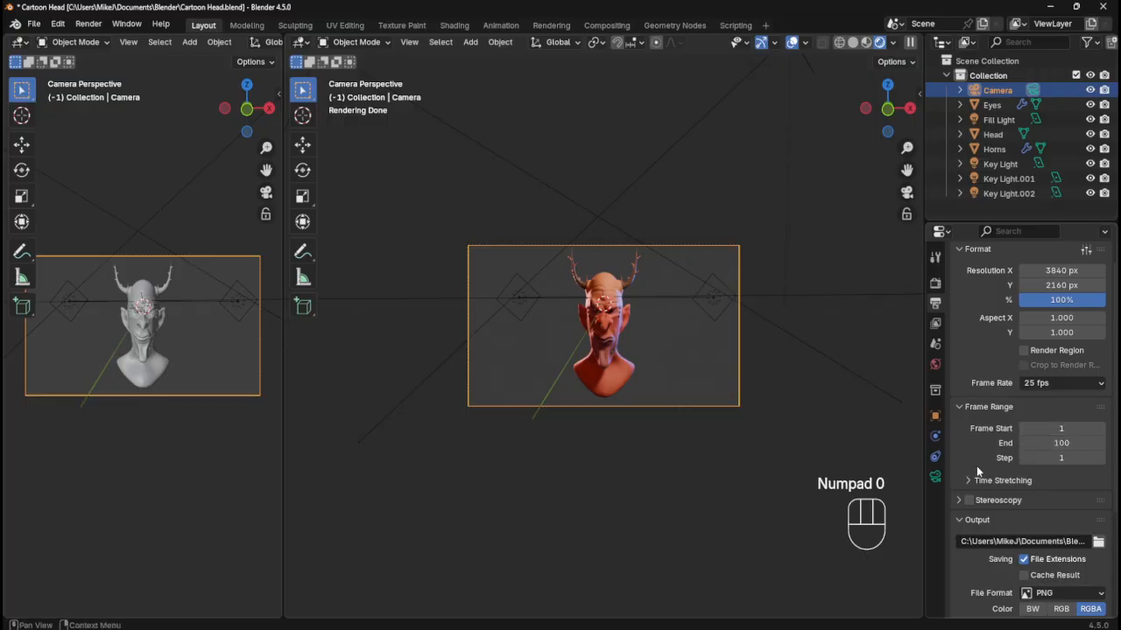
# - Set the PNG output's color depth to 16 and its compression to 100%
pyautogui.scroll(-2, 977, 465)
pyautogui.scroll(-3, 980, 465)
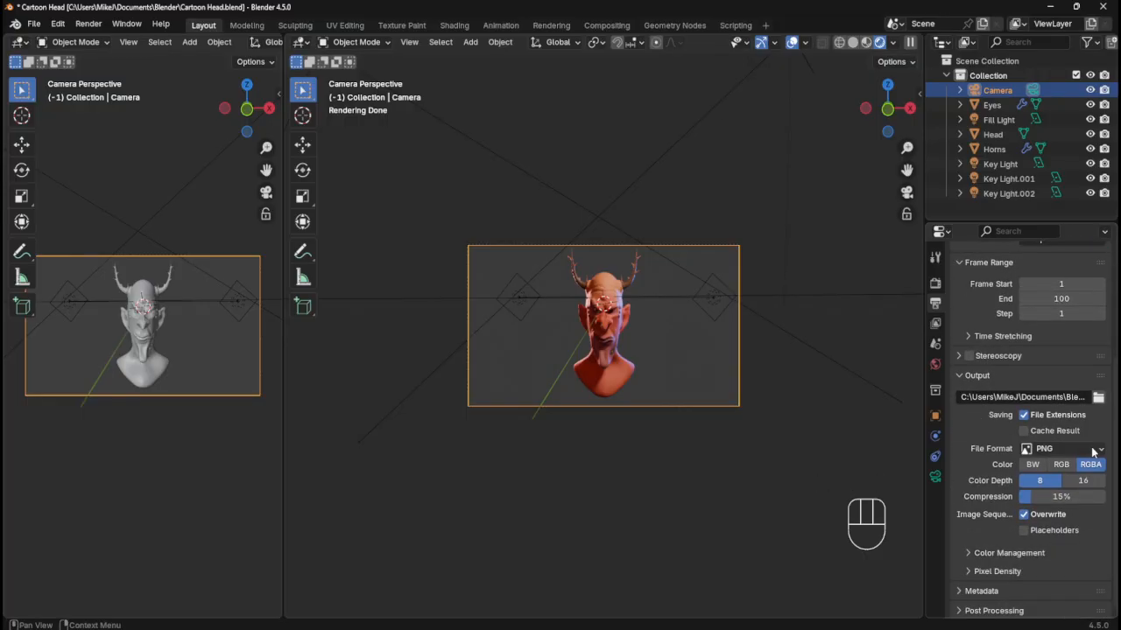
pyautogui.click(1084, 480)
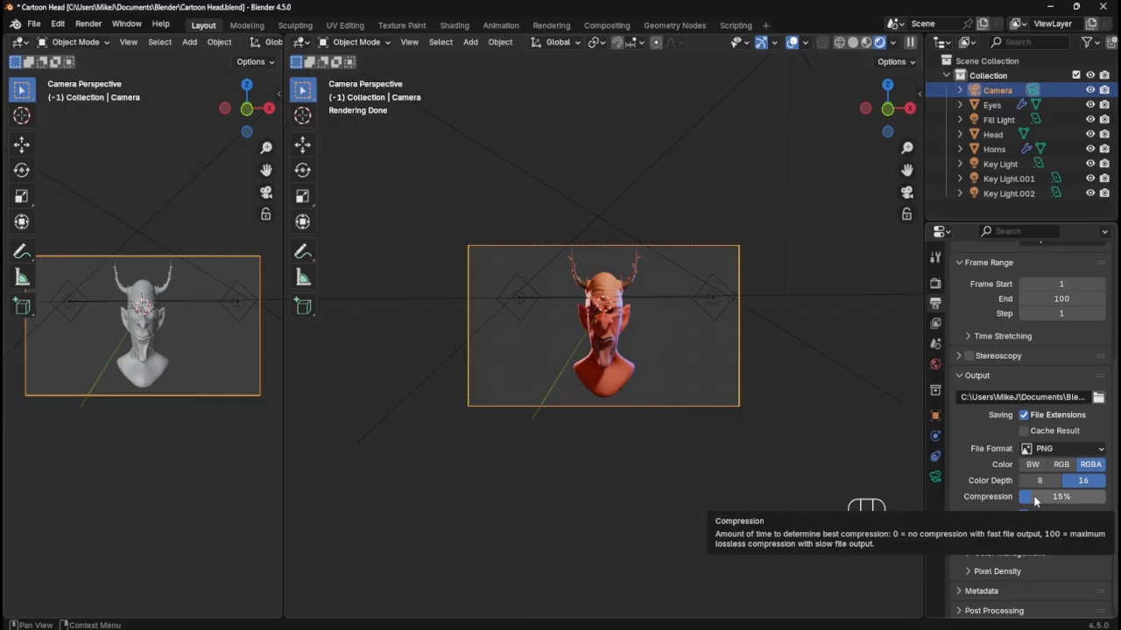
pyautogui.moveTo(1034, 502); pyautogui.dragTo(1111, 501)
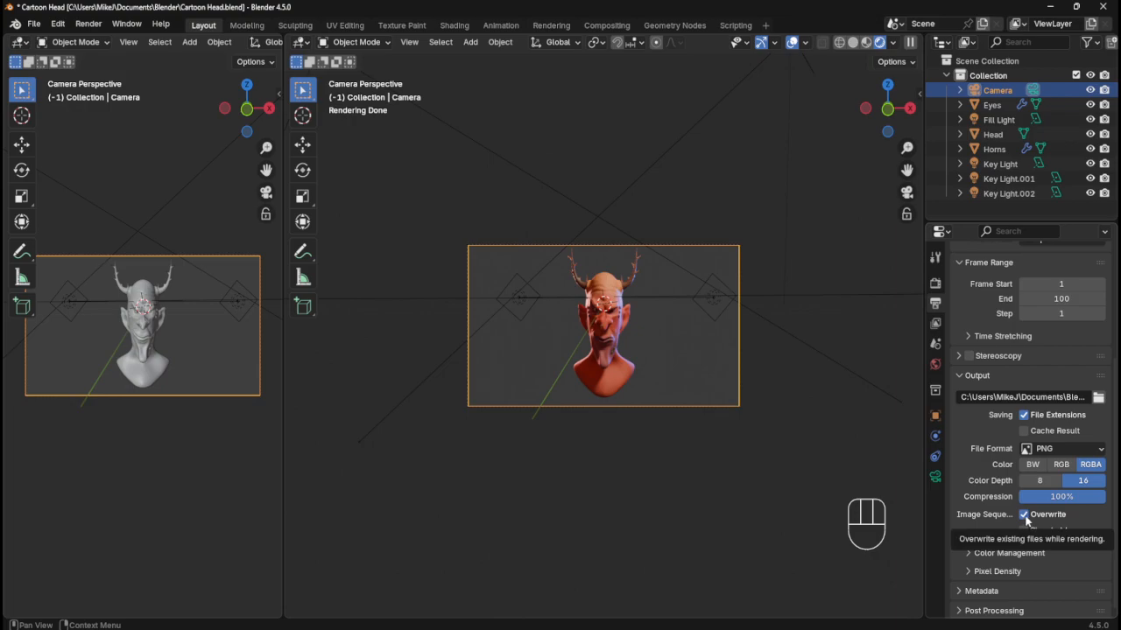
# - Disable overwriting of existing files for the output image sequence and check the output's color management options
pyautogui.click(1024, 517)
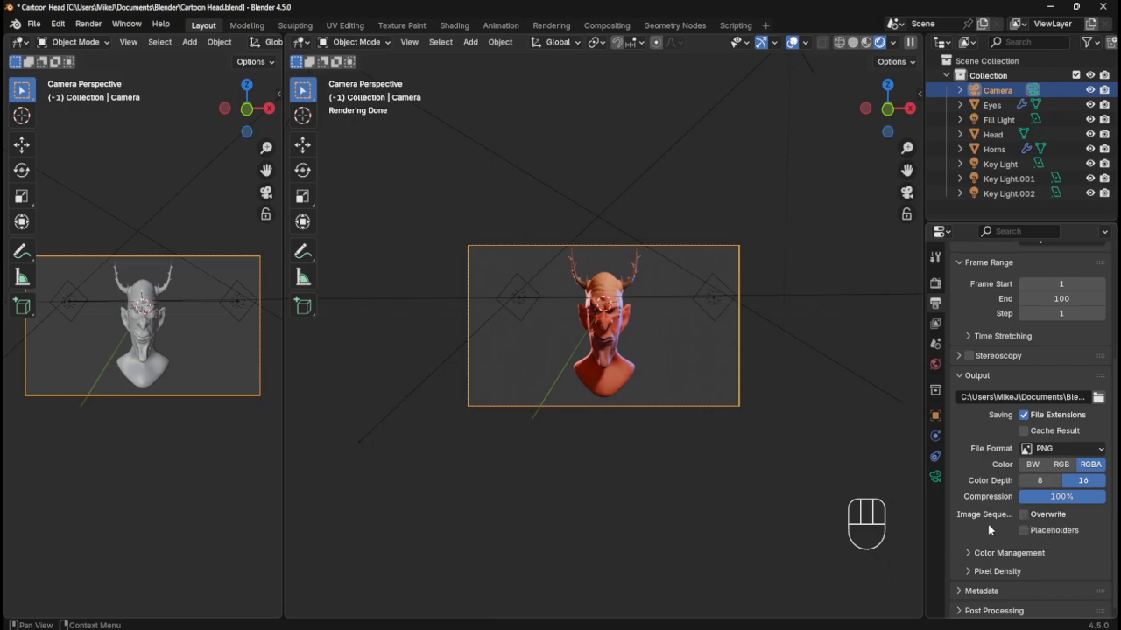
pyautogui.click(968, 553)
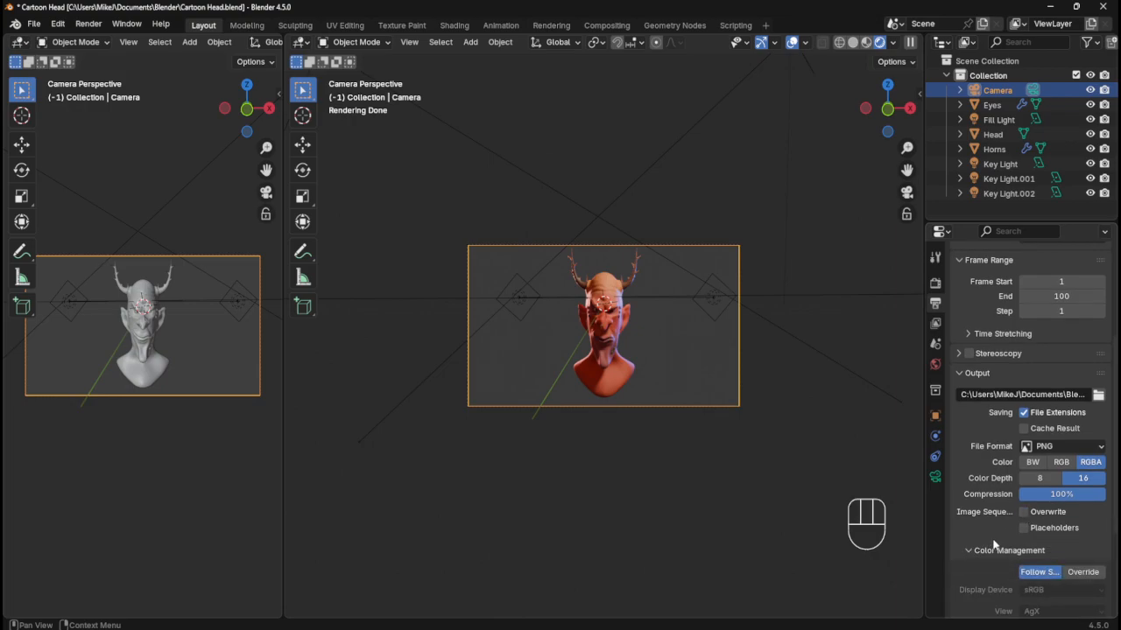
pyautogui.scroll(-3, 967, 525)
pyautogui.click(969, 435)
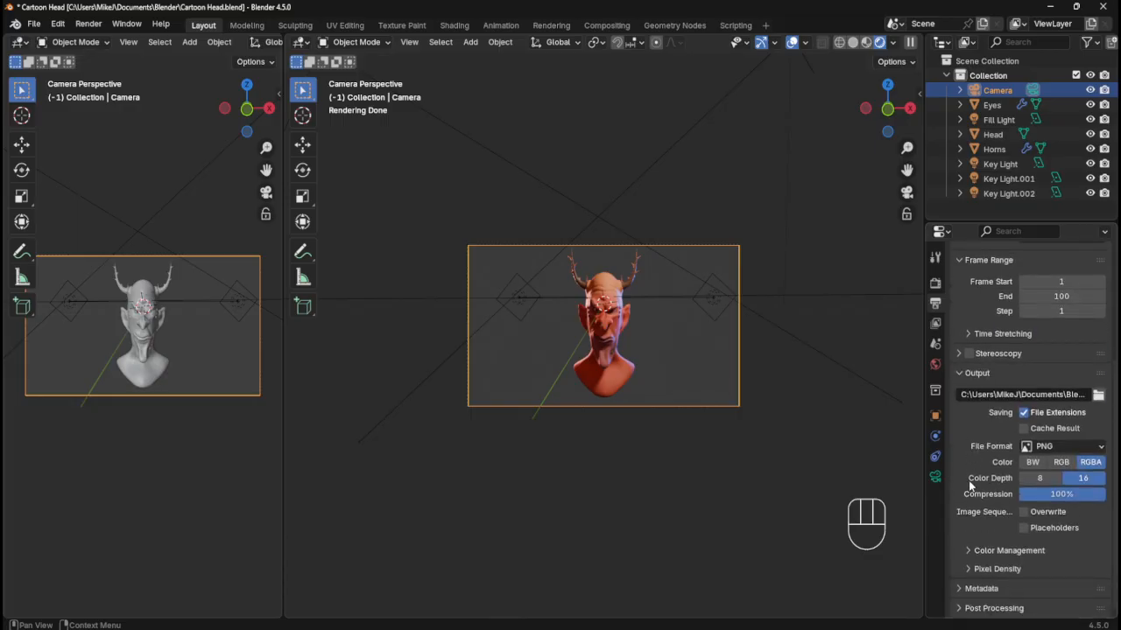
# - Set the output's pixel density to 300 pixels per inch
pyautogui.click(967, 569)
pyautogui.scroll(-1, 1007, 554)
pyautogui.doubleClick(1065, 560)
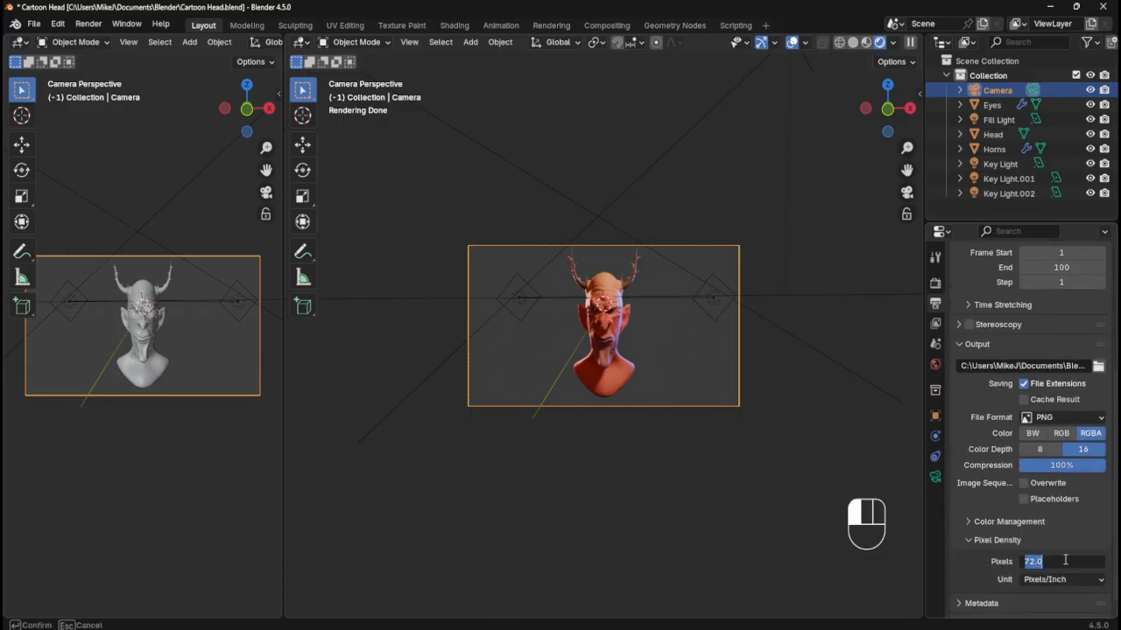
pyautogui.write('300')
pyautogui.press('Return')
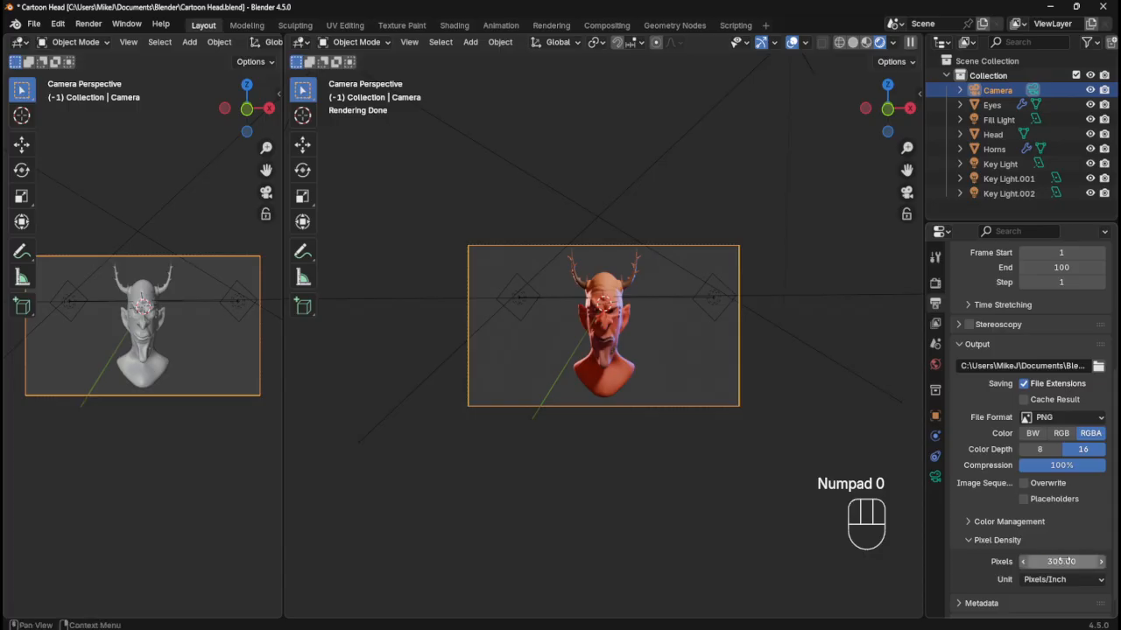
pyautogui.click(1067, 584)
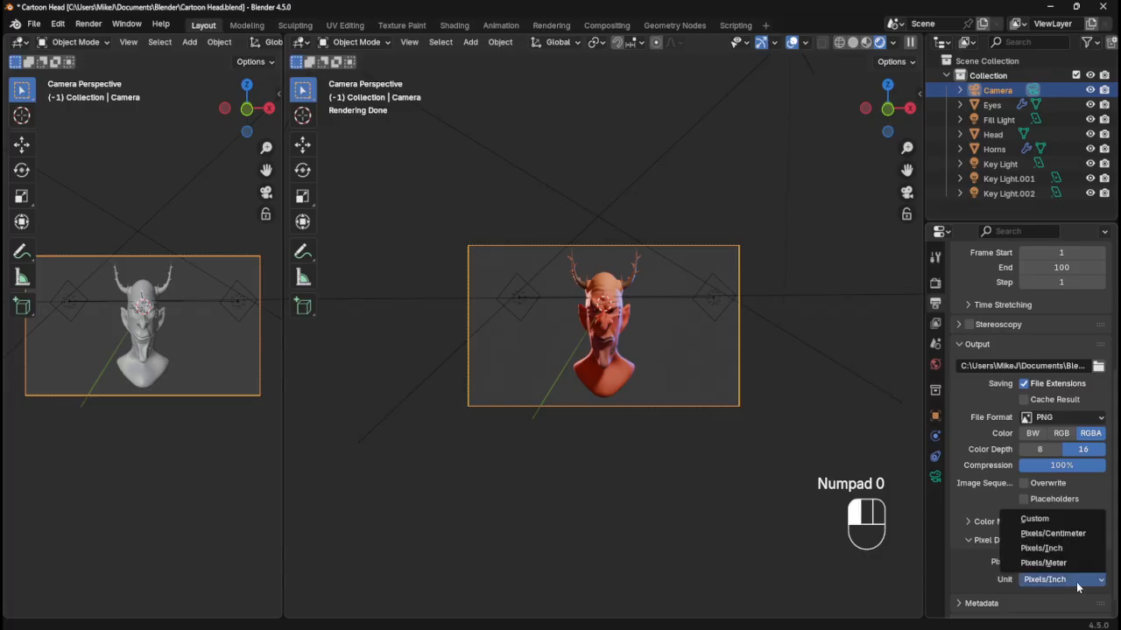
pyautogui.click(1077, 584)
pyautogui.scroll(-1, 998, 560)
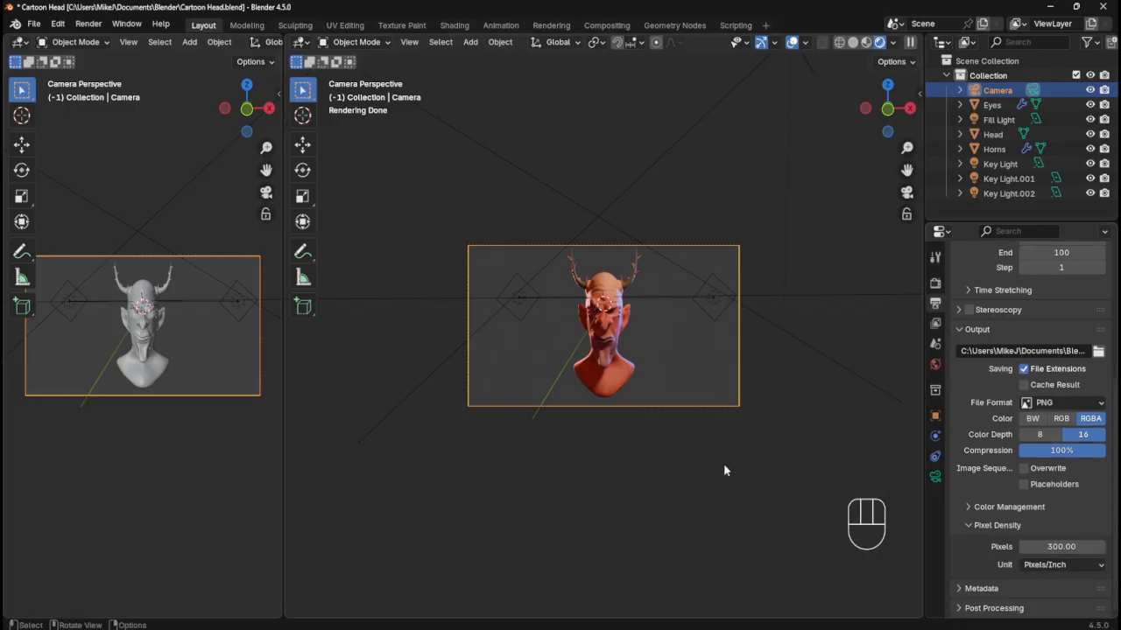
# - Save the project and render the head from the front camera view, fitting the whole render result in view
pyautogui.hotkey('ctrl', 's')
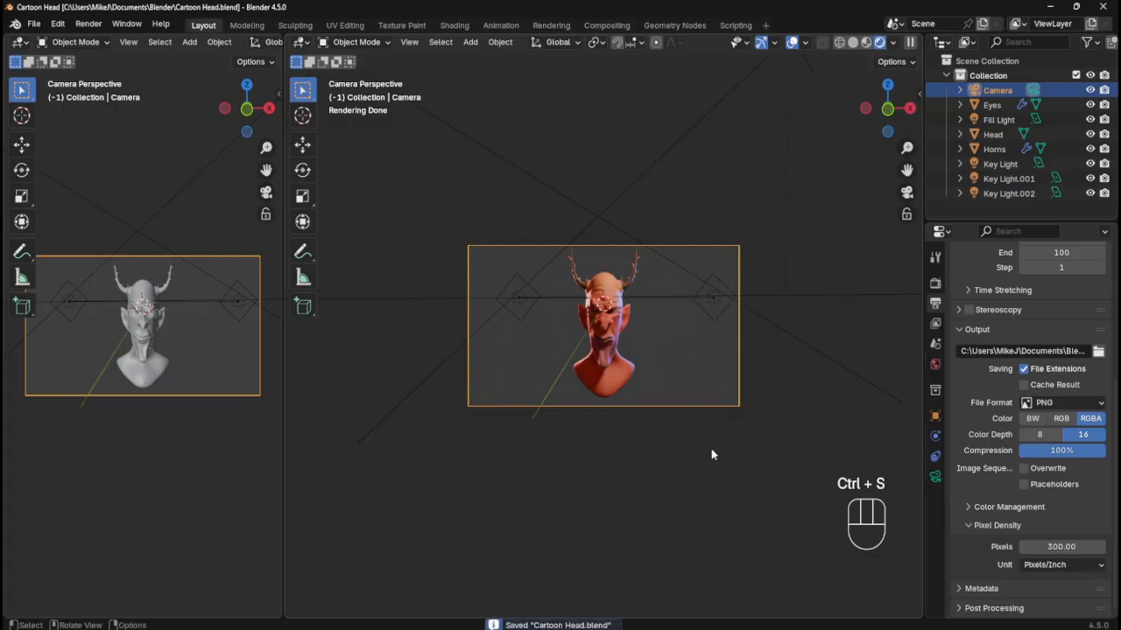
pyautogui.press('F12')
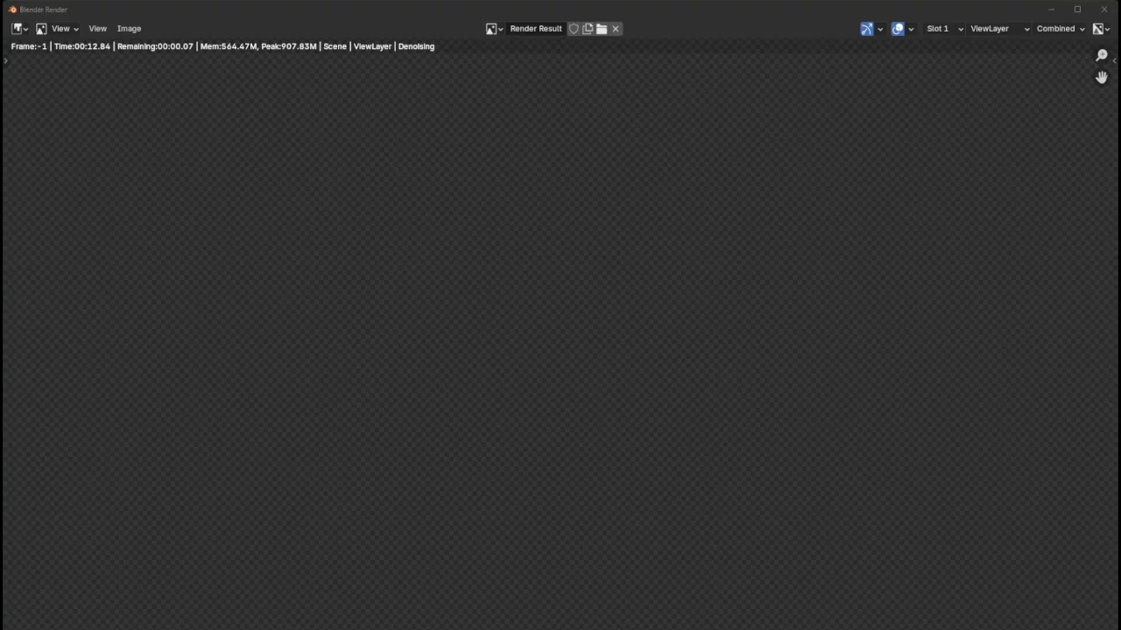
pyautogui.scroll(-5, 725, 298)
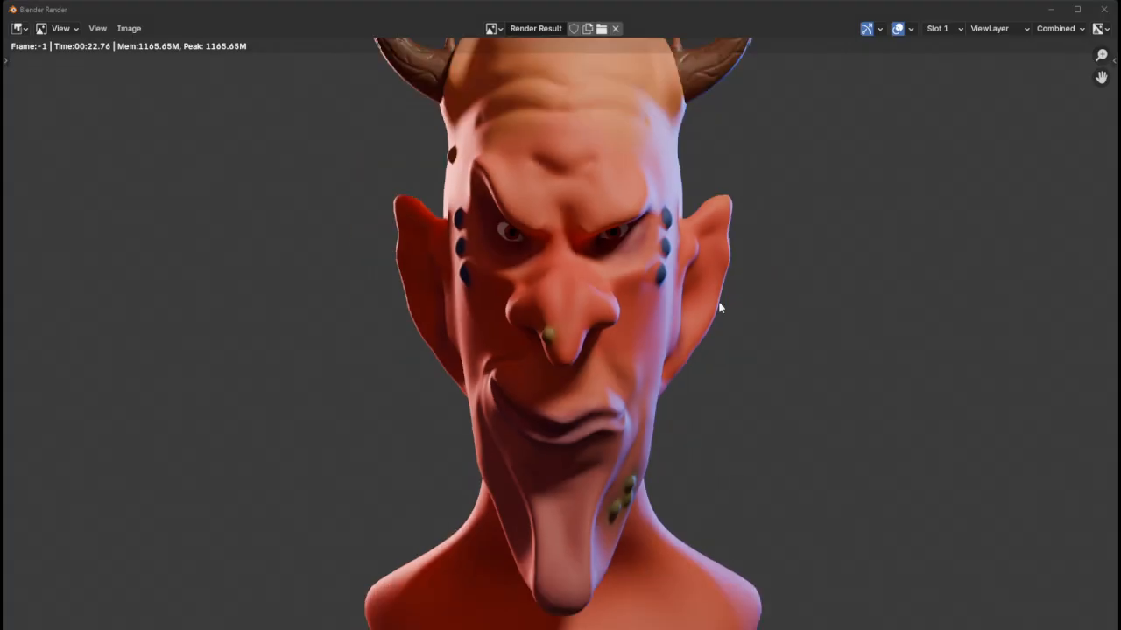
pyautogui.scroll(-1, 719, 307)
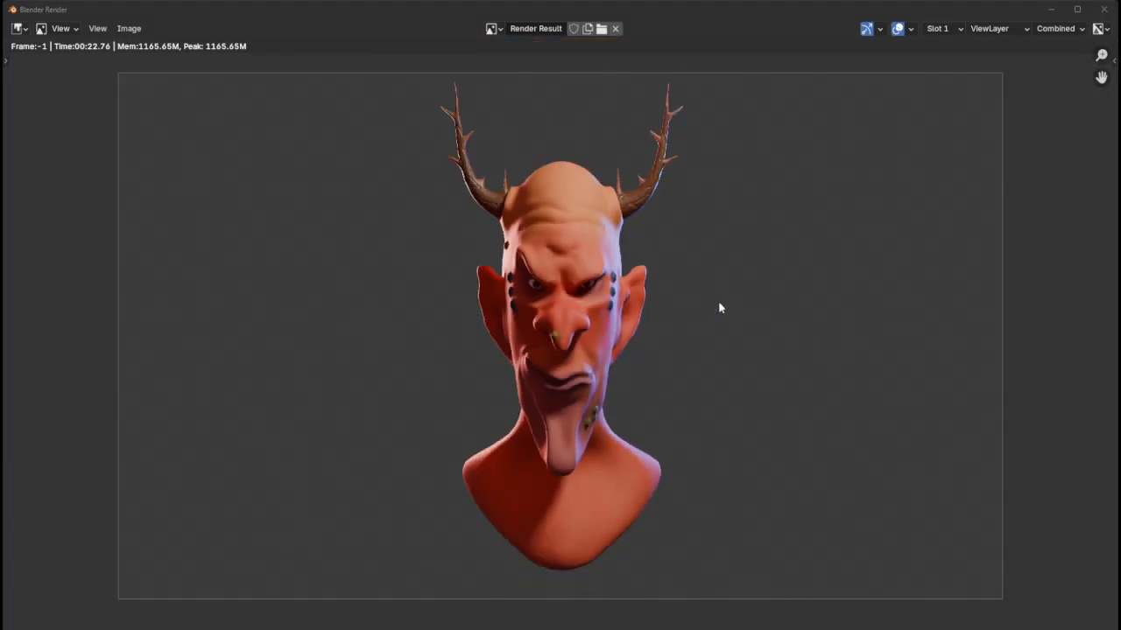
pyautogui.scroll(1, 720, 307)
pyautogui.scroll(-1, 720, 308)
# - Save the rendered image as Devil-1 in the Blender folder inside Documents, keeping the 16-bit RGBA PNG settings
pyautogui.click(129, 28)
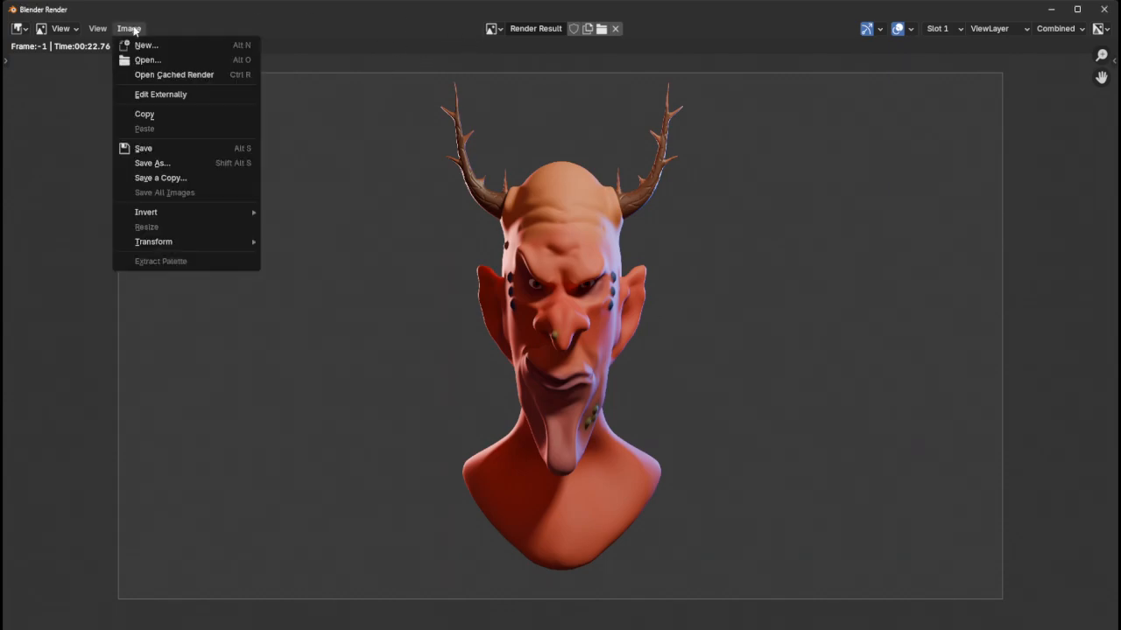
pyautogui.click(162, 149)
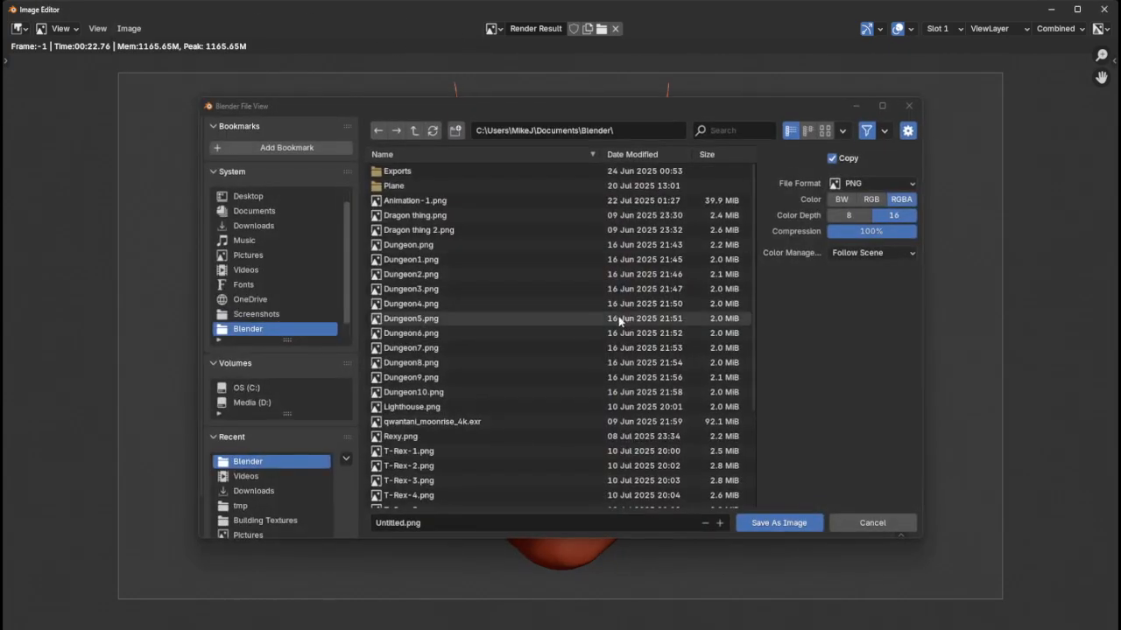
pyautogui.click(451, 524)
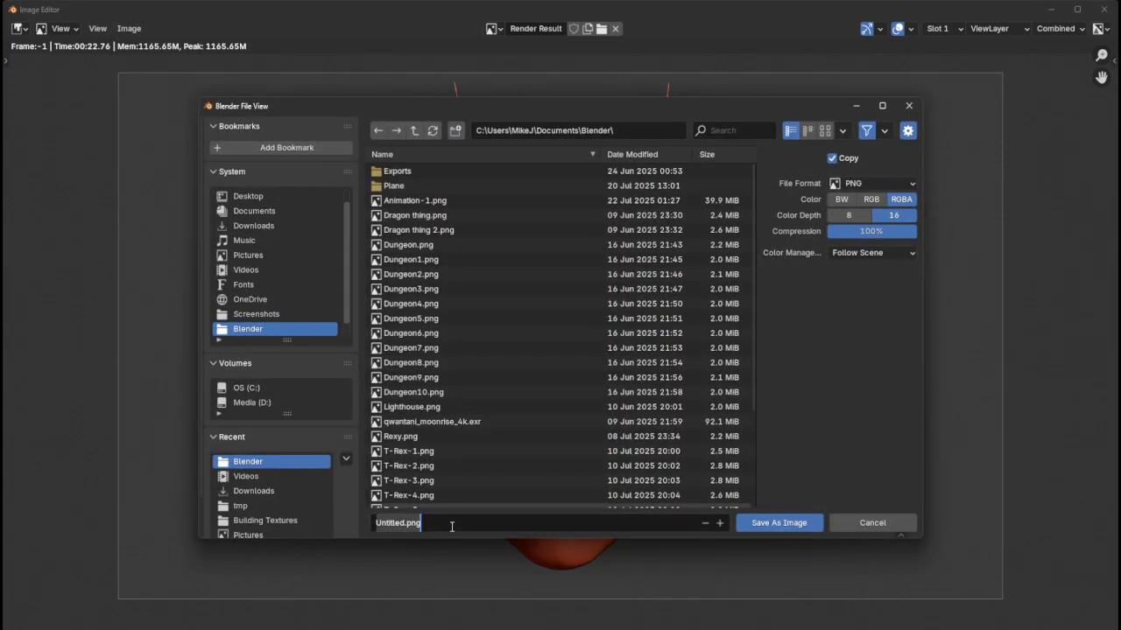
pyautogui.write('Horr')
pyautogui.press('BackSpace')
pyautogui.press('BackSpace')
pyautogui.press('BackSpace')
pyautogui.press('BackSpace')
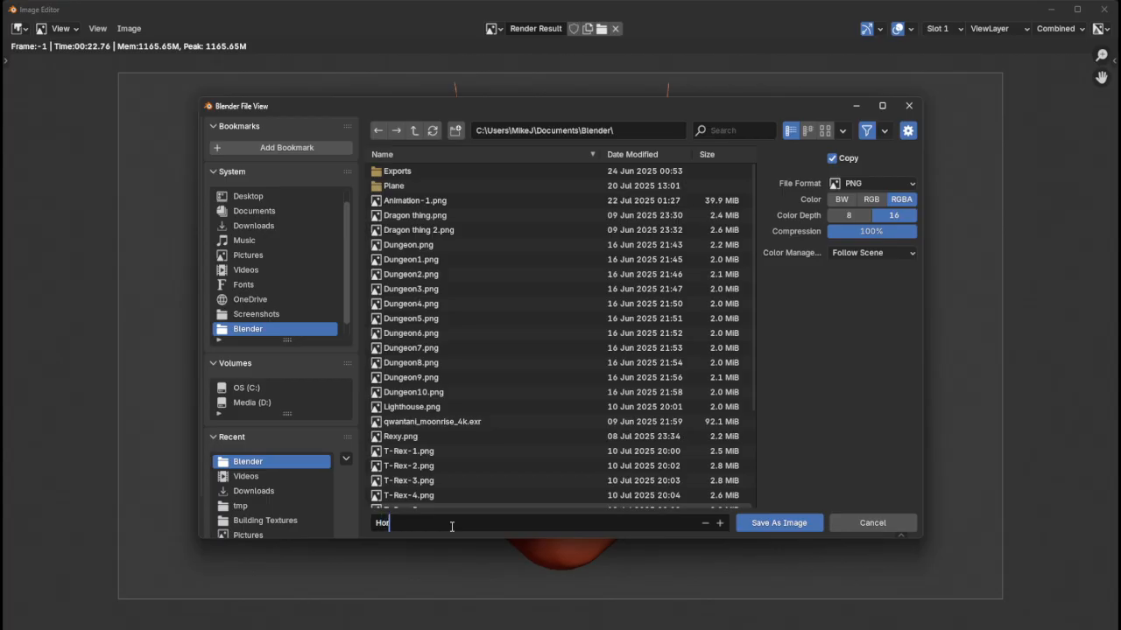
pyautogui.write('Devil-1')
pyautogui.click(793, 526)
pyautogui.click(792, 524)
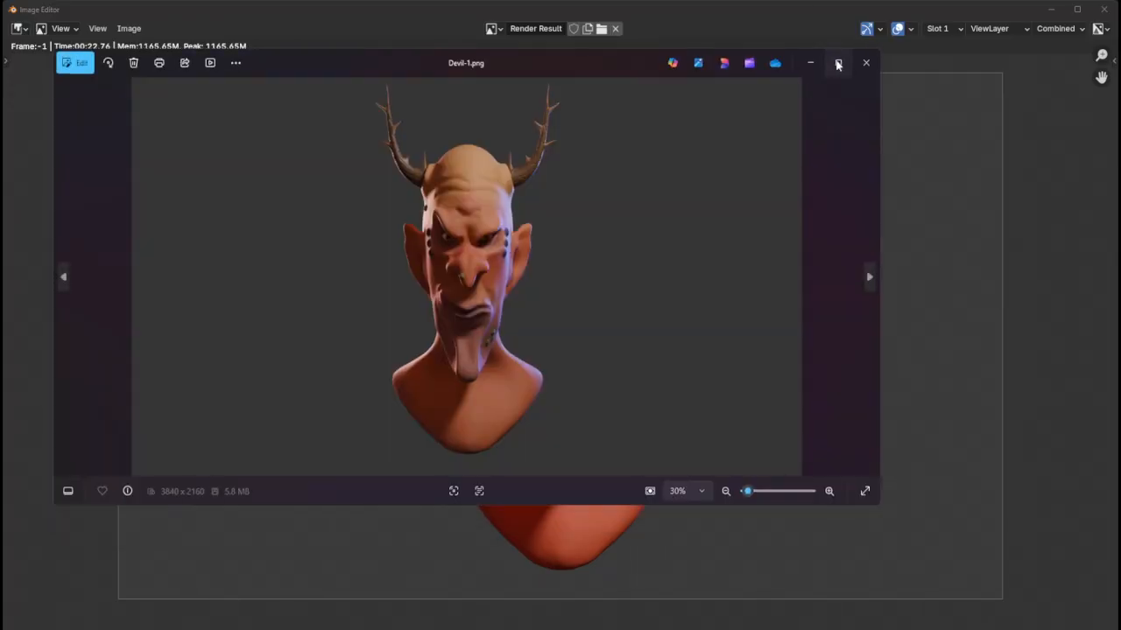
# - View Devil-1.png maximized in the image viewer and examine the face and horns up close
pyautogui.click(838, 63)
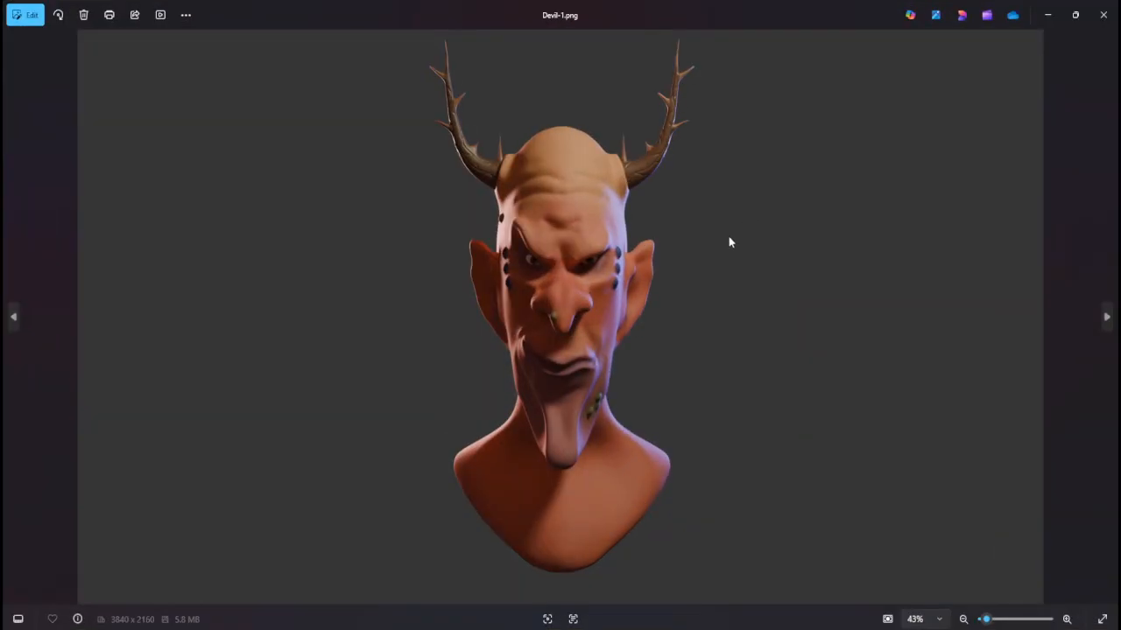
pyautogui.scroll(6, 658, 303)
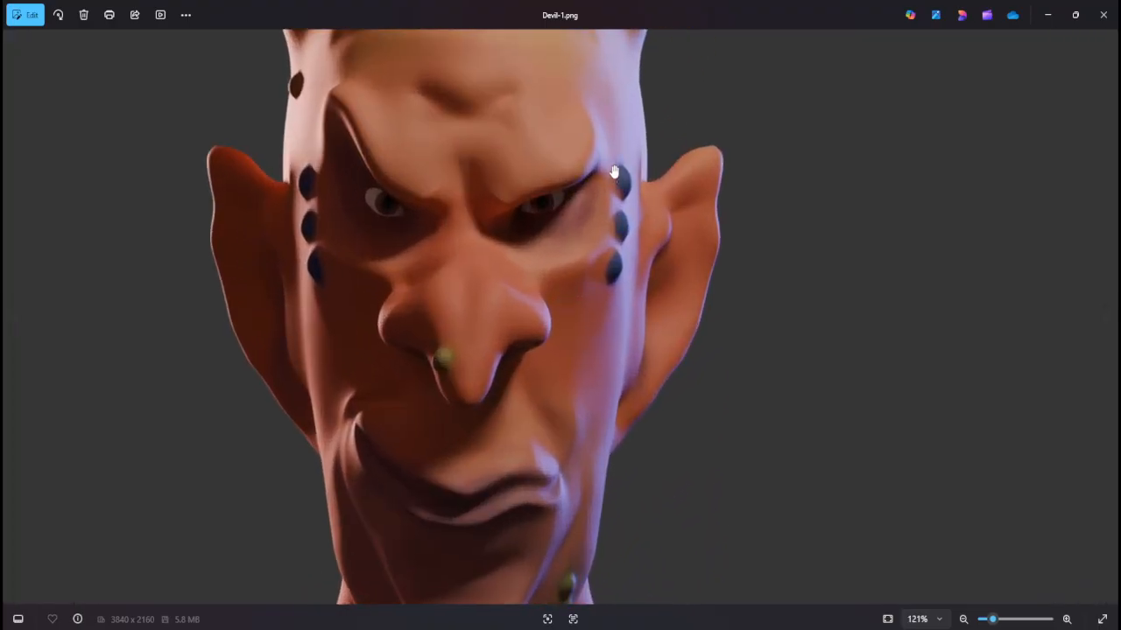
pyautogui.moveTo(612, 174); pyautogui.dragTo(644, 369)
pyautogui.moveTo(637, 233); pyautogui.dragTo(641, 397)
pyautogui.scroll(-1, 649, 308)
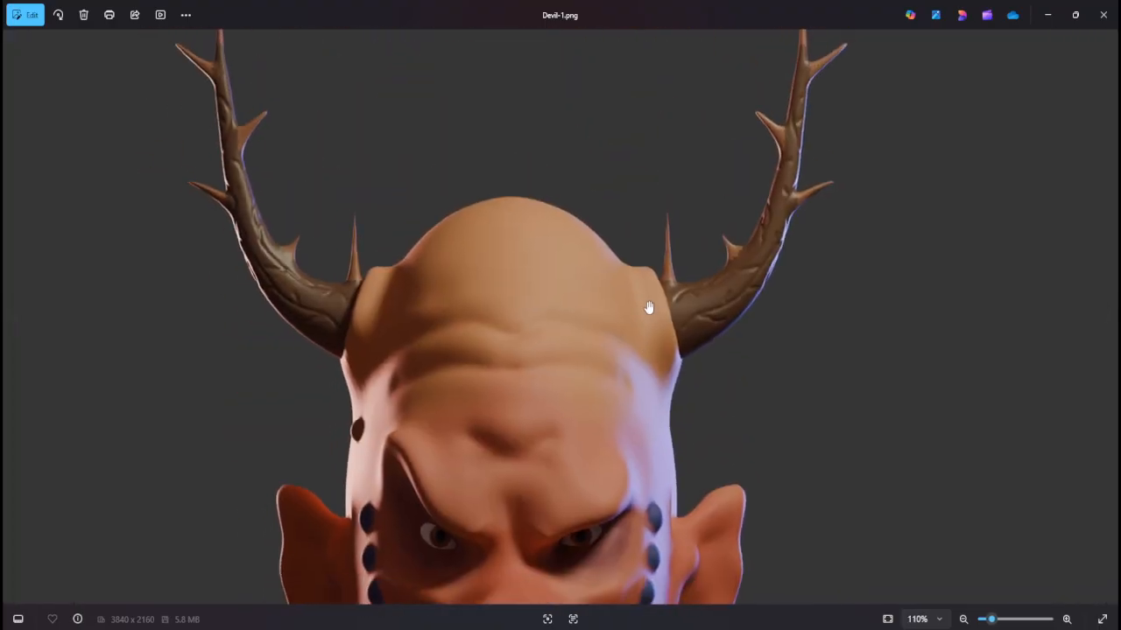
pyautogui.rightClick(650, 305)
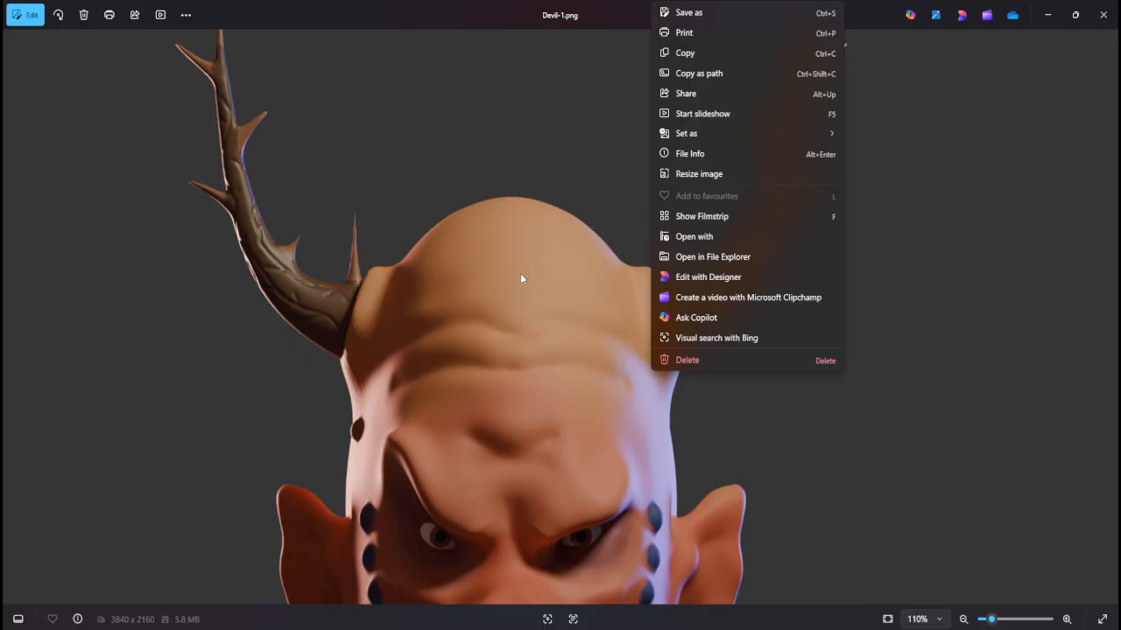
pyautogui.click(337, 182)
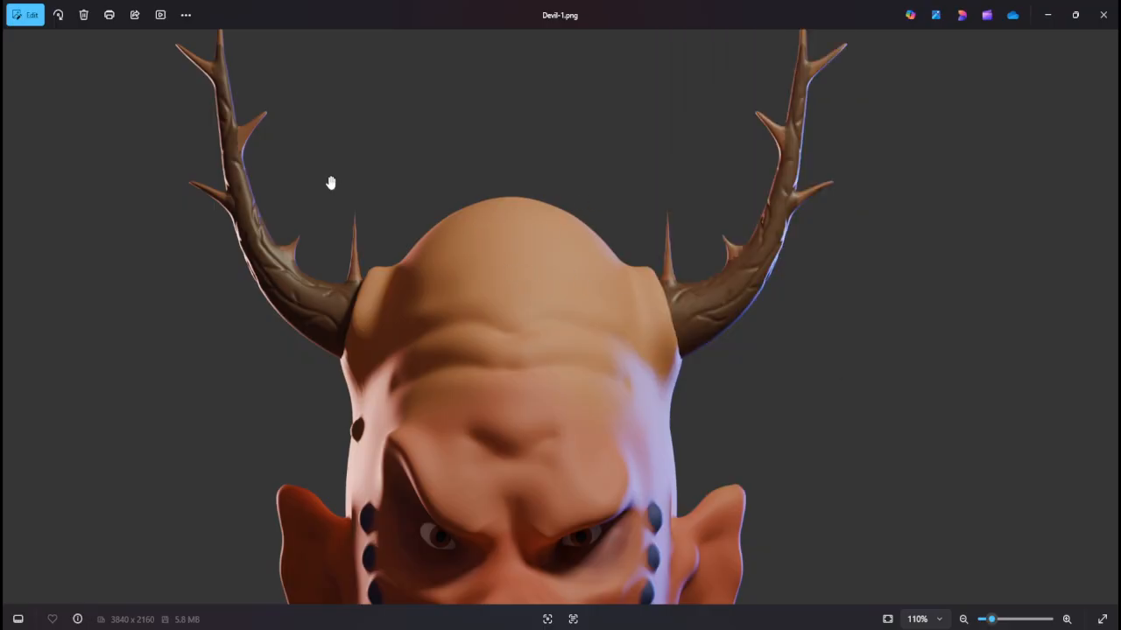
pyautogui.click(185, 15)
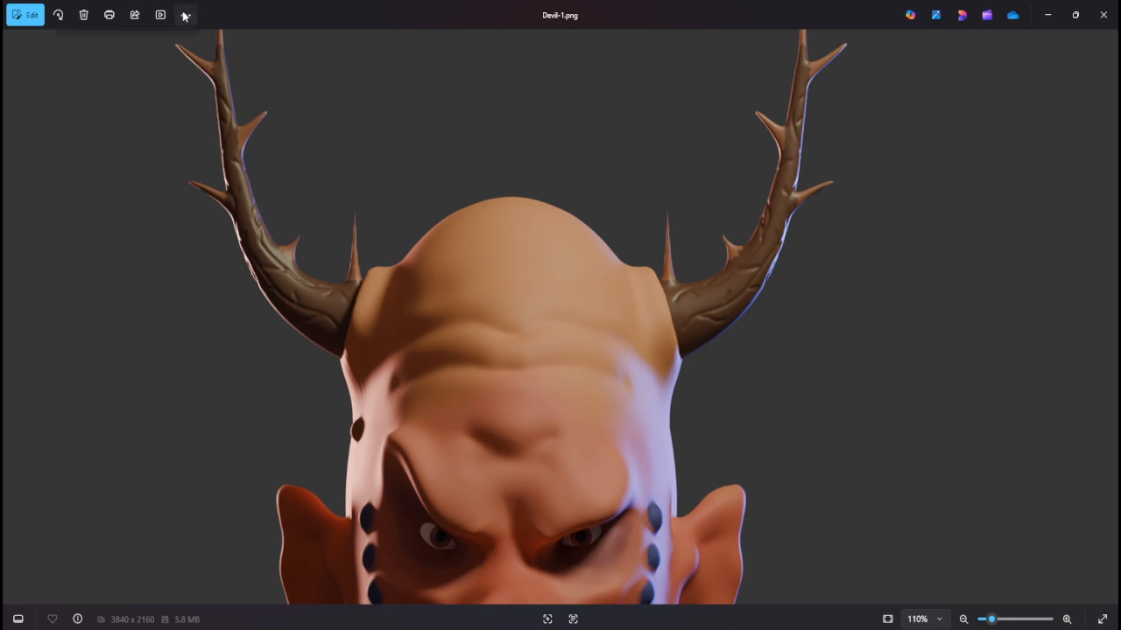
pyautogui.click(588, 282)
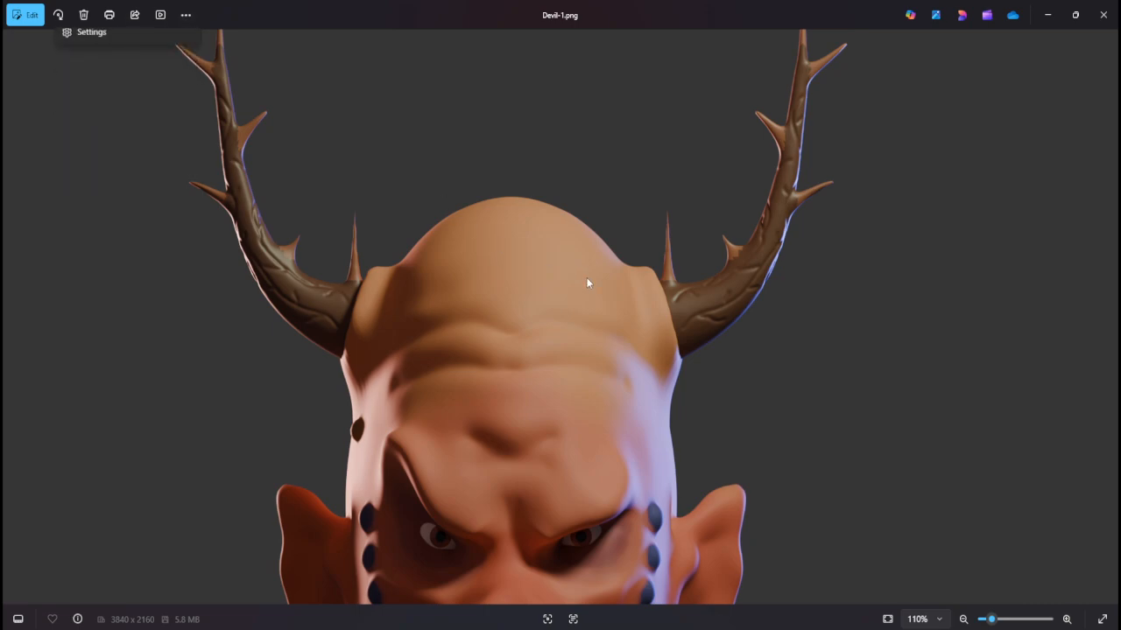
# - Examine the saved render at 100% zoom from the horns to the shoulders, and close the image and render windows
pyautogui.click(937, 620)
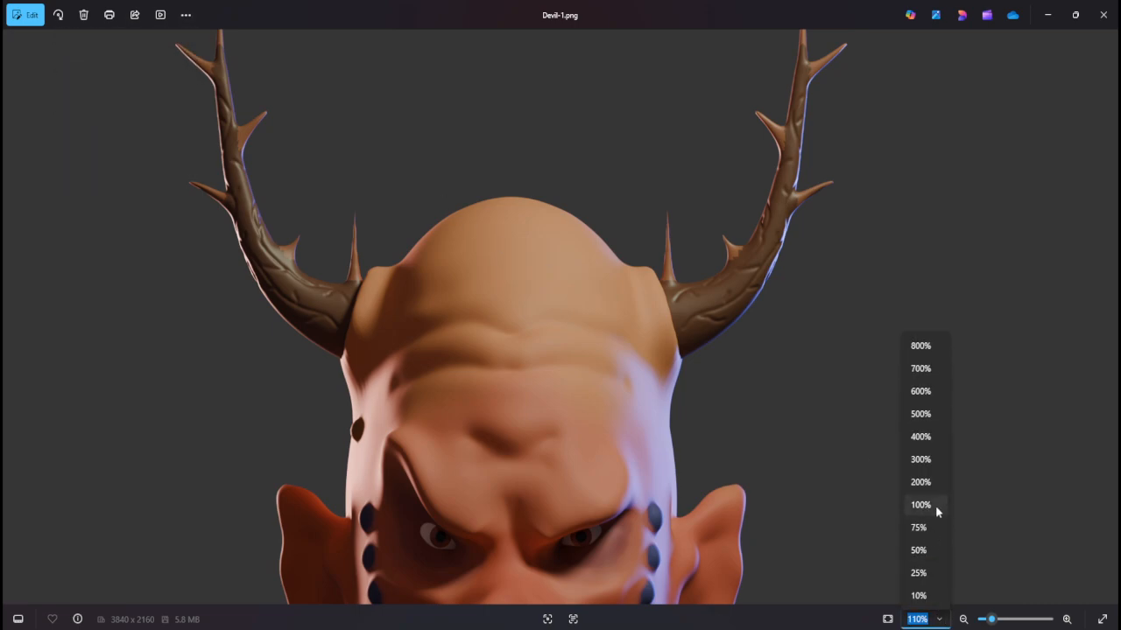
pyautogui.click(935, 505)
pyautogui.moveTo(689, 456); pyautogui.dragTo(765, 398)
pyautogui.moveTo(723, 205); pyautogui.dragTo(614, 356)
pyautogui.moveTo(630, 458); pyautogui.dragTo(662, 256)
pyautogui.moveTo(667, 409); pyautogui.dragTo(655, 286)
pyautogui.moveTo(645, 420); pyautogui.dragTo(813, 289)
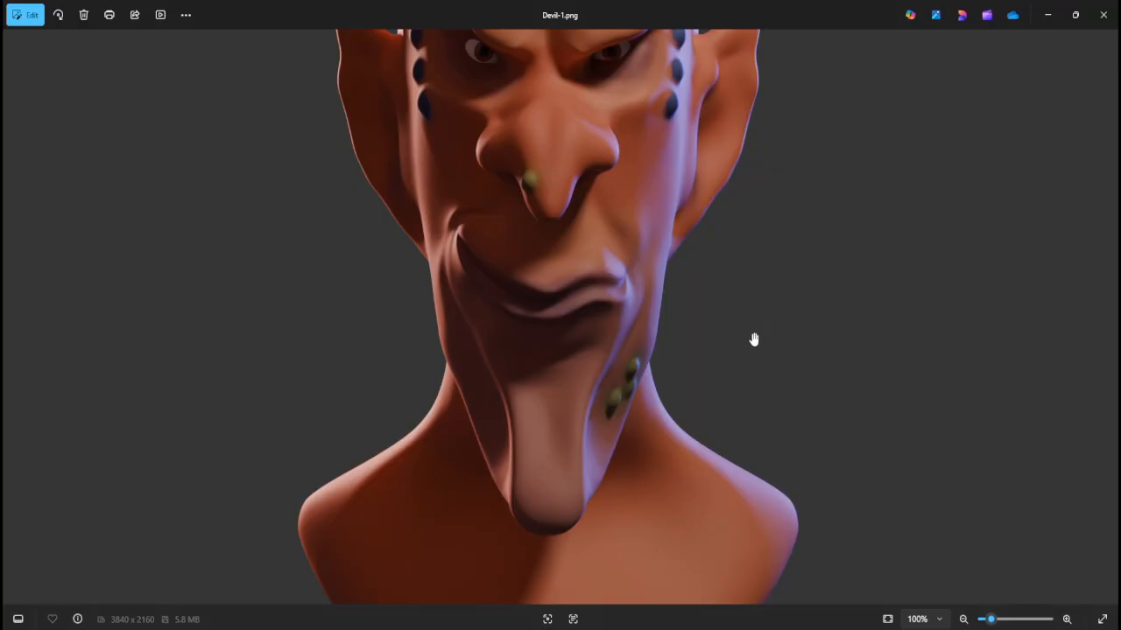
pyautogui.scroll(-3, 709, 390)
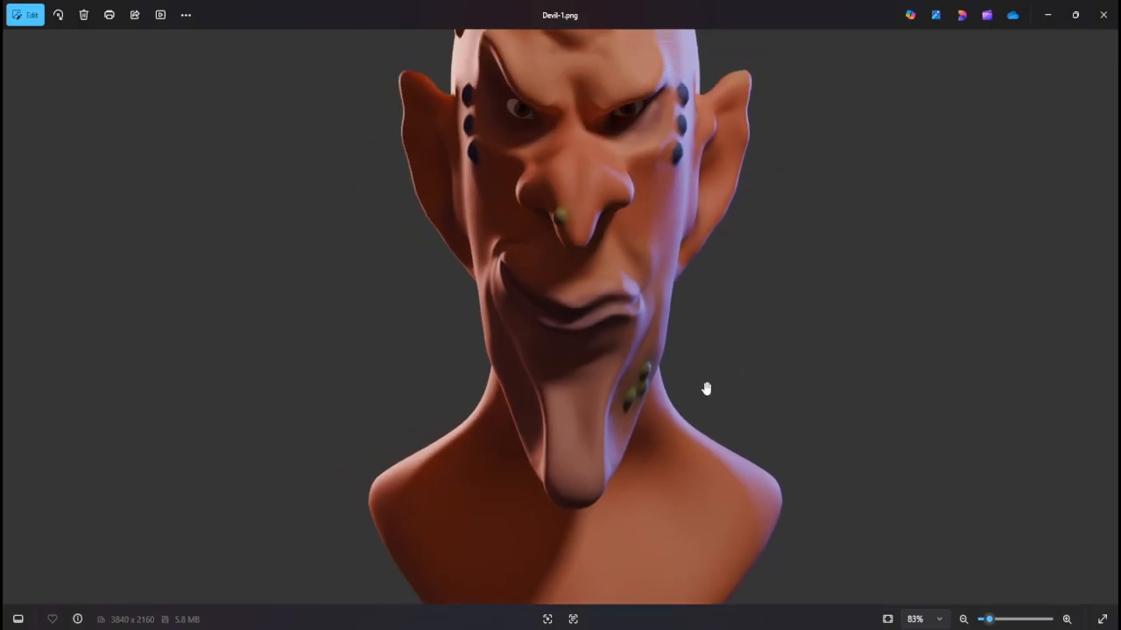
pyautogui.scroll(-3, 688, 377)
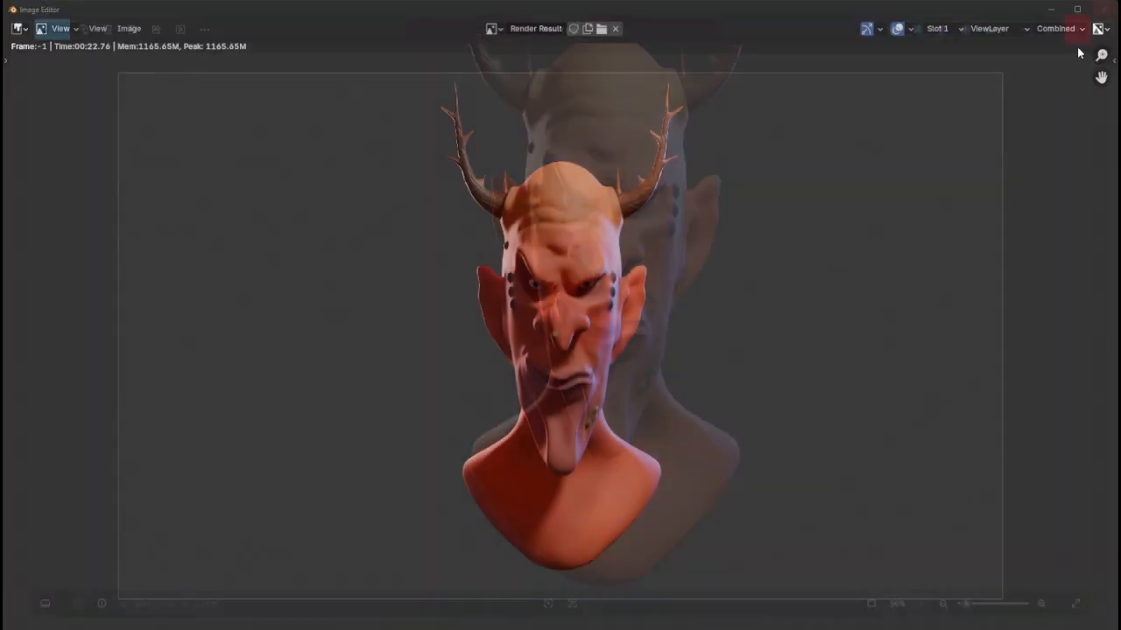
pyautogui.click(1027, 202)
pyautogui.press('Escape')
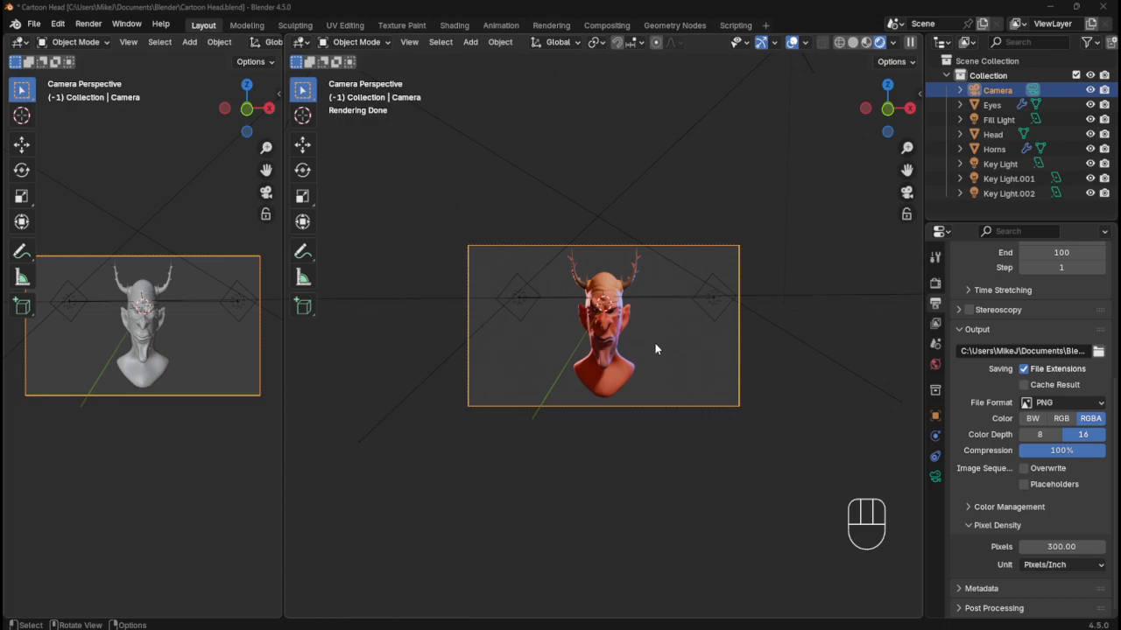
# - Align the camera to a right orthographic side view of the head
pyautogui.moveTo(655, 344); pyautogui.dragTo(632, 447, button='middle')
pyautogui.press('KP_3')
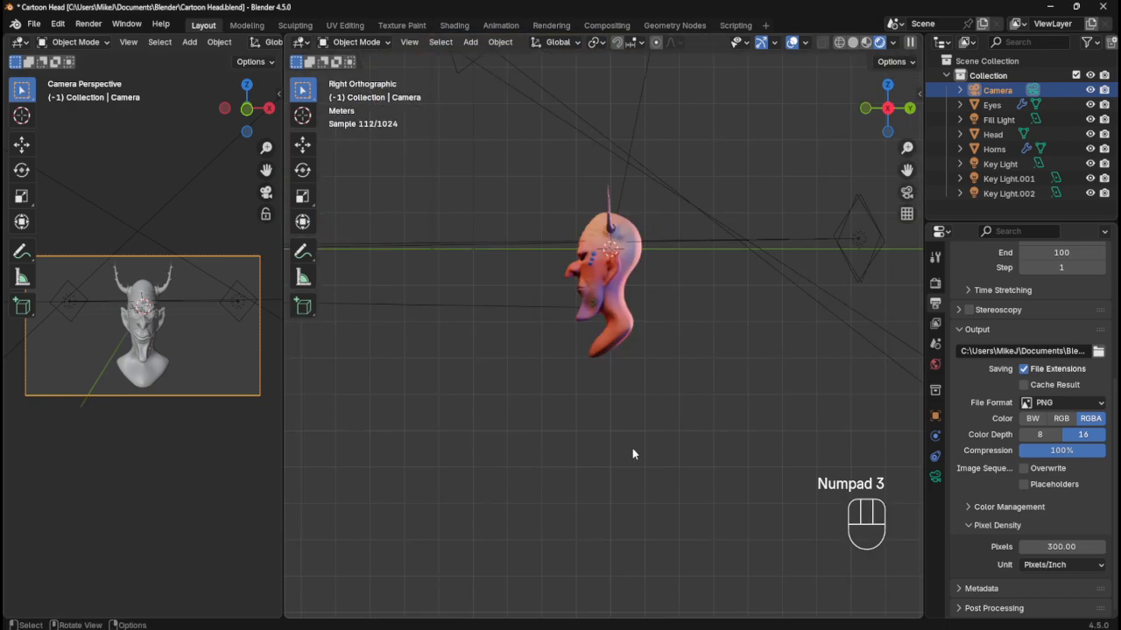
pyautogui.scroll(5, 635, 178)
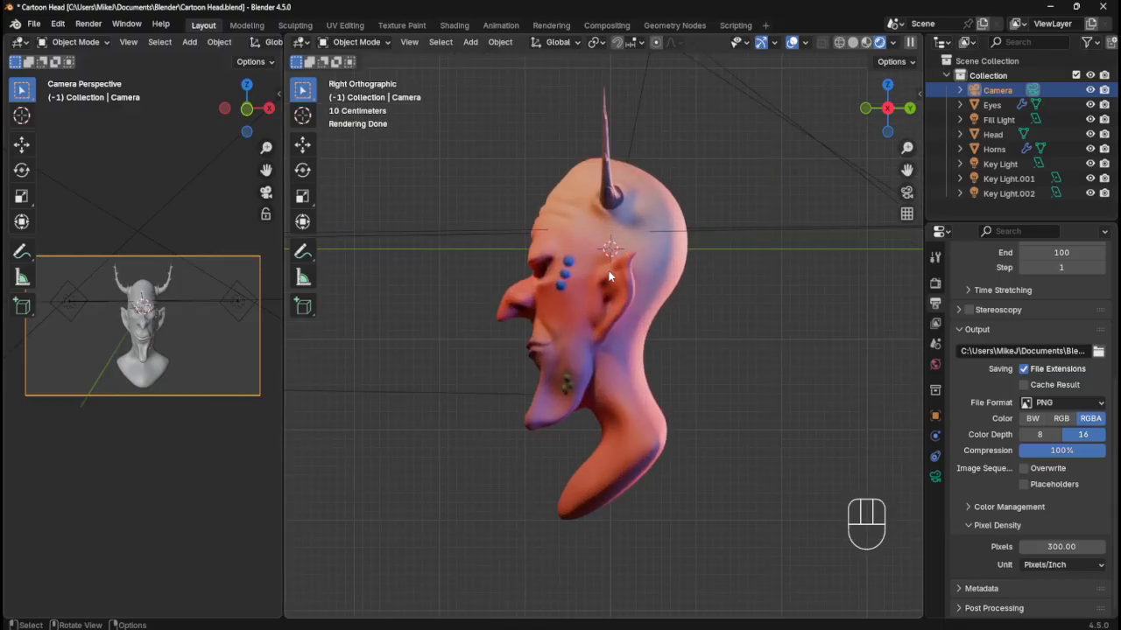
pyautogui.press('ctrl+alt+KP_0')
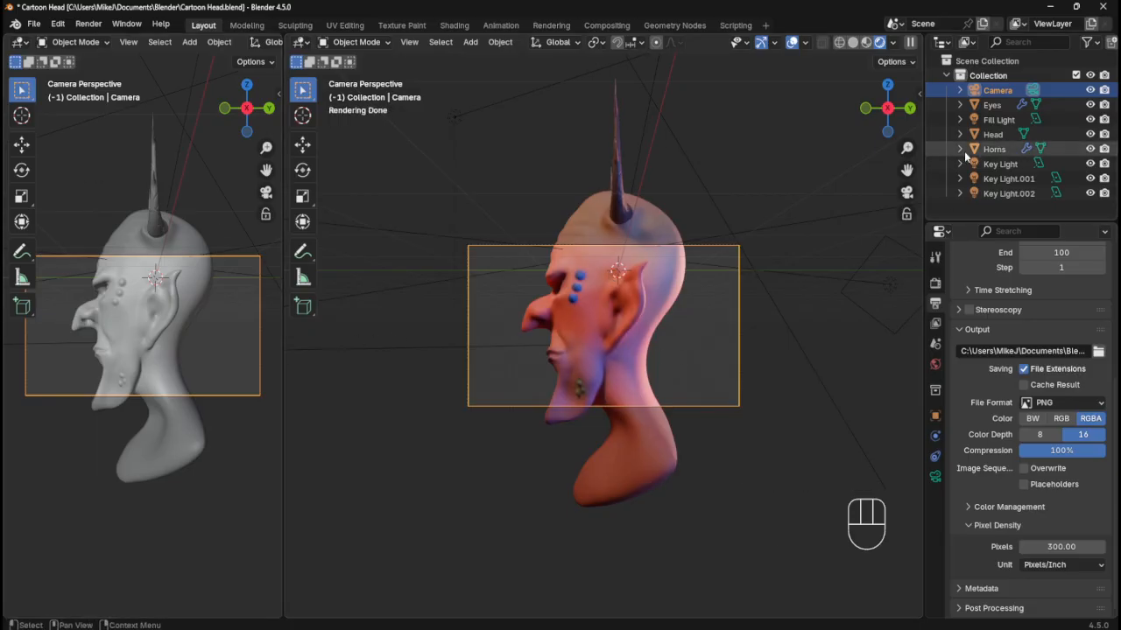
# - Move the camera about 9.3 m back along the X axis to fit the head's profile in the frame
pyautogui.press('g')
pyautogui.press('x')
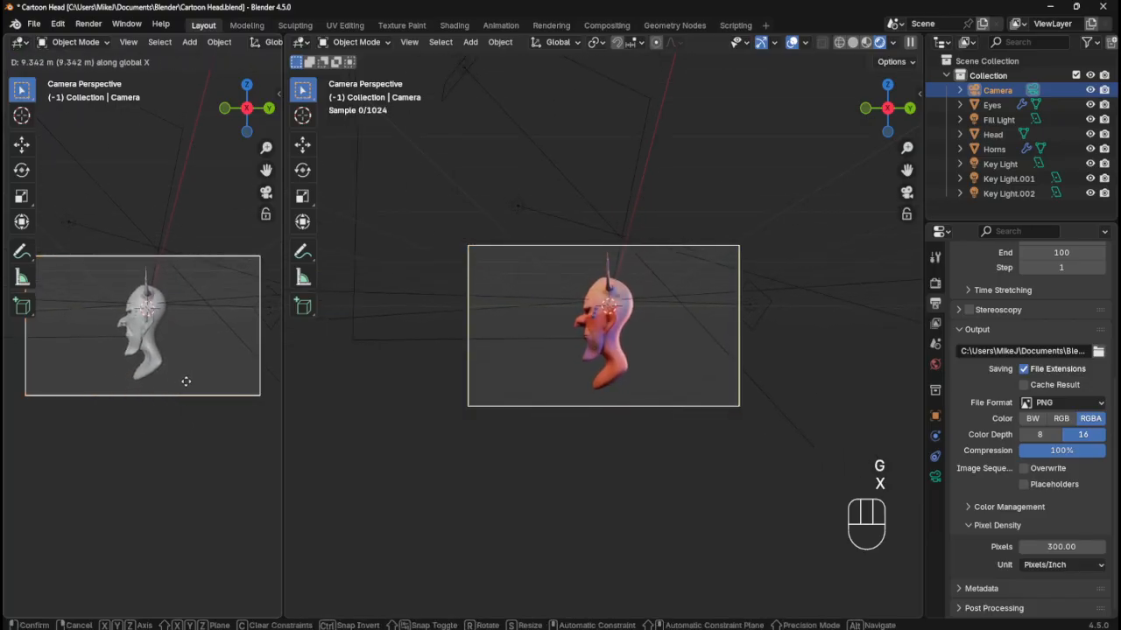
pyautogui.click(188, 381)
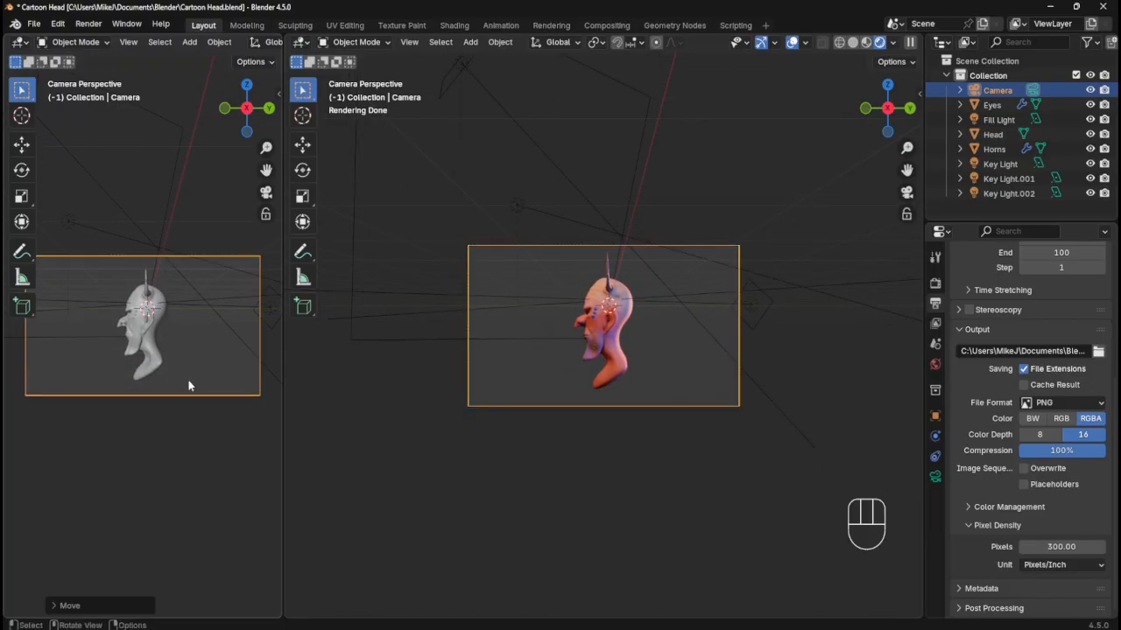
# - Fine-tune the camera's height and its distance along X so the head's side profile fits closely in the frame from horn tip to neck
pyautogui.press('g')
pyautogui.press('z')
pyautogui.press('g')
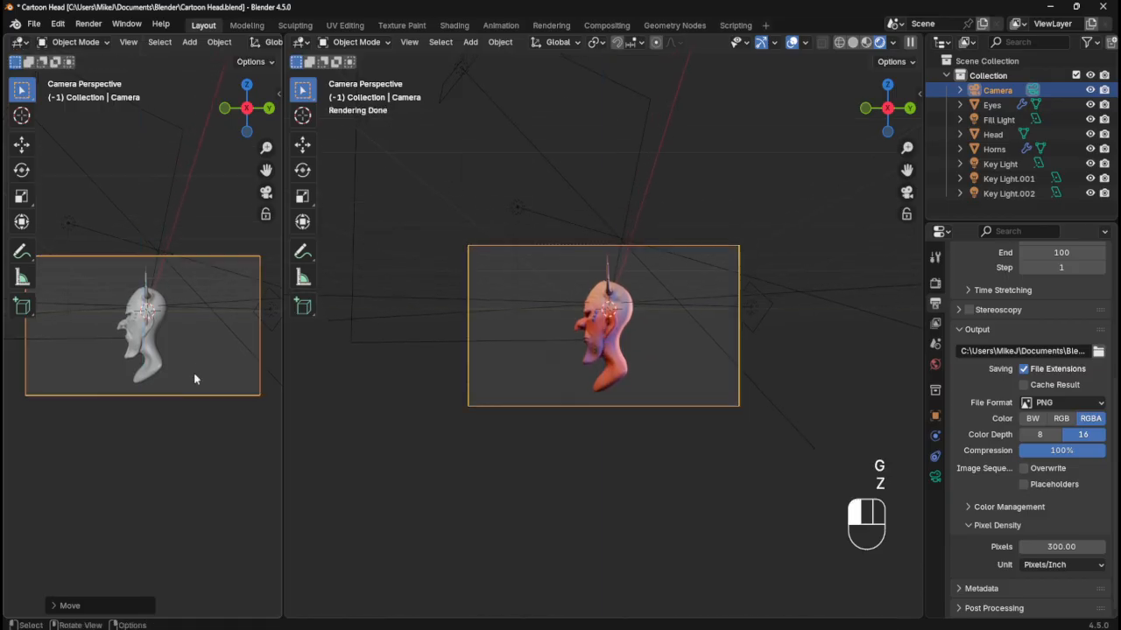
pyautogui.press('x')
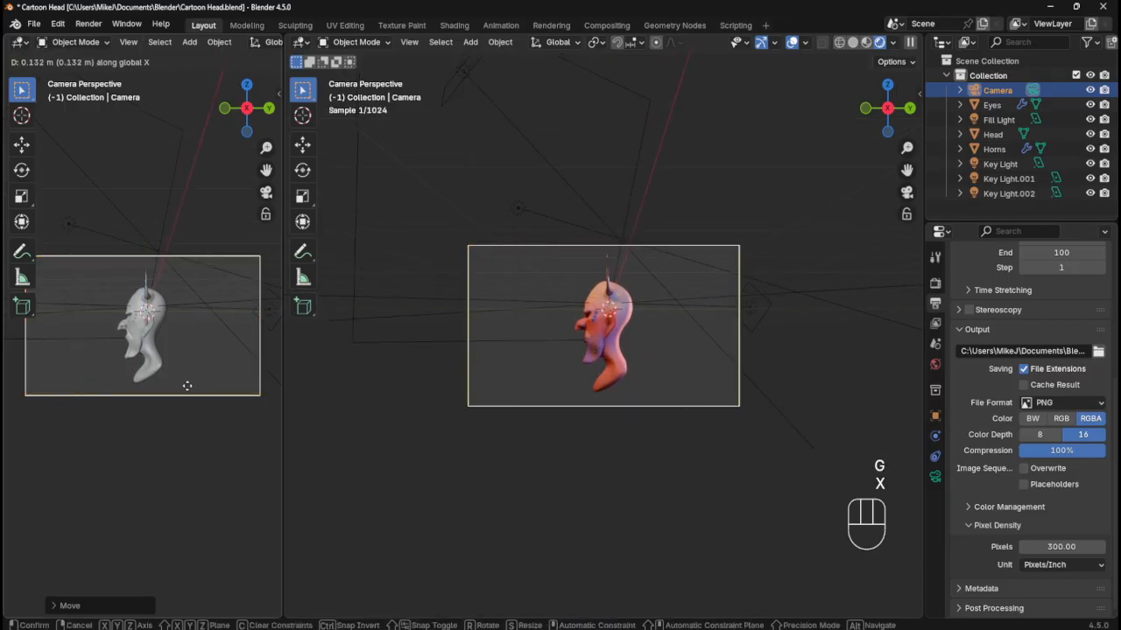
pyautogui.press('g')
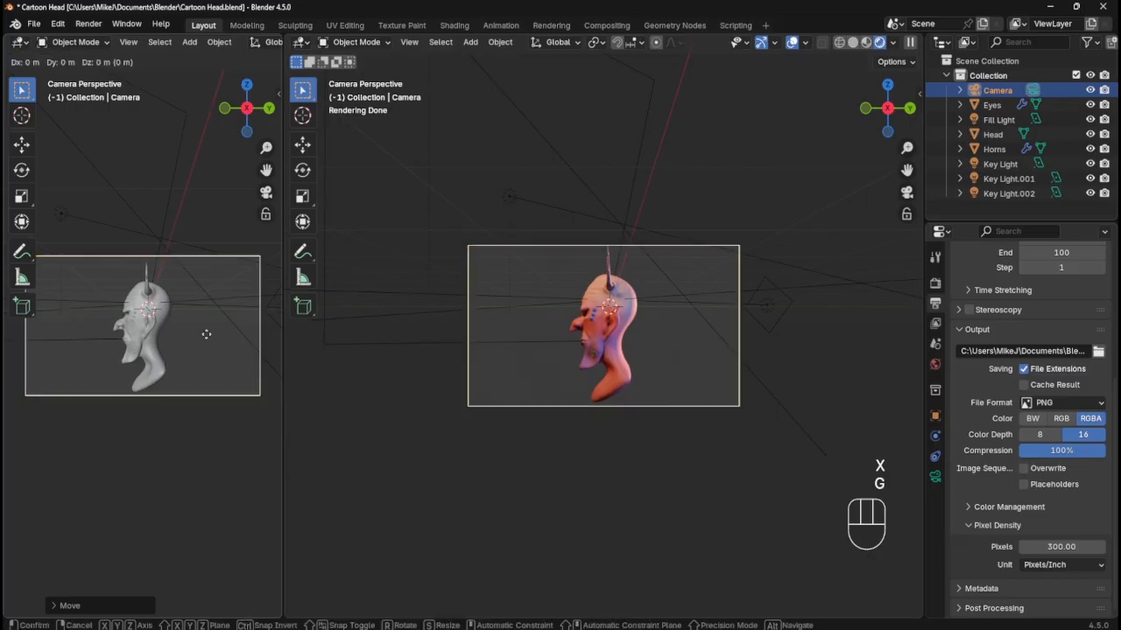
pyautogui.press('x')
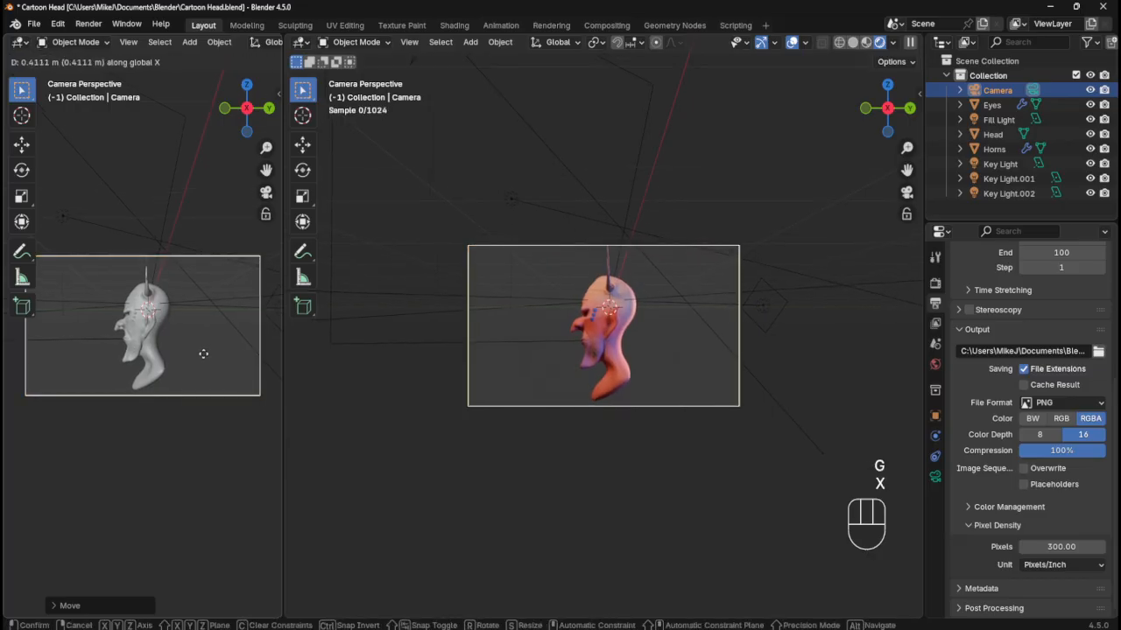
pyautogui.press('g')
pyautogui.press('z')
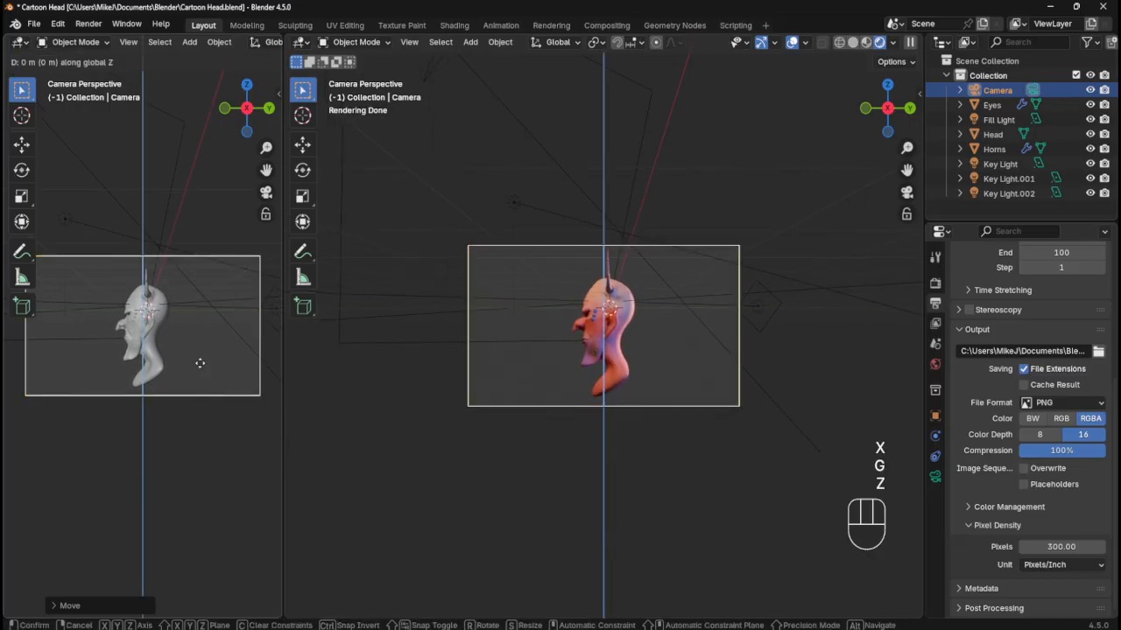
pyautogui.click(200, 362)
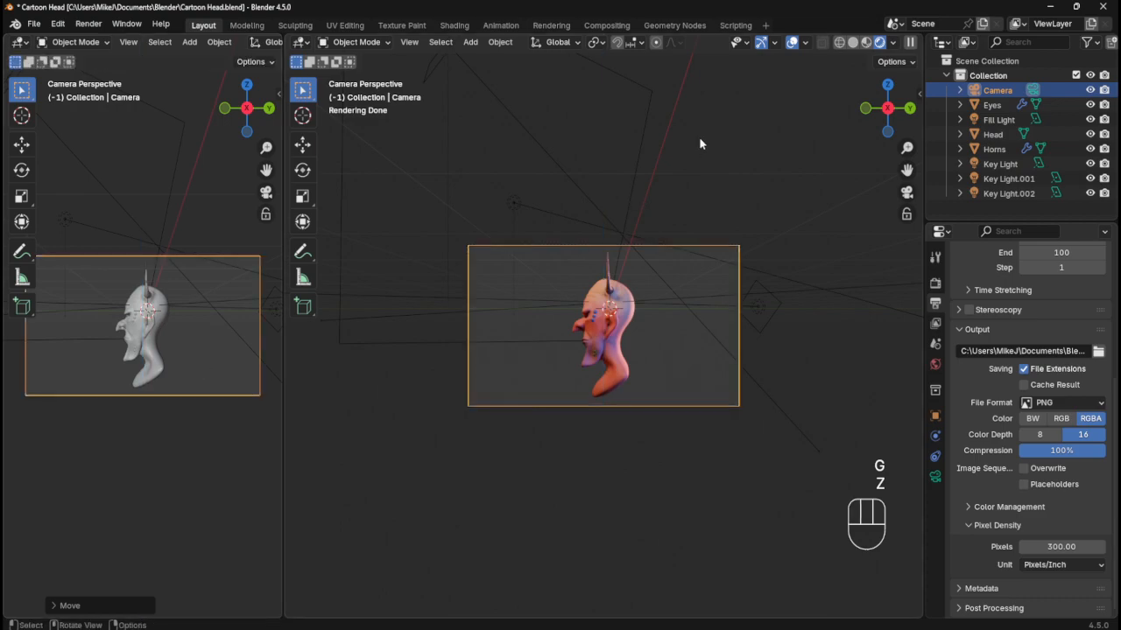
# - Save the Blender file and render the side profile of the head, viewing the result down to the neck
pyautogui.hotkey('ctrl', 's')
pyautogui.press('F12')
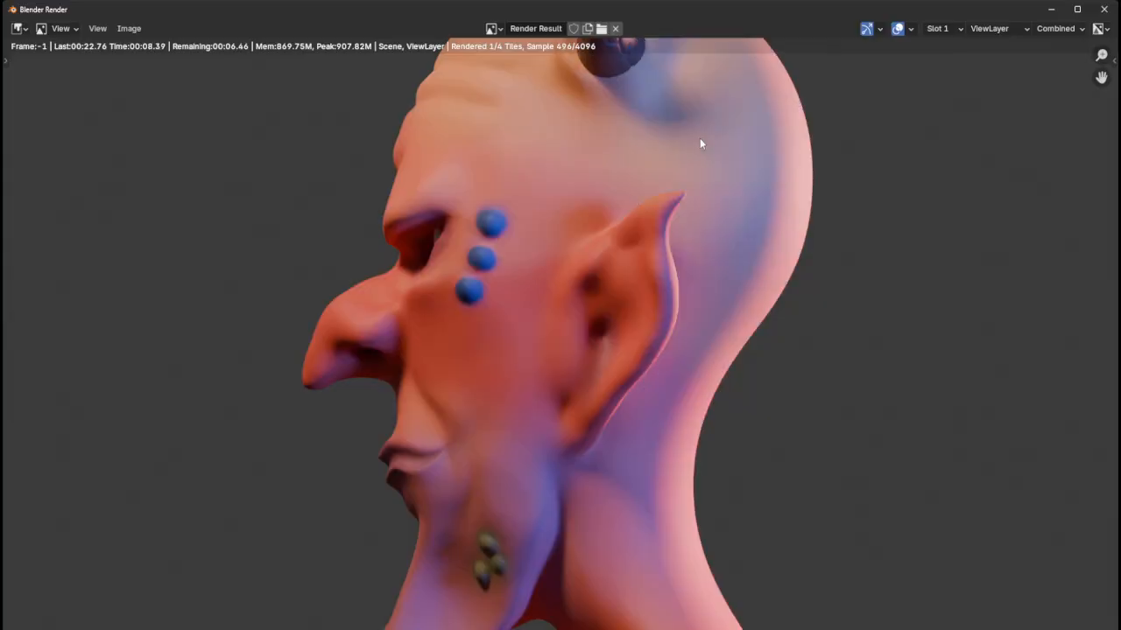
pyautogui.scroll(-2, 717, 234)
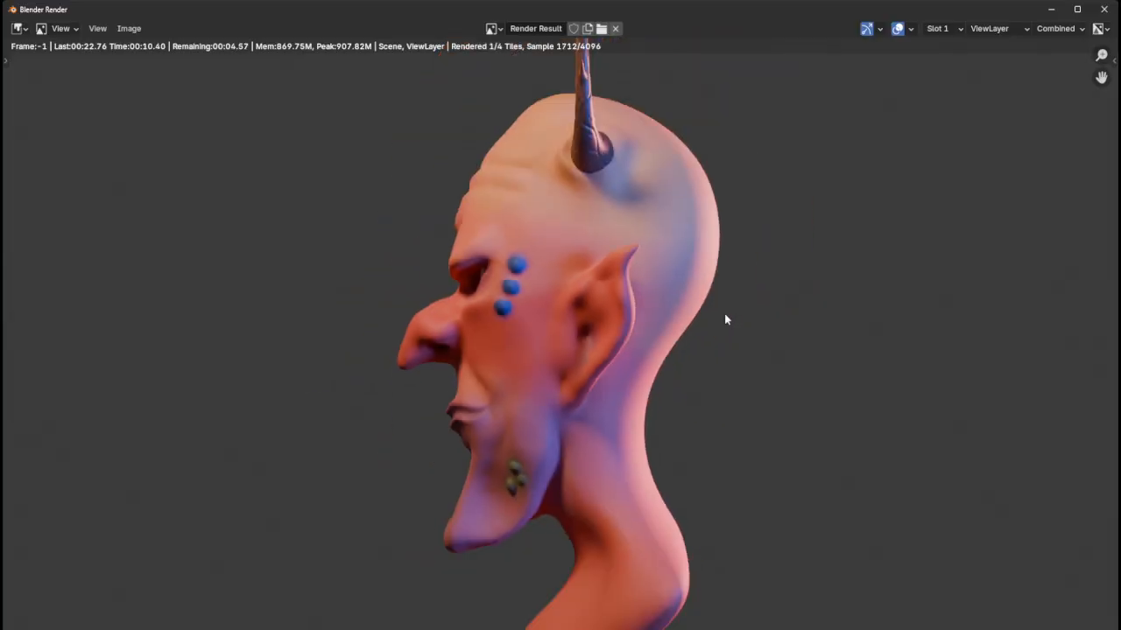
pyautogui.scroll(-1, 725, 320)
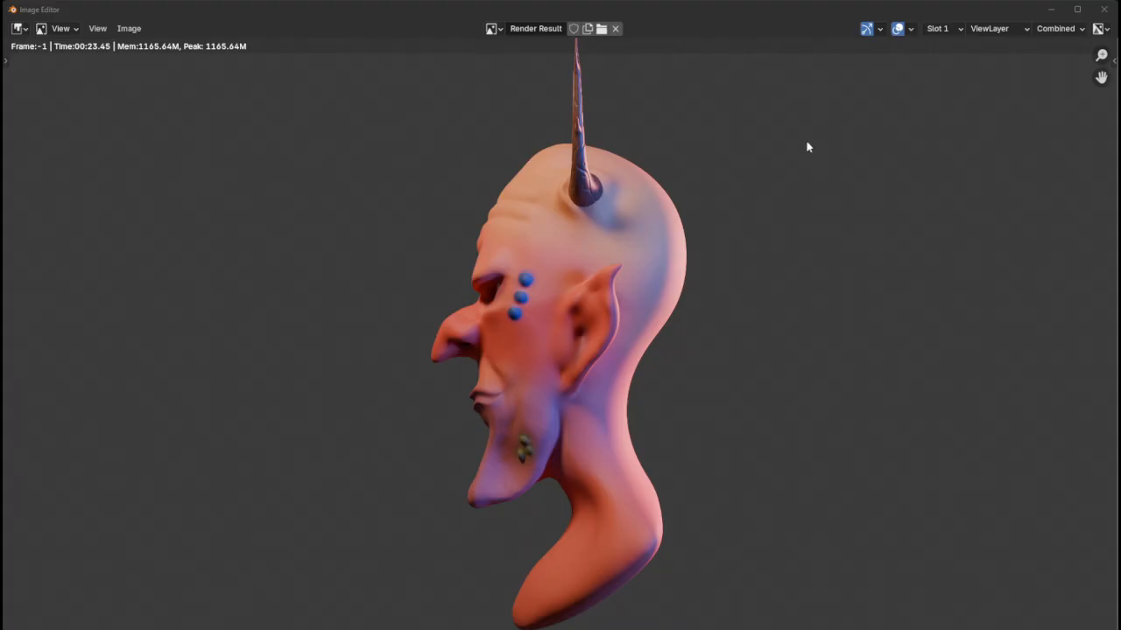
# - Save the side-profile render as Devil-2.png in the Blender folder and close the render window
pyautogui.click(129, 28)
pyautogui.click(149, 164)
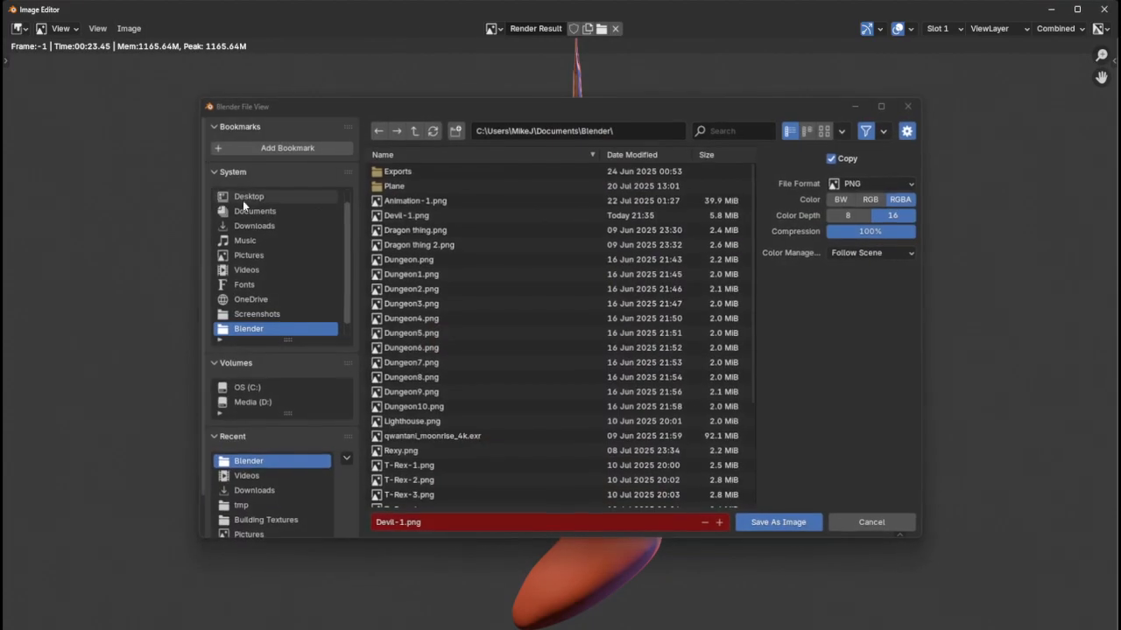
pyautogui.click(404, 524)
pyautogui.moveTo(399, 523); pyautogui.dragTo(405, 524)
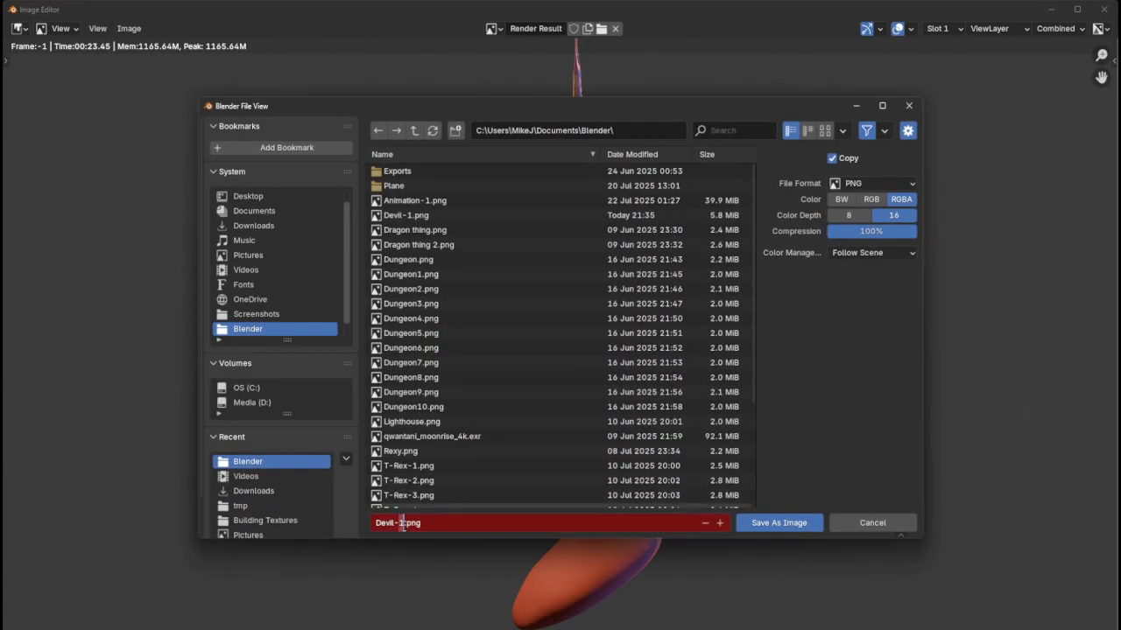
pyautogui.write('2')
pyautogui.click(770, 523)
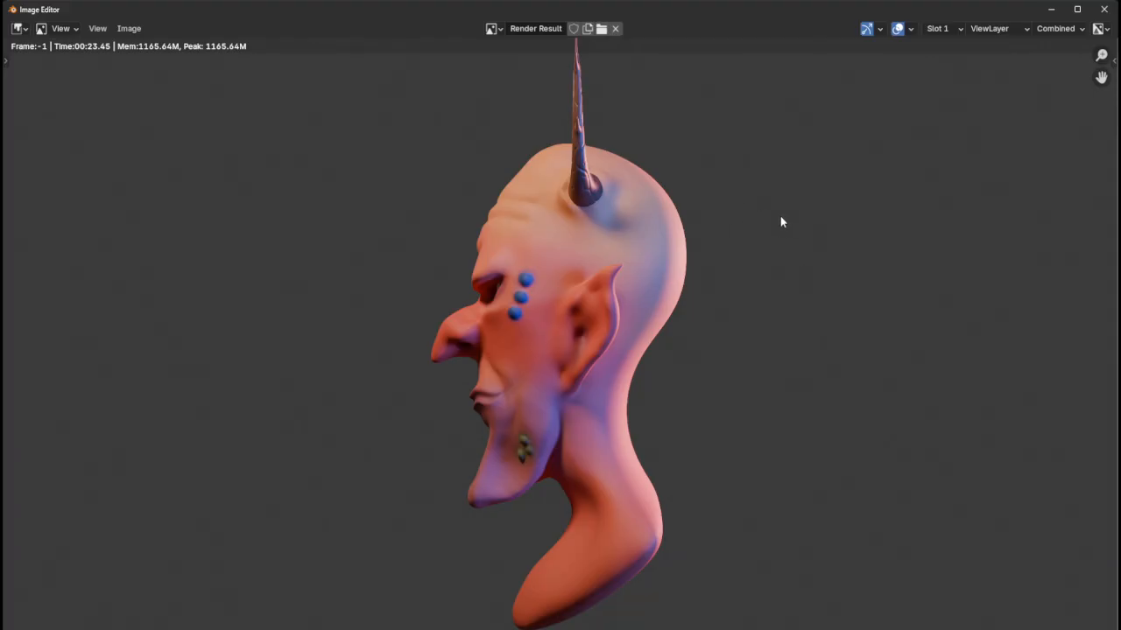
pyautogui.click(1104, 9)
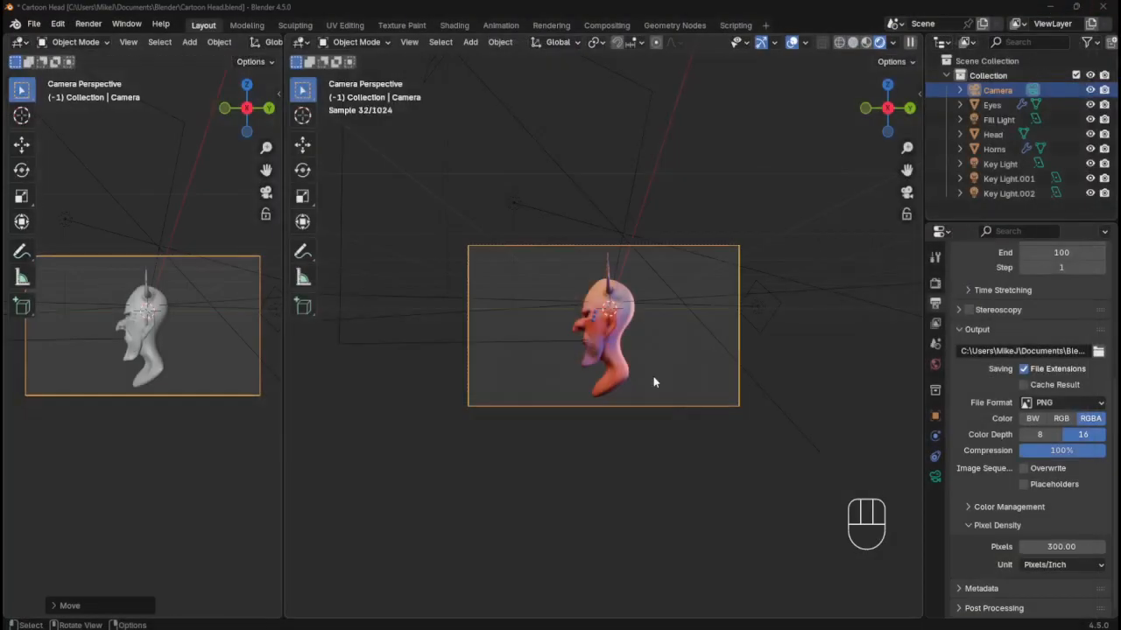
# - Orbit to a three-quarter front view of the head and align the camera to it
pyautogui.moveTo(639, 371); pyautogui.dragTo(740, 384, button='middle')
pyautogui.scroll(6, 670, 187)
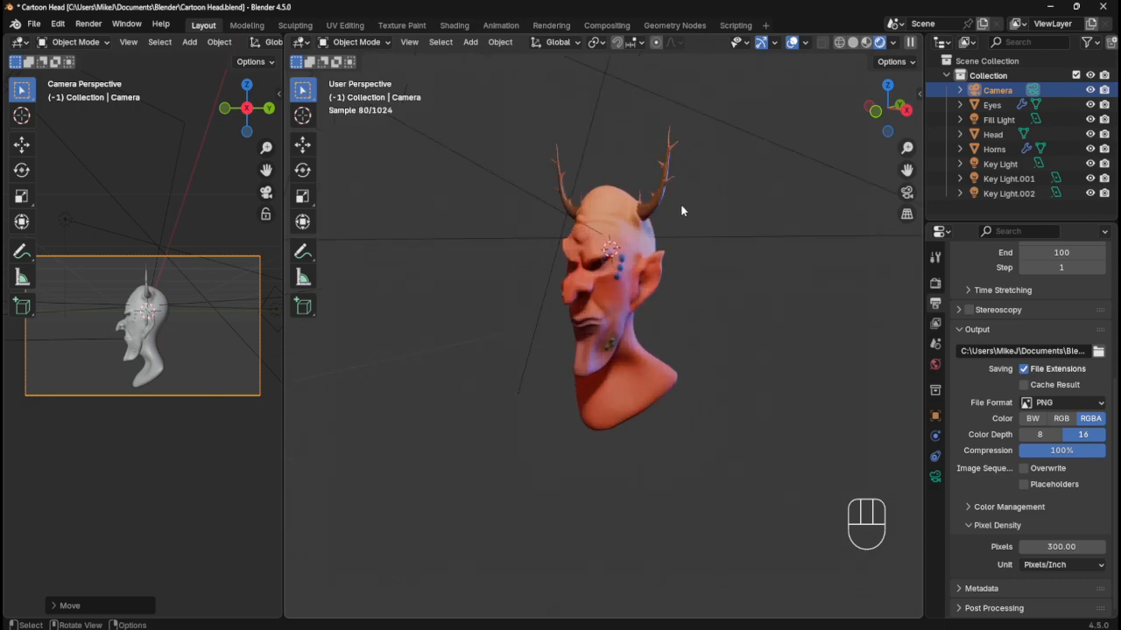
pyautogui.press('ctrl')
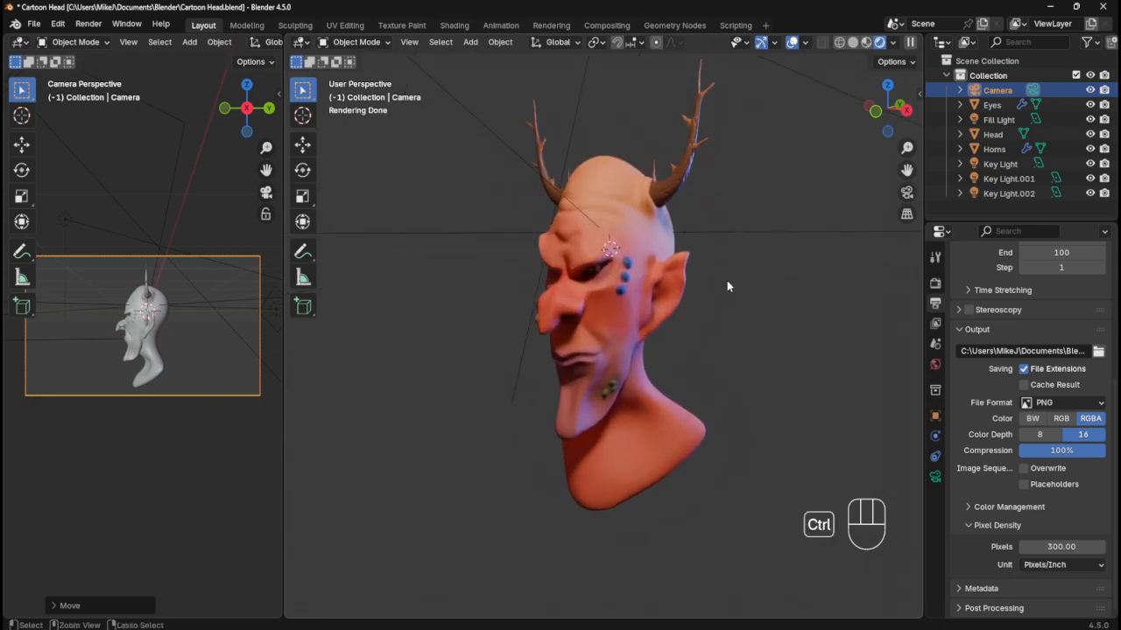
pyautogui.press('ctrl+alt+KP_0')
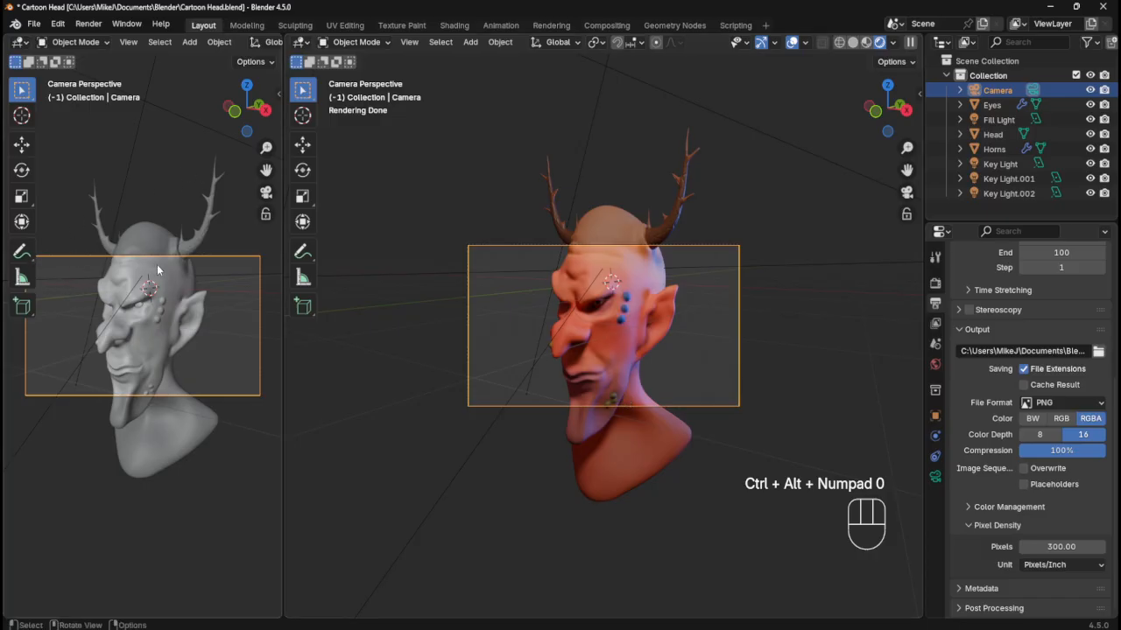
# - Move the camera about 5.5 m back with global Z locked, and raise it to lower the head in the frame
pyautogui.press('g')
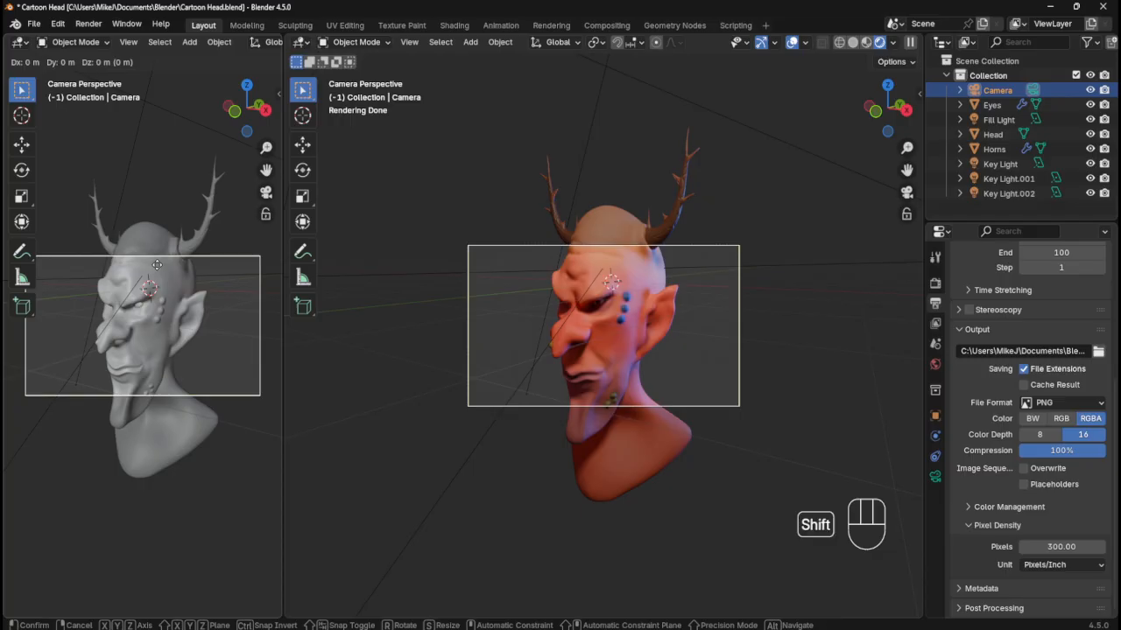
pyautogui.hotkey('shift', 'z')
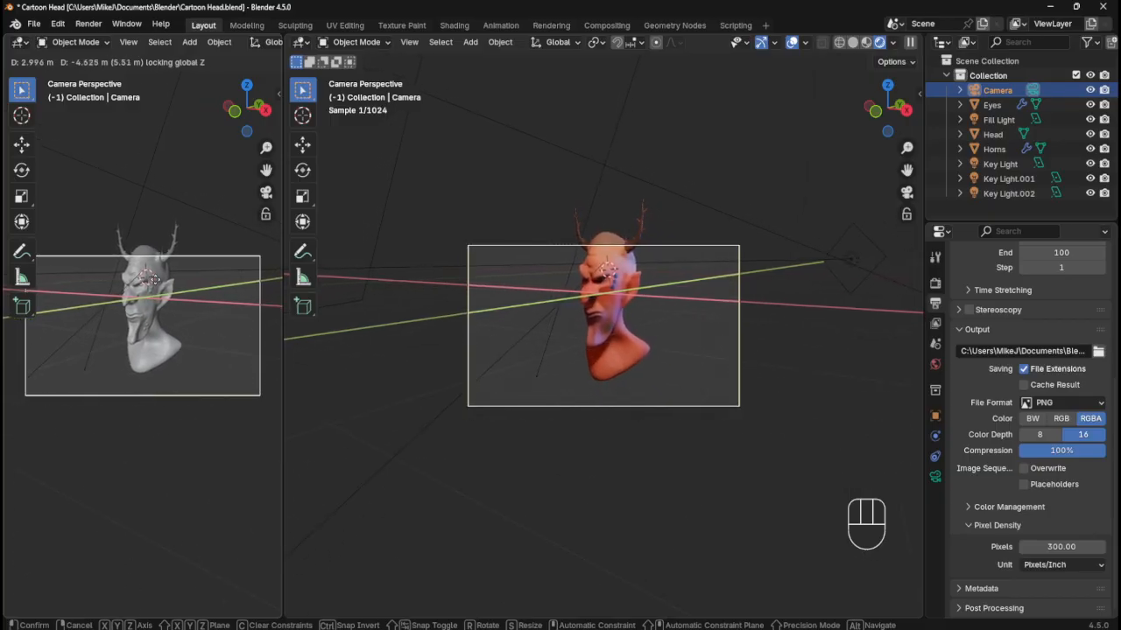
pyautogui.click(151, 593)
pyautogui.press('g')
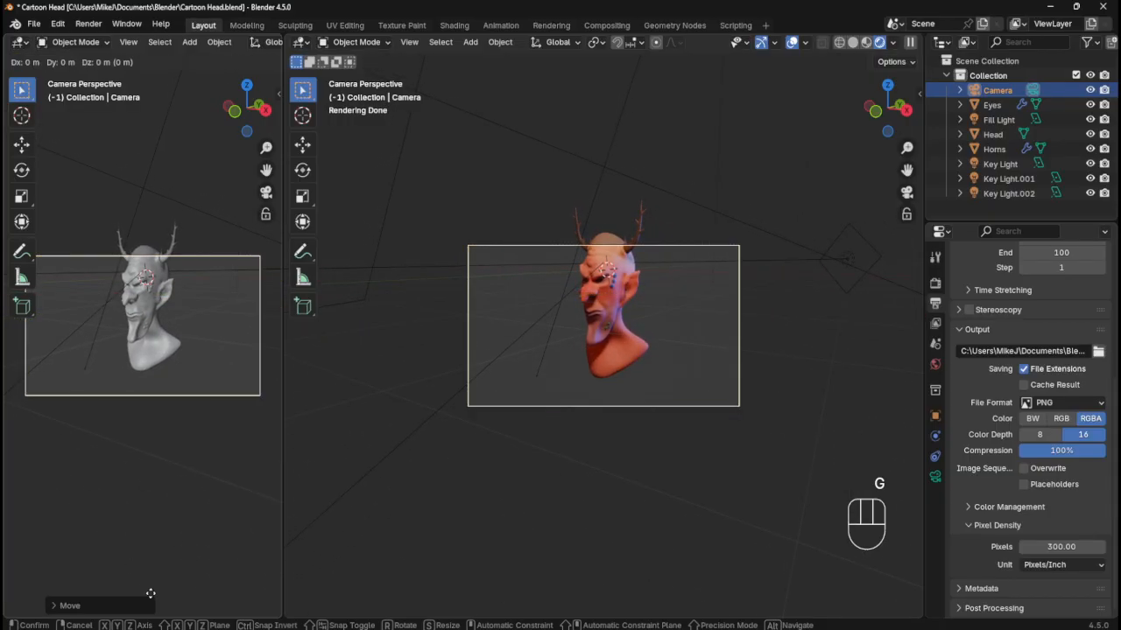
pyautogui.press('z')
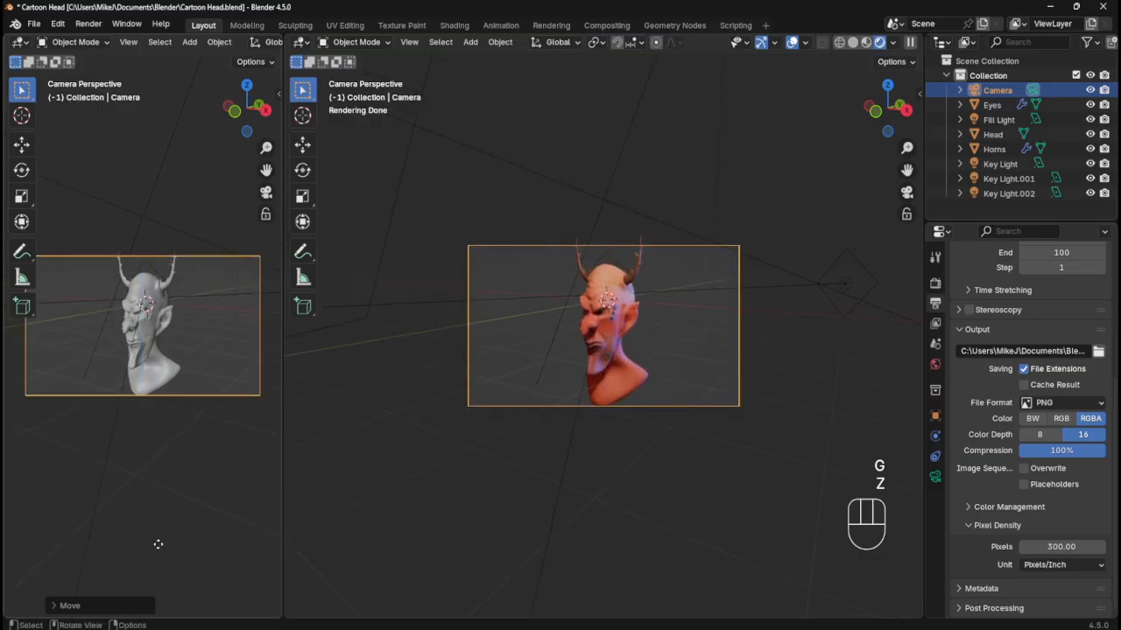
# - Pull the camera slightly farther back with Z locked and raise it about 0.35 m to fit the horns and shoulders inside the frame
pyautogui.hotkey('shift', 'z')
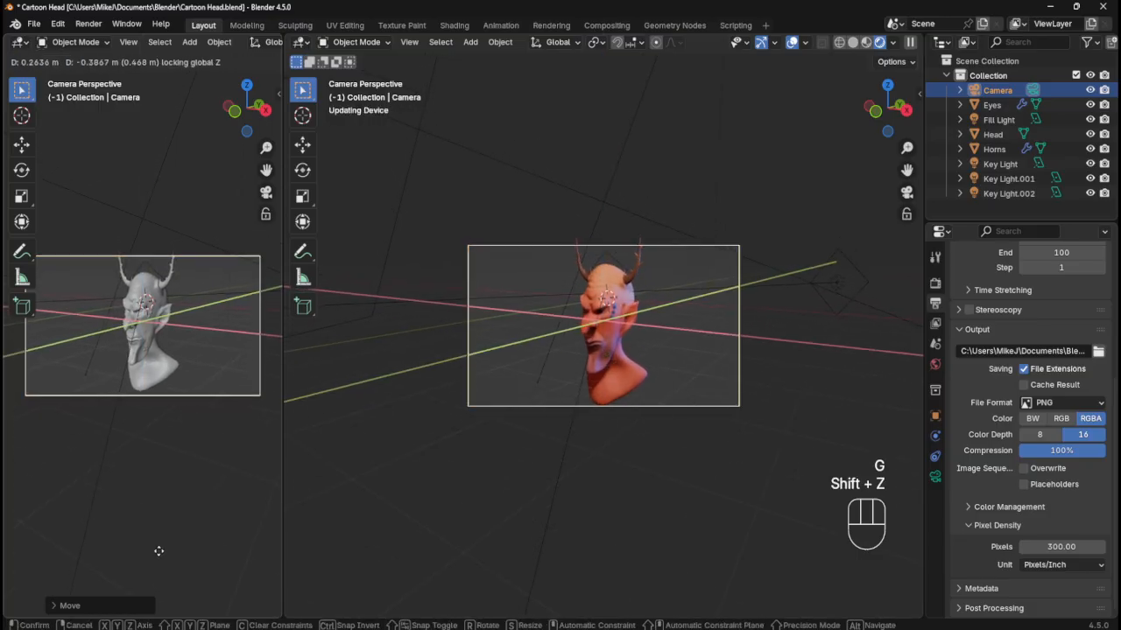
pyautogui.press('g')
pyautogui.press('z')
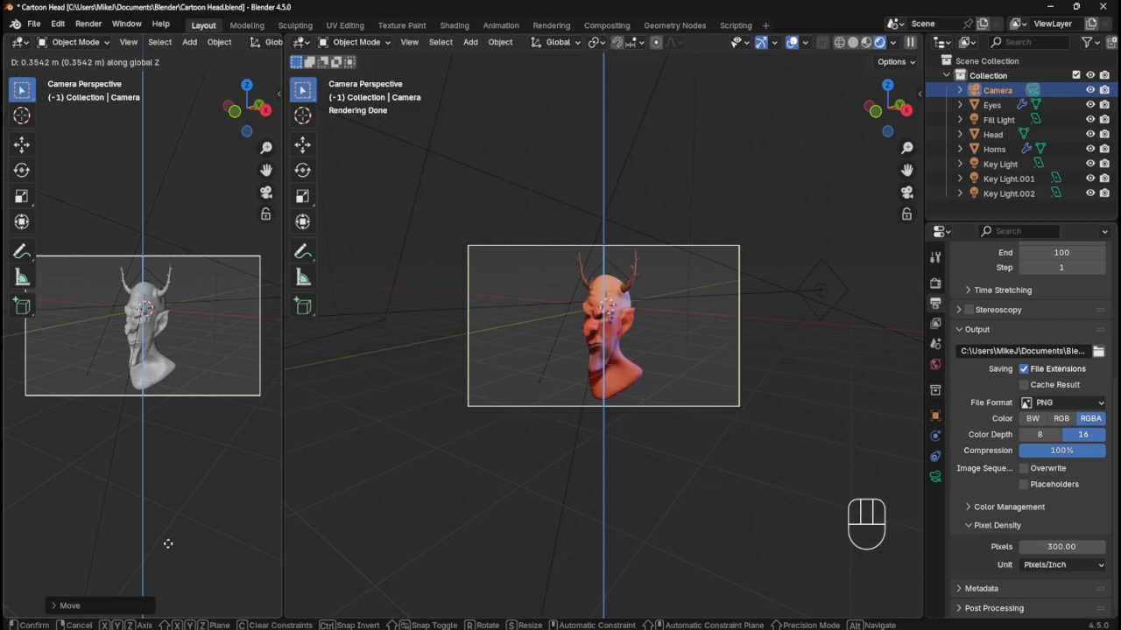
pyautogui.click(168, 543)
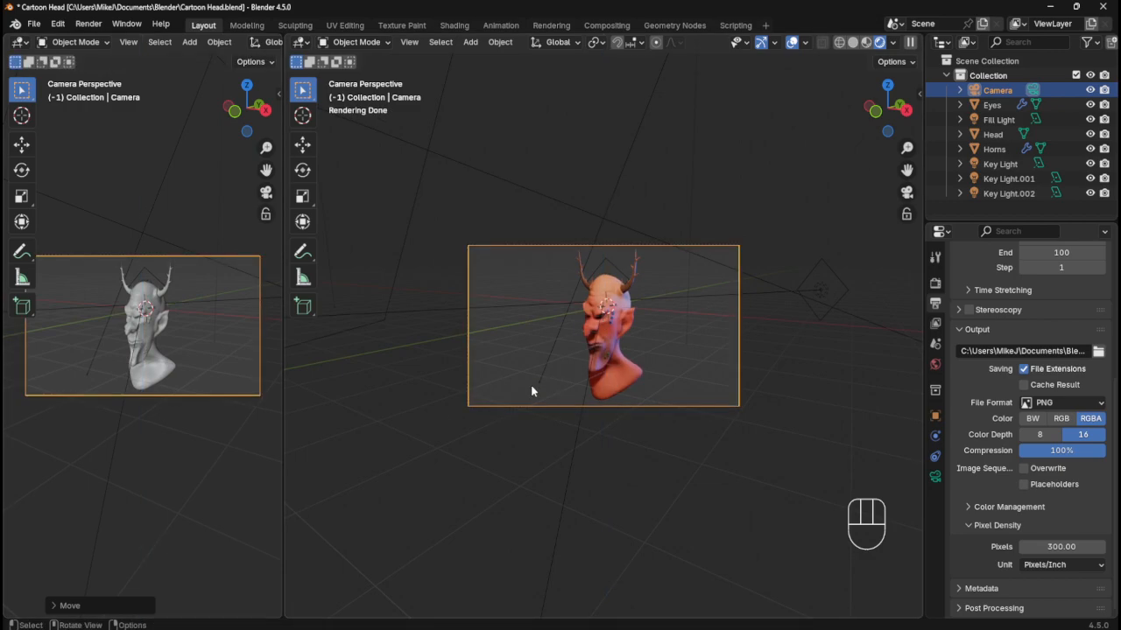
# - Save the Blender file and render the three-quarter view of the head, viewing the whole image
pyautogui.hotkey('ctrl', 's')
pyautogui.press('F12')
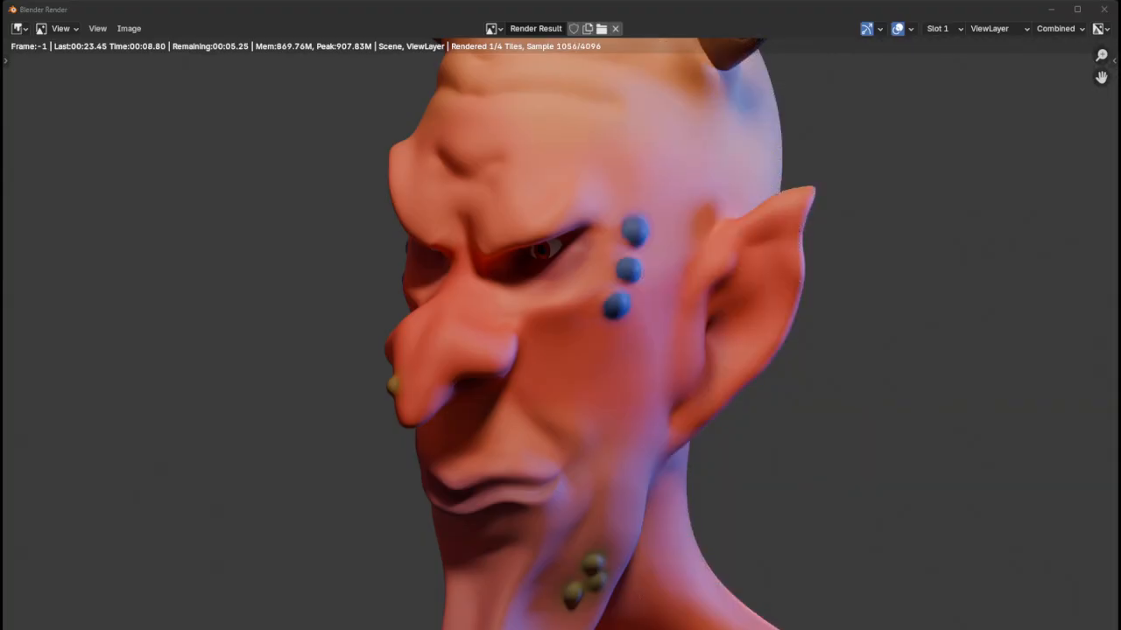
pyautogui.scroll(-3, 692, 391)
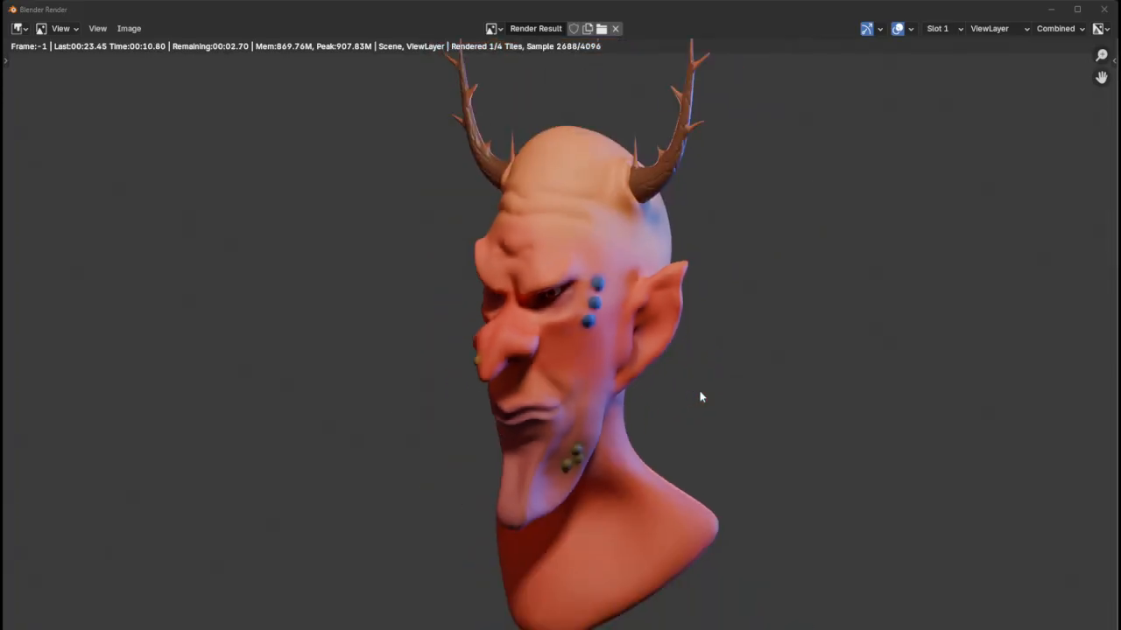
pyautogui.scroll(-1, 699, 392)
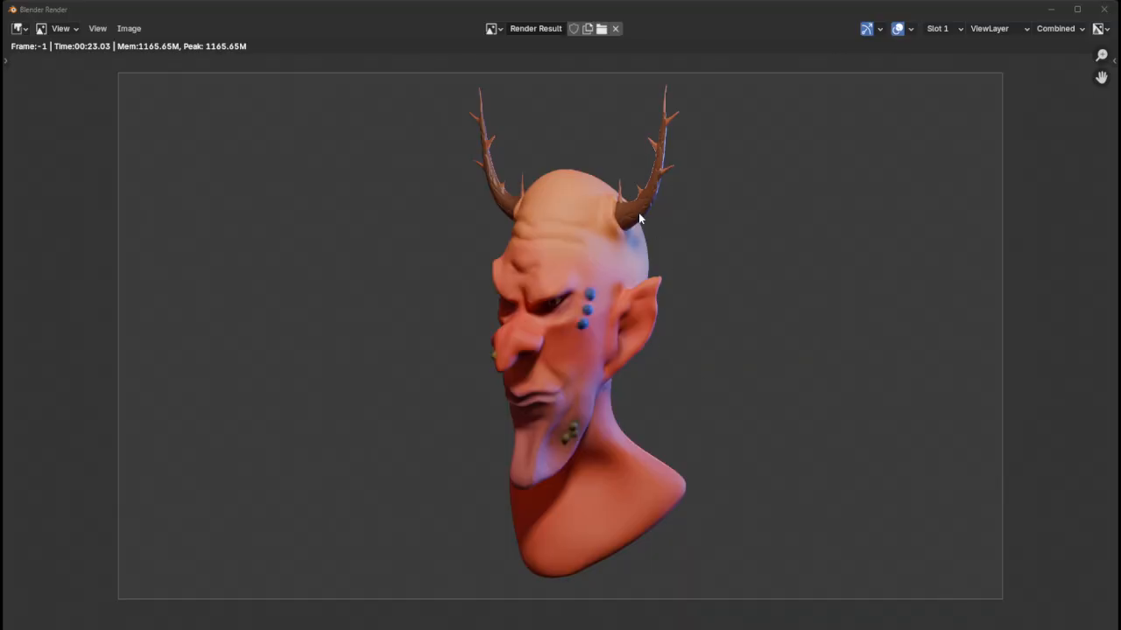
# - Save the three-quarter render as Devil-3.png and close the render window
pyautogui.click(131, 29)
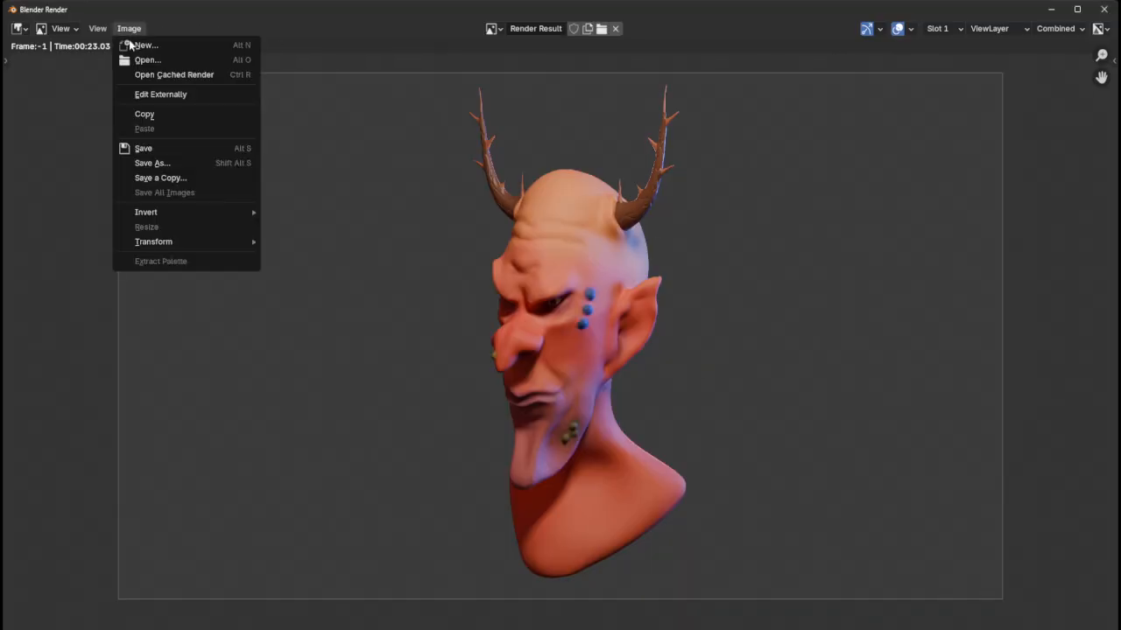
pyautogui.click(145, 164)
pyautogui.click(429, 521)
pyautogui.moveTo(405, 523); pyautogui.dragTo(398, 523)
pyautogui.write('3')
pyautogui.click(789, 529)
pyautogui.click(792, 525)
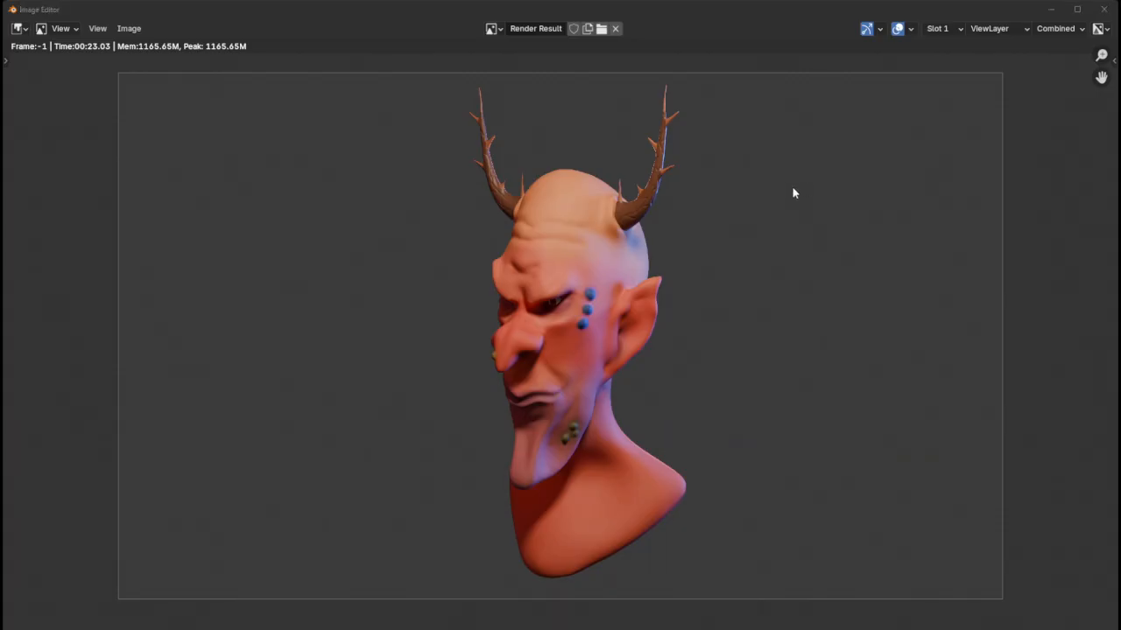
pyautogui.click(732, 29)
pyautogui.press('Escape')
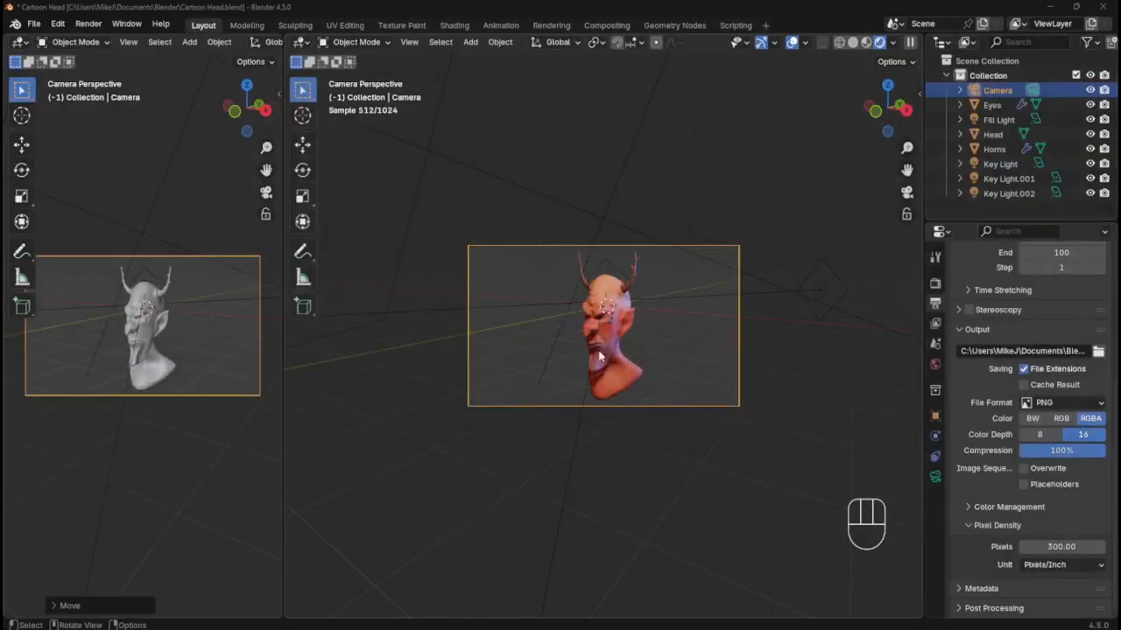
# - Align the camera to the opposite three-quarter view of the head and render it, checking the full image
pyautogui.moveTo(549, 355); pyautogui.dragTo(672, 350, button='middle')
pyautogui.press('ctrl+alt+KP_0')
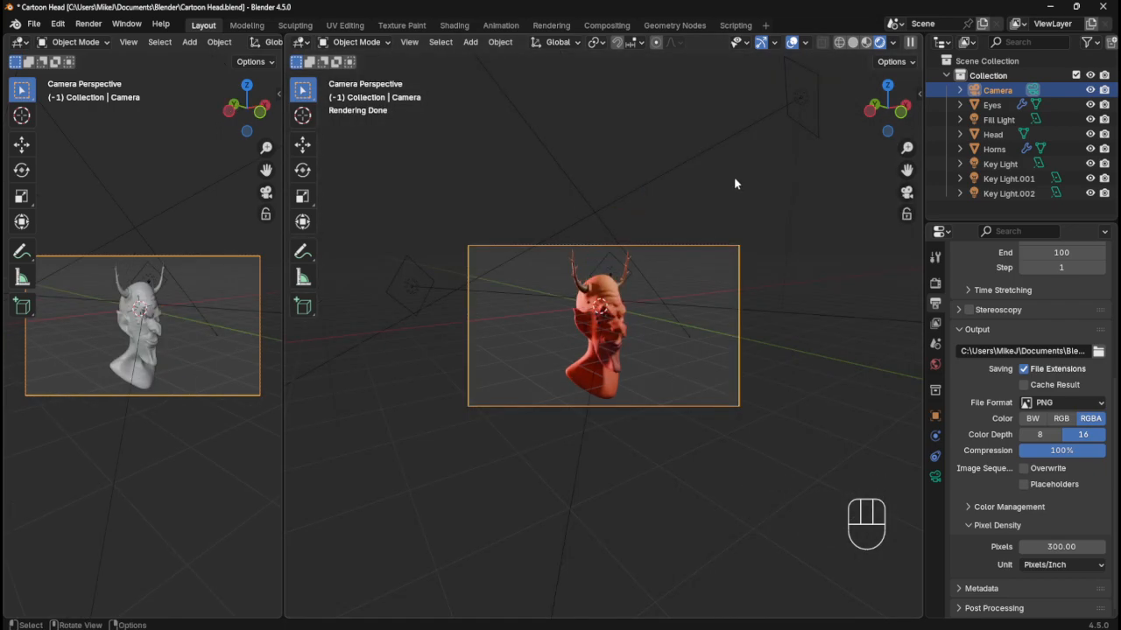
pyautogui.press('F12')
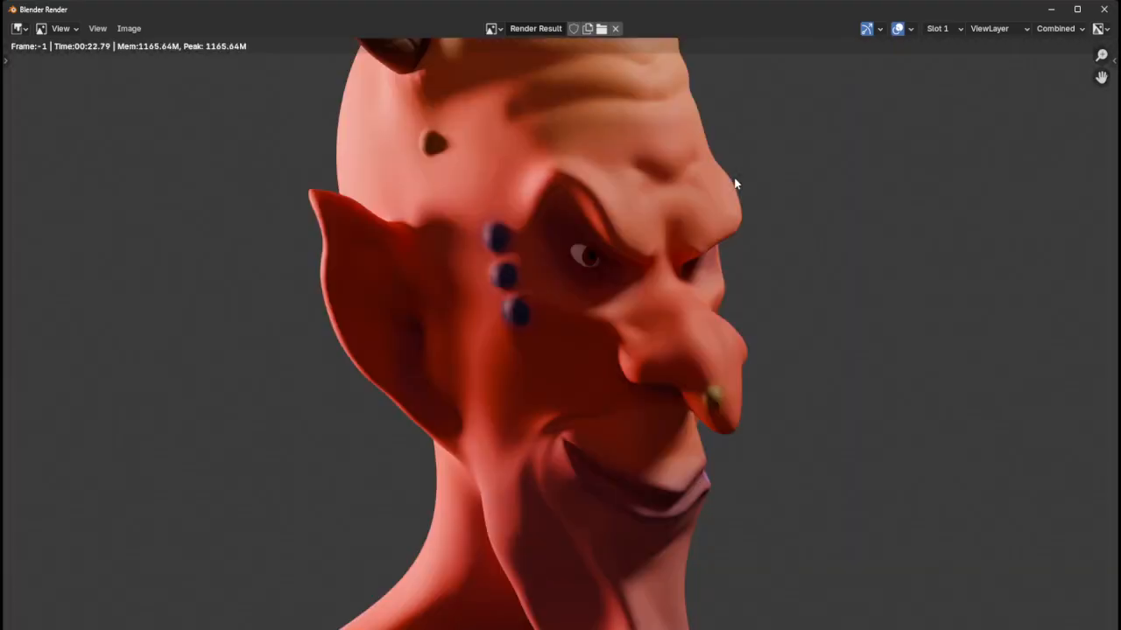
pyautogui.scroll(-2, 700, 210)
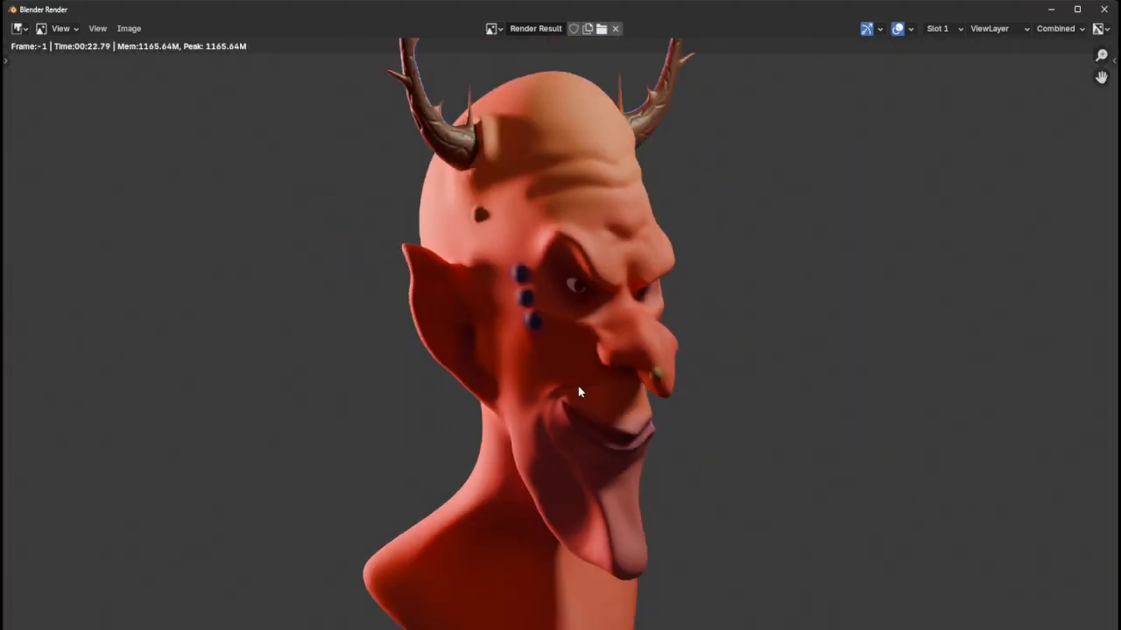
pyautogui.scroll(-2, 545, 419)
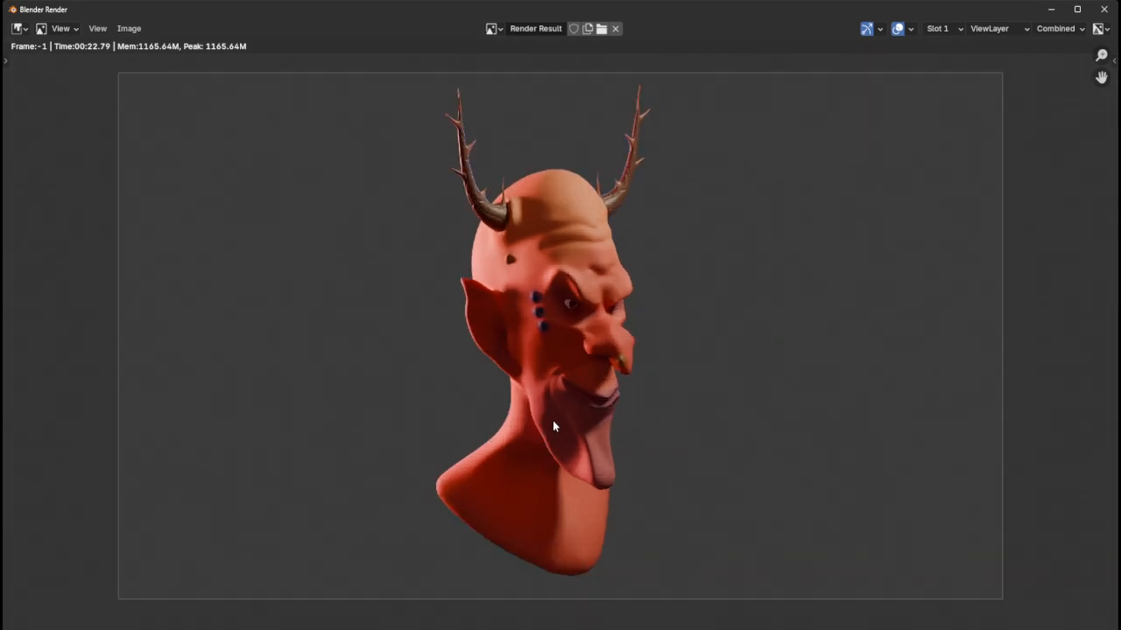
pyautogui.scroll(1, 552, 420)
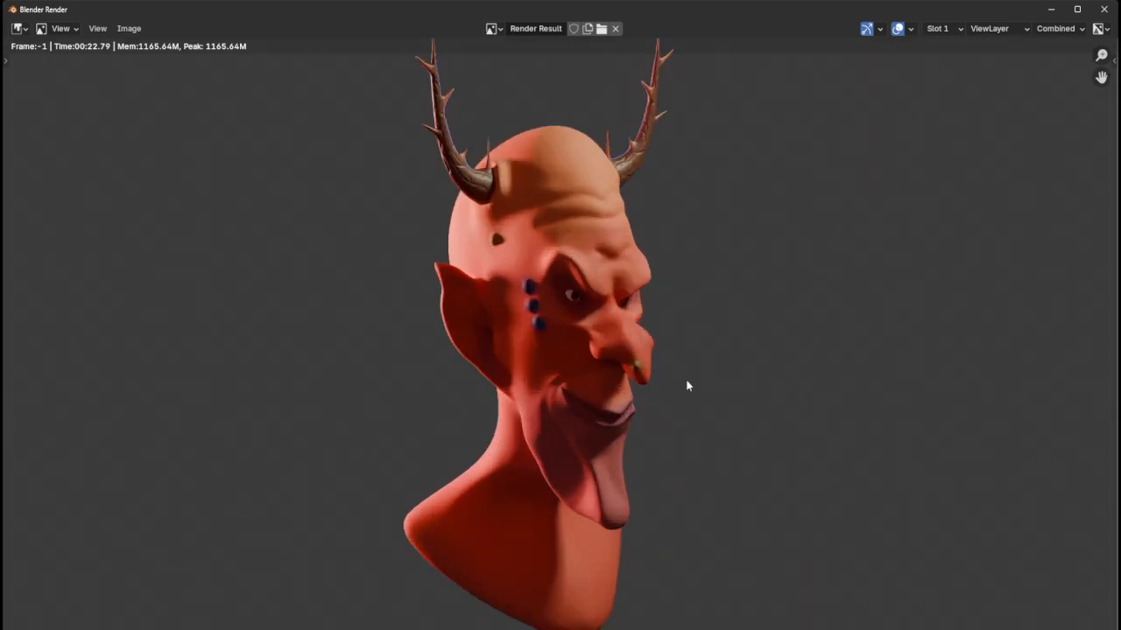
# - Save the opposite three-quarter render as Devil-4.png in the Blender documents folder
pyautogui.click(137, 32)
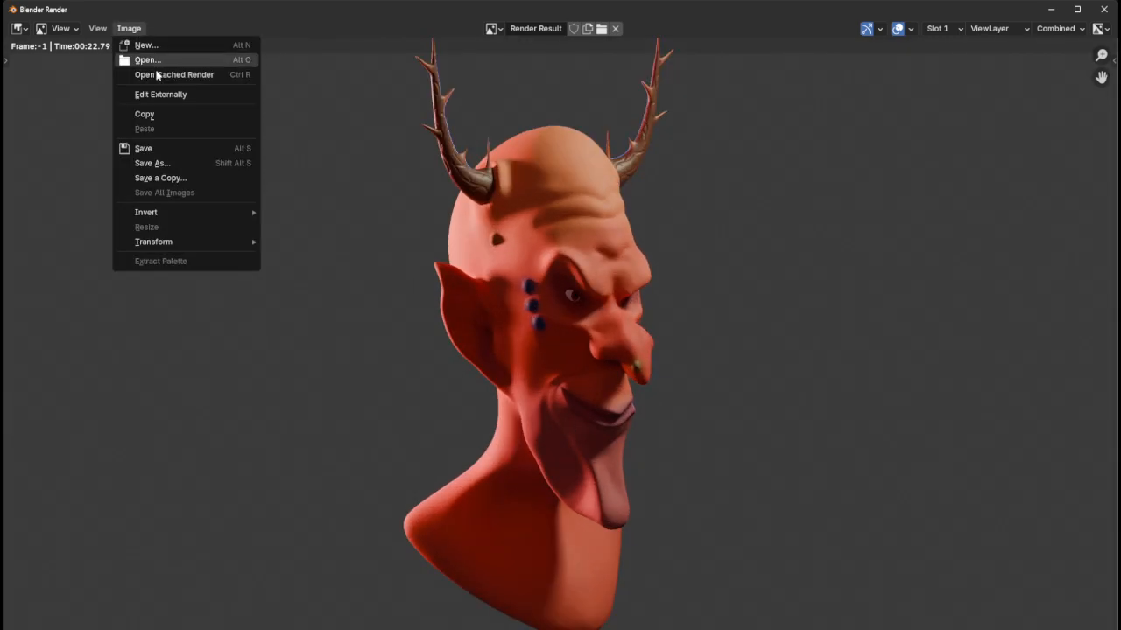
pyautogui.click(152, 163)
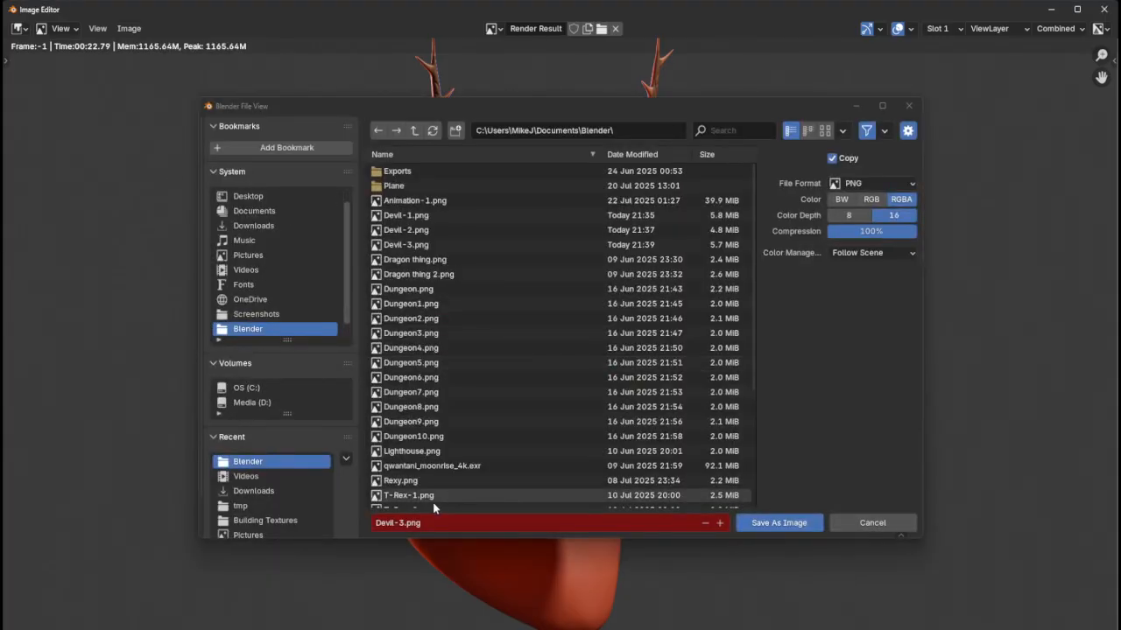
pyautogui.click(401, 523)
pyautogui.click(401, 522)
pyautogui.press('Delete')
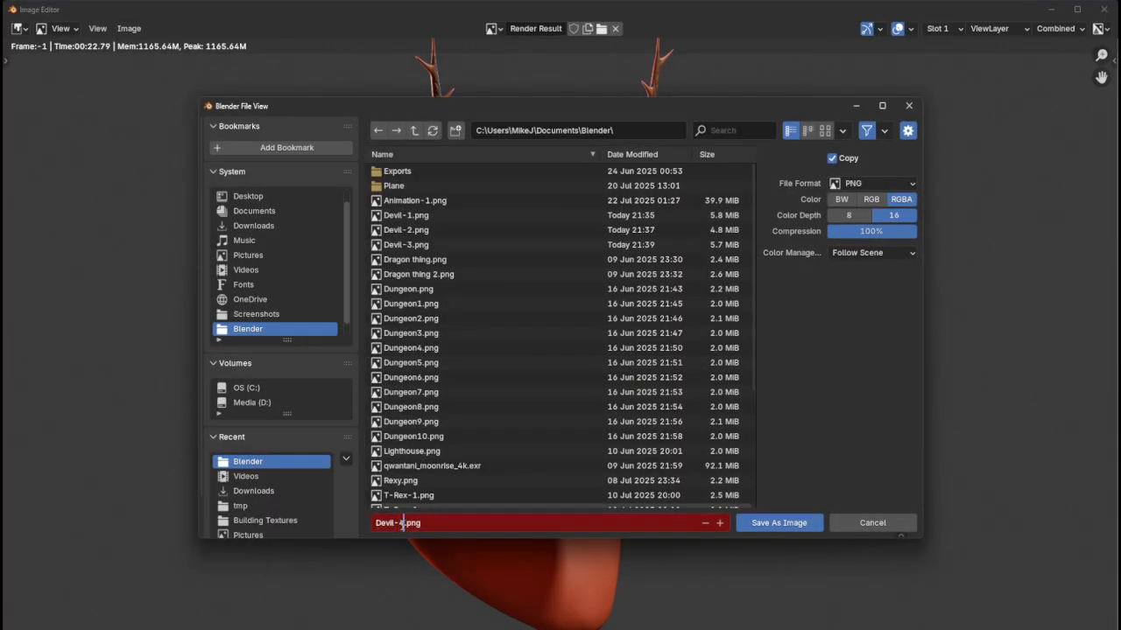
pyautogui.write('4')
pyautogui.click(779, 523)
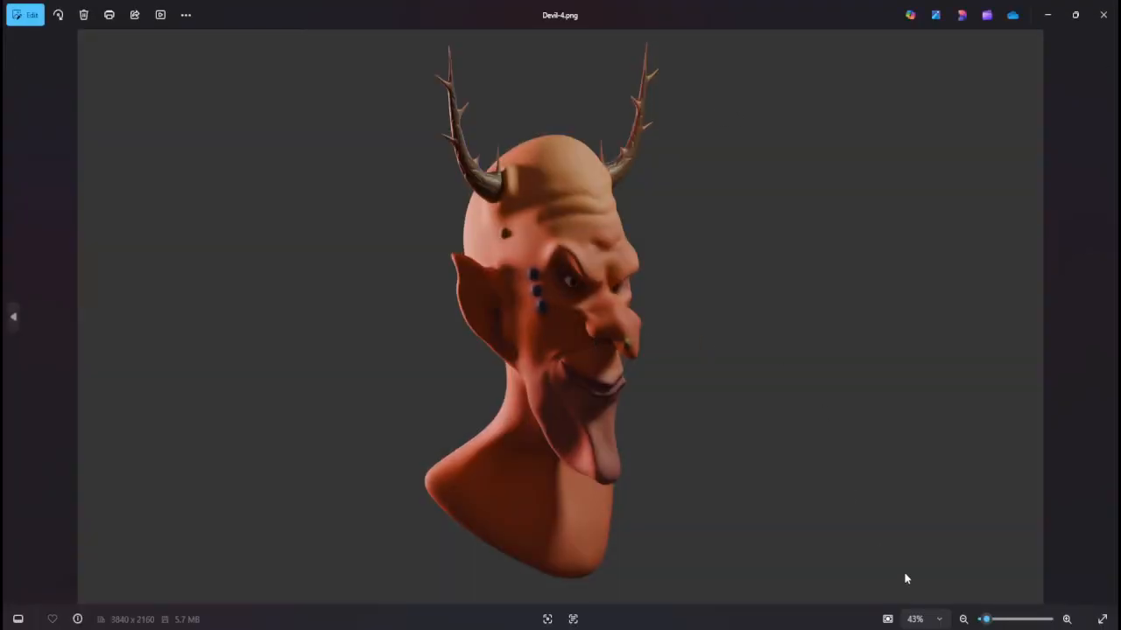
# - Inspect Devil-4.png at 100% zoom in the image viewer from horns to chin, and close it along with the render window
pyautogui.click(938, 619)
pyautogui.click(926, 506)
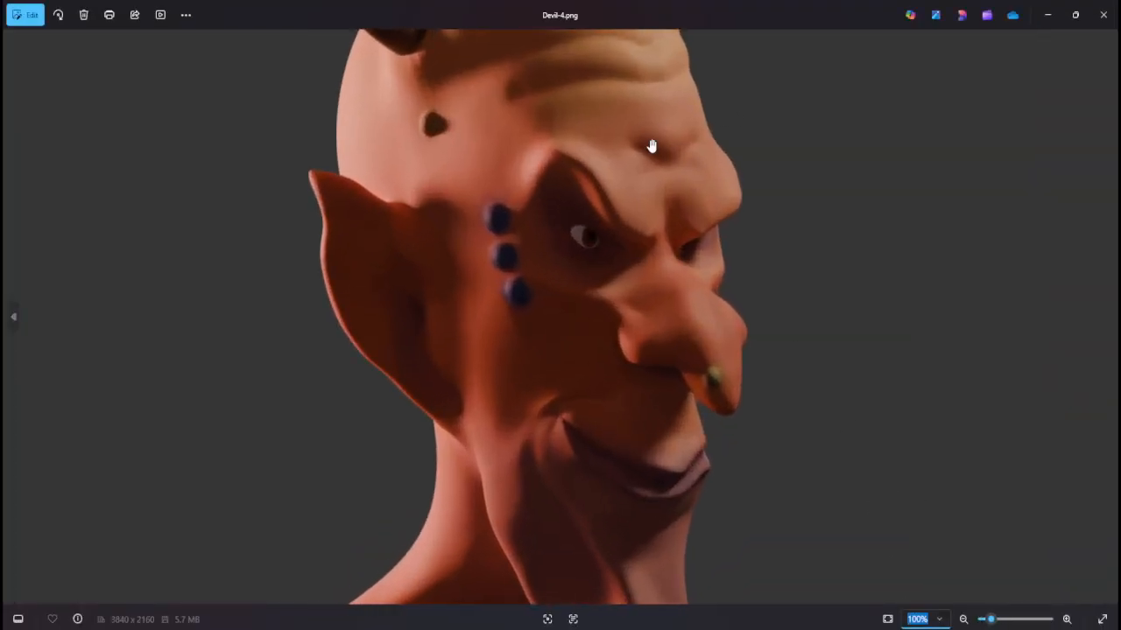
pyautogui.moveTo(652, 145); pyautogui.dragTo(721, 149)
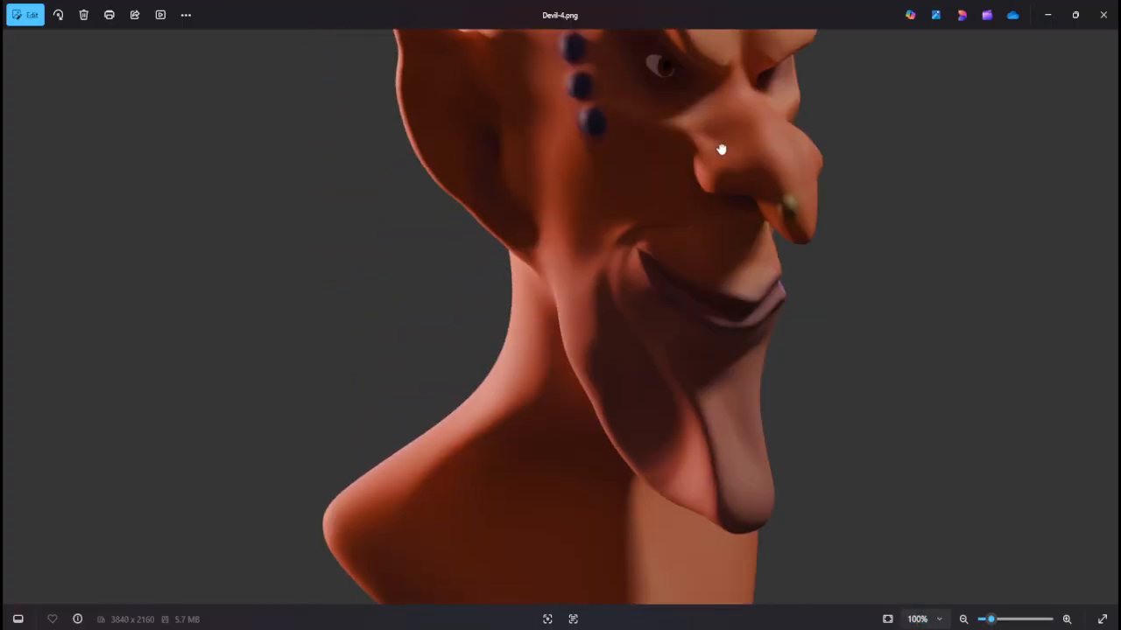
pyautogui.moveTo(762, 453); pyautogui.dragTo(695, 476)
pyautogui.moveTo(681, 165); pyautogui.dragTo(676, 348)
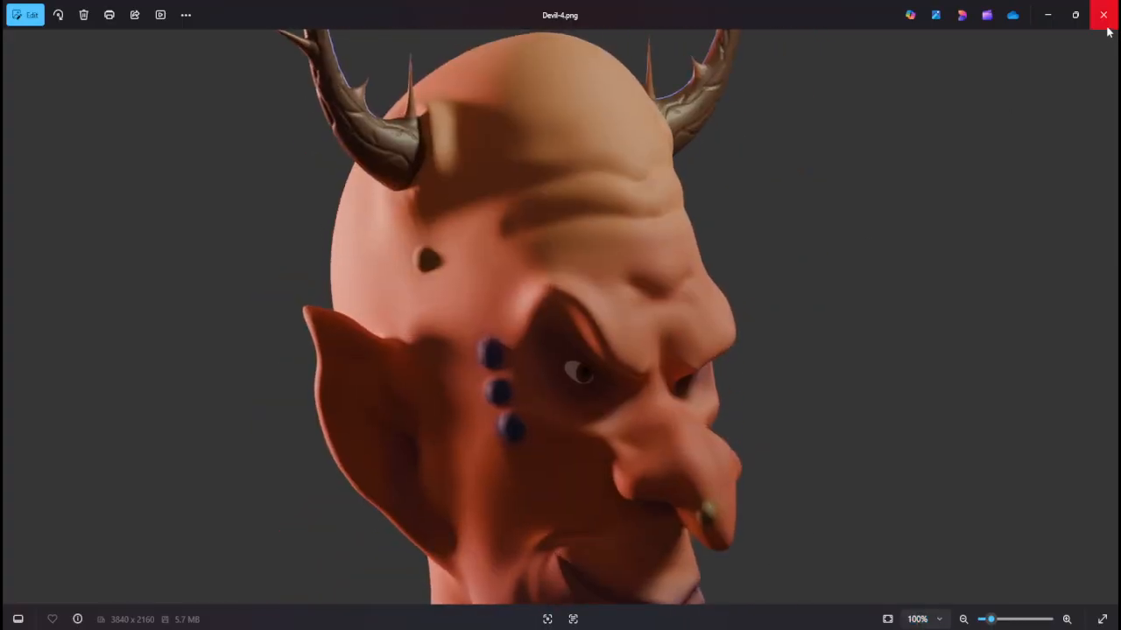
pyautogui.click(1105, 17)
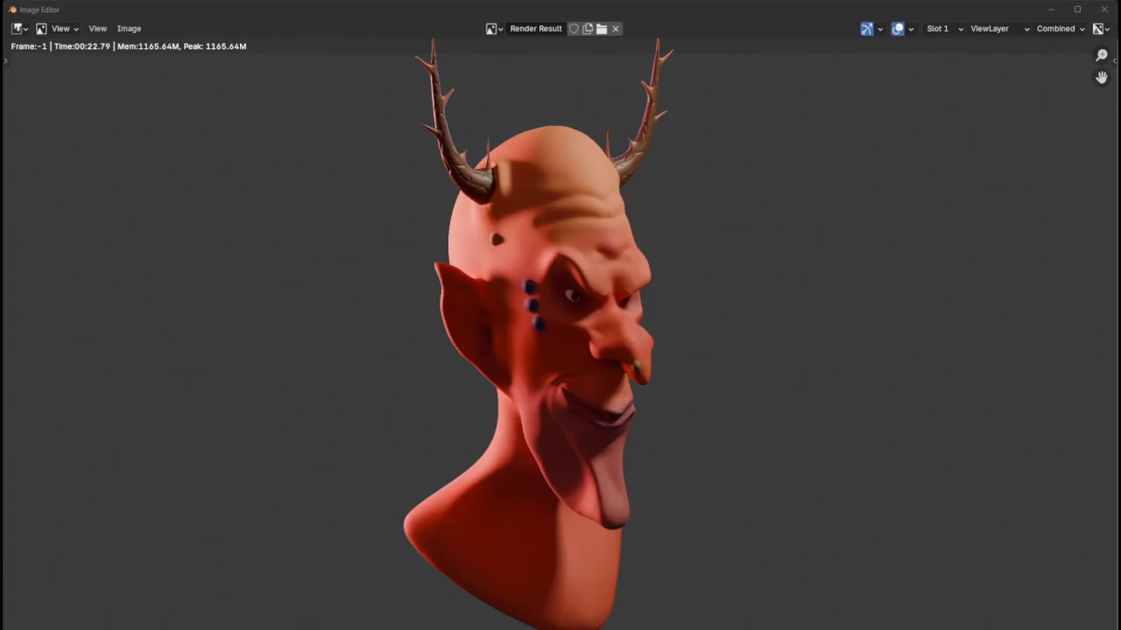
pyautogui.press('Escape')
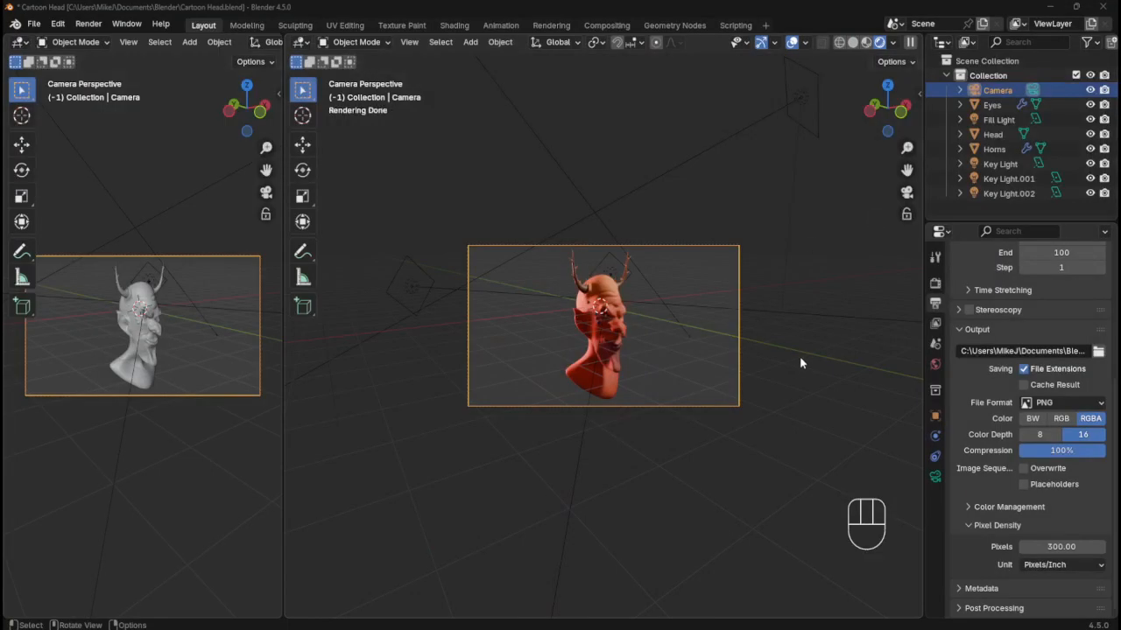
# - Align the camera to the front view of the head and save the Blender file
pyautogui.moveTo(793, 365); pyautogui.dragTo(718, 323, button='middle')
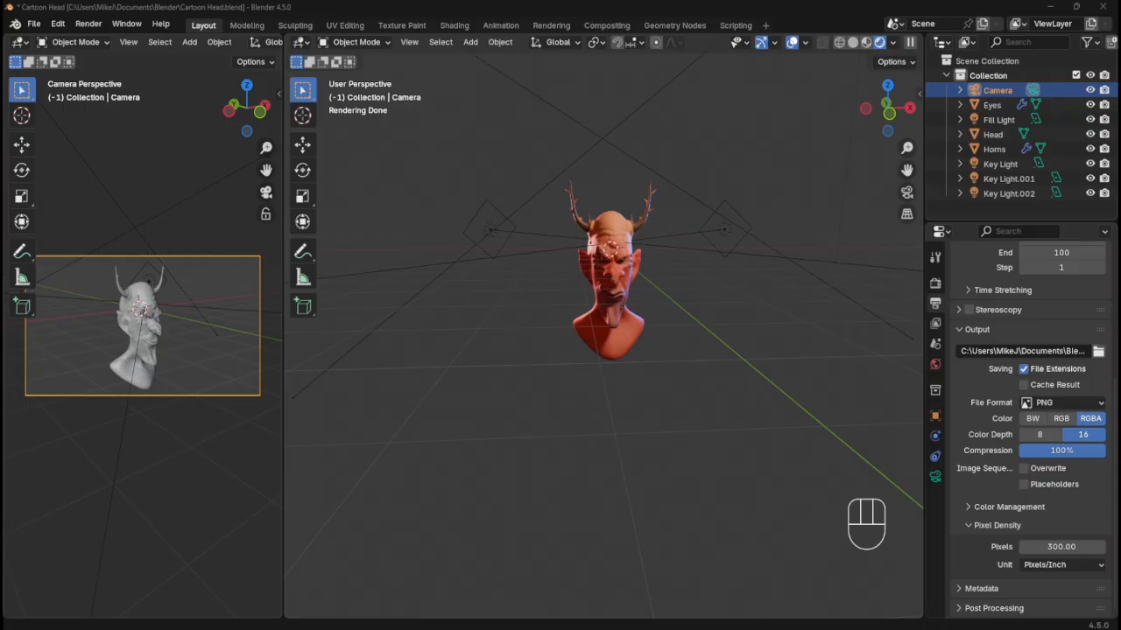
pyautogui.moveTo(741, 317); pyautogui.dragTo(736, 329, button='middle')
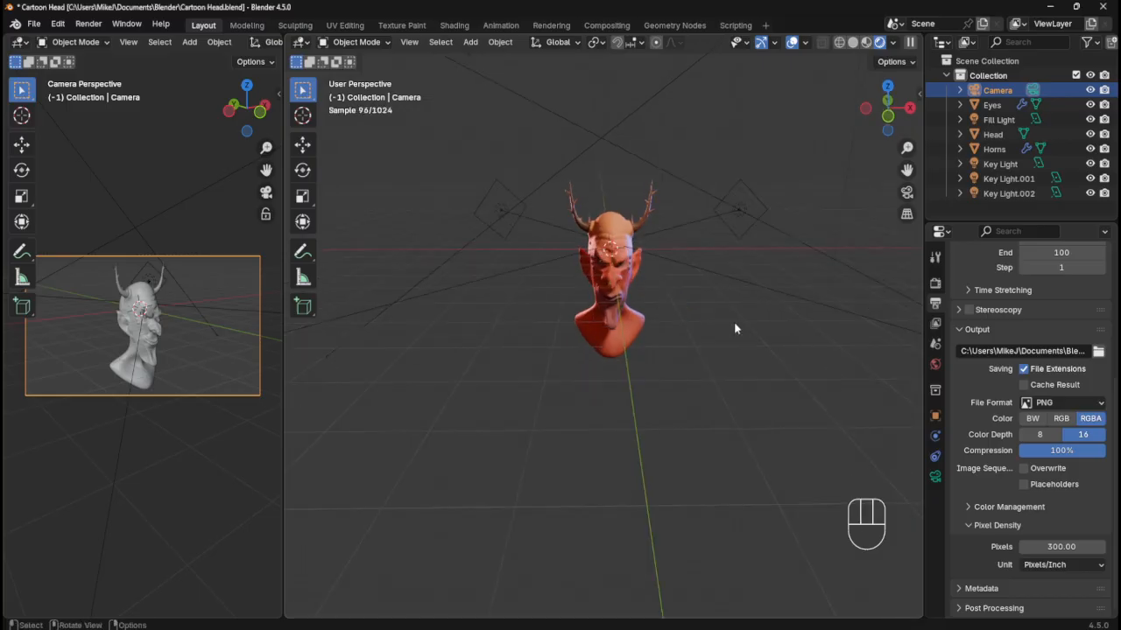
pyautogui.hotkey('ctrl', 's')
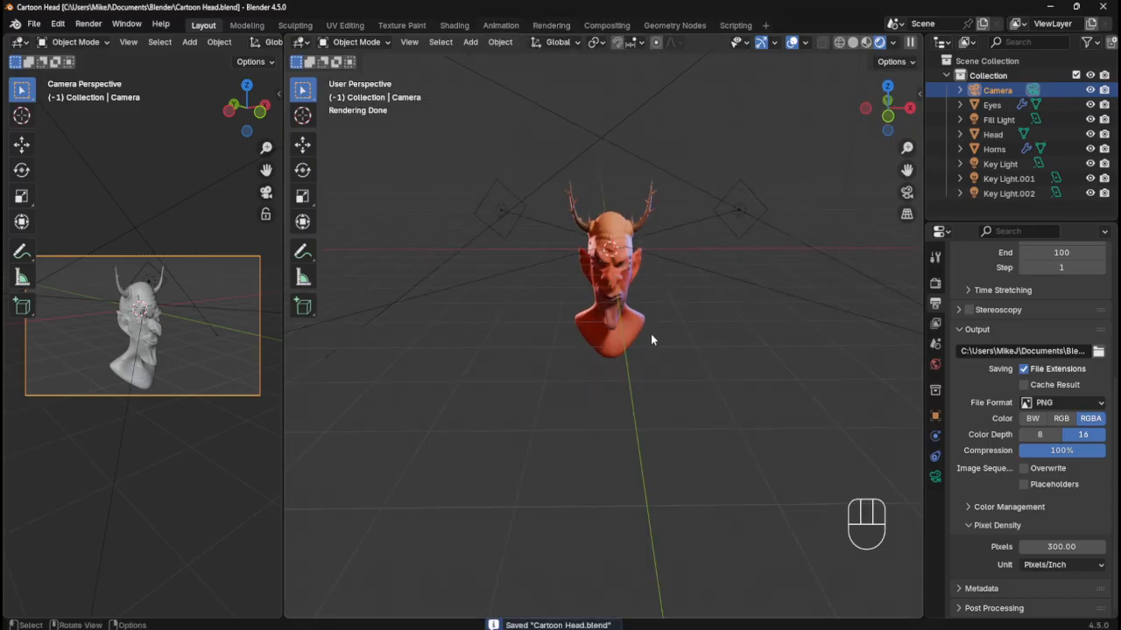
pyautogui.moveTo(651, 334); pyautogui.dragTo(625, 291, button='middle')
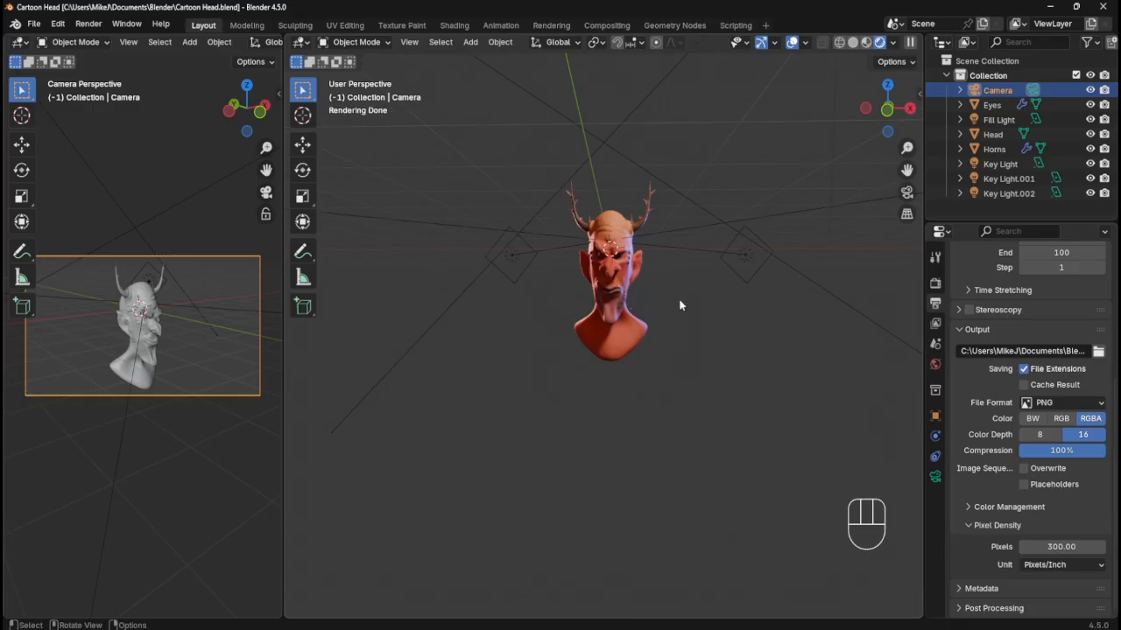
pyautogui.press('KP_0')
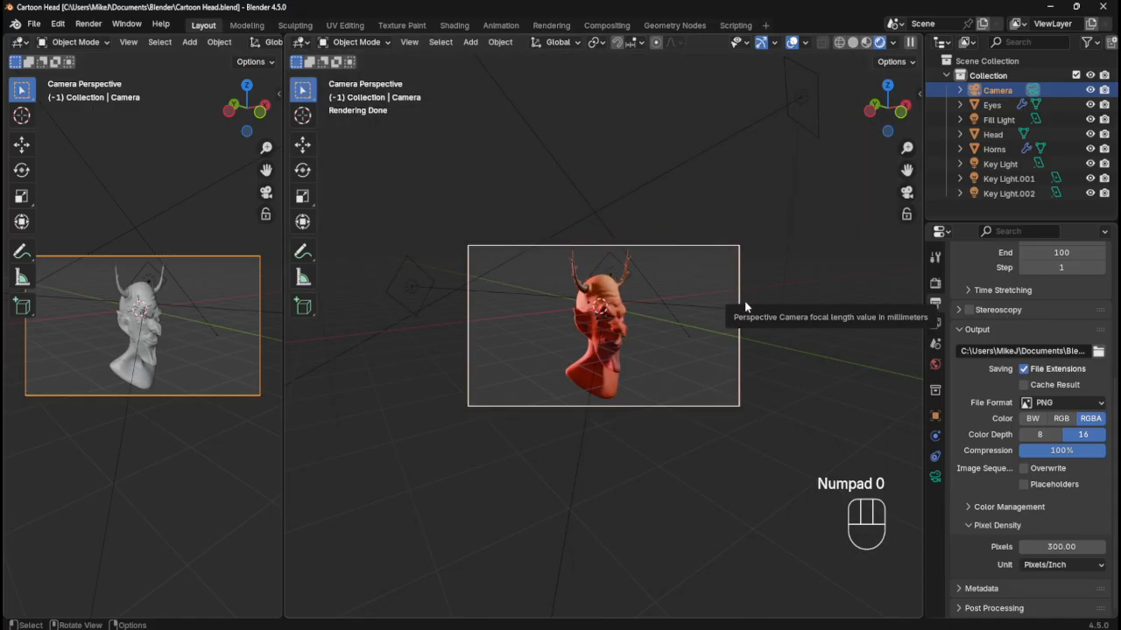
pyautogui.press('KP_1')
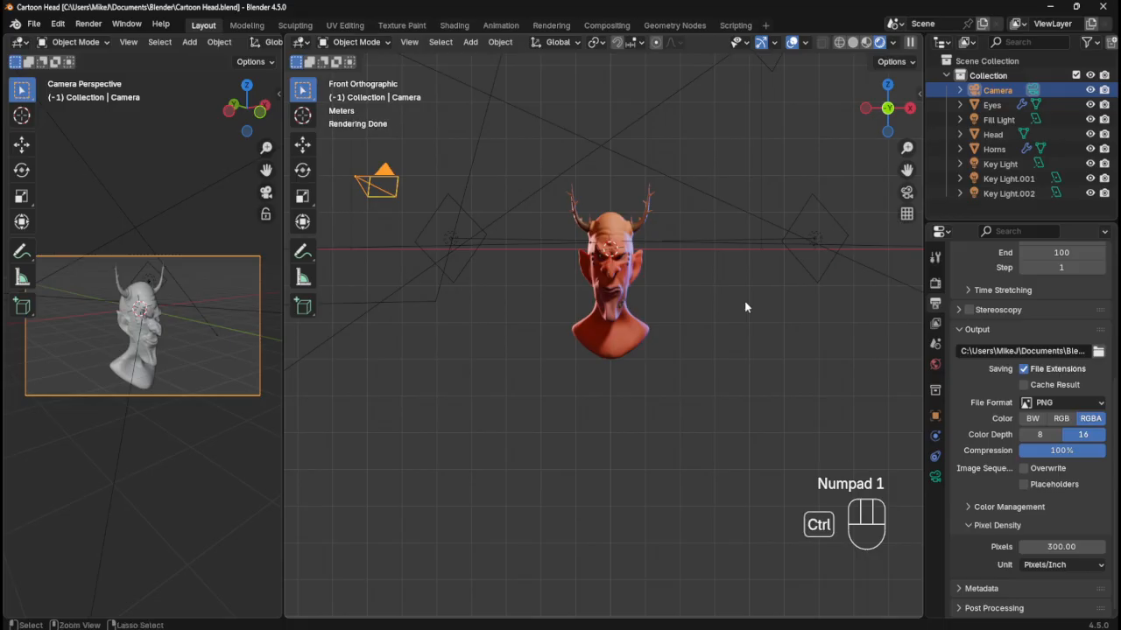
pyautogui.press('ctrl+alt+KP_0')
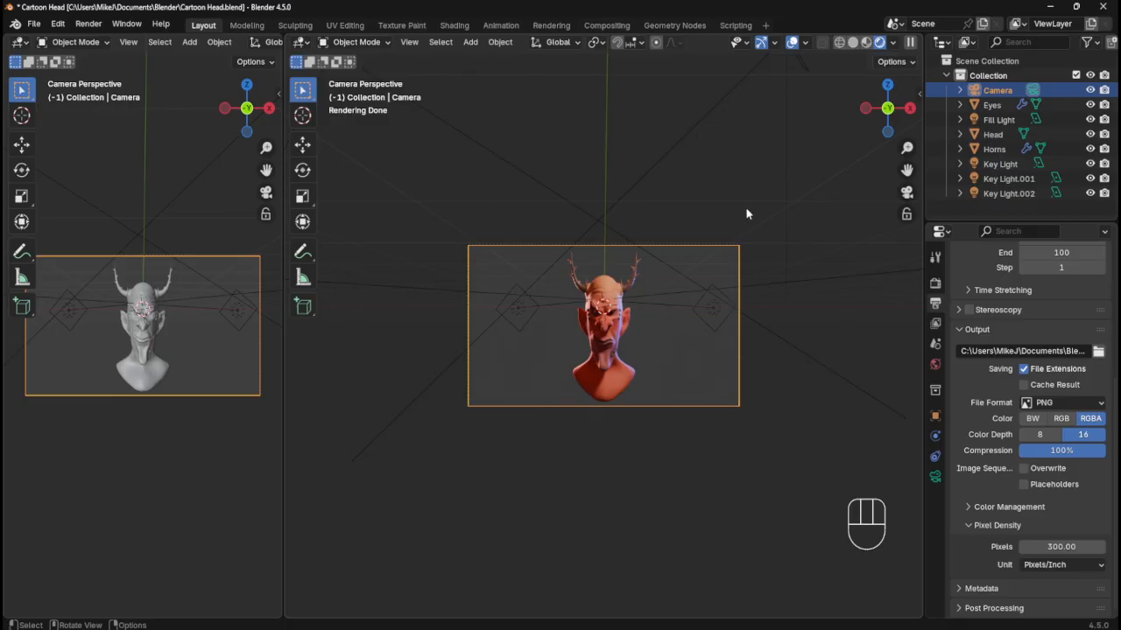
pyautogui.hotkey('ctrl', 's')
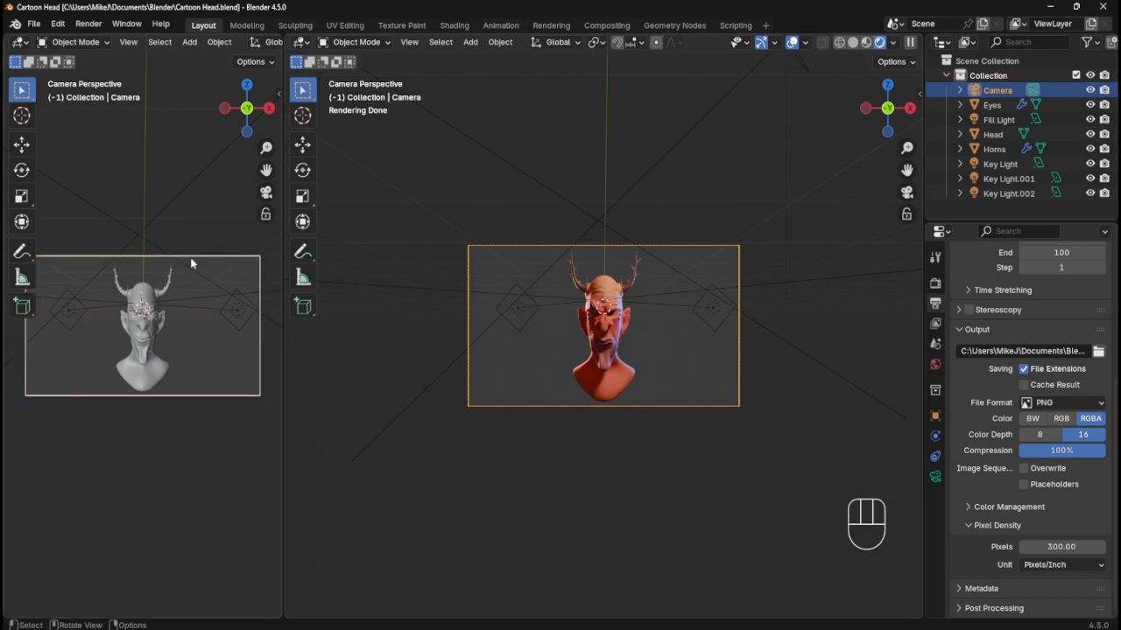
# - Show the scene from the top in the solid-shaded viewport and select the camera
pyautogui.press('KP_7')
pyautogui.scroll(-6, 197, 326)
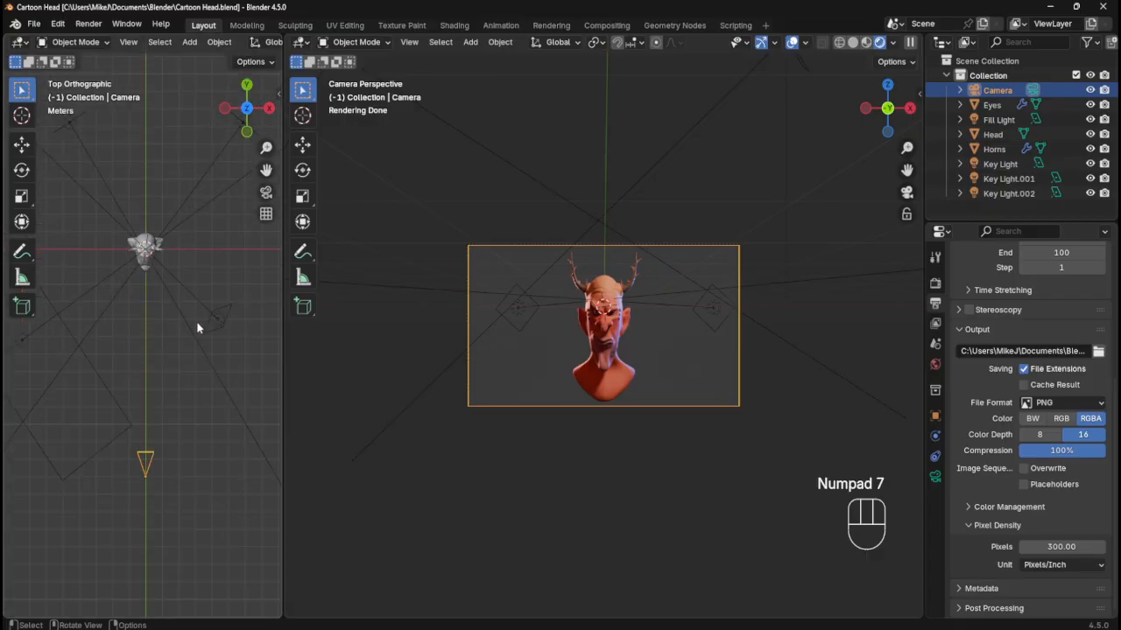
pyautogui.scroll(3, 183, 377)
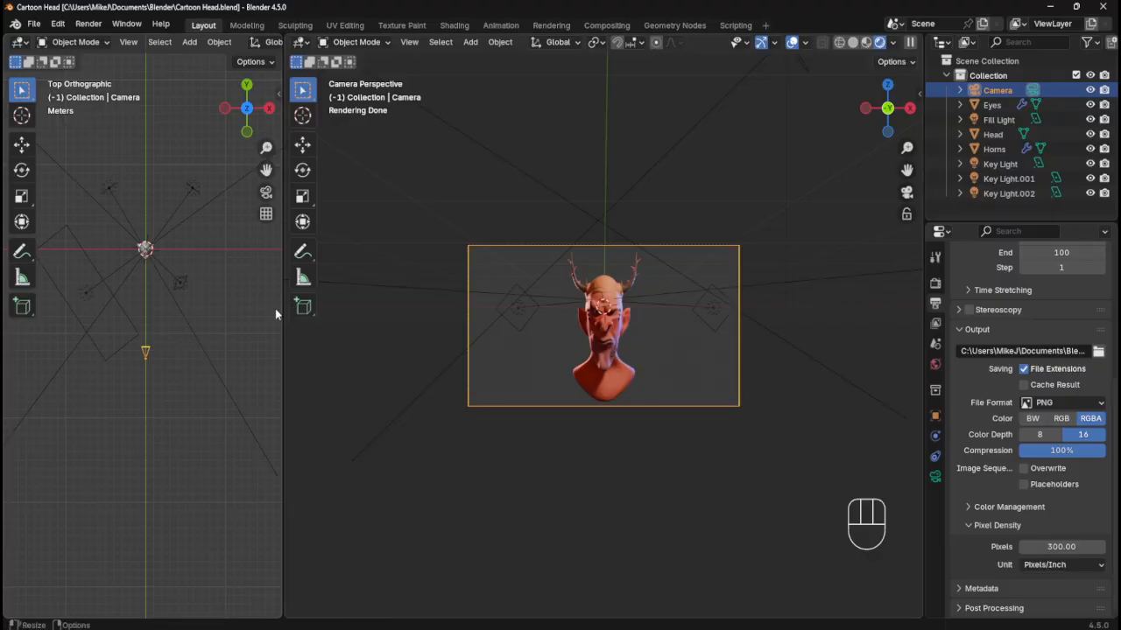
pyautogui.click(146, 351)
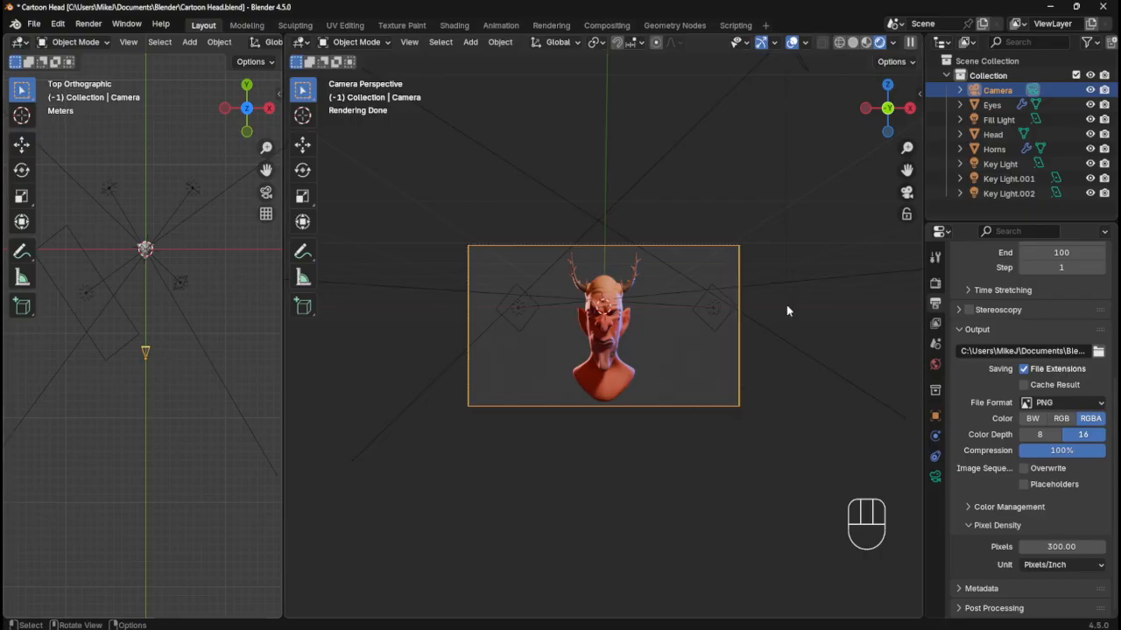
pyautogui.click(1002, 105)
pyautogui.click(1002, 91)
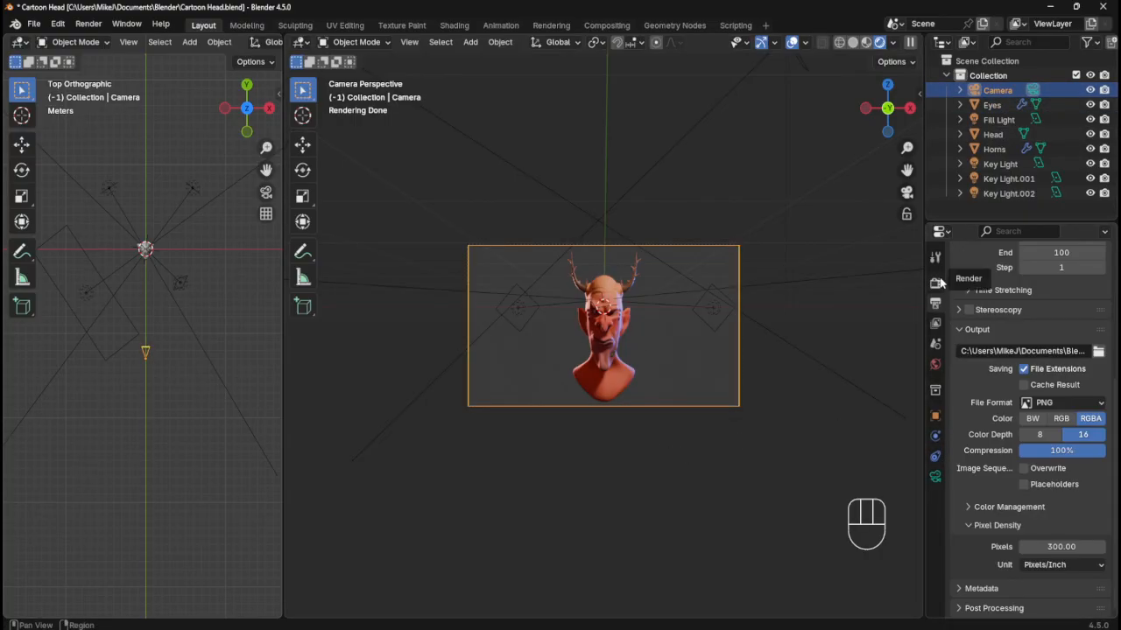
# - Examine the camera's lens type options and its sensor settings
pyautogui.click(935, 475)
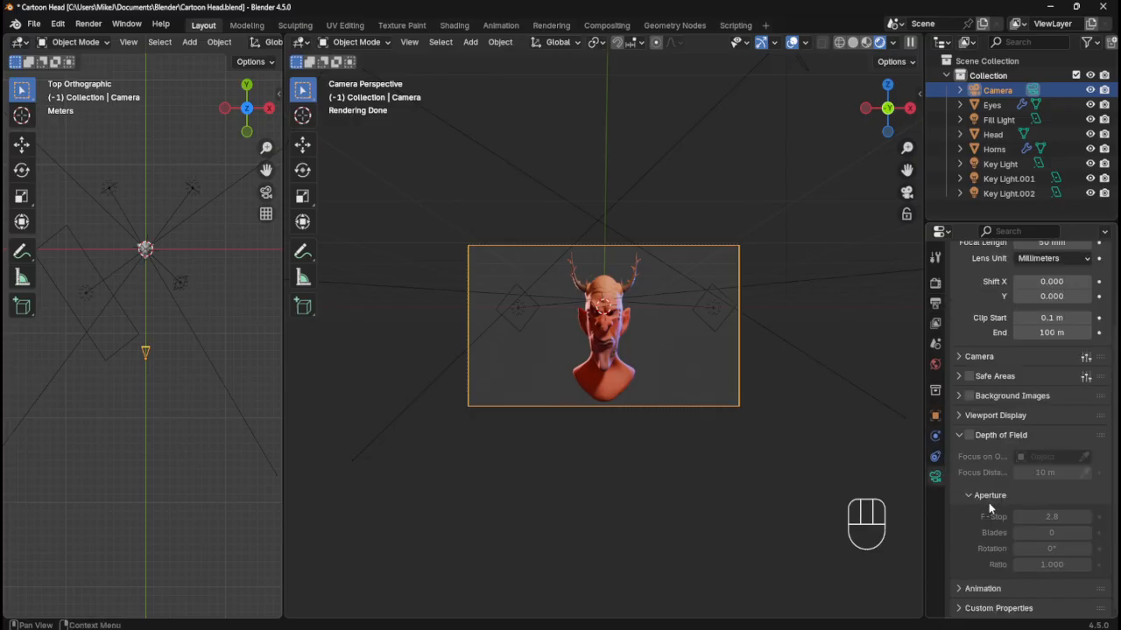
pyautogui.scroll(5, 989, 504)
pyautogui.click(1038, 326)
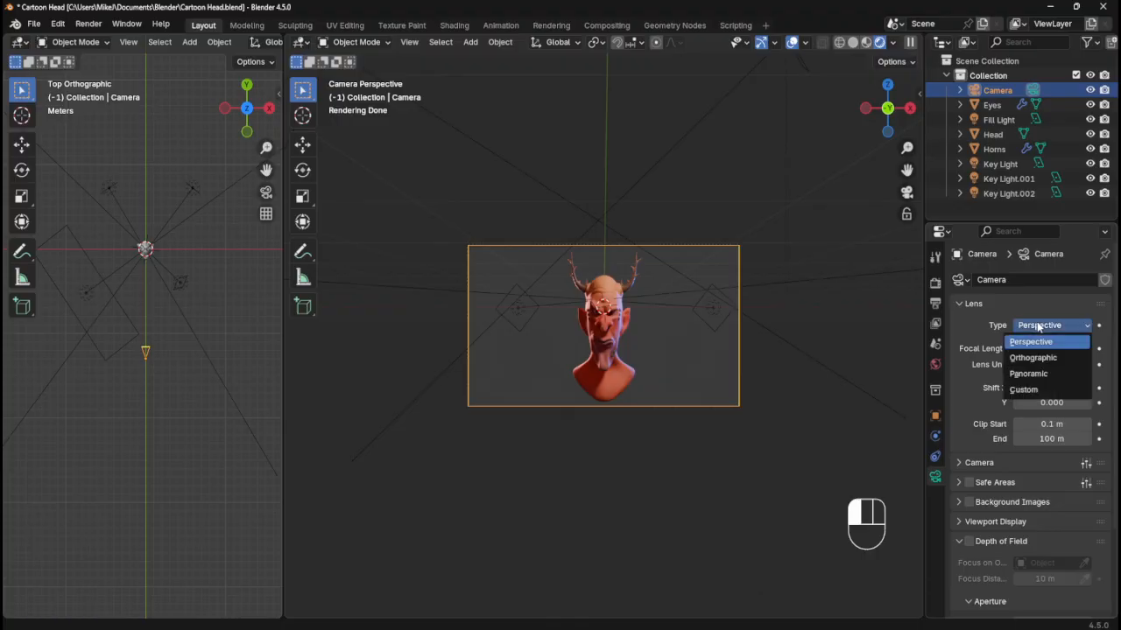
pyautogui.click(1039, 326)
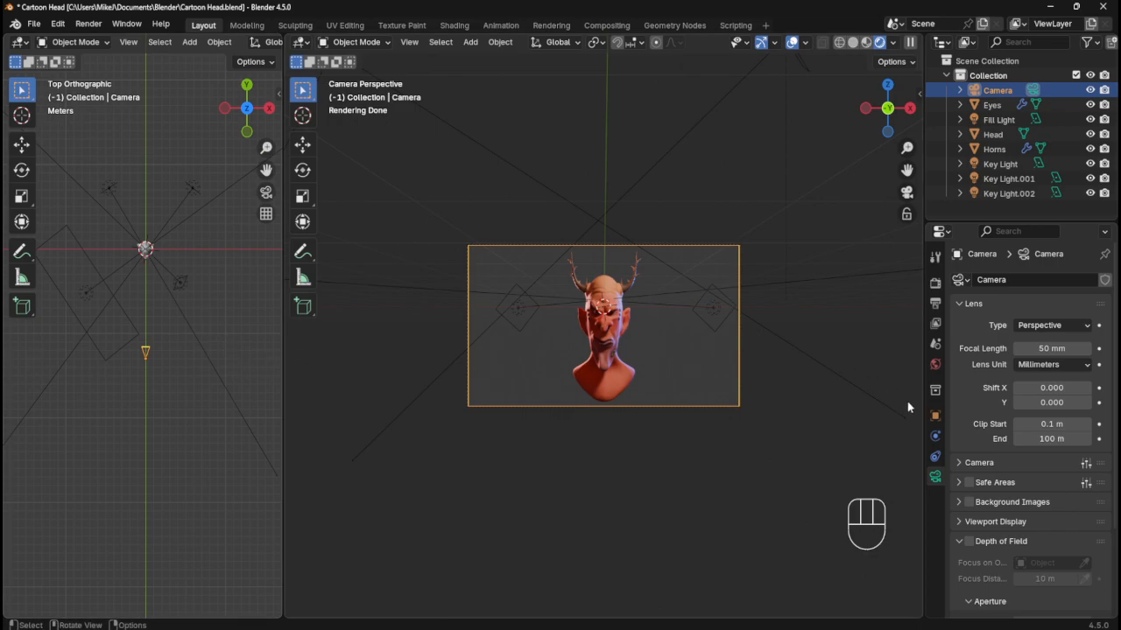
pyautogui.click(958, 462)
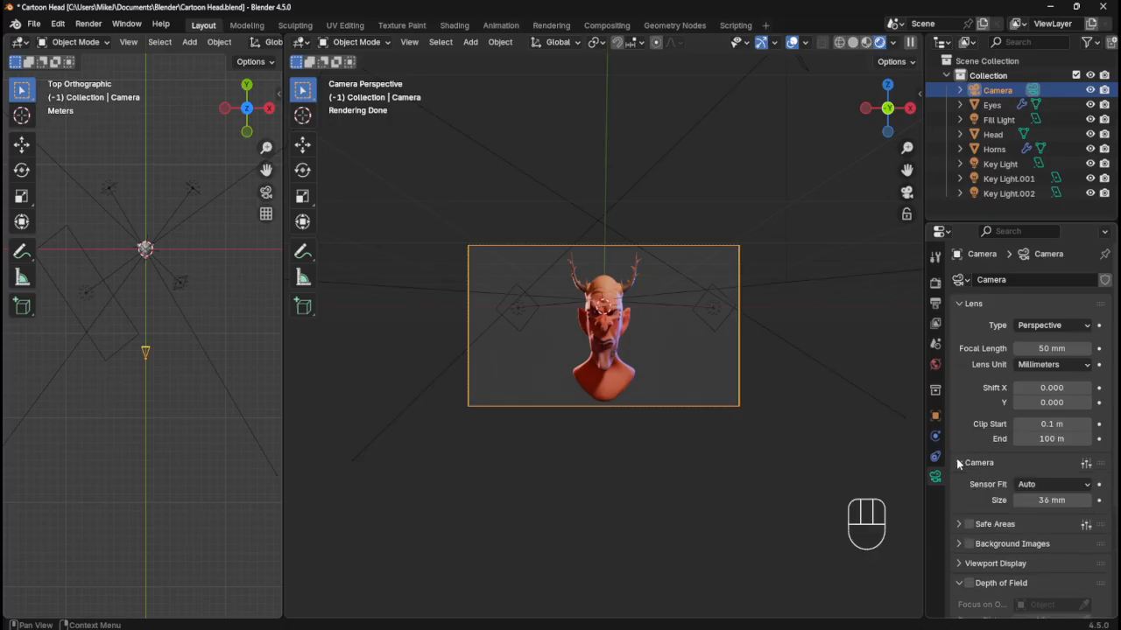
pyautogui.click(957, 462)
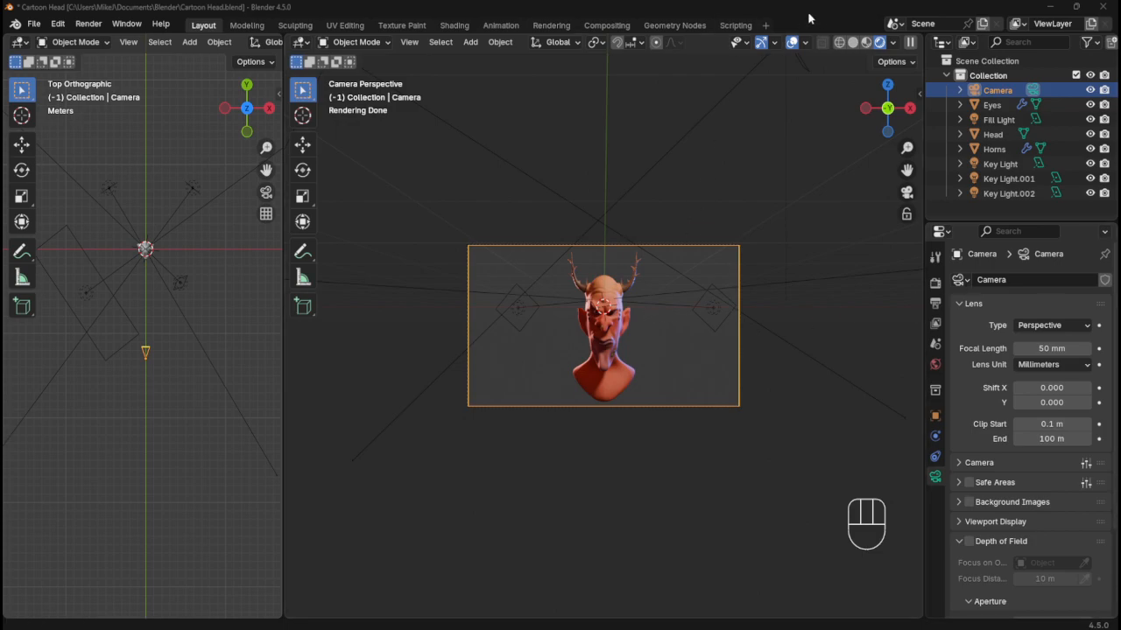
# - Lock the rendered viewport's view to the Head object and save the Blender file
pyautogui.hotkey('ctrl', 's')
pyautogui.press('n')
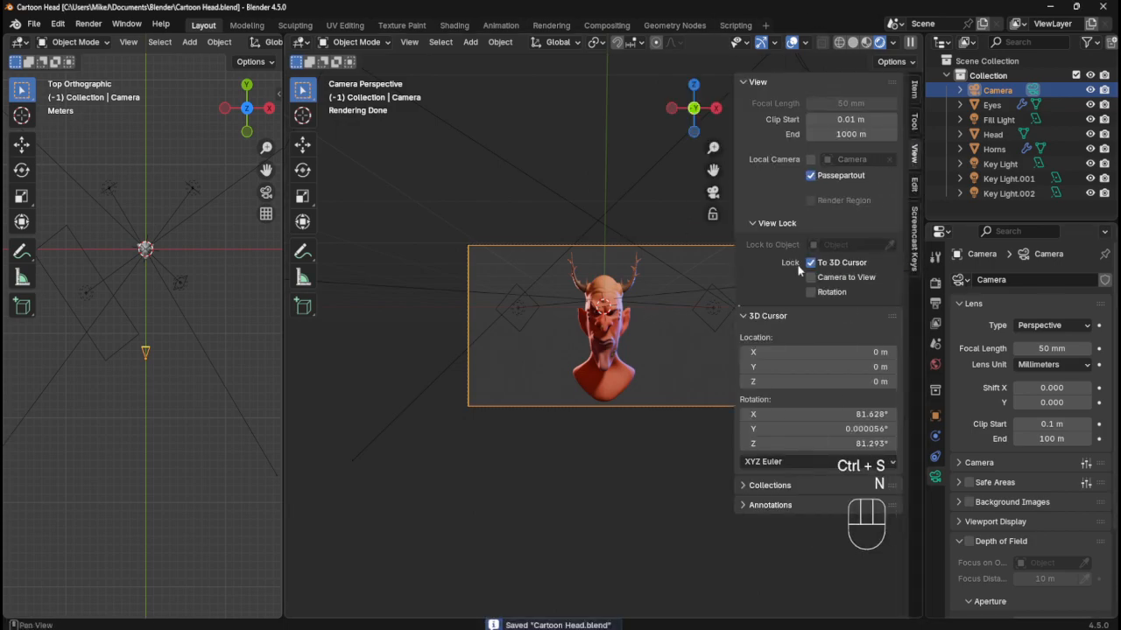
pyautogui.click(891, 247)
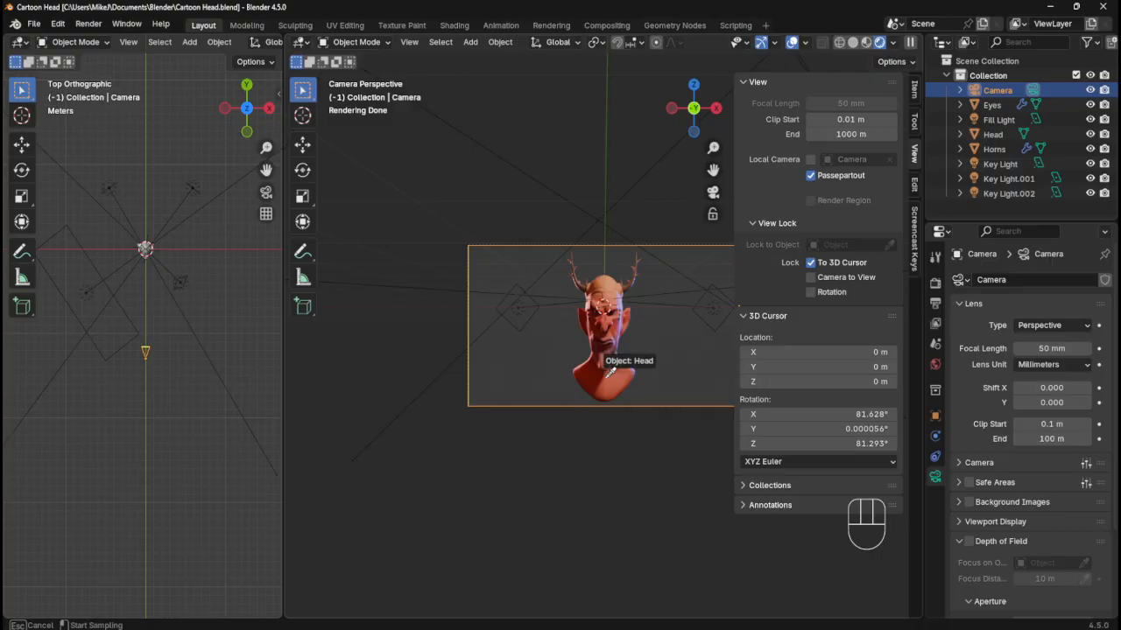
pyautogui.click(607, 383)
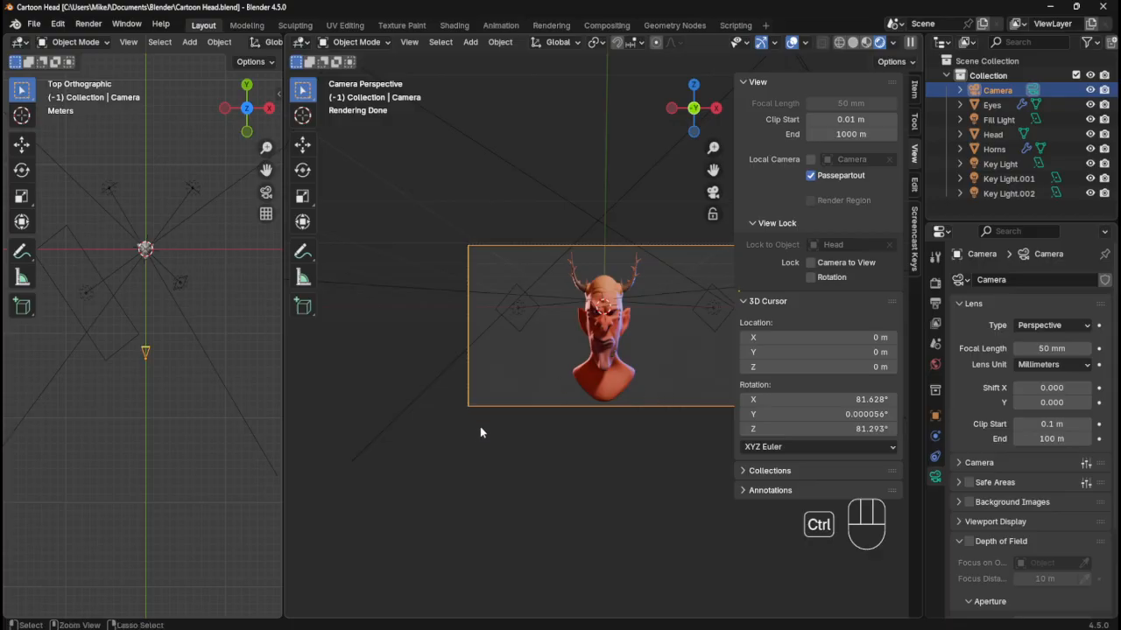
pyautogui.hotkey('ctrl', 's')
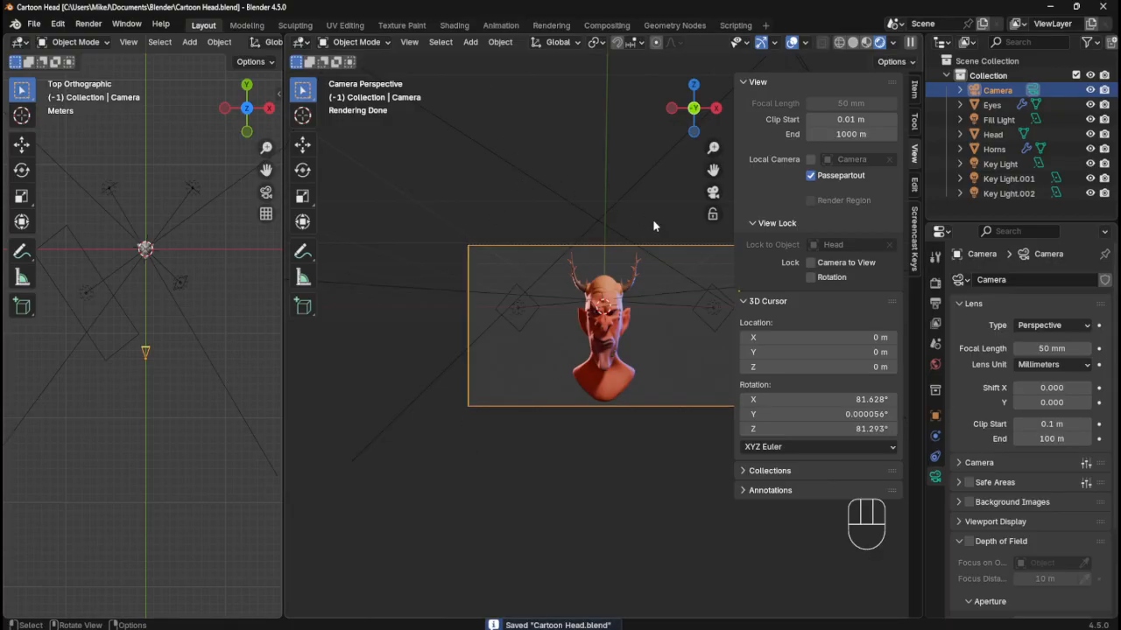
# - Try setting the camera's Y and X locations to 0 m, and undo both changes
pyautogui.click(914, 91)
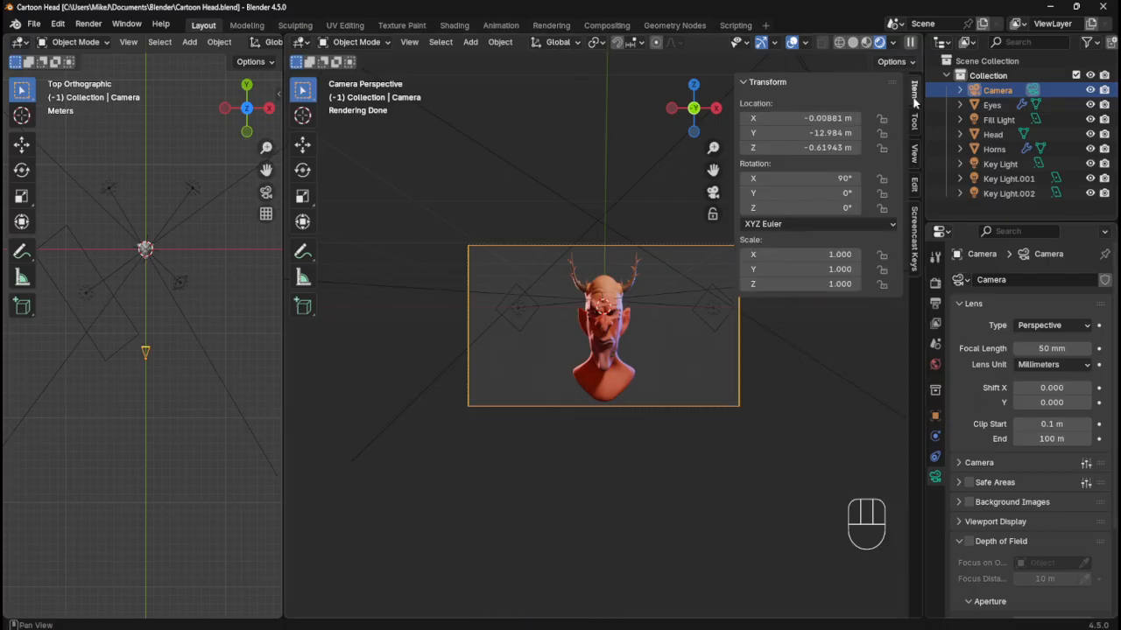
pyautogui.click(833, 130)
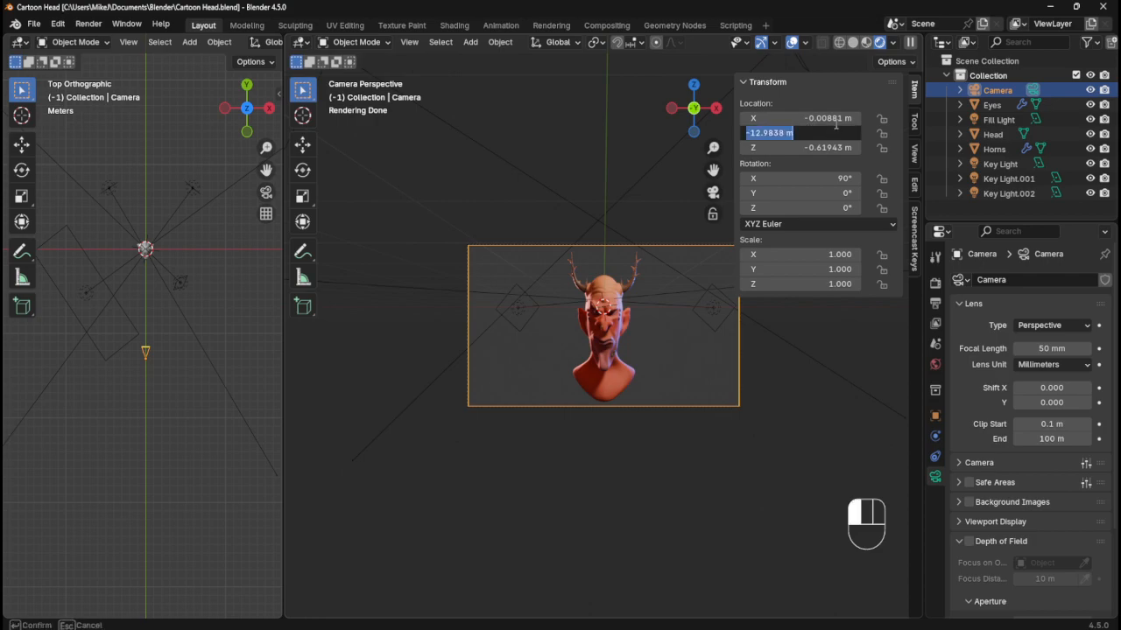
pyautogui.write('0')
pyautogui.press('Return')
pyautogui.click(830, 117)
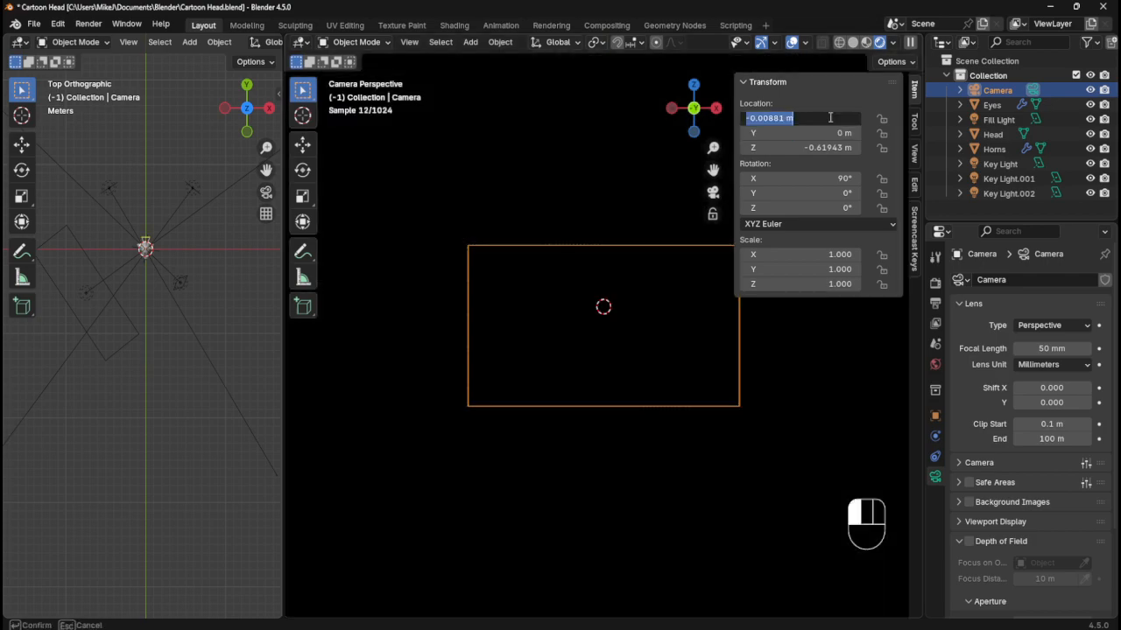
pyautogui.write('0')
pyautogui.press('Return')
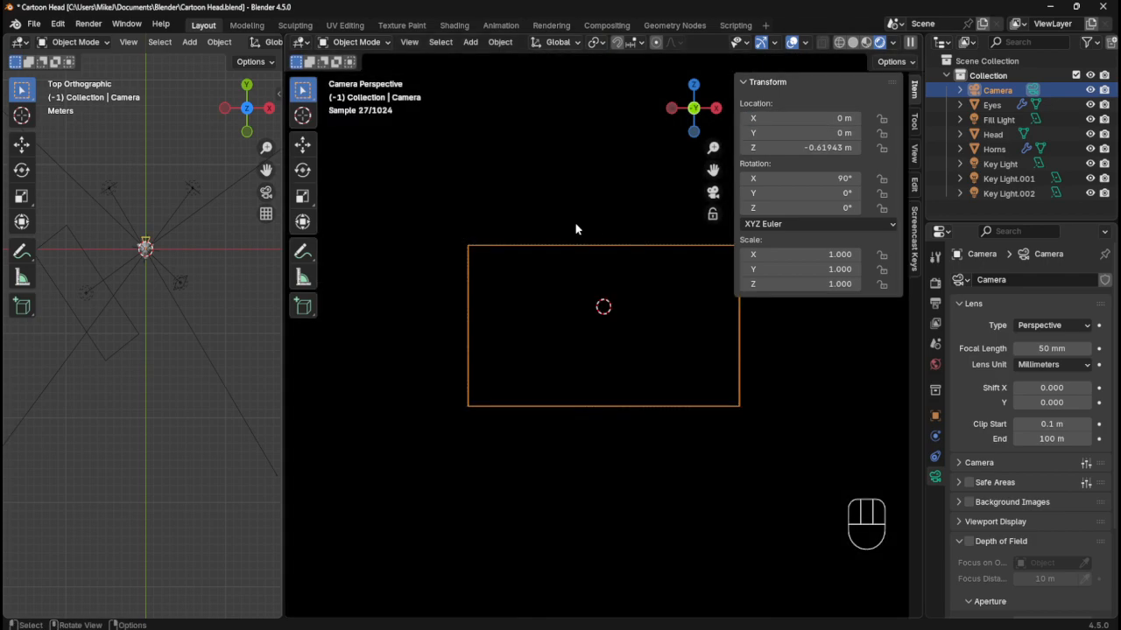
pyautogui.hotkey('ctrl', 'z')
pyautogui.hotkey('ctrl', 'z')
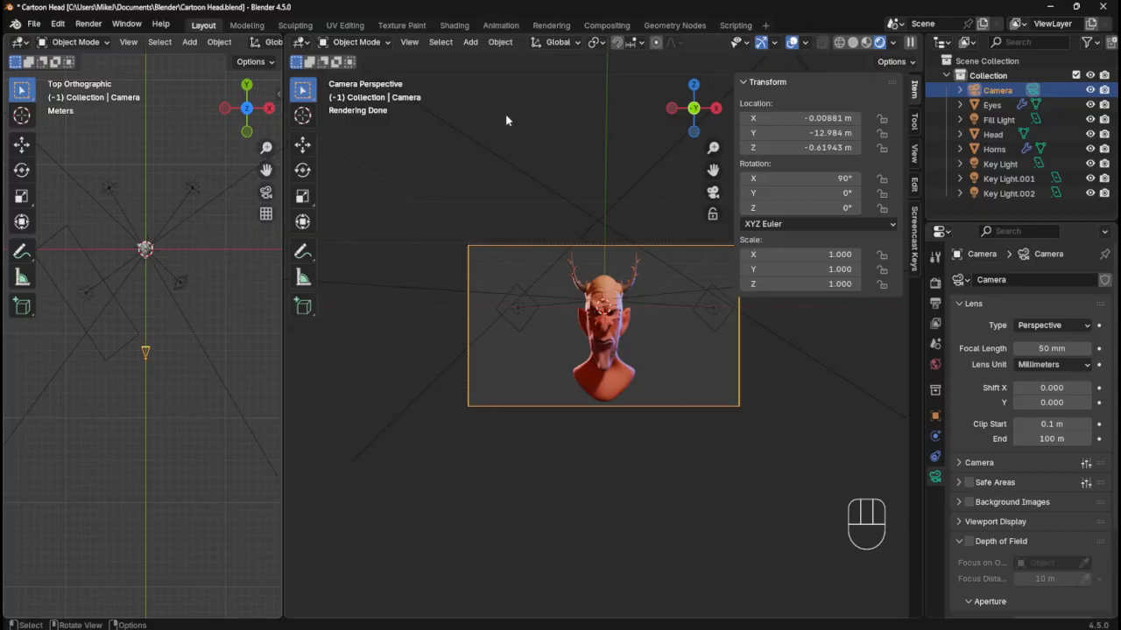
# - Save the Blender file and set the current frame to 0 in the Animation workspace
pyautogui.hotkey('ctrl', 's')
pyautogui.click(503, 25)
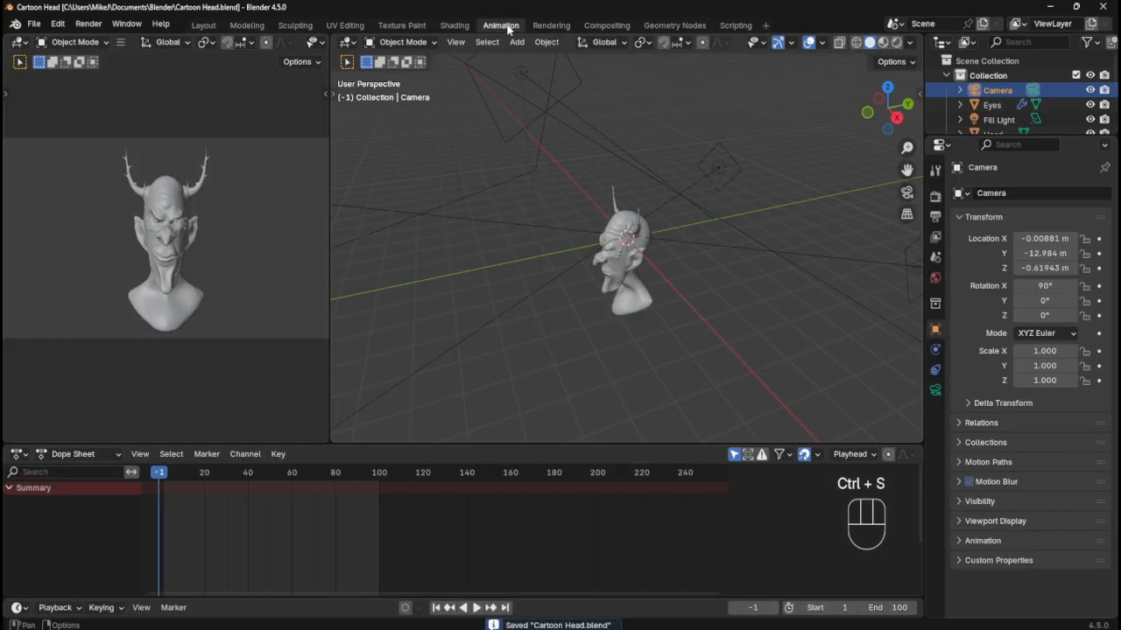
pyautogui.click(166, 473)
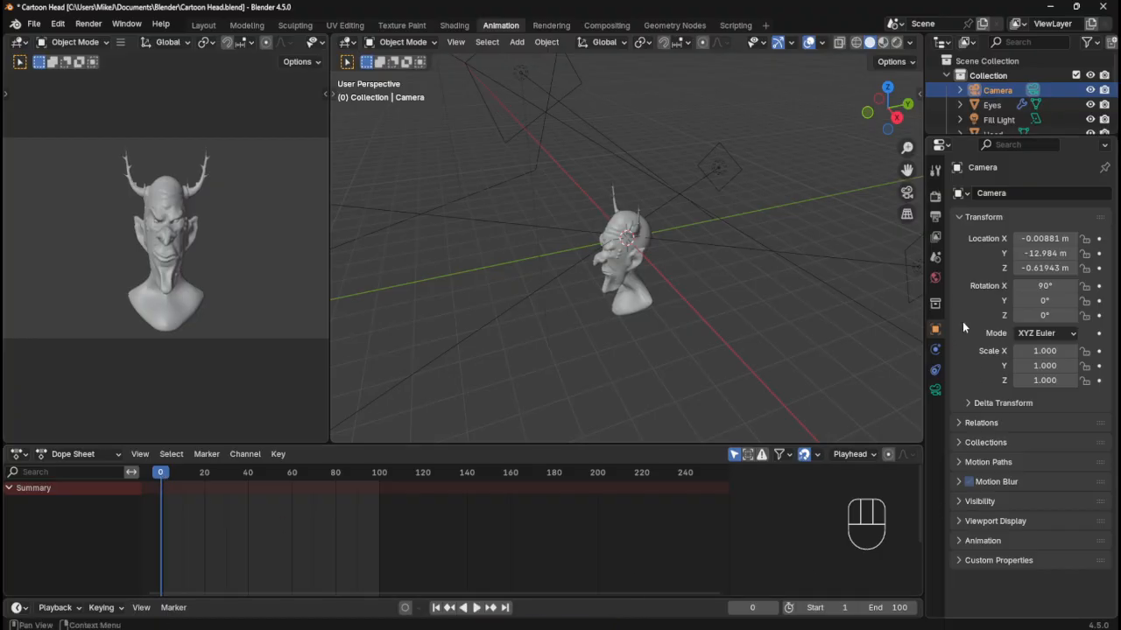
# - Examine the camera's lens settings and the scene's render sampling, resolution, frame range and output settings
pyautogui.click(938, 172)
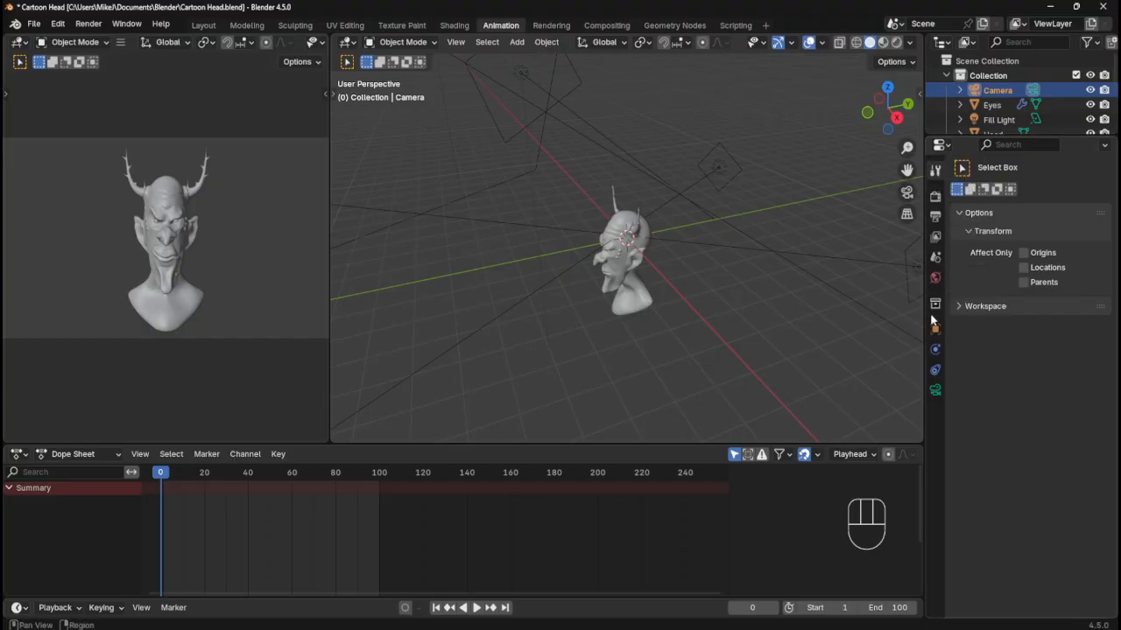
pyautogui.click(935, 389)
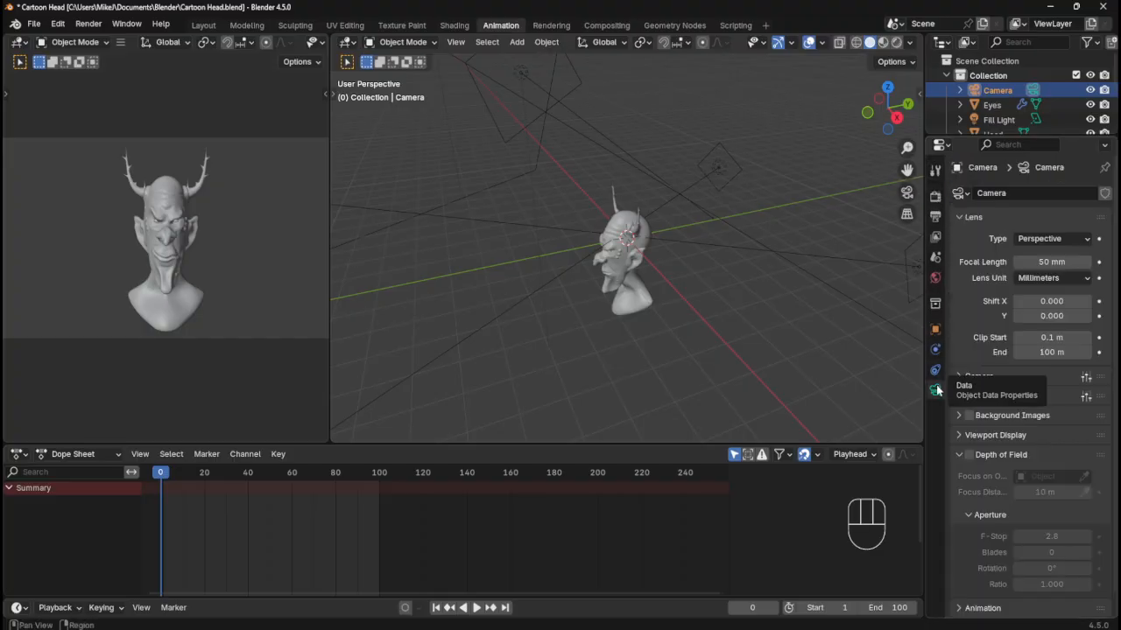
pyautogui.click(936, 172)
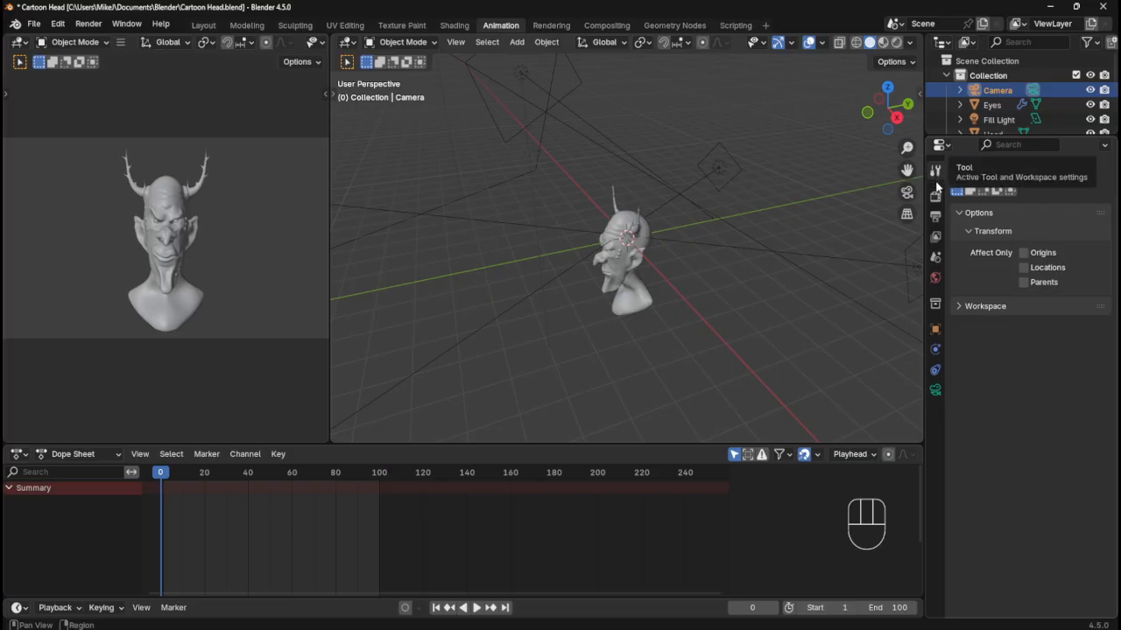
pyautogui.click(935, 196)
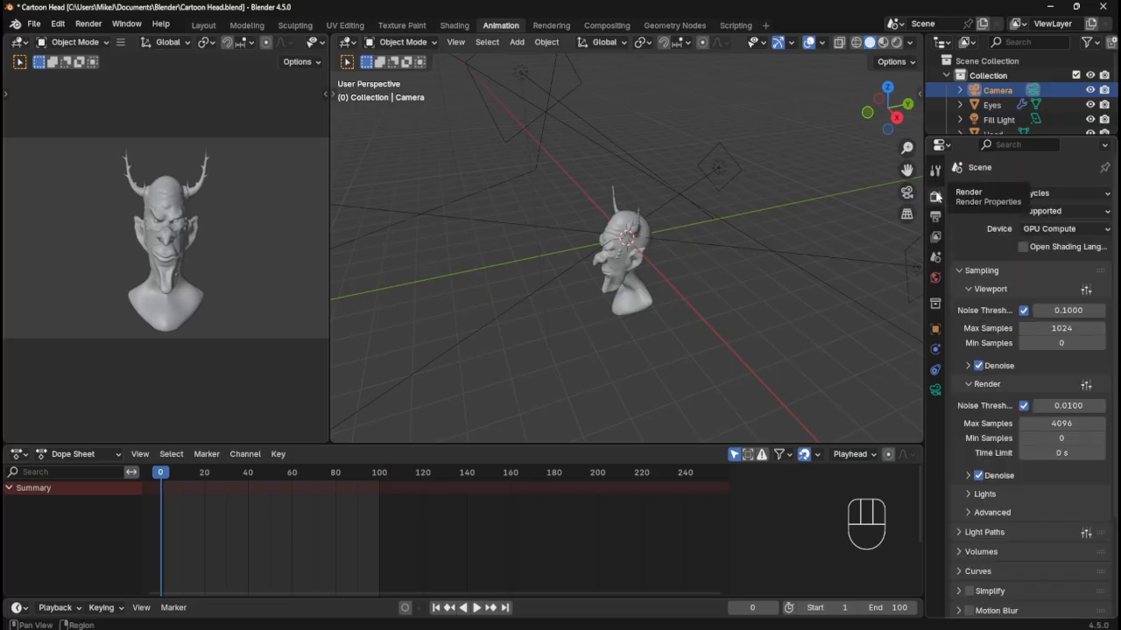
pyautogui.click(992, 106)
pyautogui.click(1001, 93)
pyautogui.scroll(-3, 960, 368)
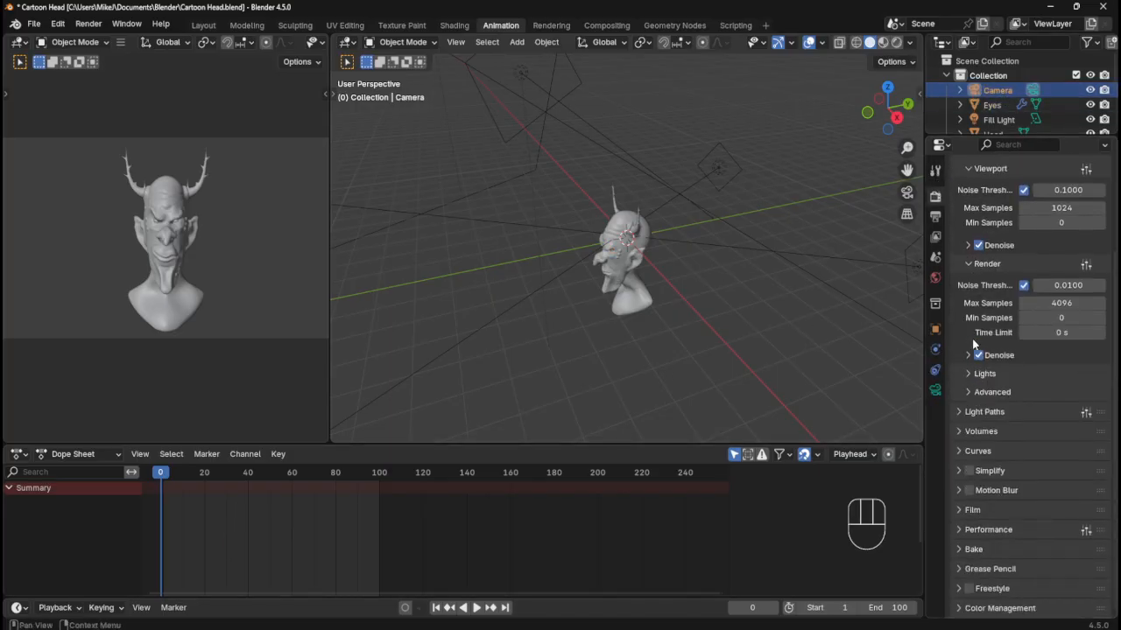
pyautogui.click(936, 216)
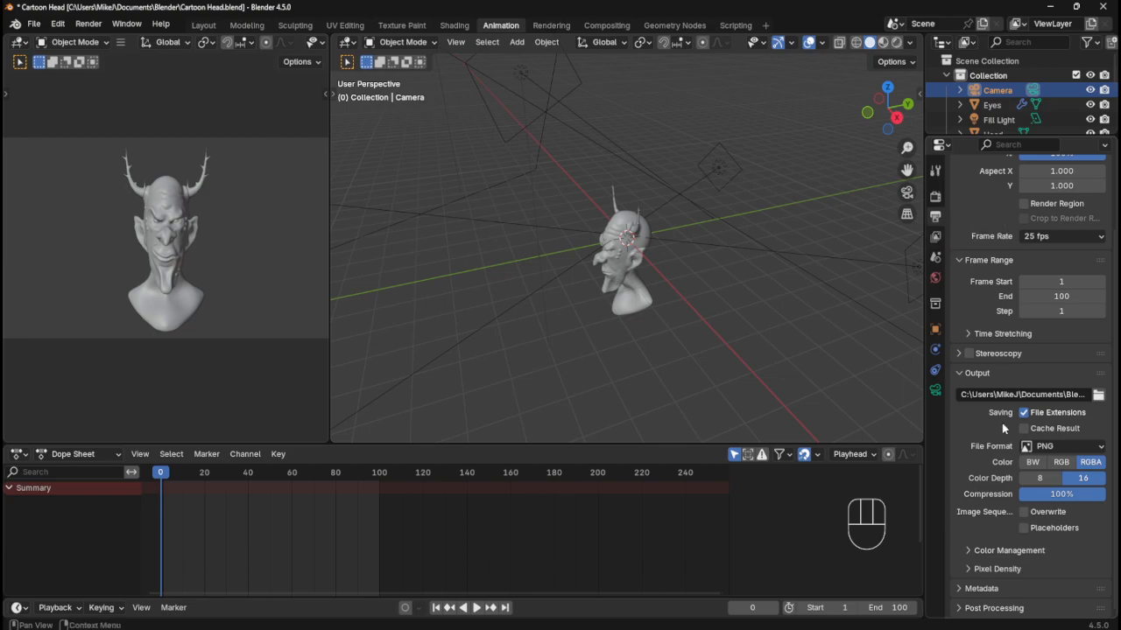
pyautogui.scroll(2, 1002, 423)
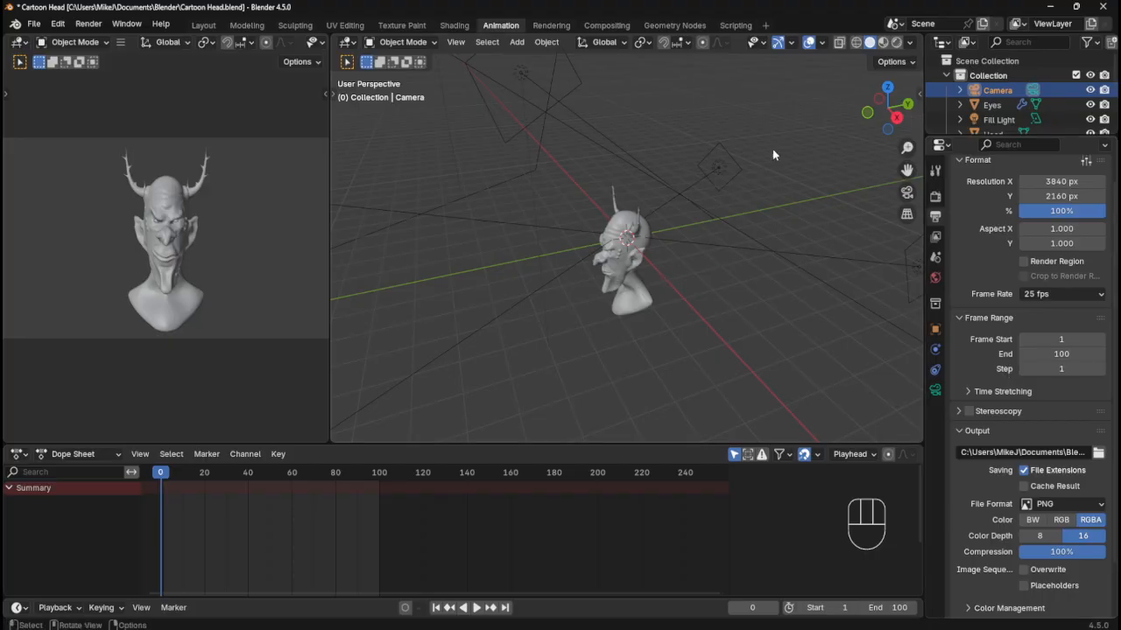
# - Lock the larger viewport's view to the Head object and compare its perspective view with the camera view
pyautogui.click(907, 195)
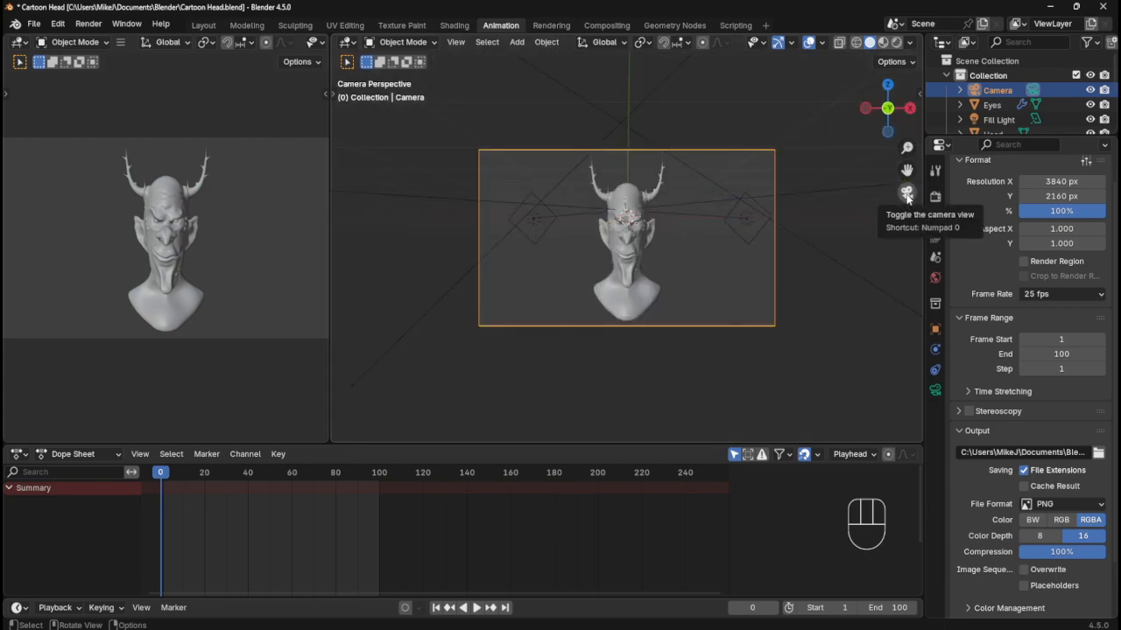
pyautogui.click(907, 194)
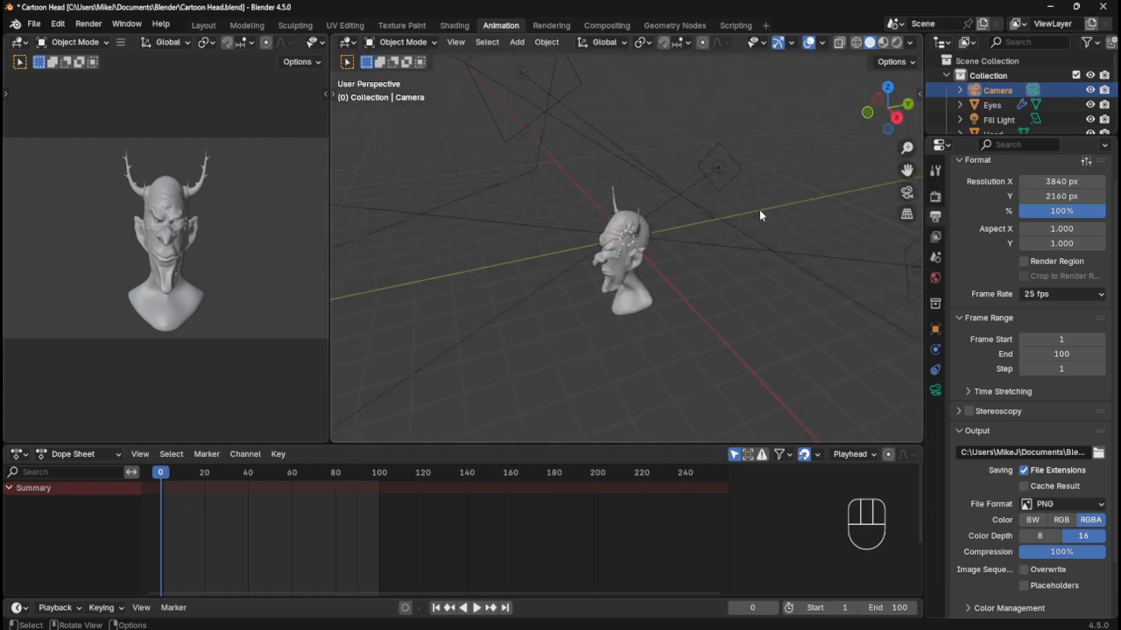
pyautogui.press('n')
pyautogui.click(915, 163)
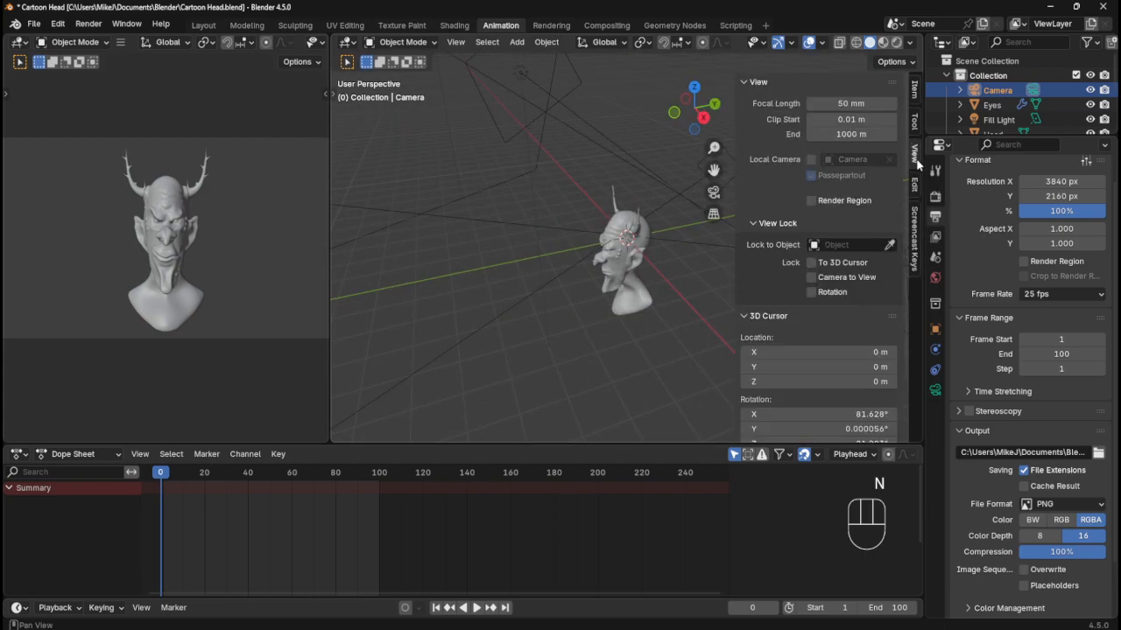
pyautogui.click(890, 247)
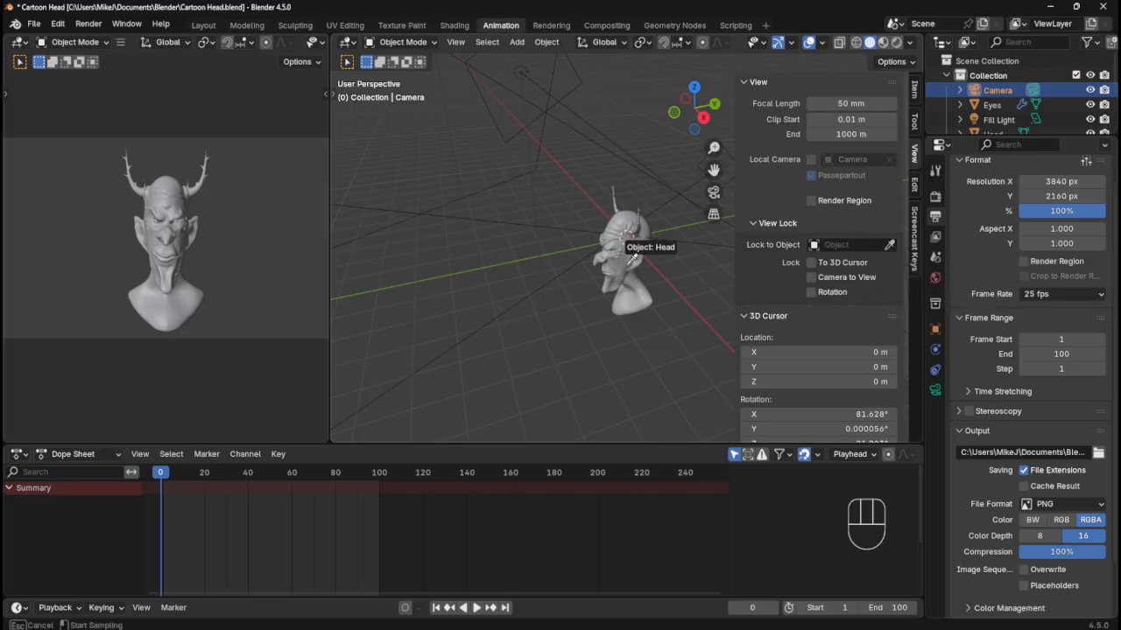
pyautogui.click(627, 264)
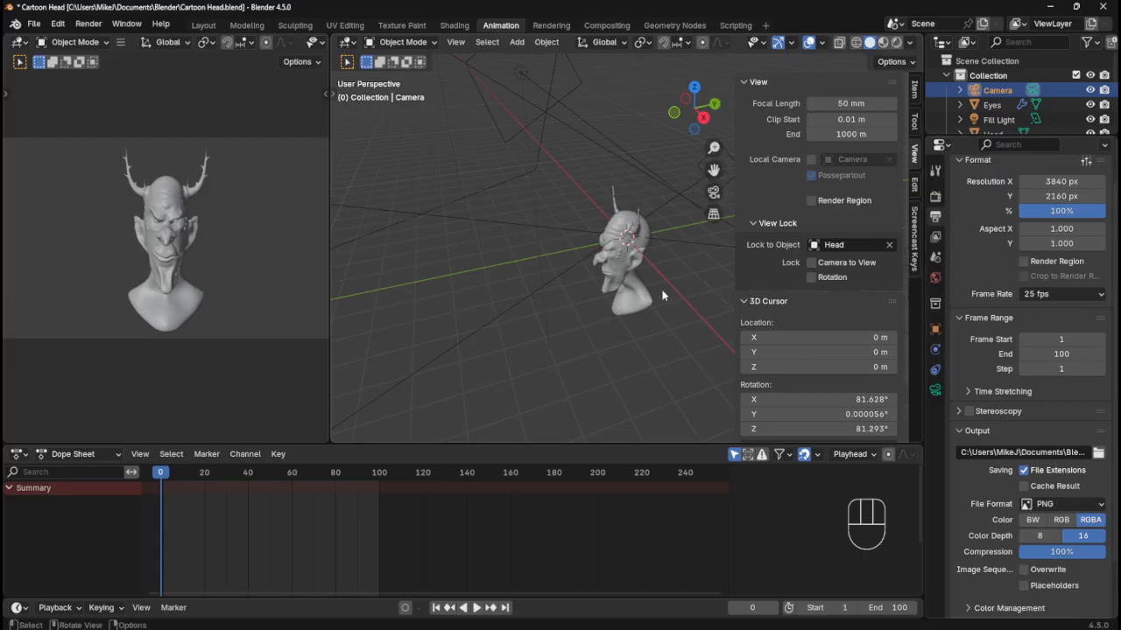
pyautogui.press('n')
pyautogui.click(906, 192)
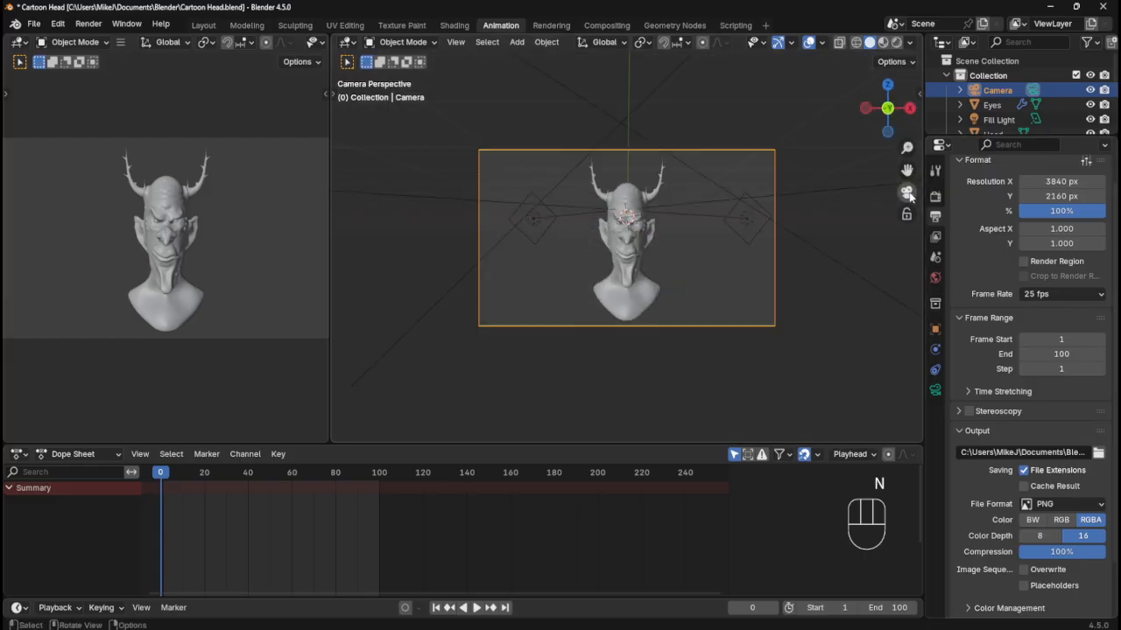
pyautogui.click(906, 192)
pyautogui.press('n')
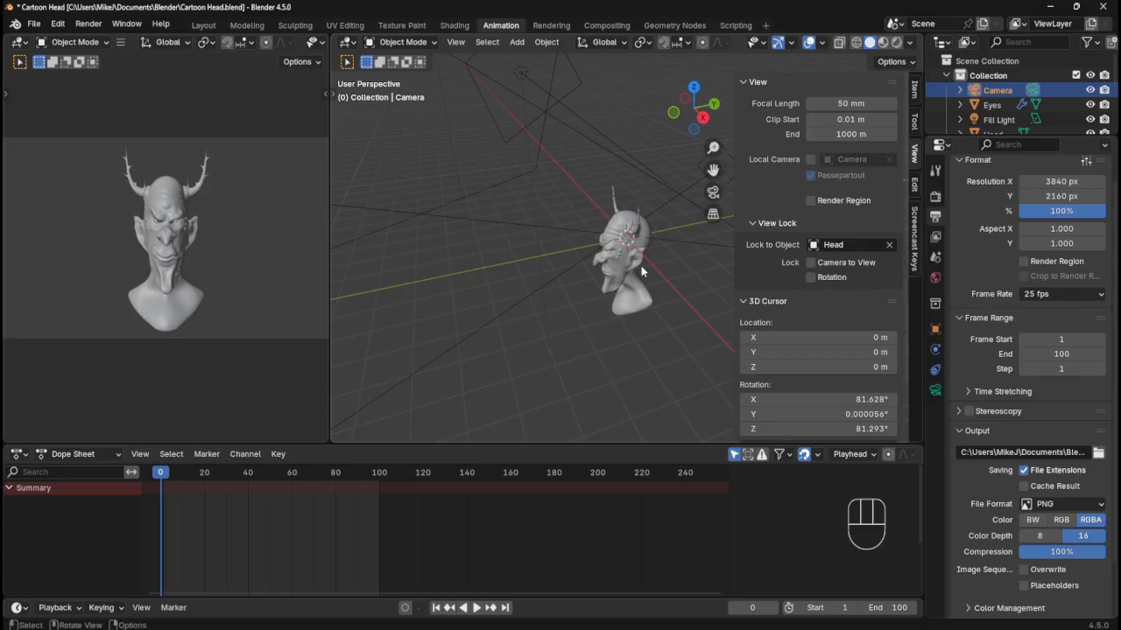
pyautogui.press('n')
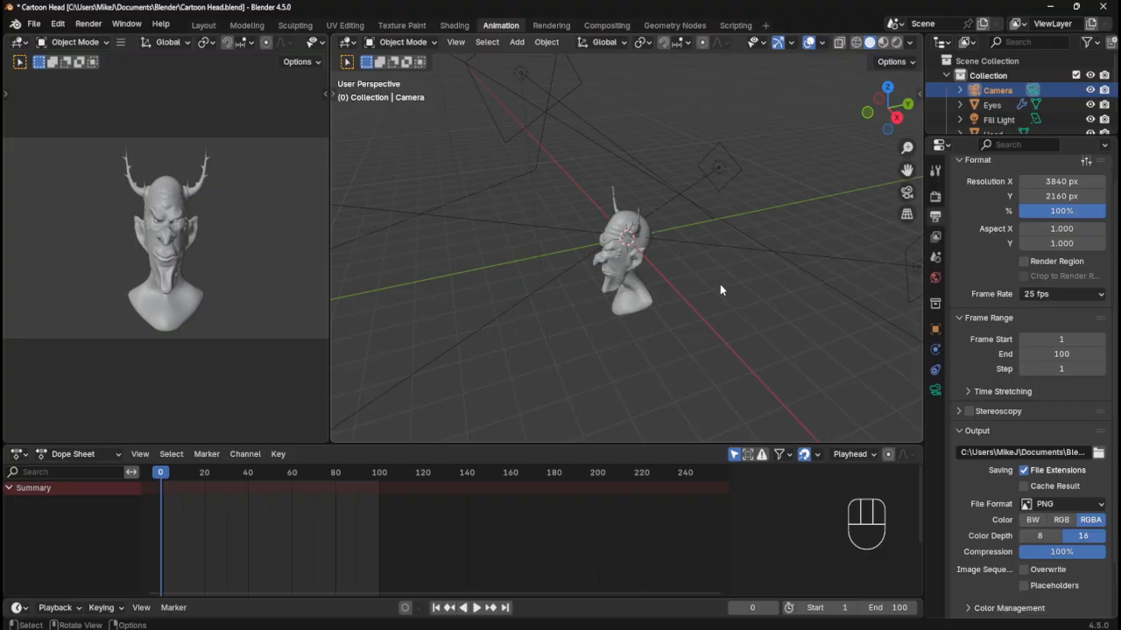
# - Select the head and set its origin to its geometry
pyautogui.click(628, 272)
pyautogui.moveTo(629, 272); pyautogui.dragTo(798, 212, button='middle')
pyautogui.moveTo(707, 269); pyautogui.dragTo(665, 267, button='middle')
pyautogui.click(632, 272)
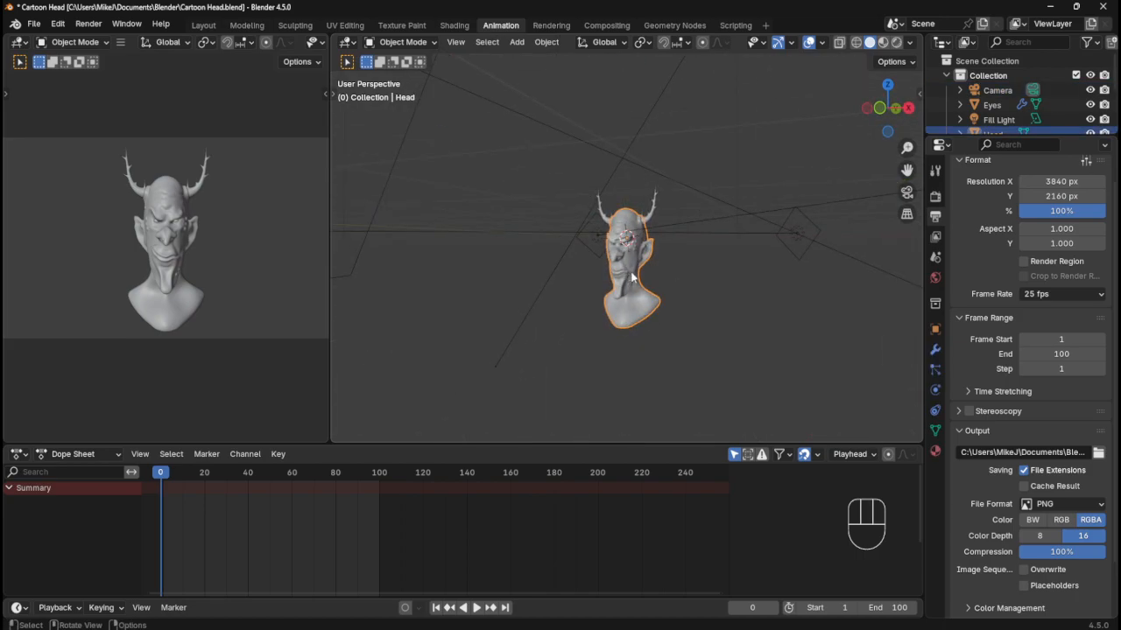
pyautogui.click(548, 45)
pyautogui.moveTo(574, 75)
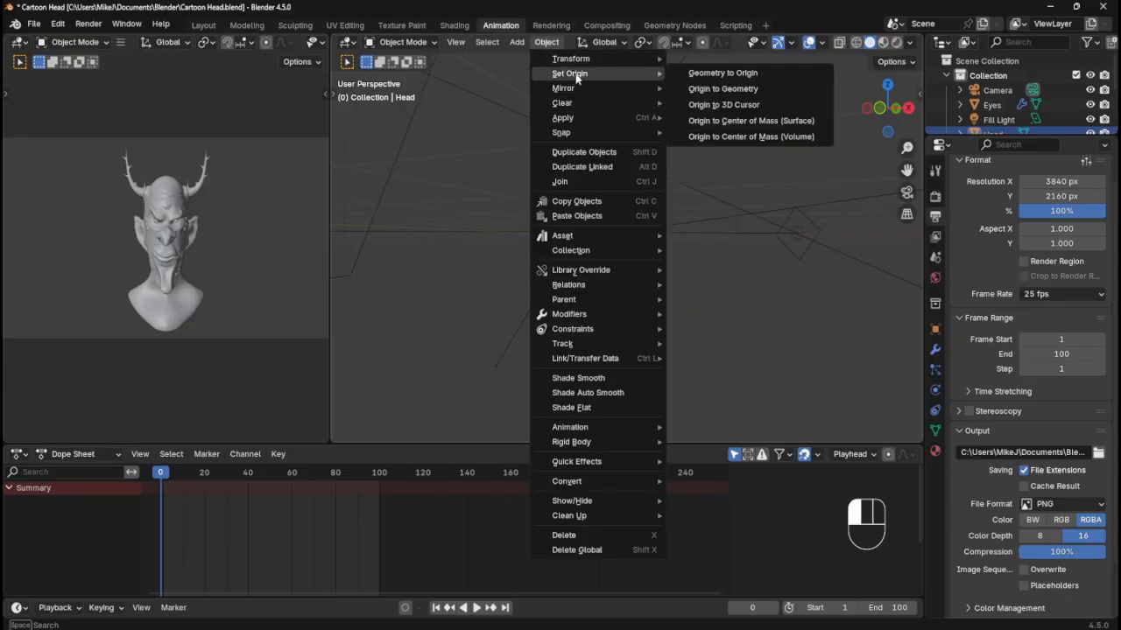
pyautogui.click(736, 91)
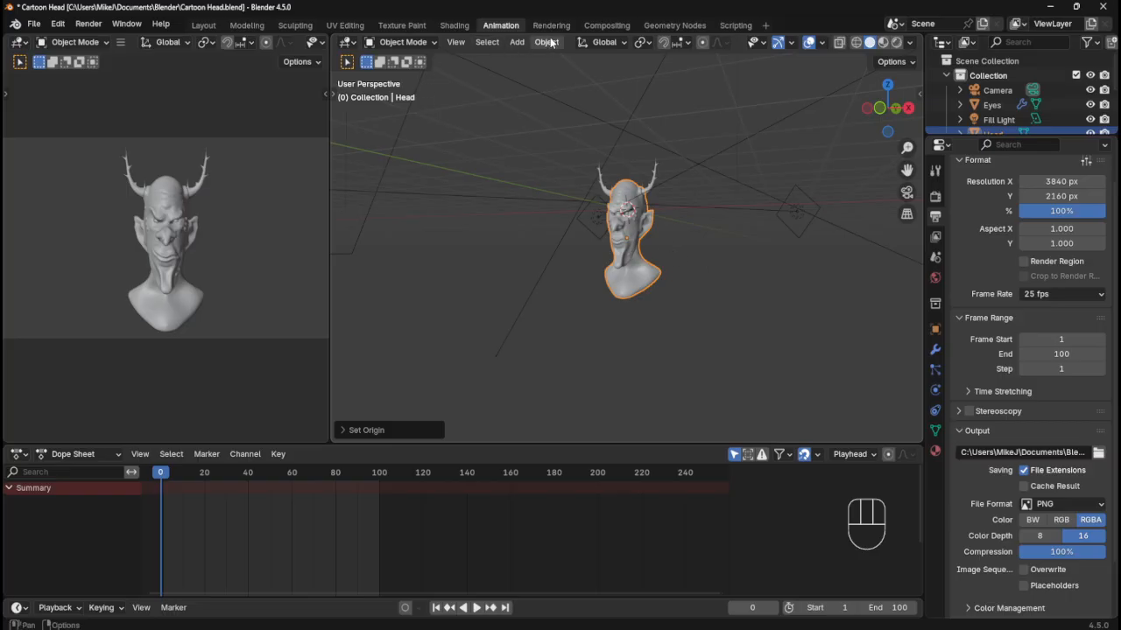
# - Snap the 3D cursor to the selected head and save the Blender file from the camera view
pyautogui.hotkey('shift', 's')
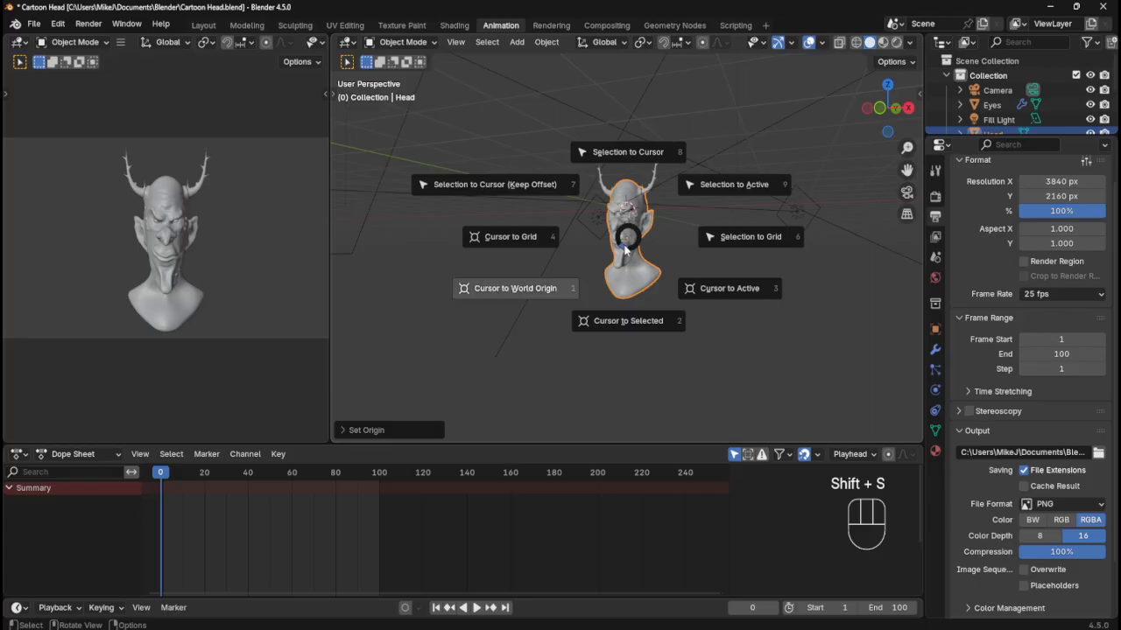
pyautogui.click(618, 322)
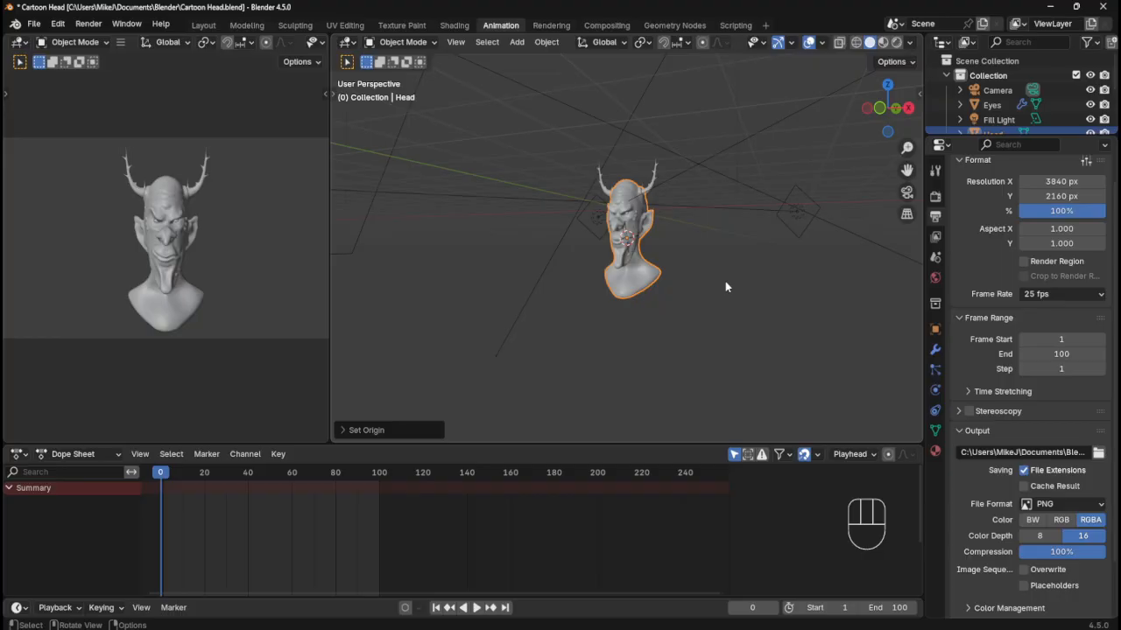
pyautogui.press('KP_Decimal')
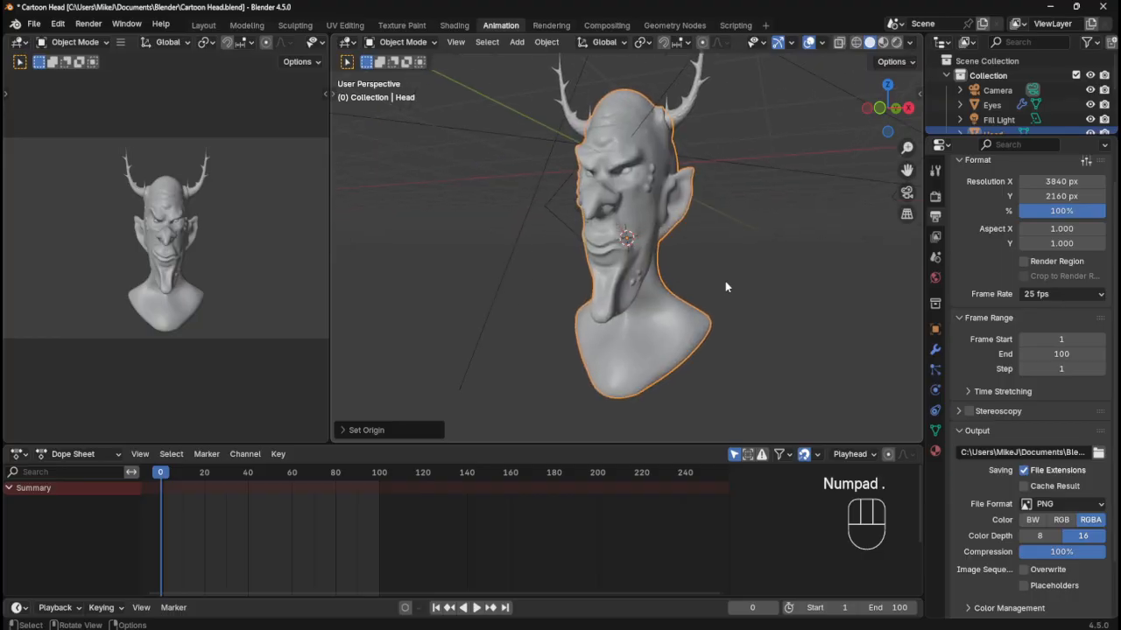
pyautogui.press('KP_0')
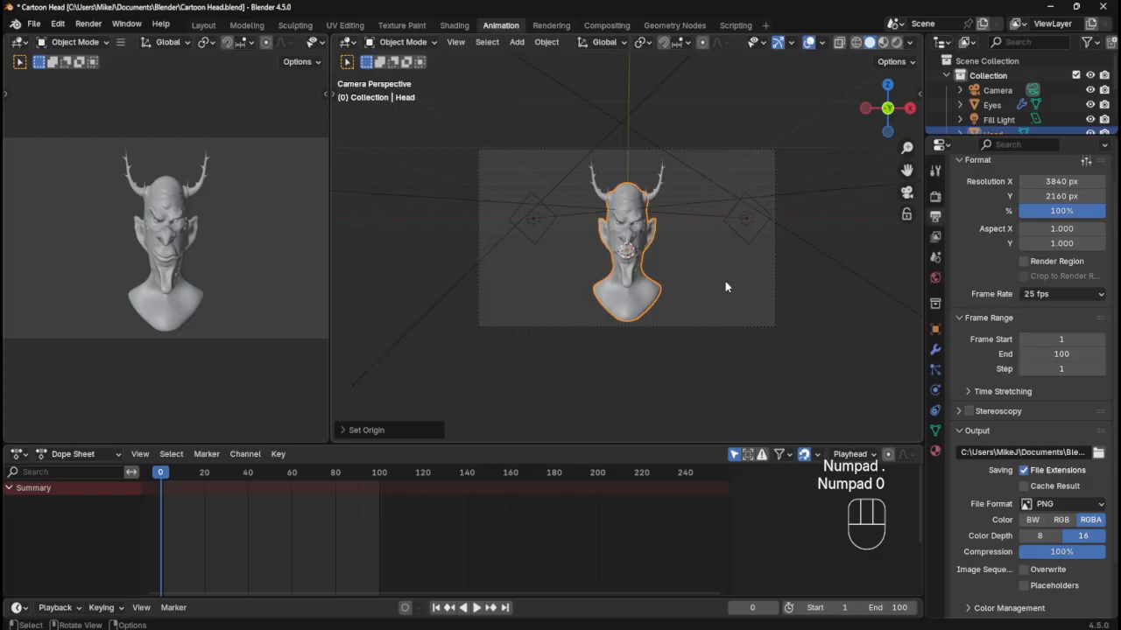
pyautogui.hotkey('ctrl', 's')
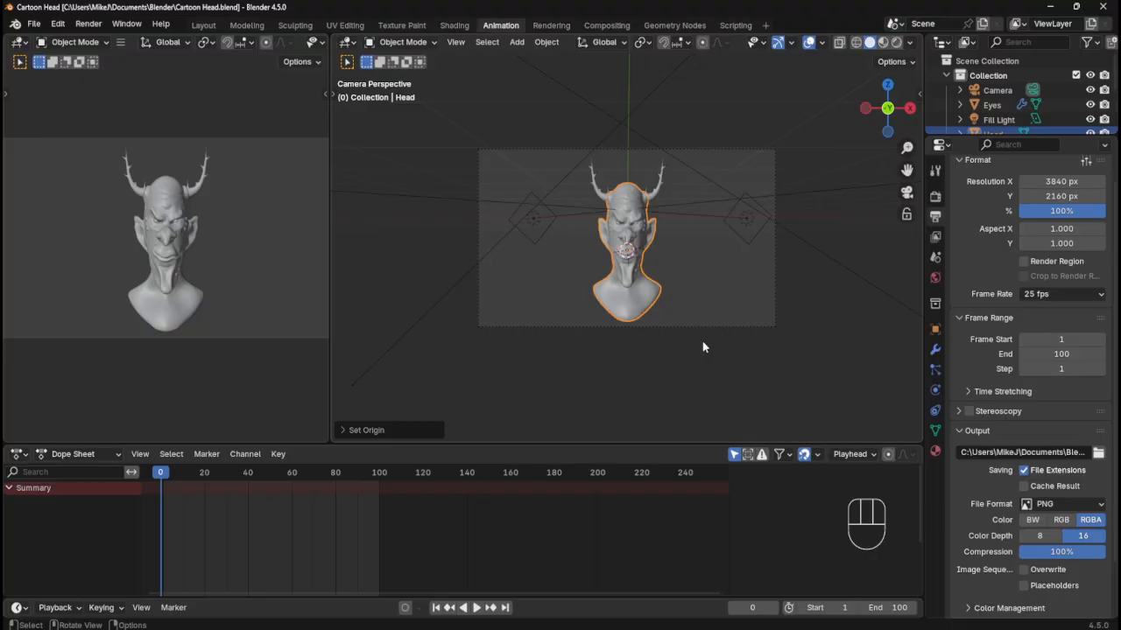
pyautogui.hotkey('ctrl', 's')
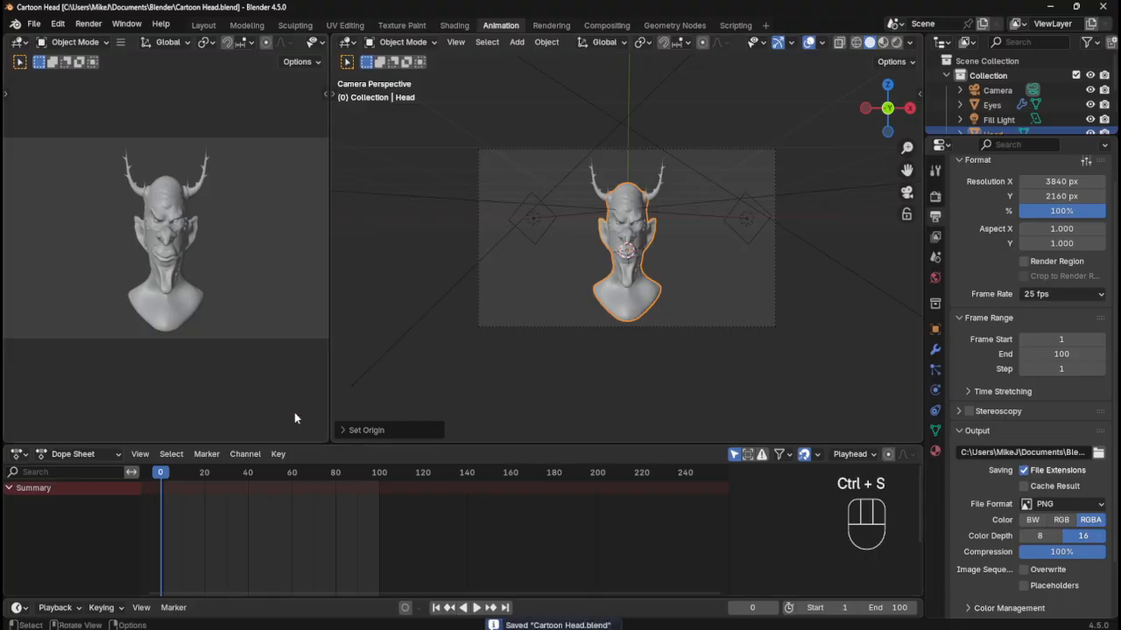
# - Enlarge the Outliner to list all scene objects and select the camera
pyautogui.moveTo(1024, 132); pyautogui.dragTo(1024, 274)
pyautogui.click(997, 90)
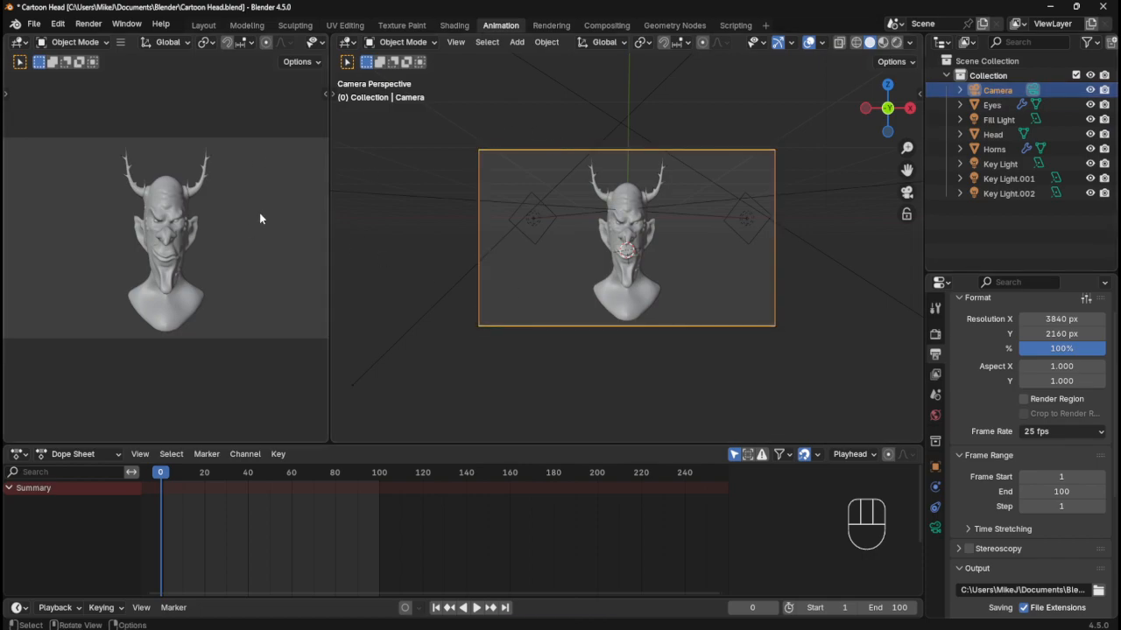
pyautogui.moveTo(259, 213); pyautogui.dragTo(223, 209, button='middle')
pyautogui.press('KP_7')
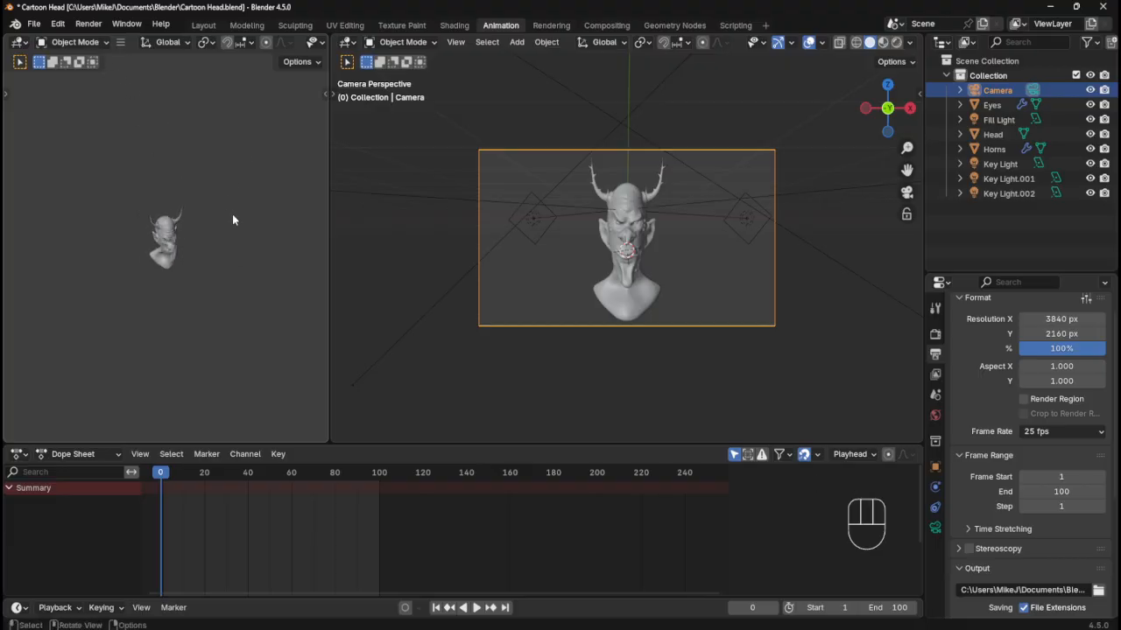
pyautogui.click(19, 43)
pyautogui.click(43, 97)
pyautogui.click(19, 42)
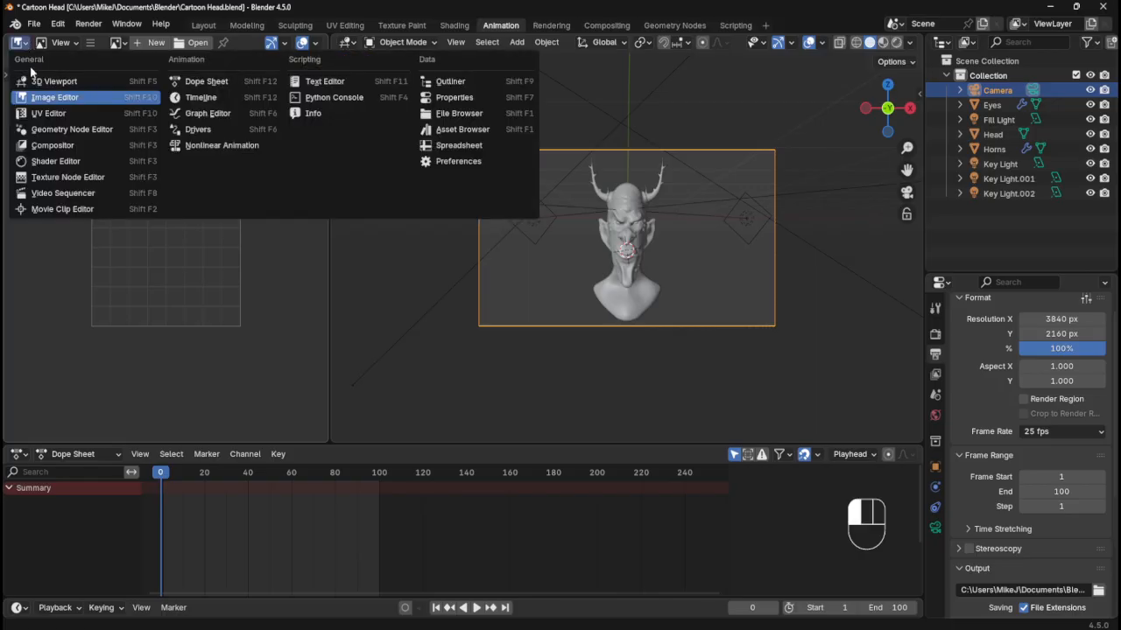
pyautogui.click(44, 79)
pyautogui.moveTo(219, 250); pyautogui.dragTo(207, 223, button='middle')
pyautogui.press('Tab')
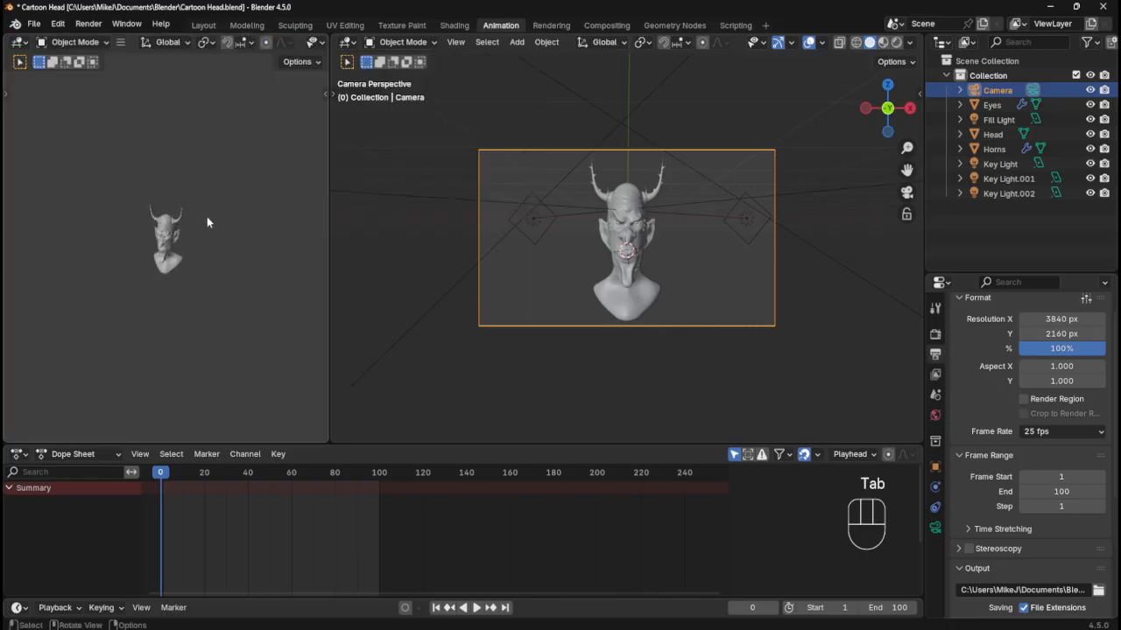
pyautogui.press('KP_0')
pyautogui.press('KP_0')
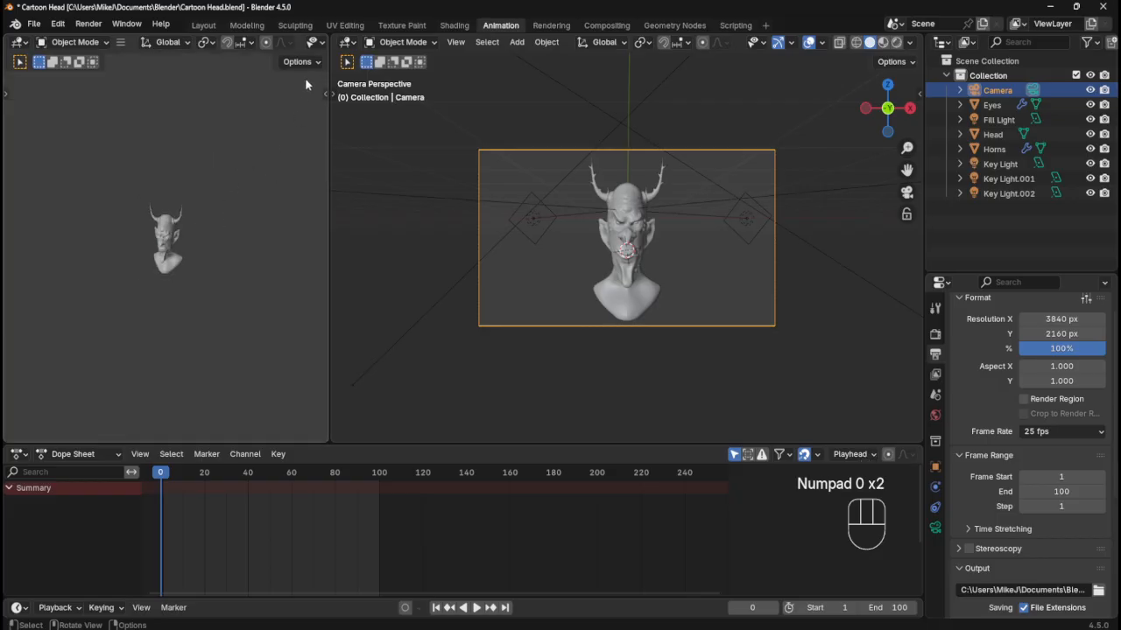
# - Replace the smaller viewport with one split off the camera viewport, and show the scene from the top in it with the camera visible
pyautogui.moveTo(330, 36); pyautogui.dragTo(301, 48)
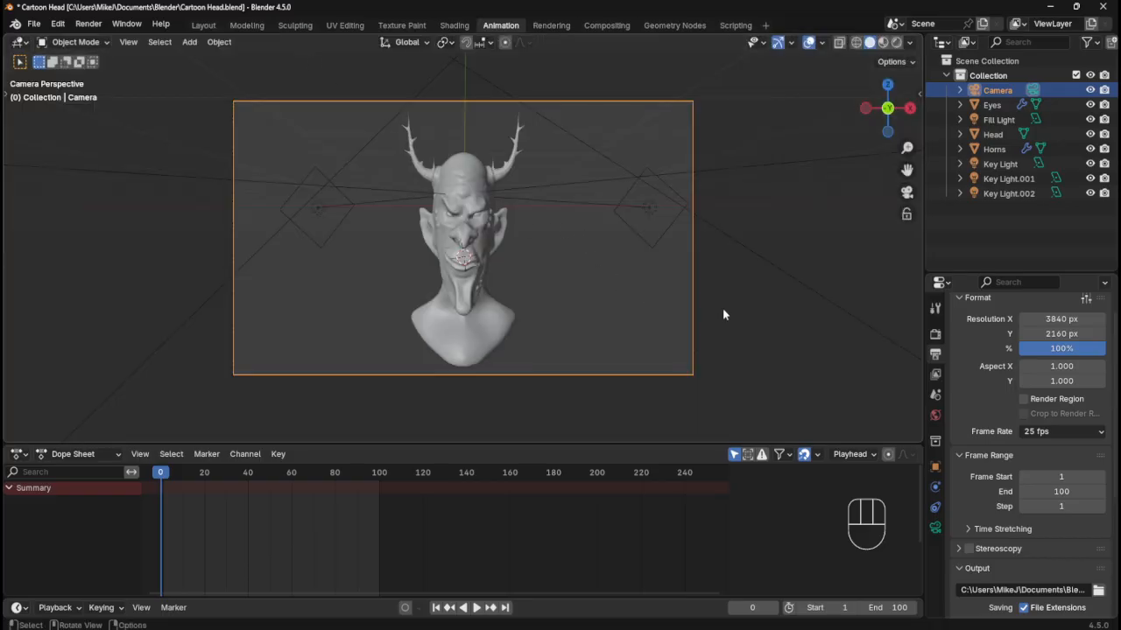
pyautogui.moveTo(5, 36); pyautogui.dragTo(272, 54)
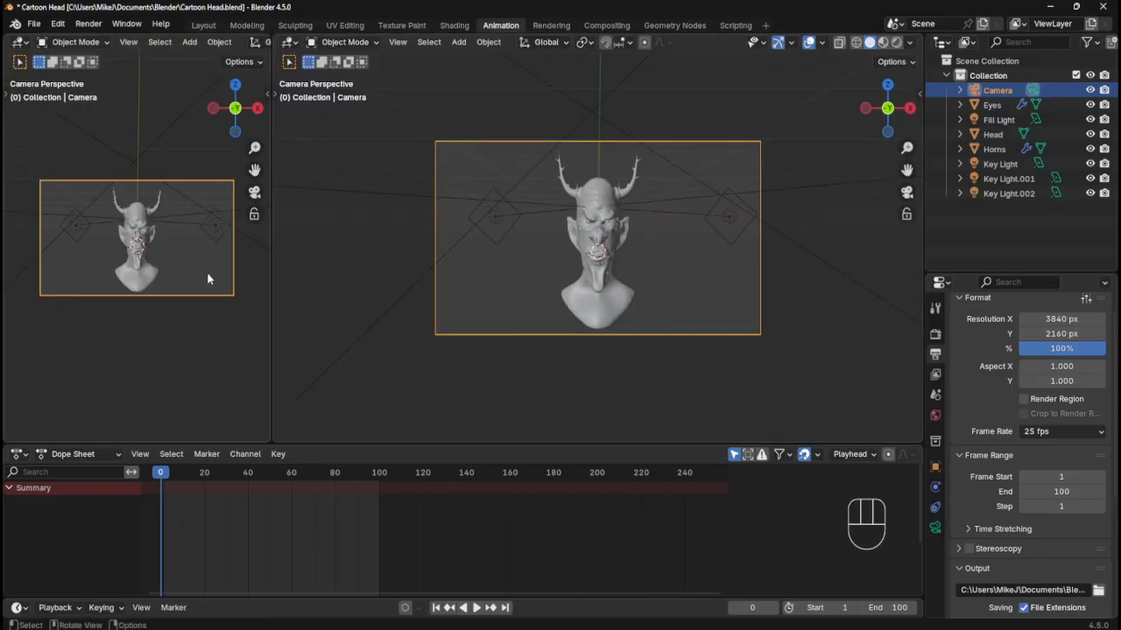
pyautogui.press('KP_7')
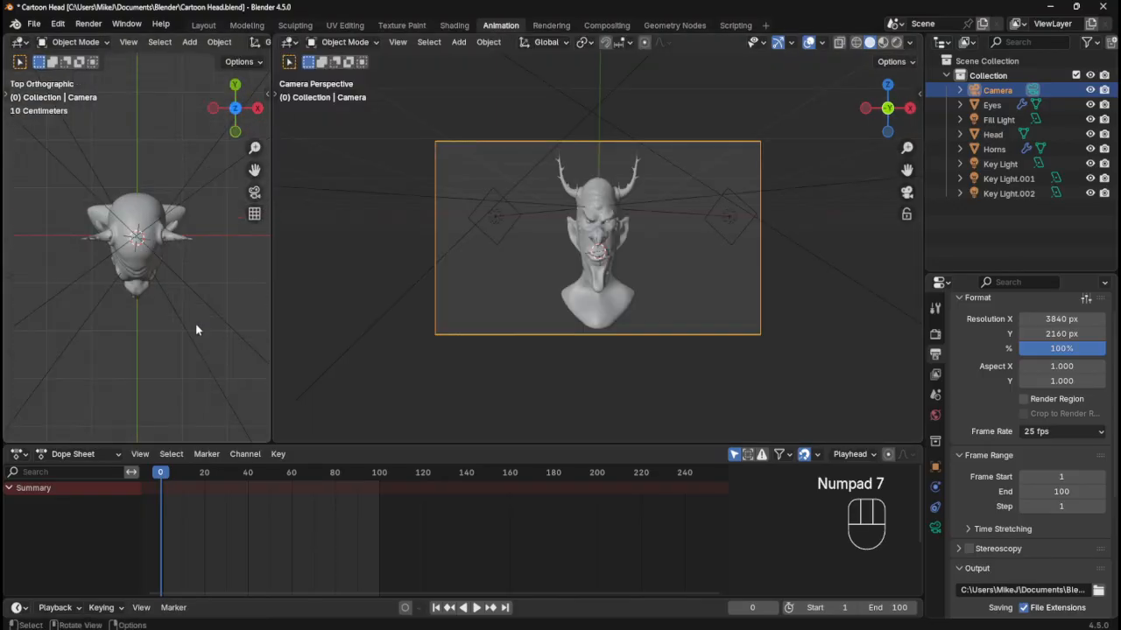
pyautogui.scroll(-4, 208, 328)
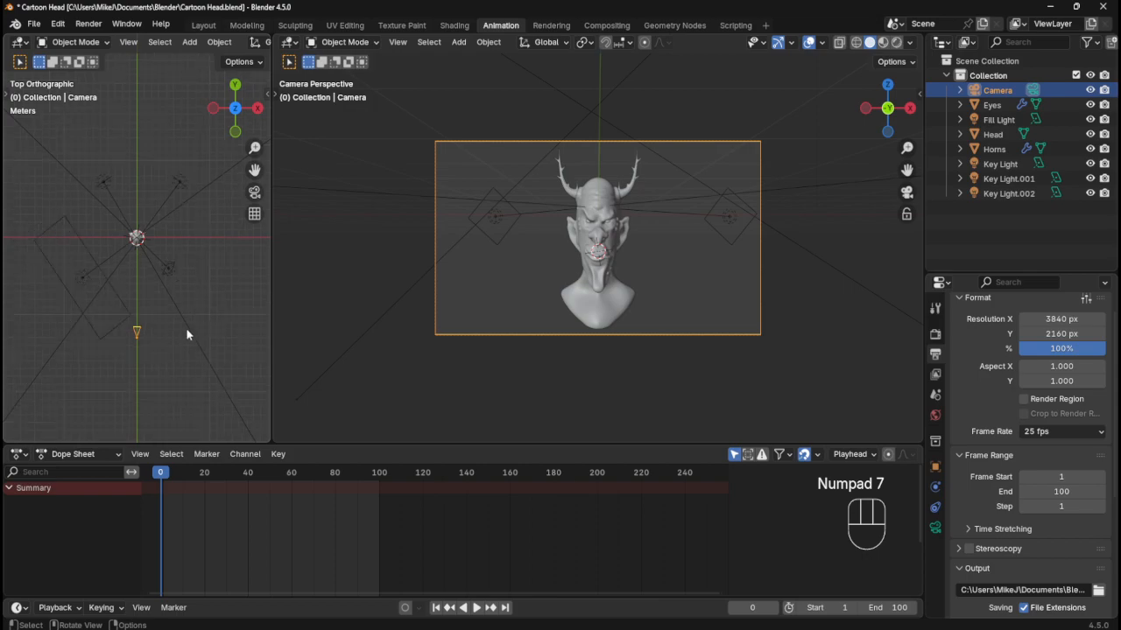
# - Turn on snapping for object transforms in the top view
pyautogui.press('g')
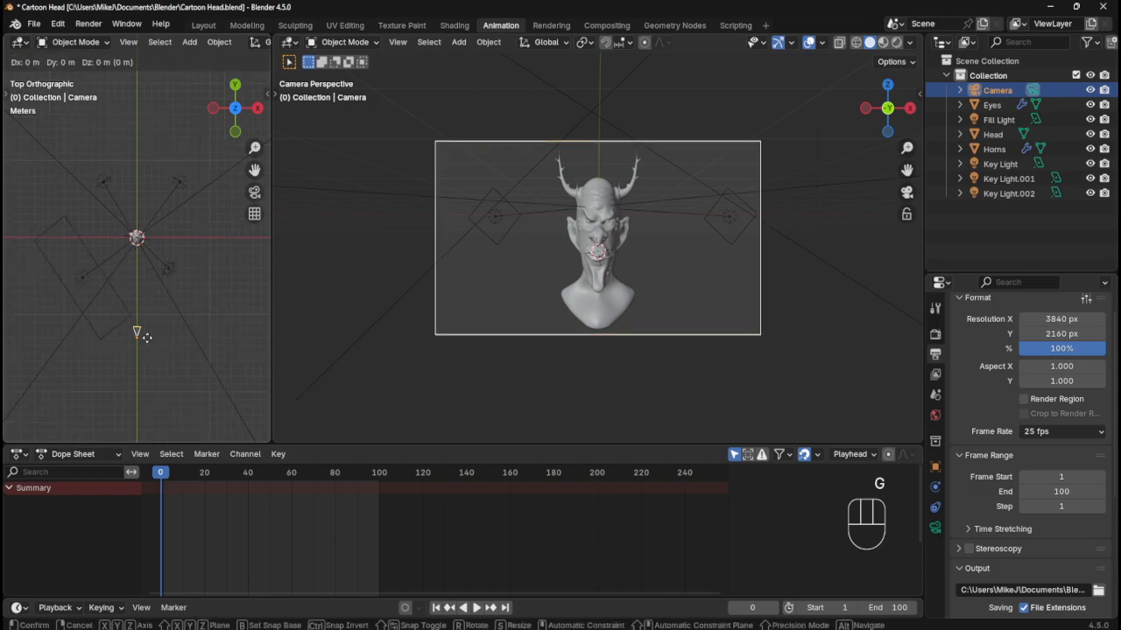
pyautogui.press('Escape')
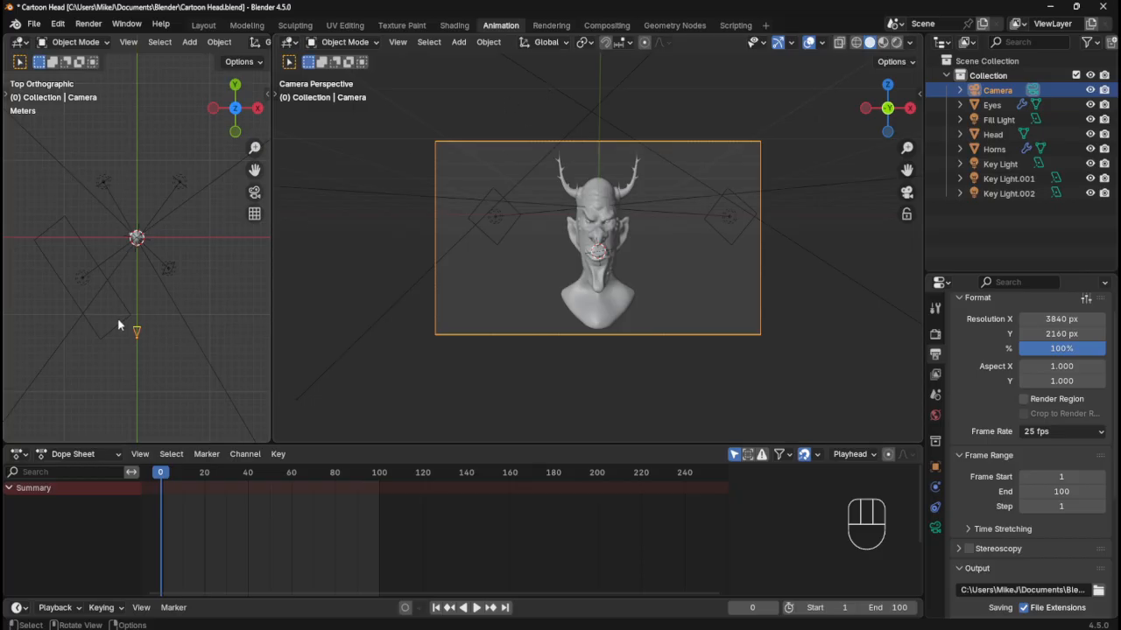
pyautogui.keyDown('shift'); pyautogui.moveTo(72, 353); pyautogui.dragTo(145, 270, button='middle'); pyautogui.keyUp('shift')
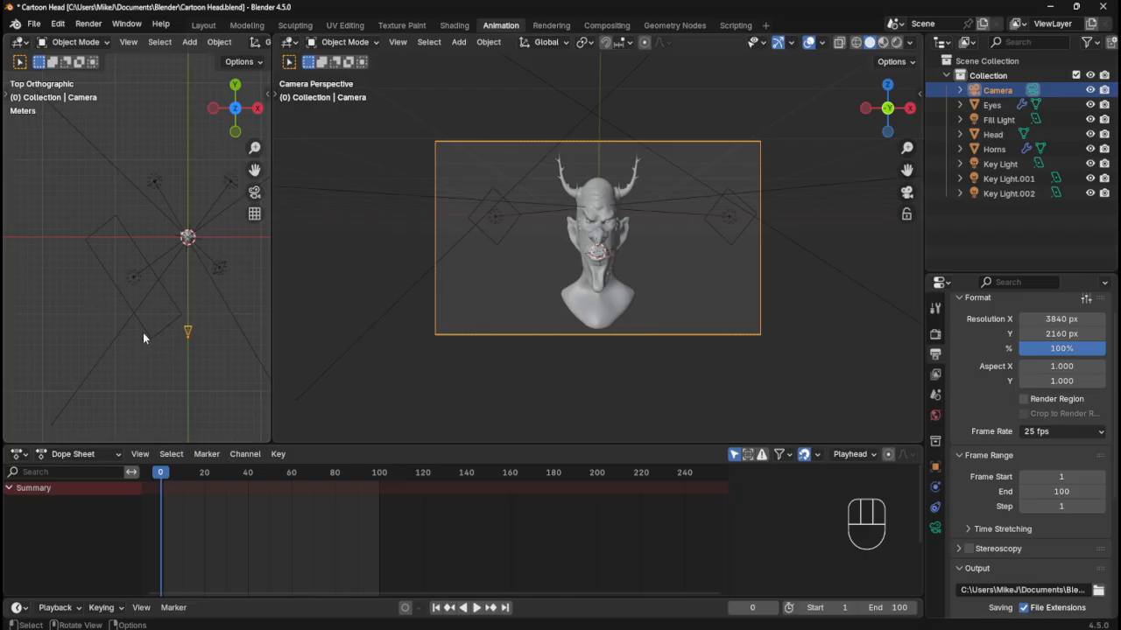
pyautogui.scroll(-4, 202, 44)
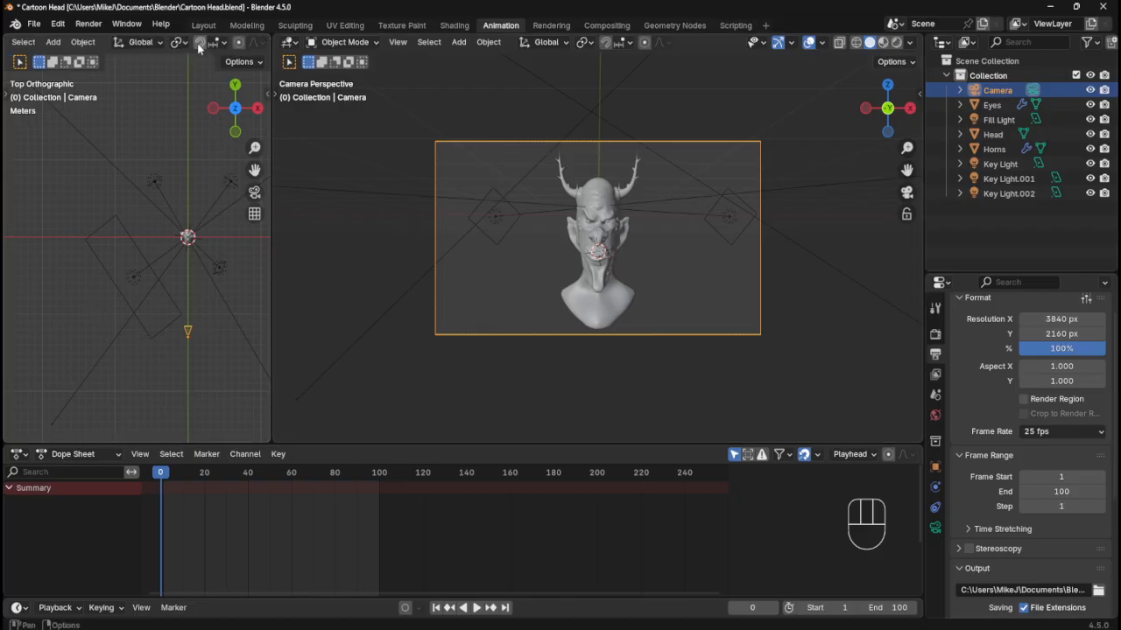
pyautogui.press('g')
pyautogui.press('z')
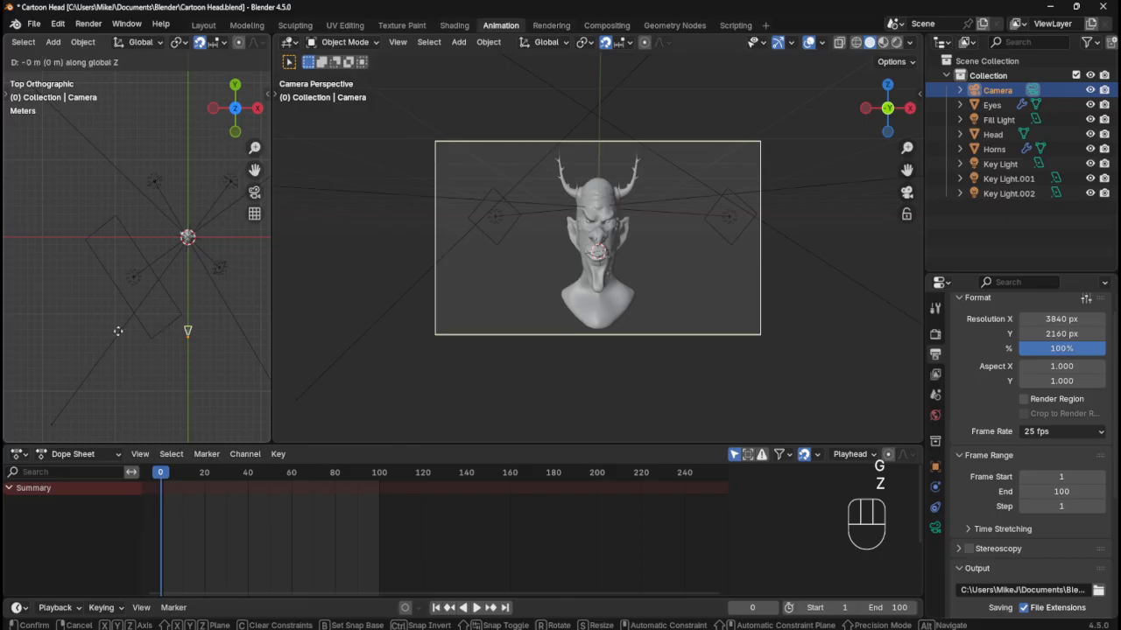
pyautogui.rightClick(104, 329)
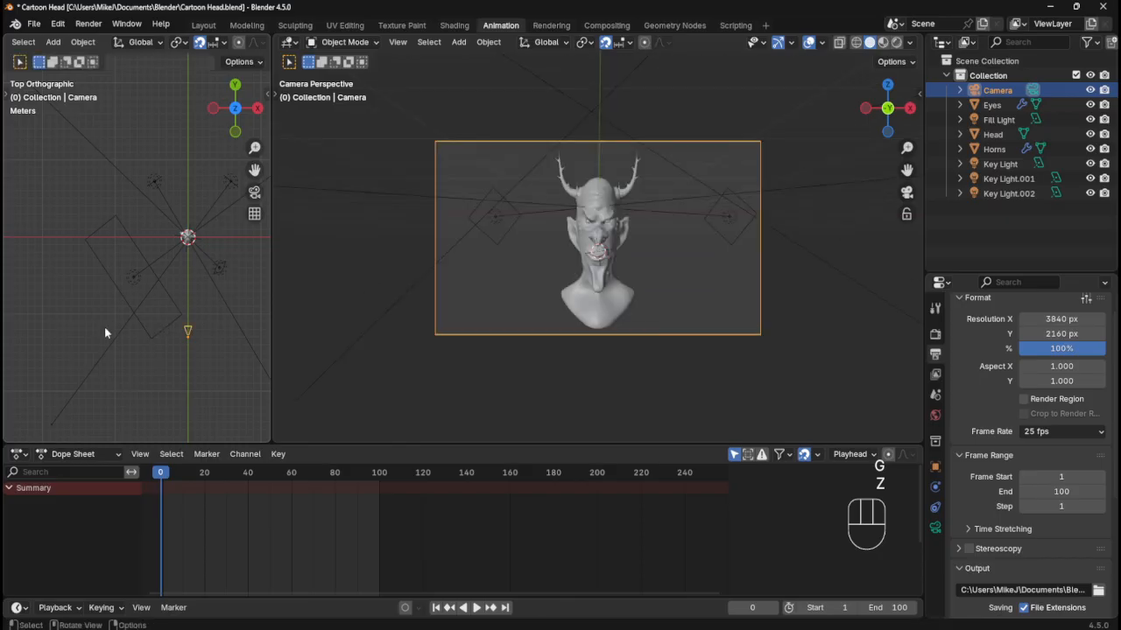
# - Move the camera along negative X well to the side of the head and rotate it 45° toward the head
pyautogui.press('g')
pyautogui.press('x')
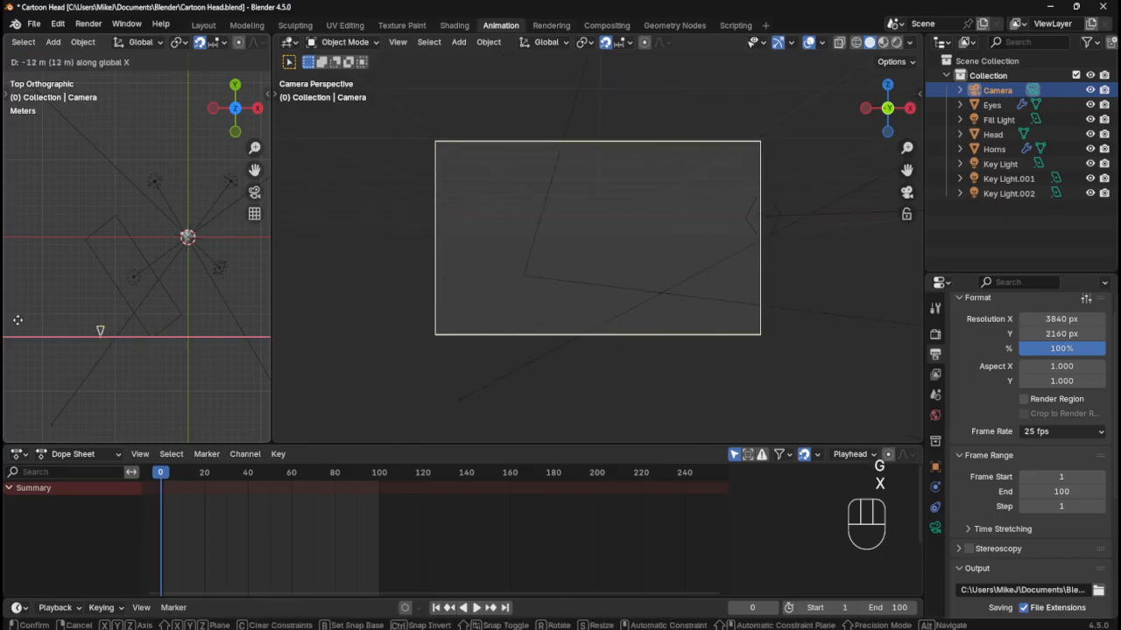
pyautogui.click(241, 311)
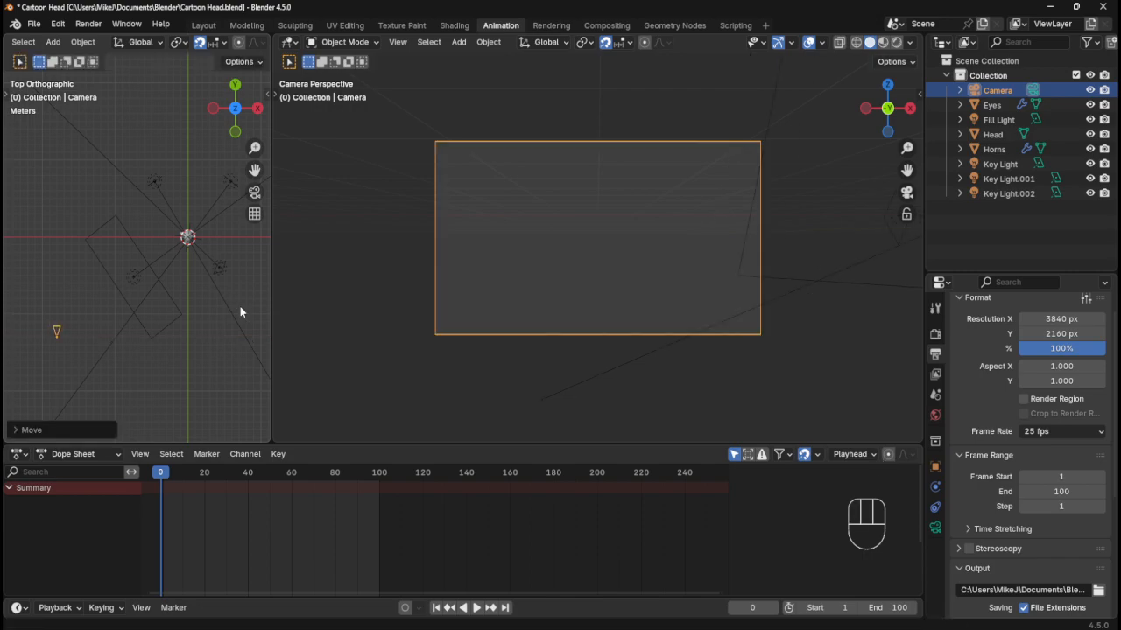
pyautogui.press('r')
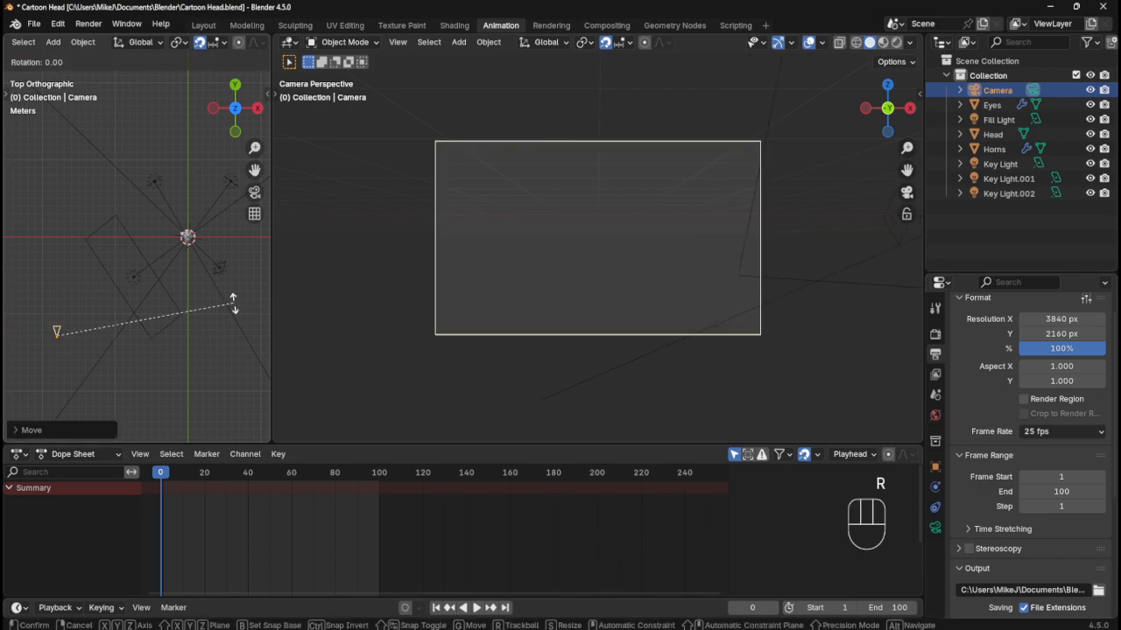
pyautogui.press('KP_4')
pyautogui.press('KP_5')
pyautogui.press('KP_Enter')
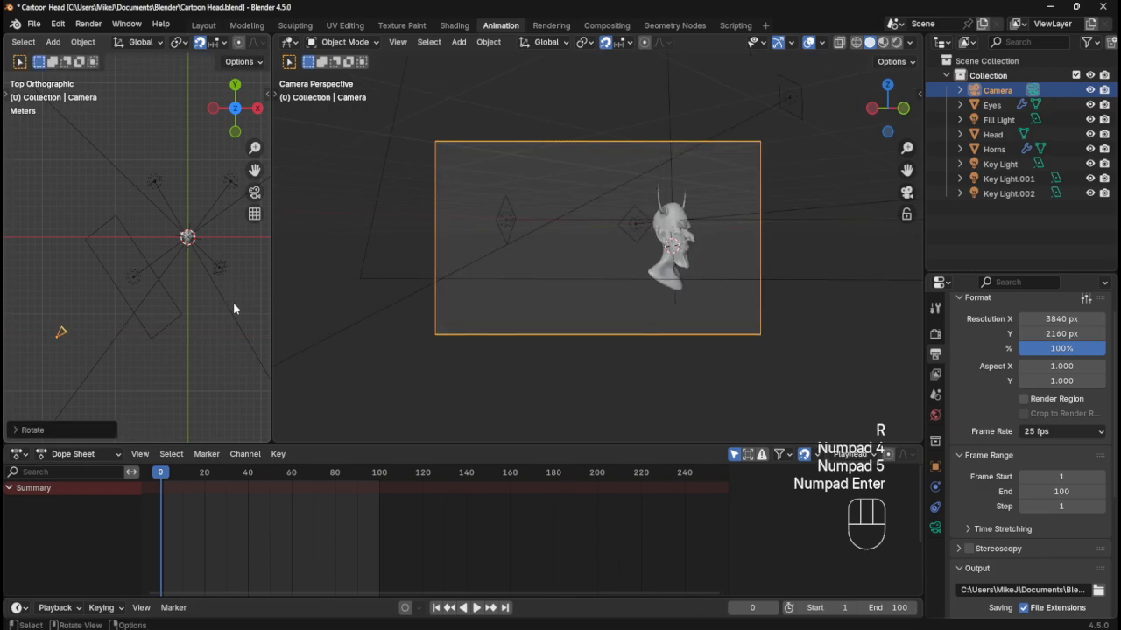
# - Move the camera closer to the head along X and Y until the head's side view nearly fills the frame height
pyautogui.press('g')
pyautogui.press('x')
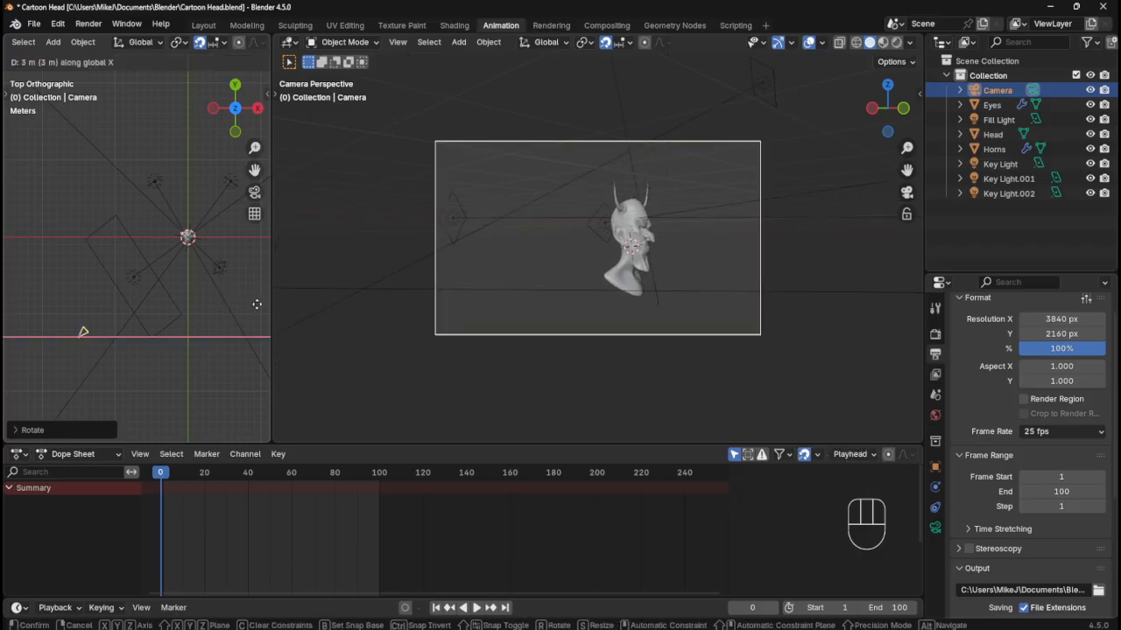
pyautogui.click(257, 304)
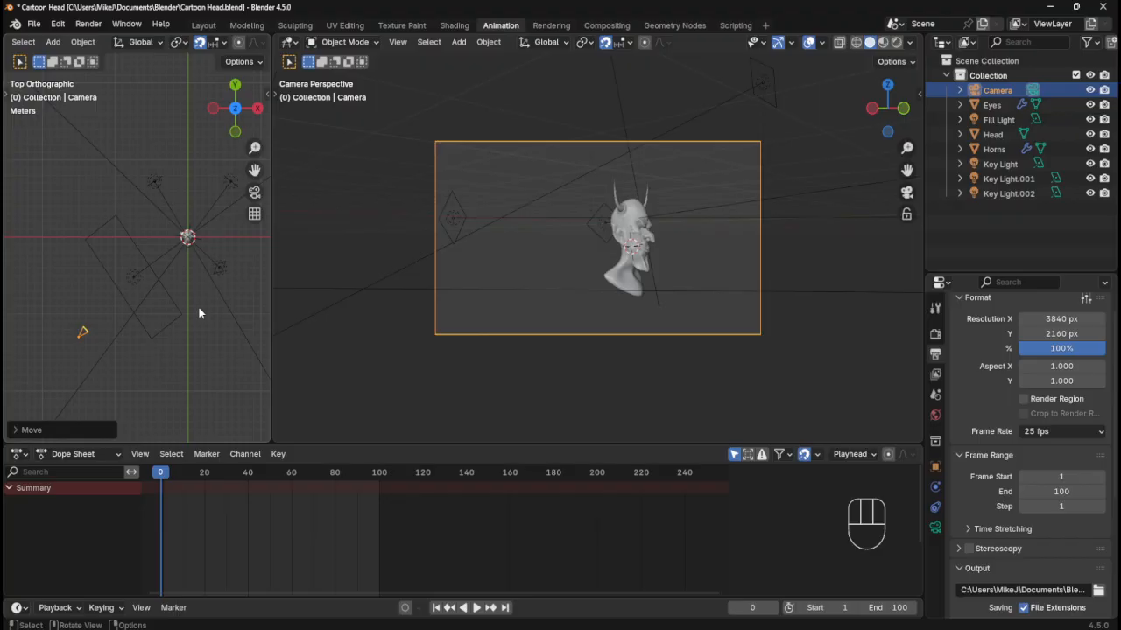
pyautogui.press('g')
pyautogui.press('y')
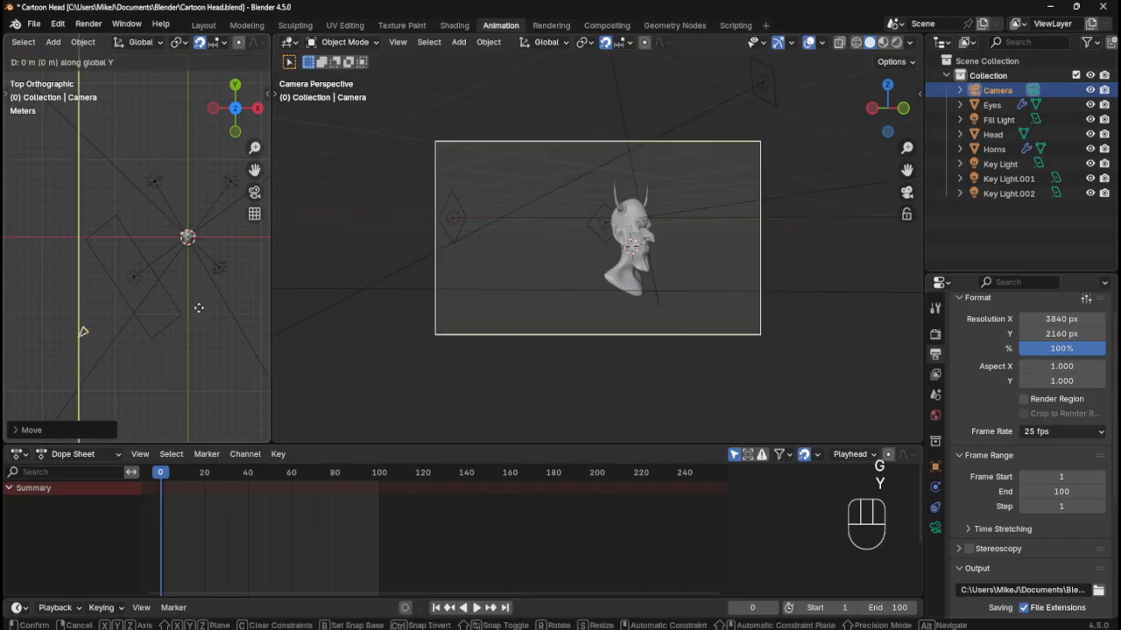
pyautogui.press('x')
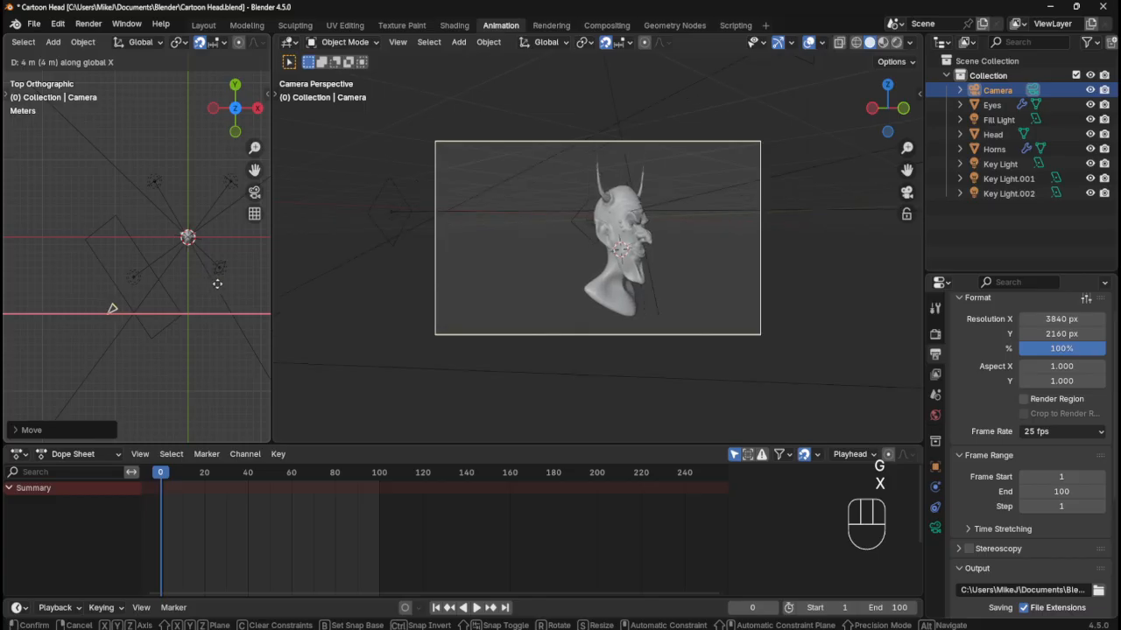
pyautogui.press('y')
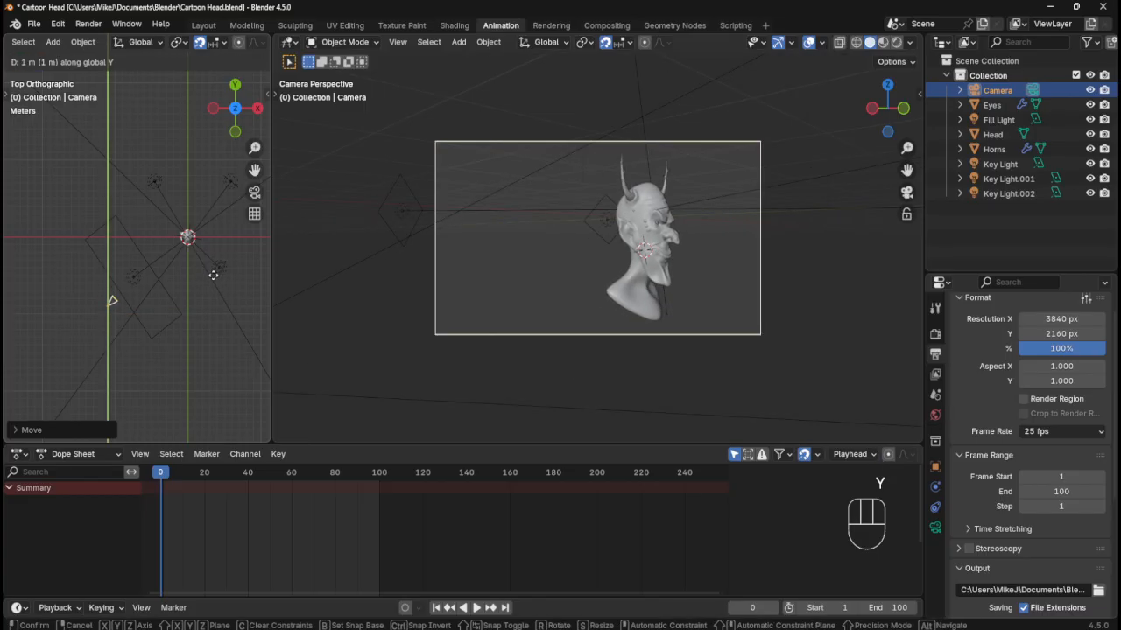
pyautogui.press('g')
pyautogui.press('x')
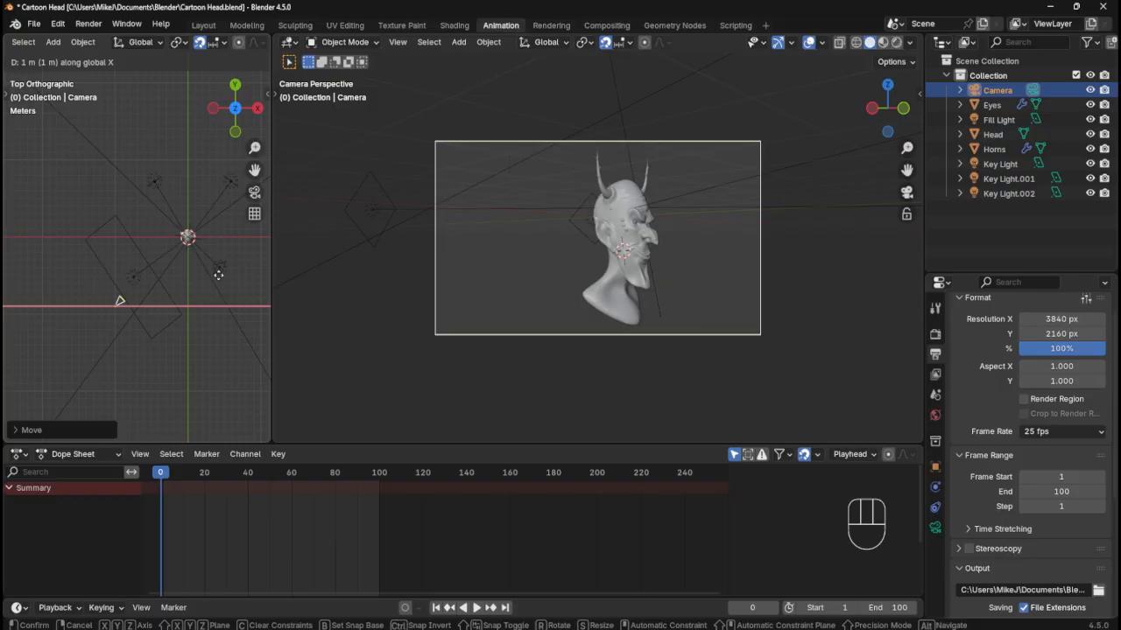
pyautogui.click(218, 275)
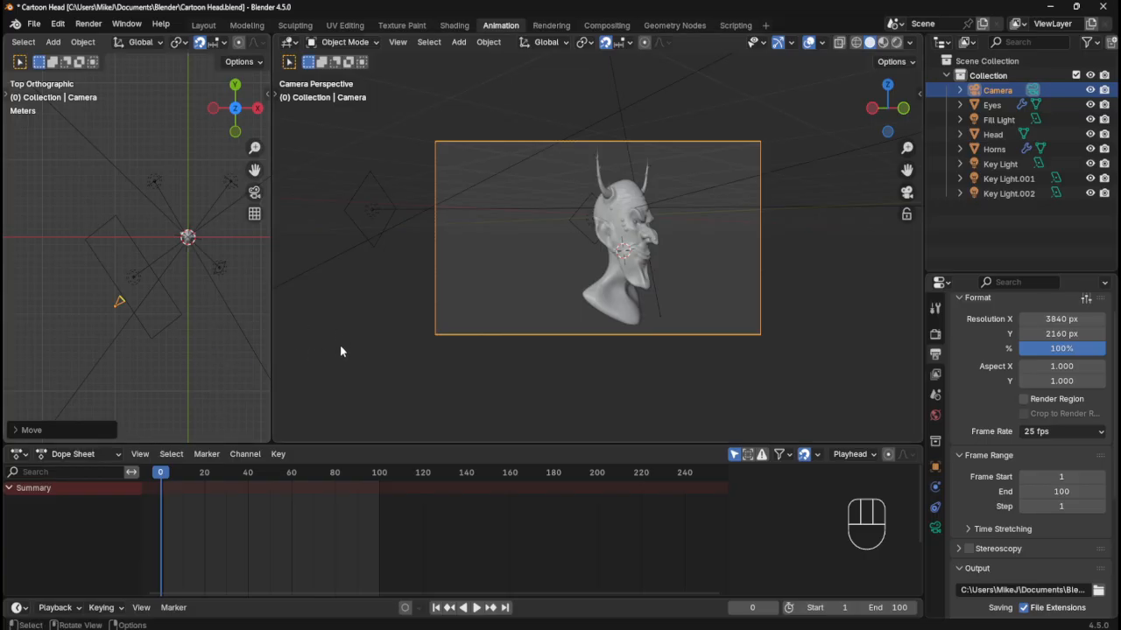
# - Turn on auto keying and insert a Location & Rotation keyframe for the camera at frame 0
pyautogui.click(404, 608)
pyautogui.press('k')
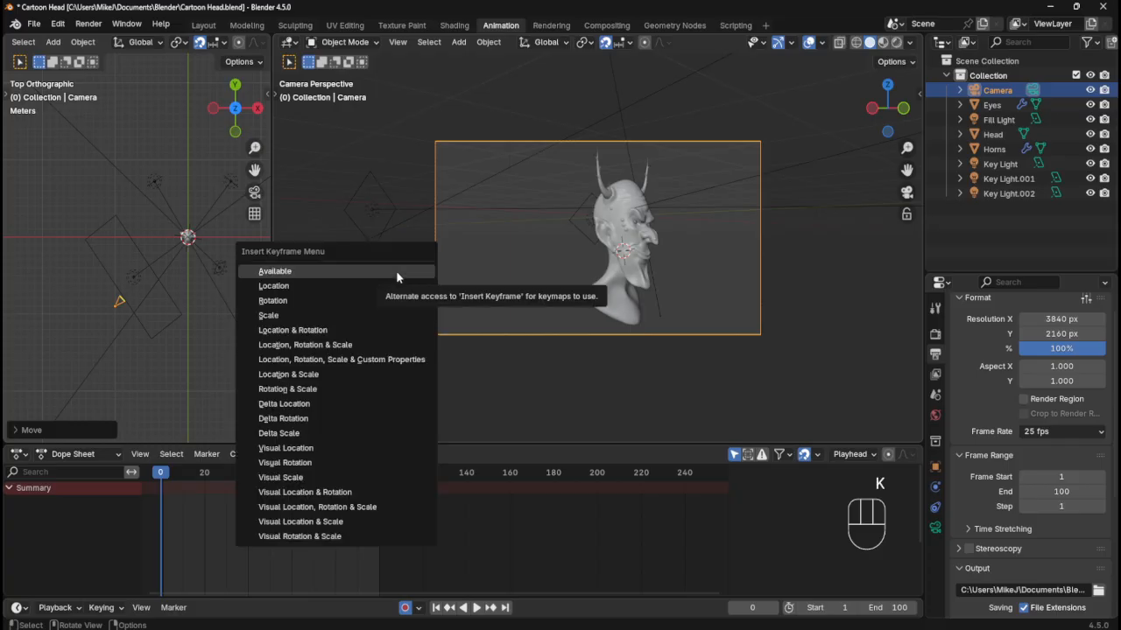
pyautogui.click(365, 330)
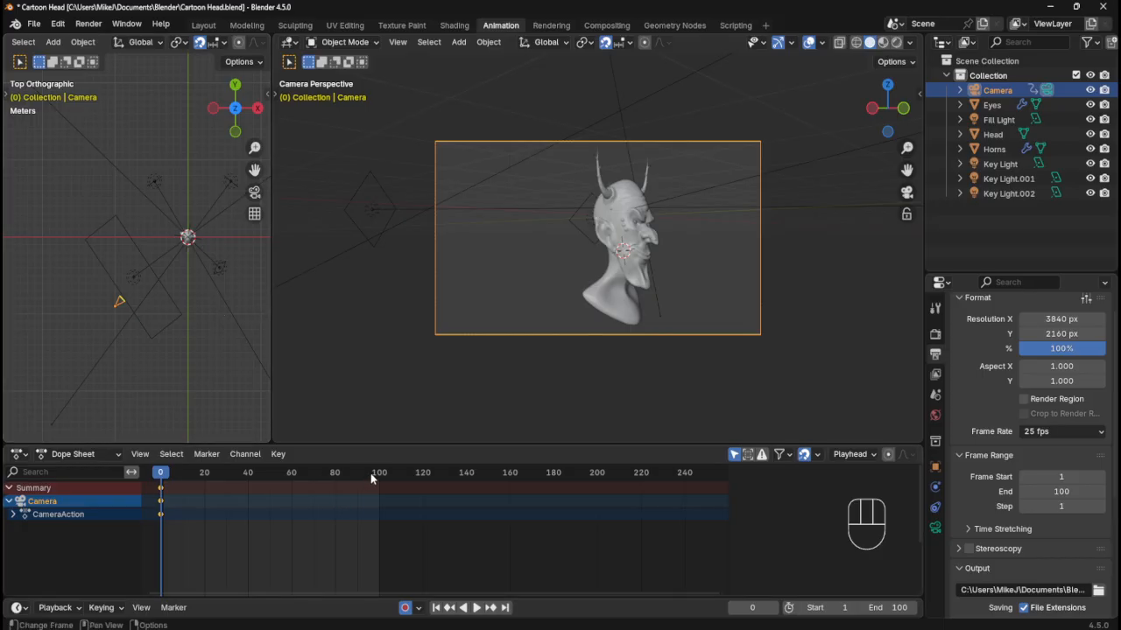
# - At frame 100, move the camera along positive X to the opposite side of the head
pyautogui.moveTo(371, 473); pyautogui.dragTo(379, 475)
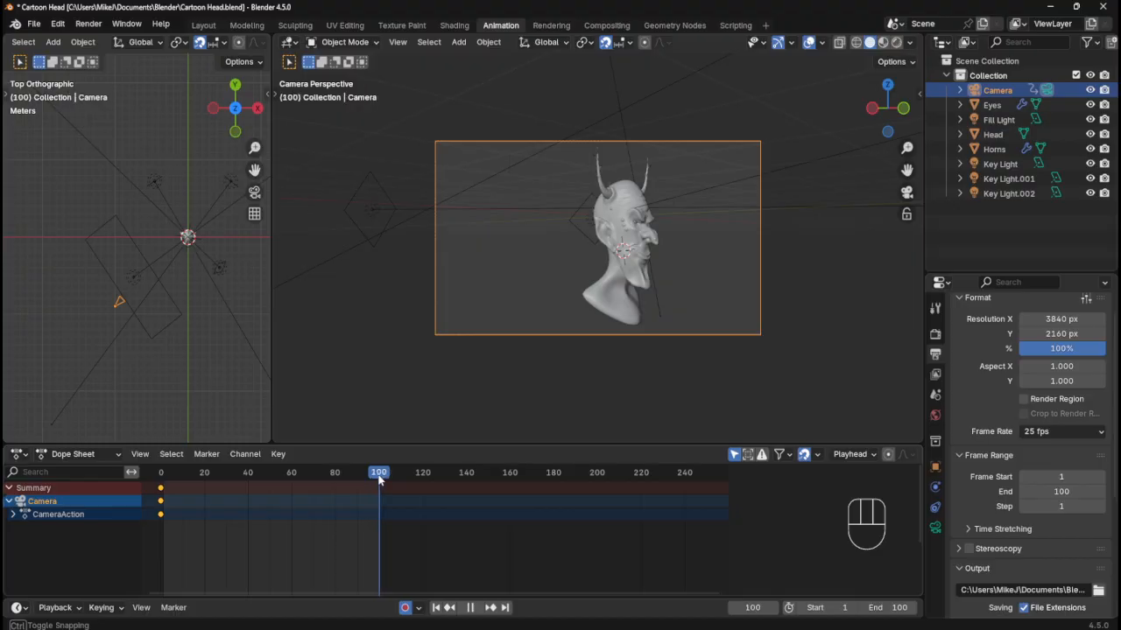
pyautogui.press('g')
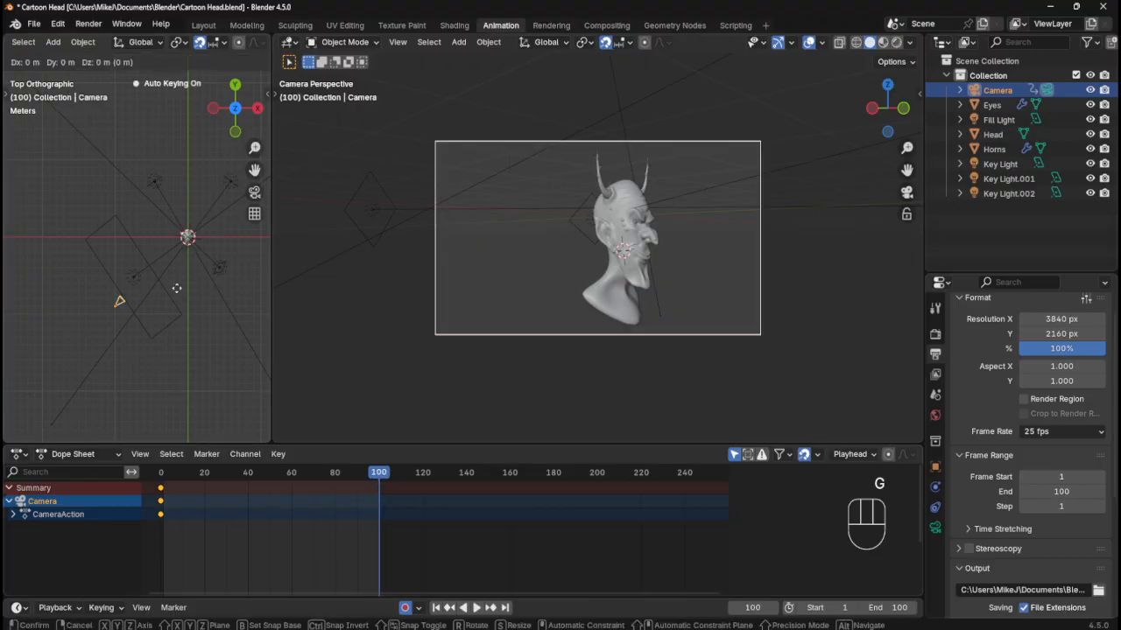
pyautogui.press('x')
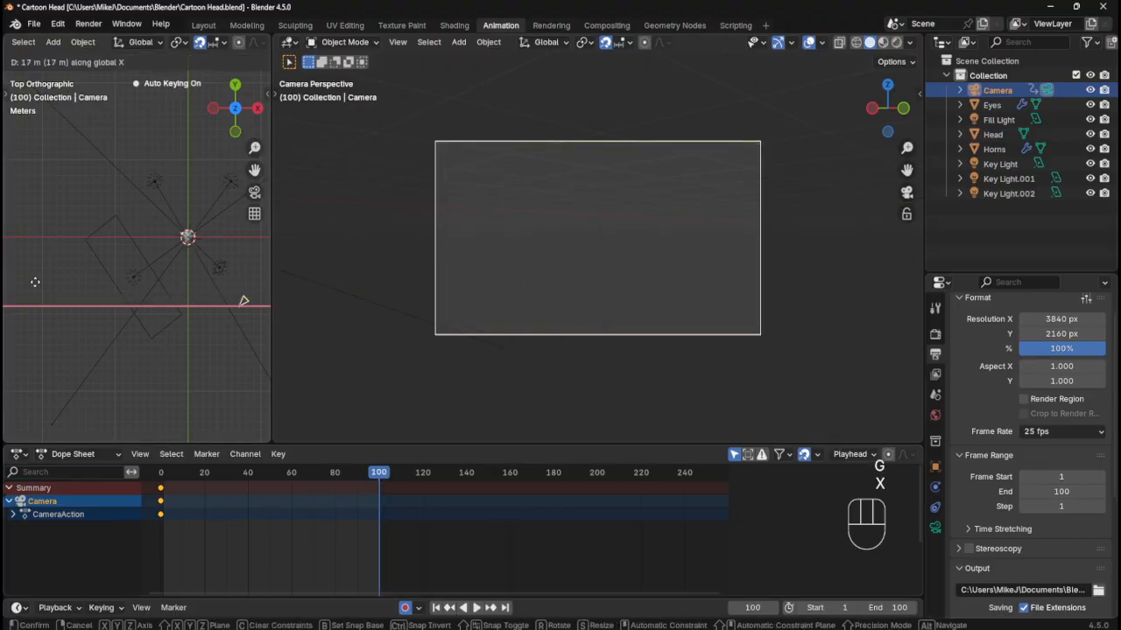
pyautogui.click(58, 279)
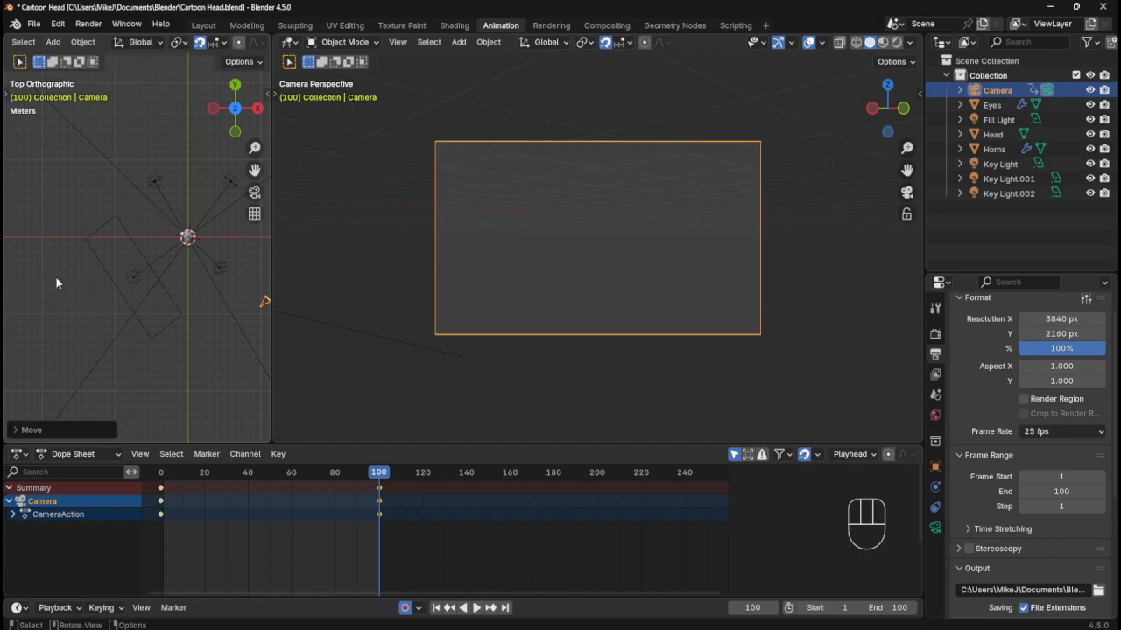
# - Rotate the camera by -45° twice at frame 100 so it faces the other side of the head
pyautogui.press('r')
pyautogui.press('KP_Subtract')
pyautogui.press('KP_4')
pyautogui.press('KP_5')
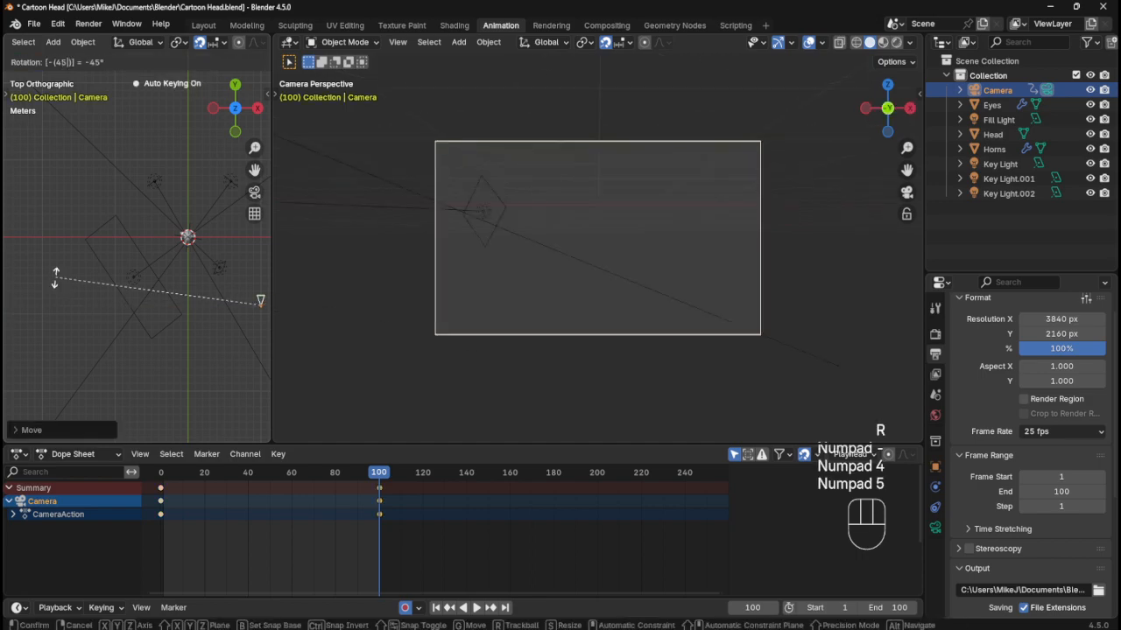
pyautogui.press('KP_Enter')
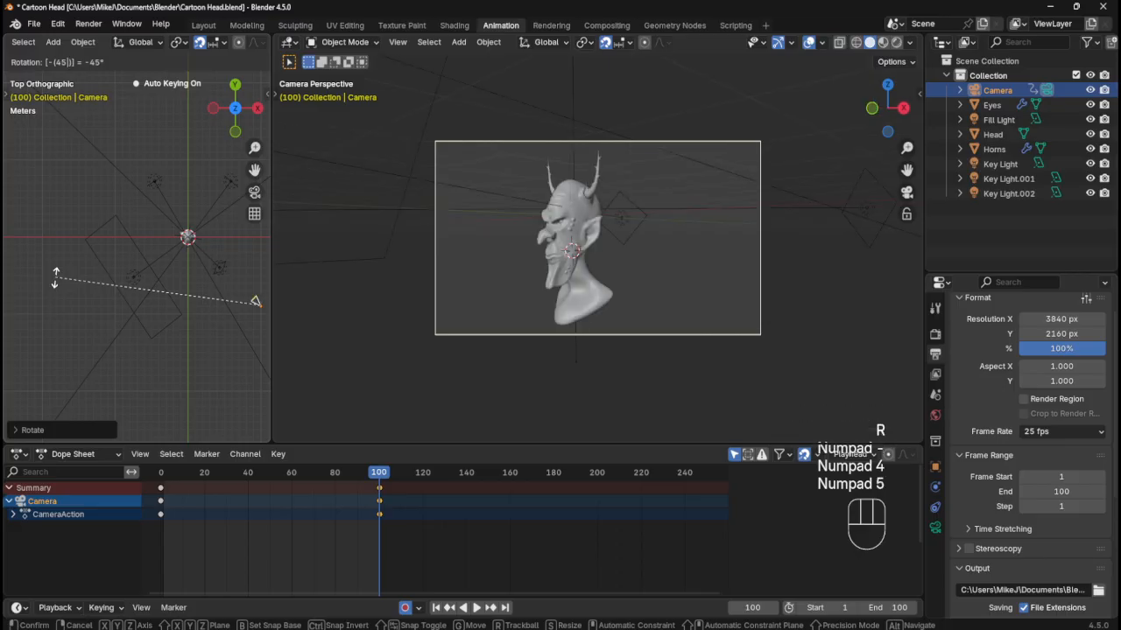
pyautogui.press('KP_Enter')
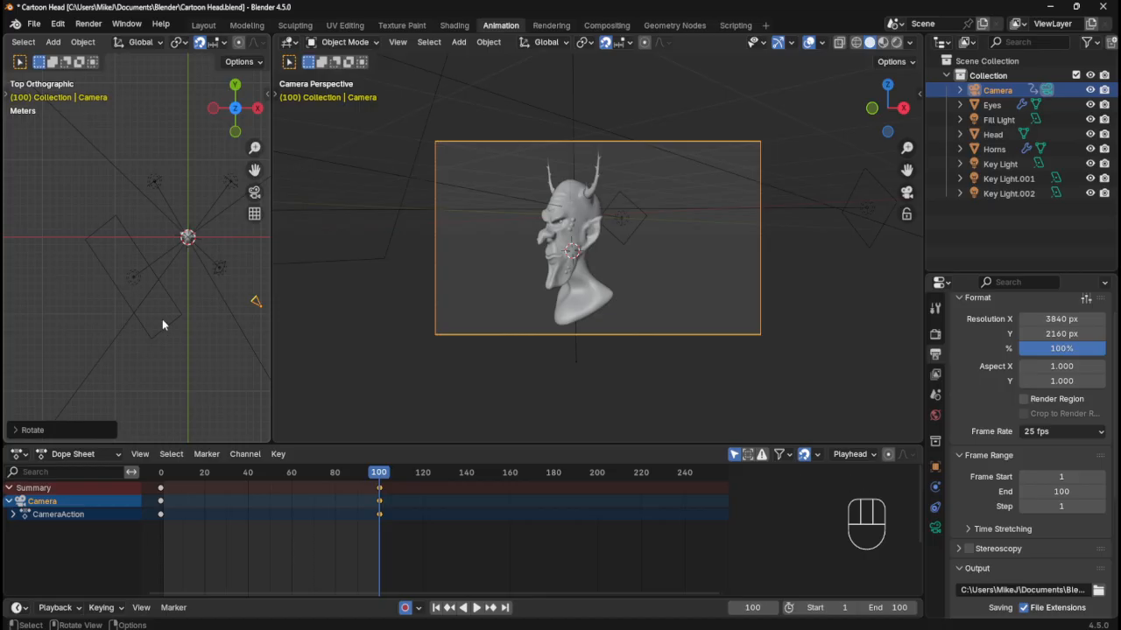
# - Preview the camera animation, then key a midpoint at frame 50 by moving the camera -4 m along Y
pyautogui.press('space')
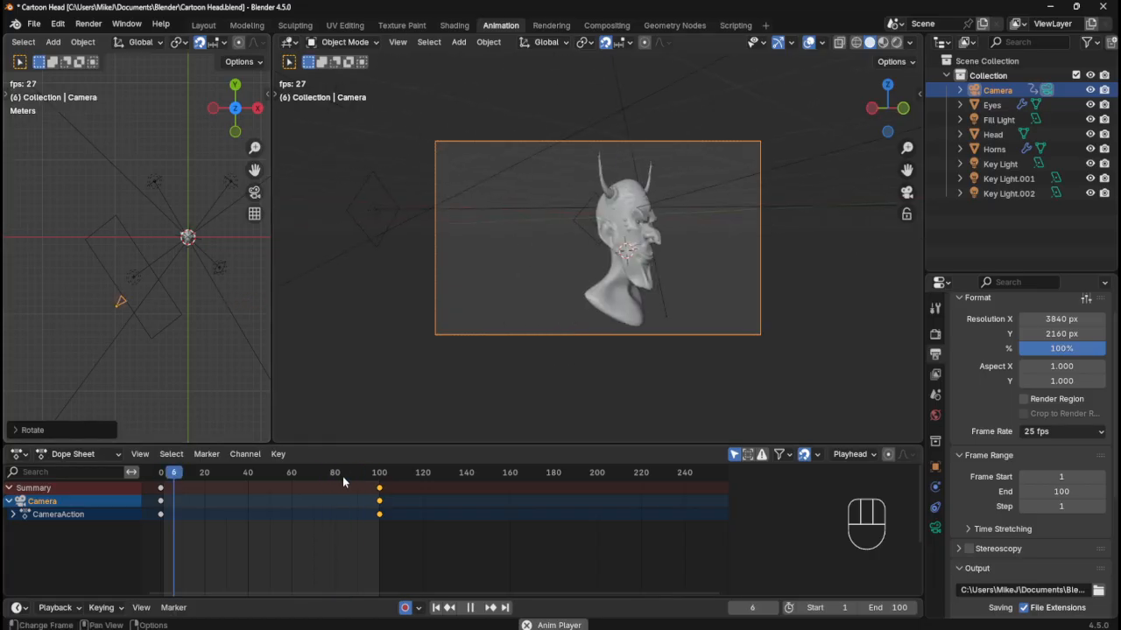
pyautogui.press('space')
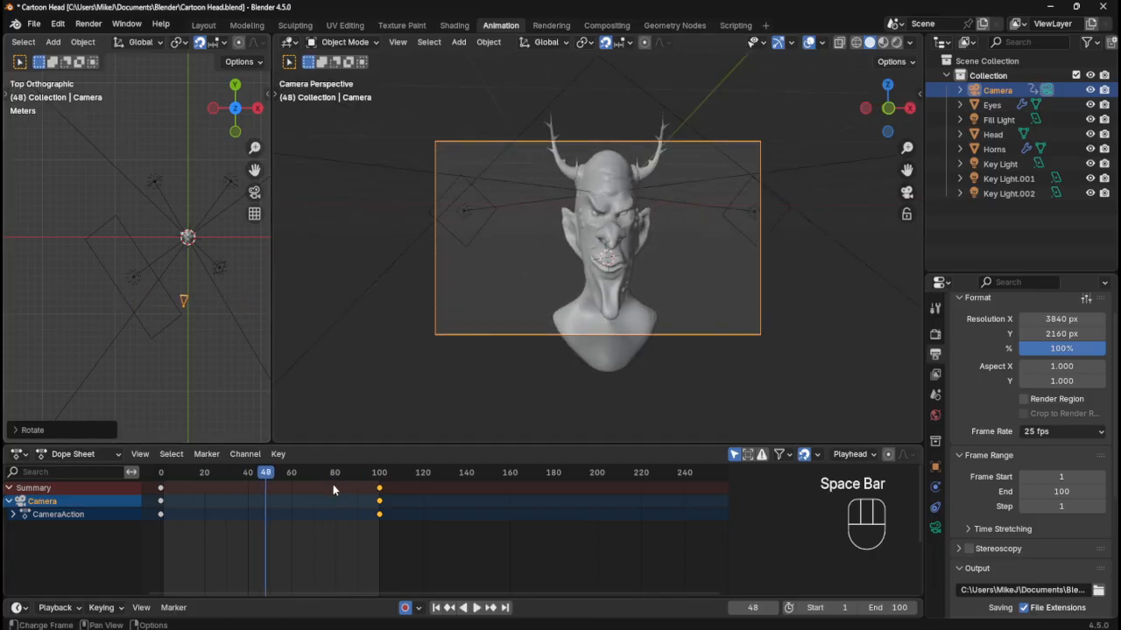
pyautogui.press('Right')
pyautogui.press('Right')
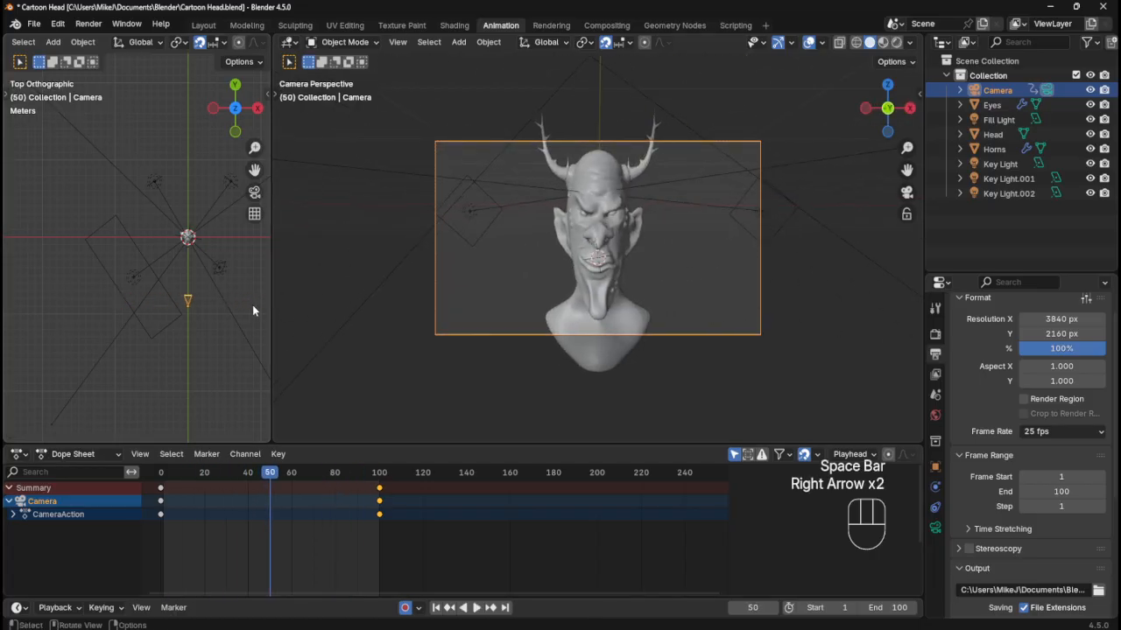
pyautogui.press('g')
pyautogui.press('y')
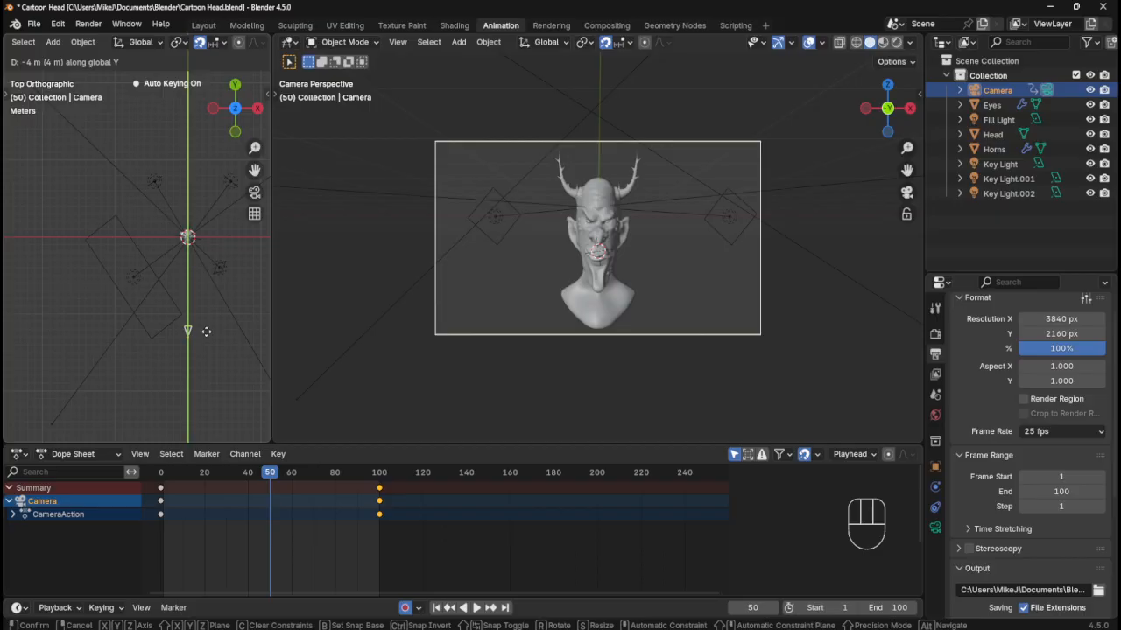
pyautogui.click(206, 332)
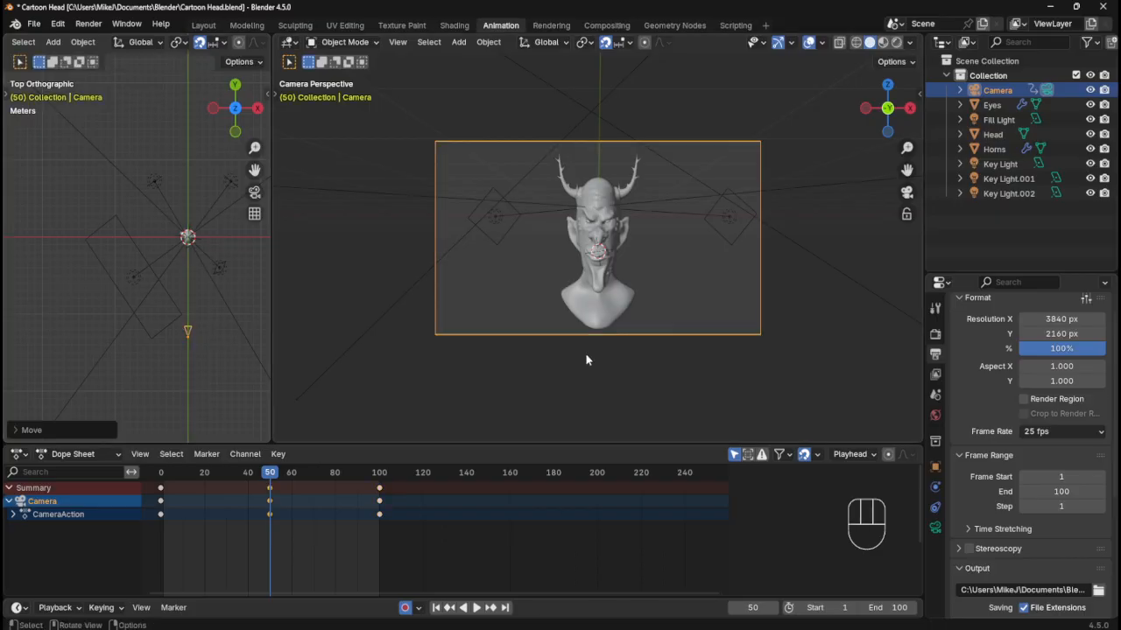
# - Play back the camera animation and step through its keyframes at frames 0, 50 and 100
pyautogui.press('space')
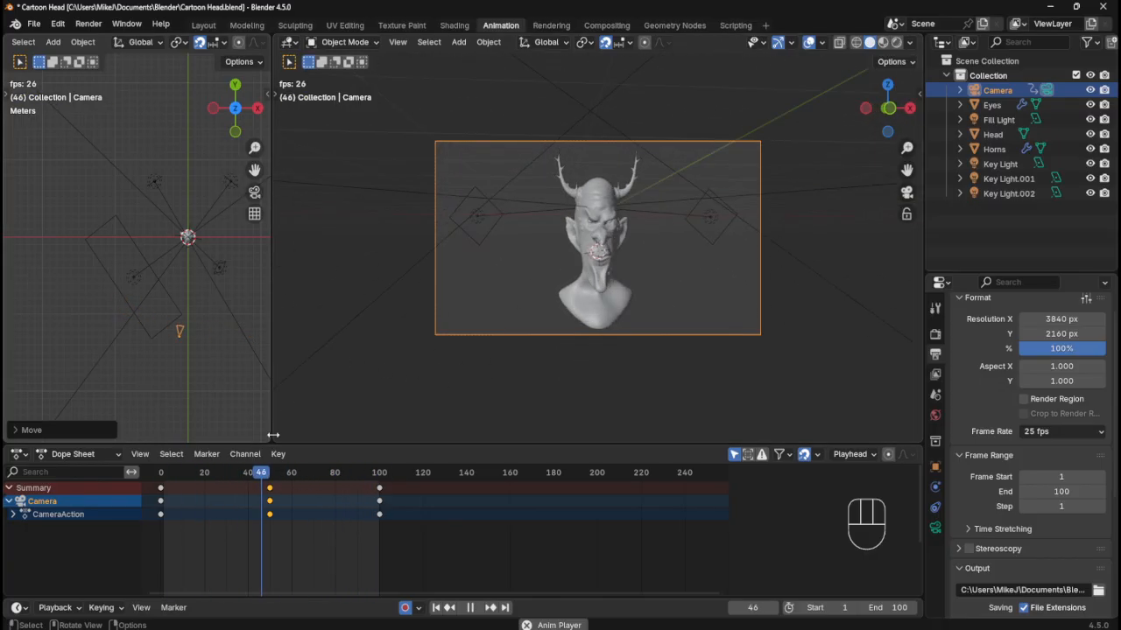
pyautogui.press('space')
pyautogui.press('Home')
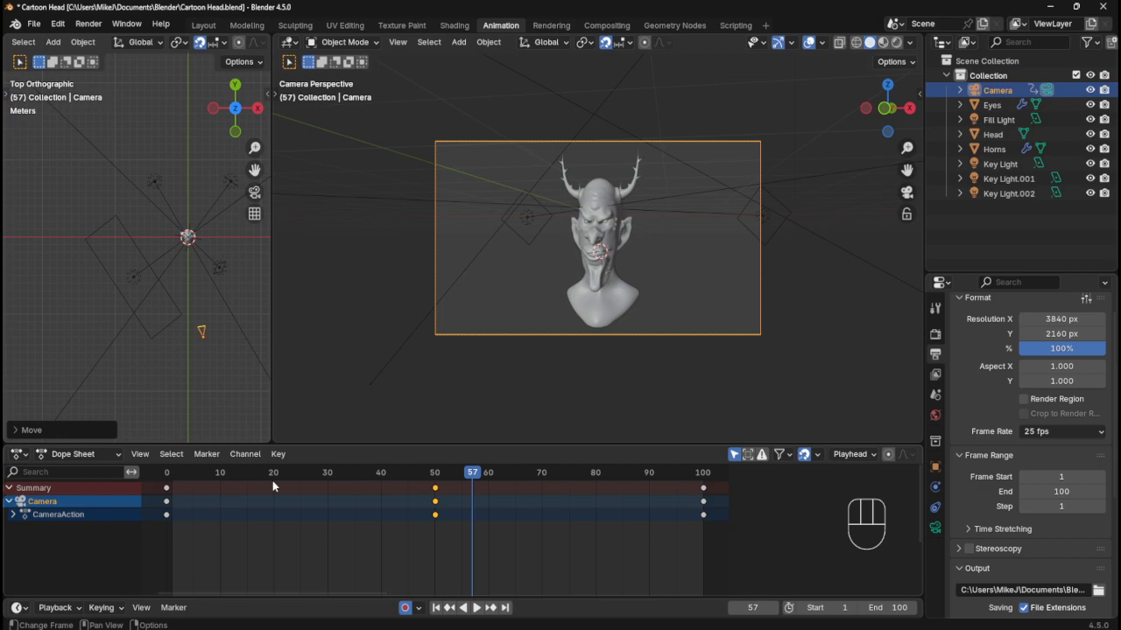
pyautogui.press('Down')
pyautogui.press('Down')
pyautogui.press('Up')
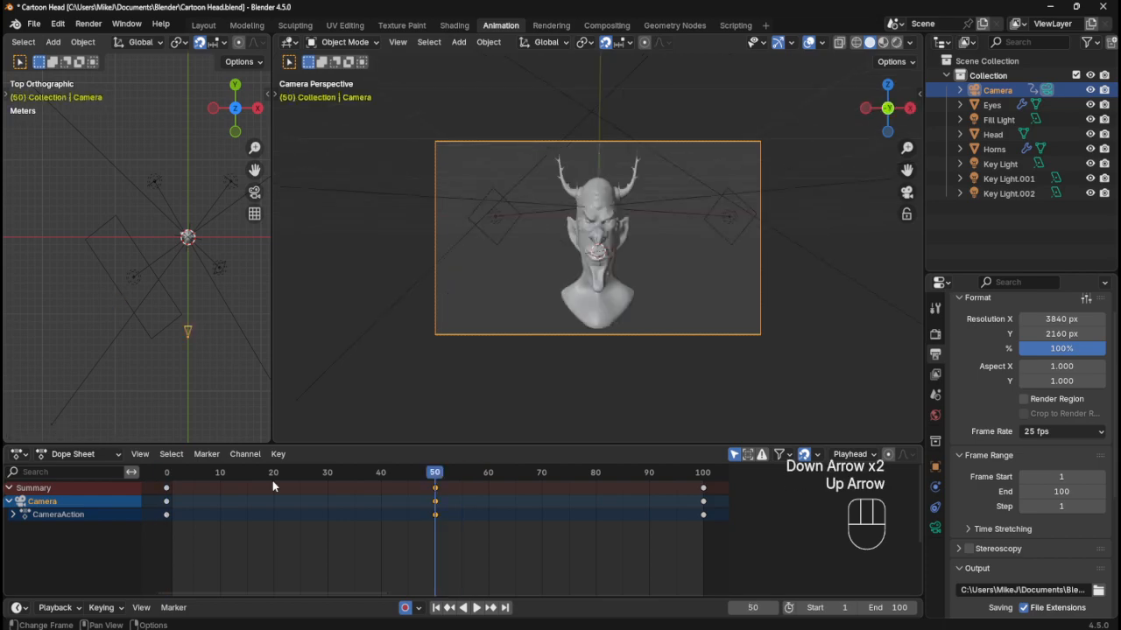
pyautogui.press('Up')
pyautogui.press('Down')
pyautogui.press('Down')
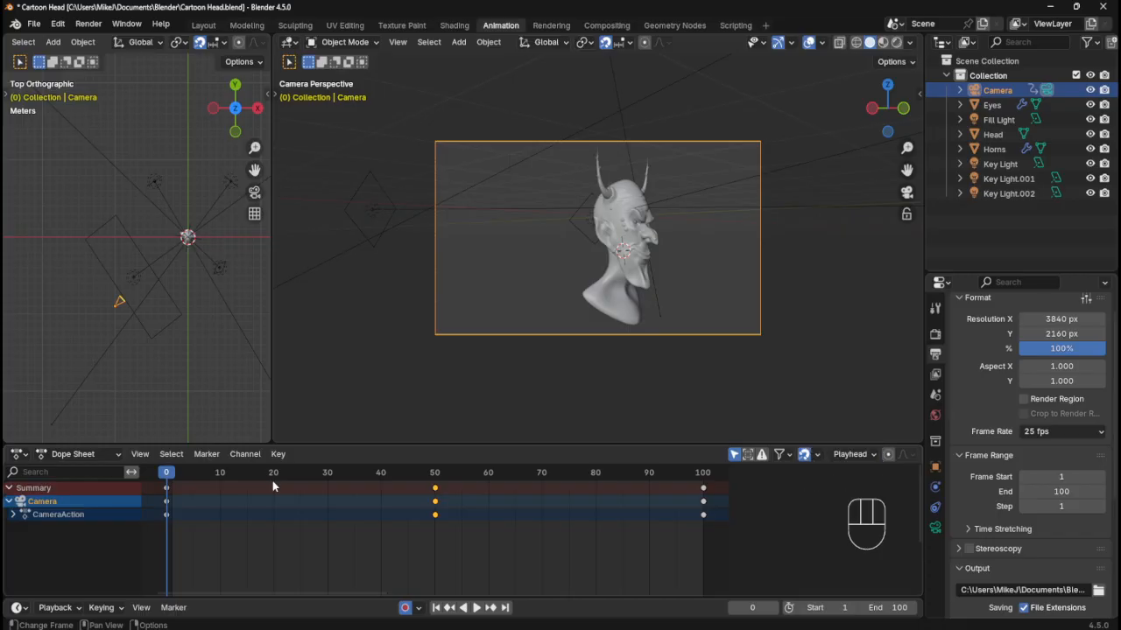
# - At frame 100, move the camera 4 m along the global Y axis
pyautogui.press('Up')
pyautogui.press('Up')
pyautogui.press('g')
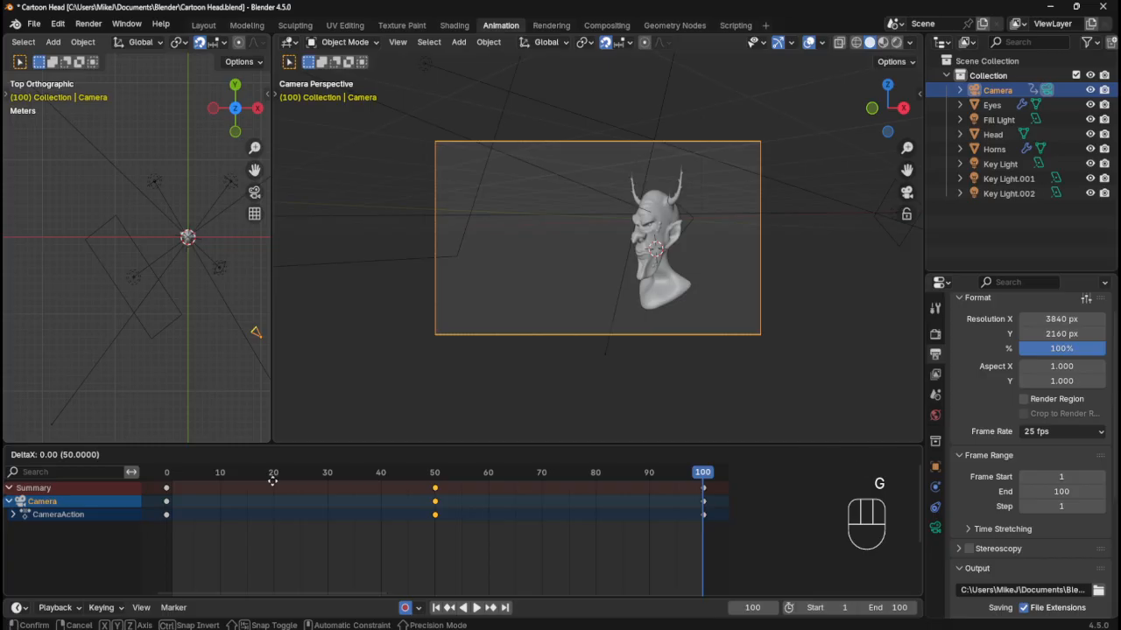
pyautogui.press('y')
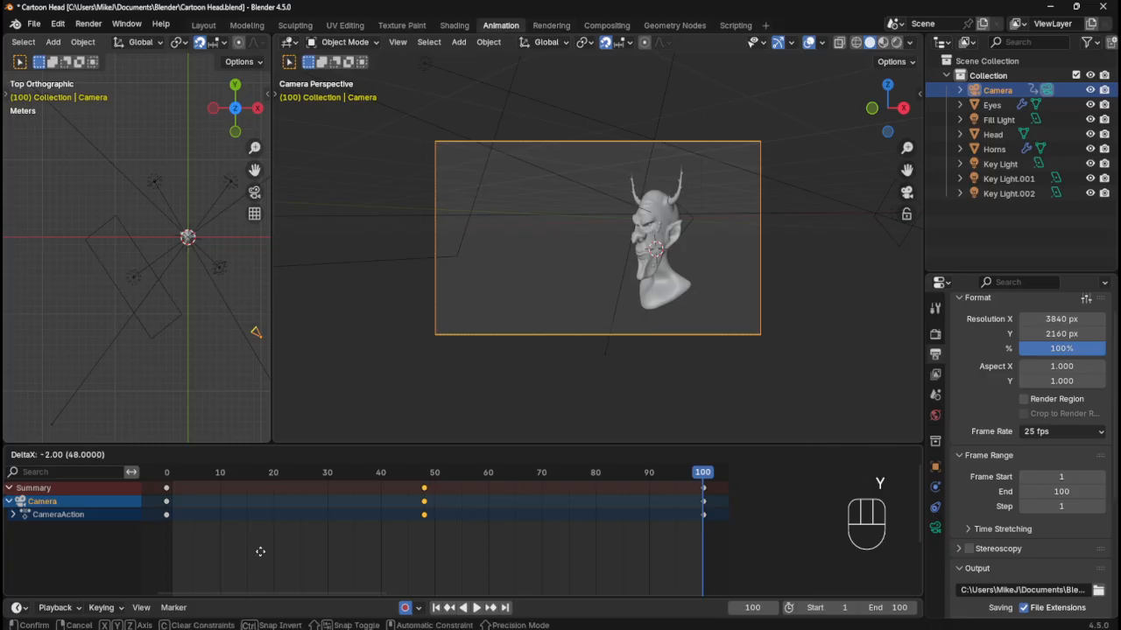
pyautogui.click(297, 540)
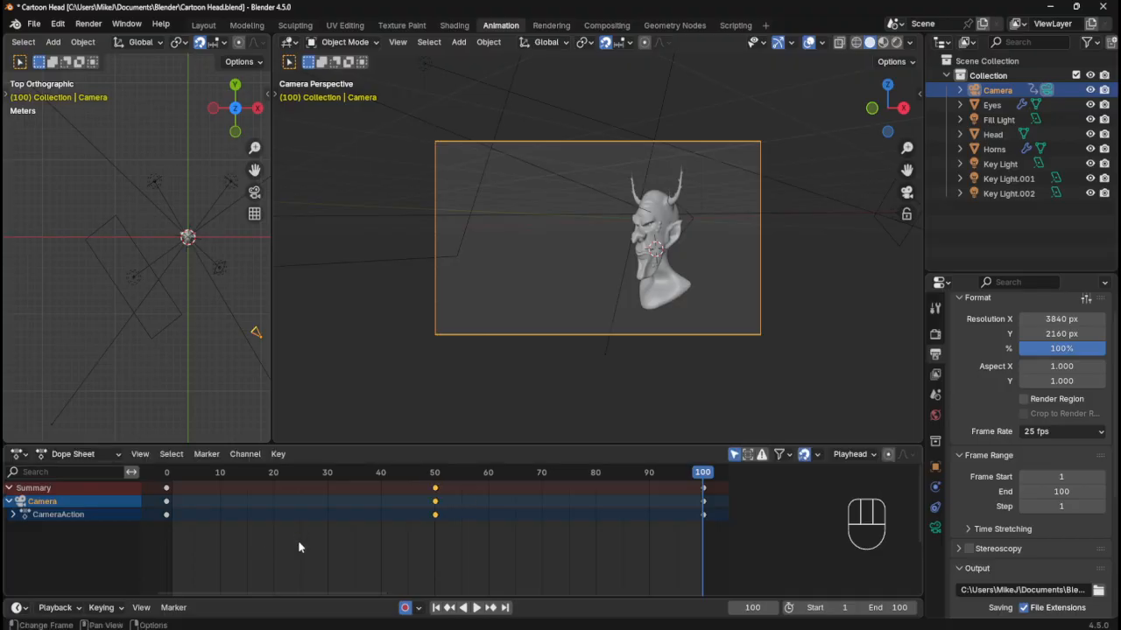
pyautogui.press('g')
pyautogui.press('y')
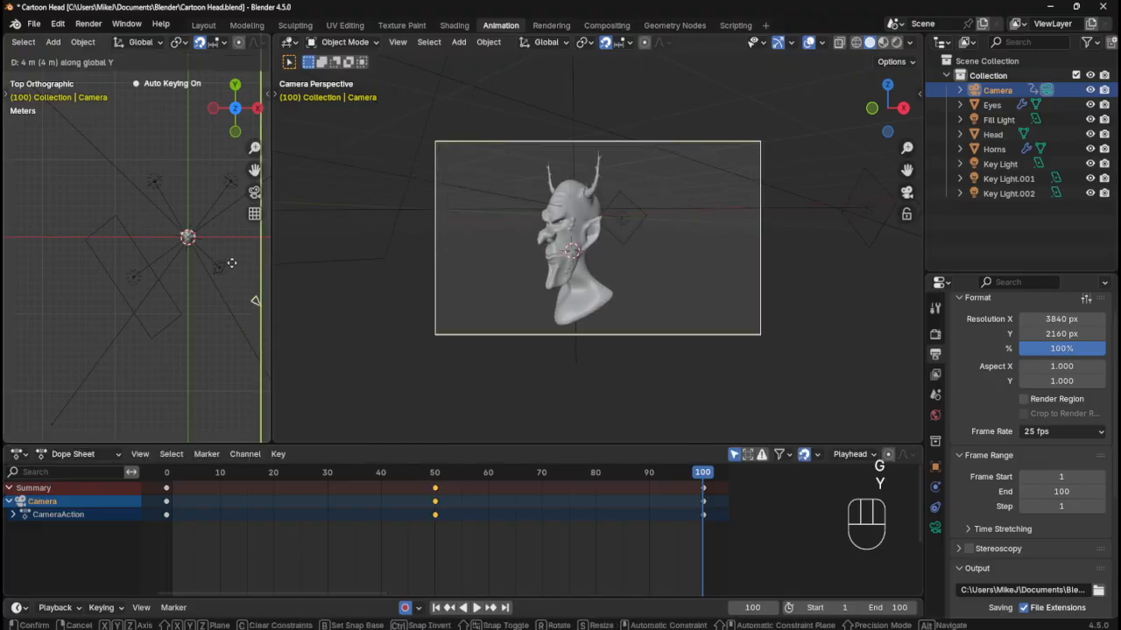
pyautogui.click(231, 262)
# - Play back the camera animation and compare the head's framing at the keyframes on frames 0, 50 and 100
pyautogui.press('space')
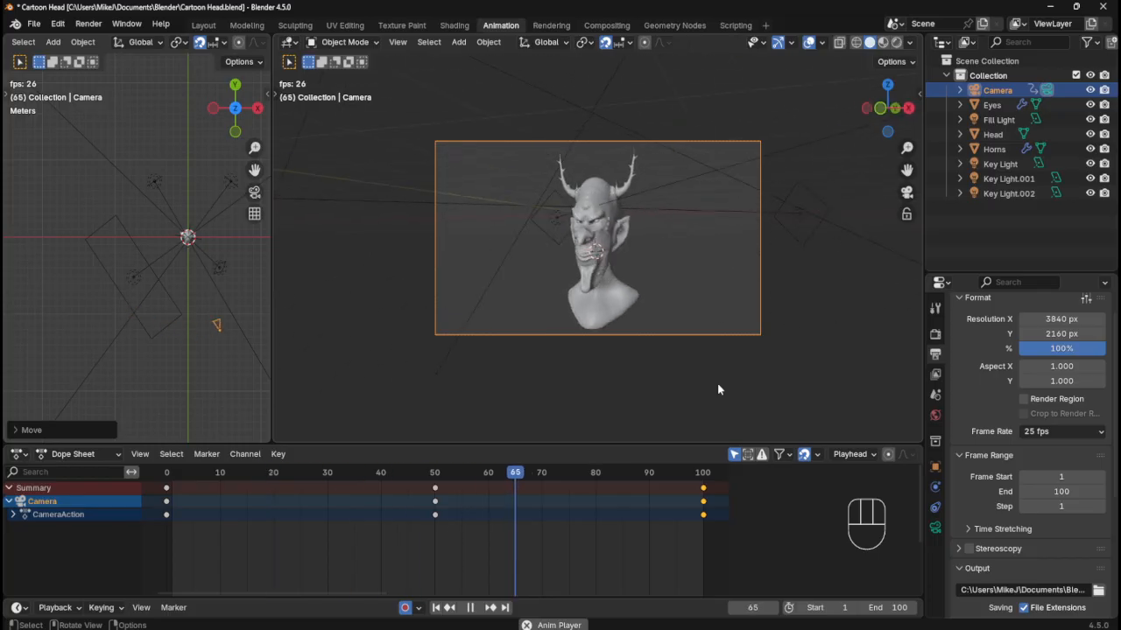
pyautogui.press('space')
pyautogui.press('Down')
pyautogui.press('Down')
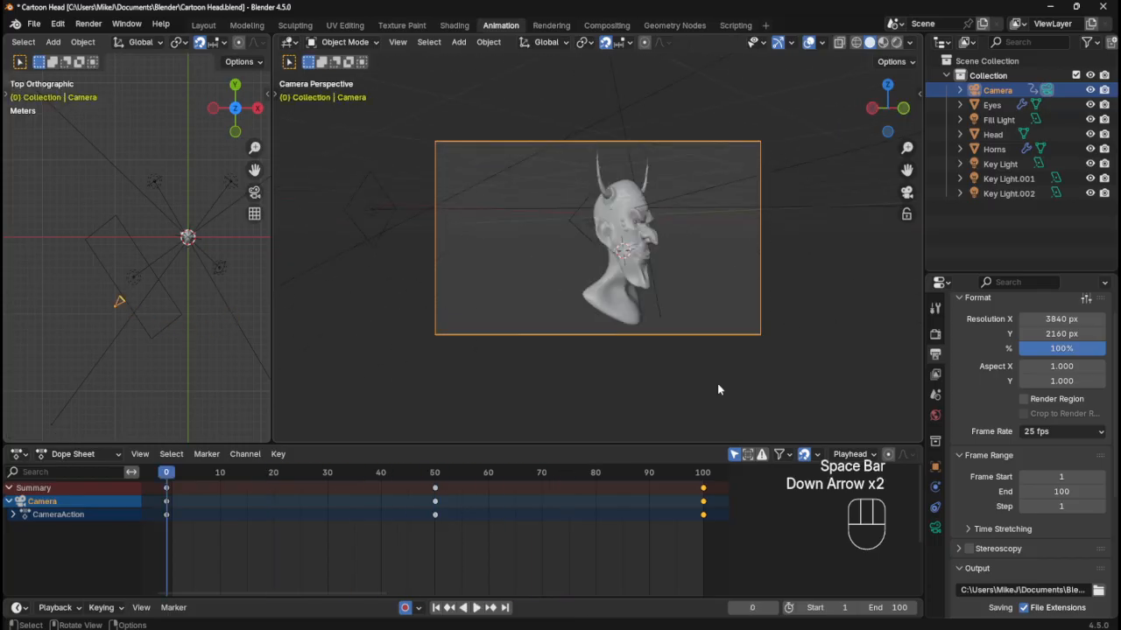
pyautogui.press('Up')
pyautogui.press('Up')
pyautogui.press('Down')
pyautogui.press('Down')
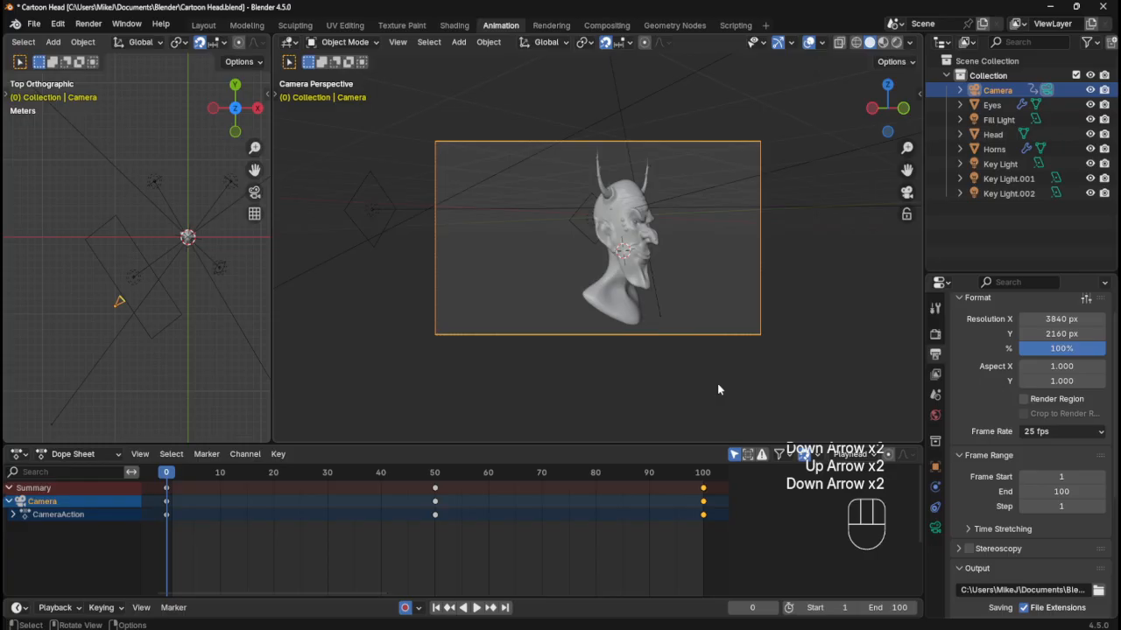
pyautogui.press('Up')
pyautogui.press('Up')
pyautogui.press('Down')
pyautogui.press('Down')
pyautogui.press('Up')
pyautogui.press('Up')
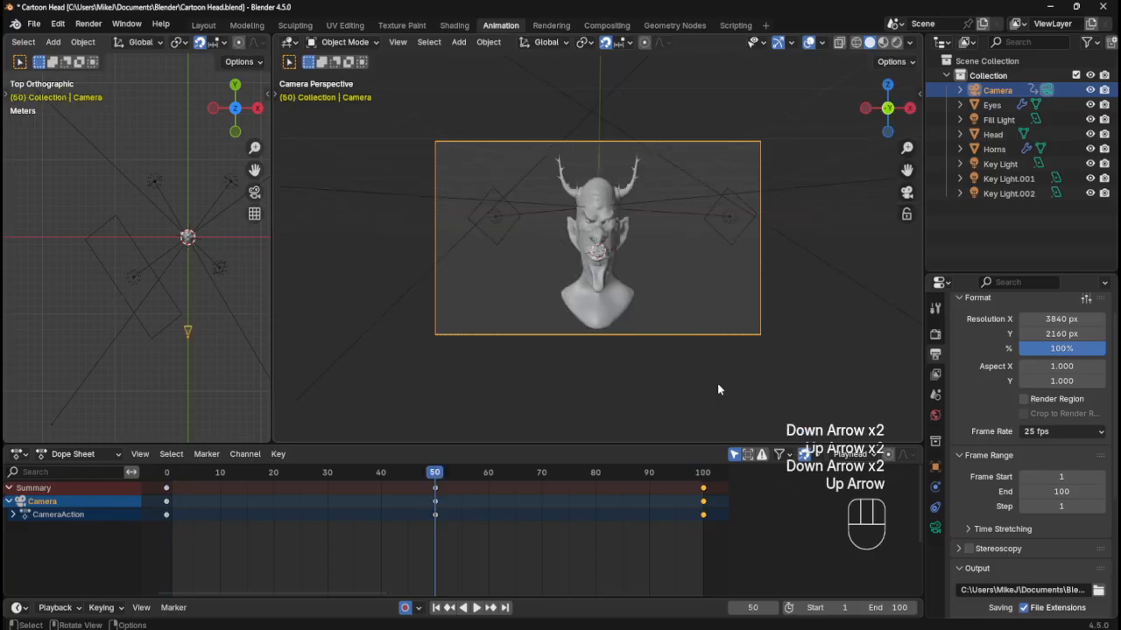
pyautogui.press('Down')
pyautogui.press('Down')
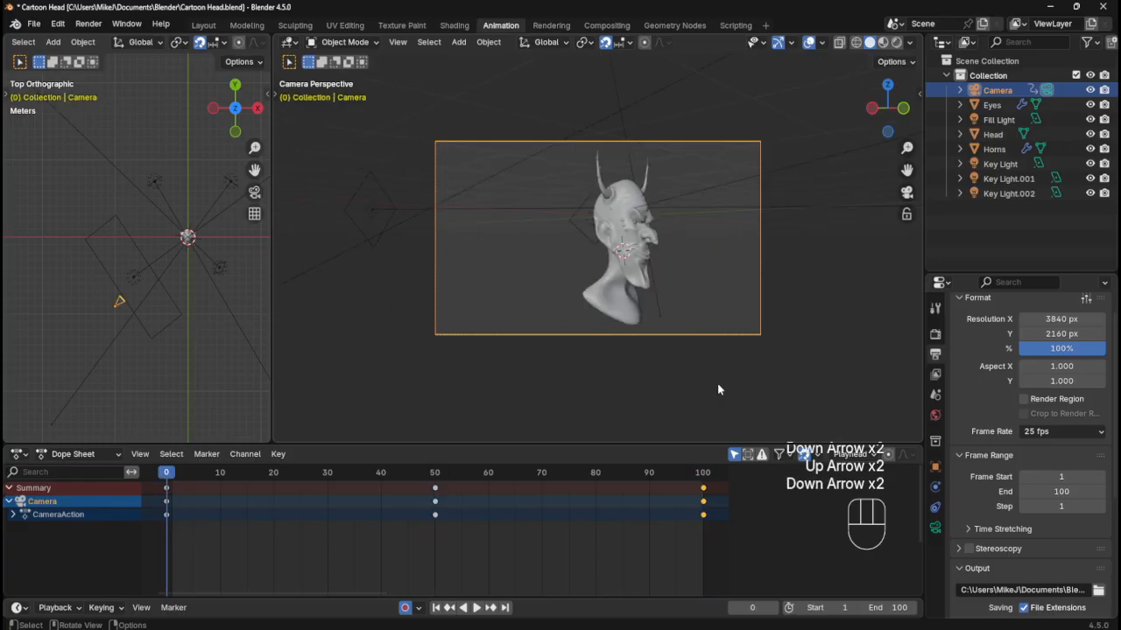
# - Set the animation's start frame to 0 and step through the camera keyframes
pyautogui.click(1058, 478)
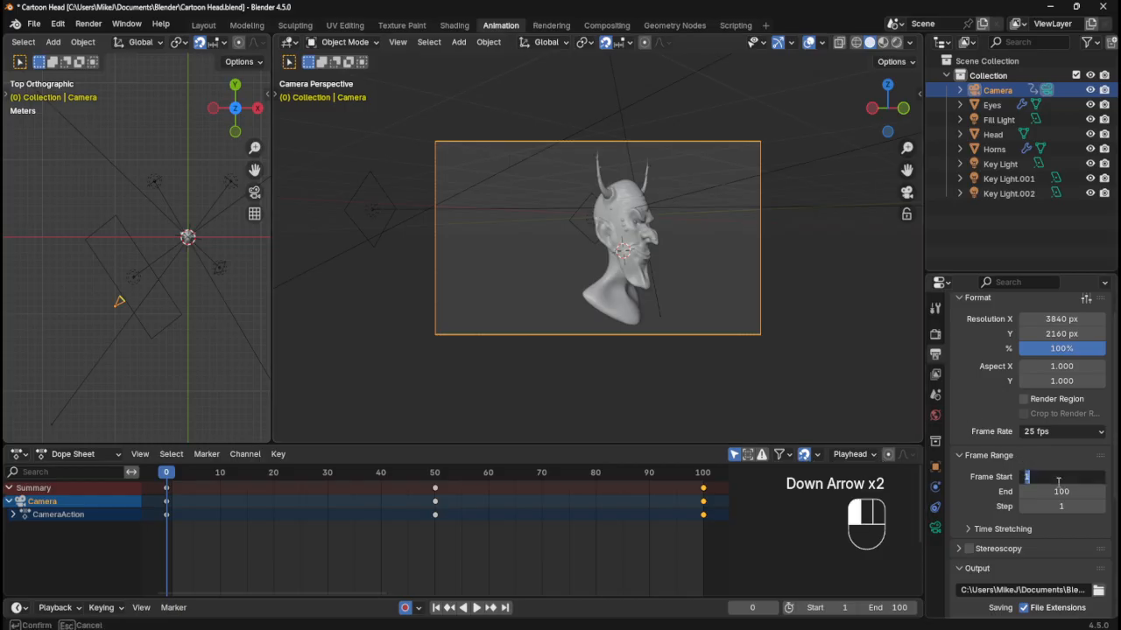
pyautogui.write('0')
pyautogui.press('Return')
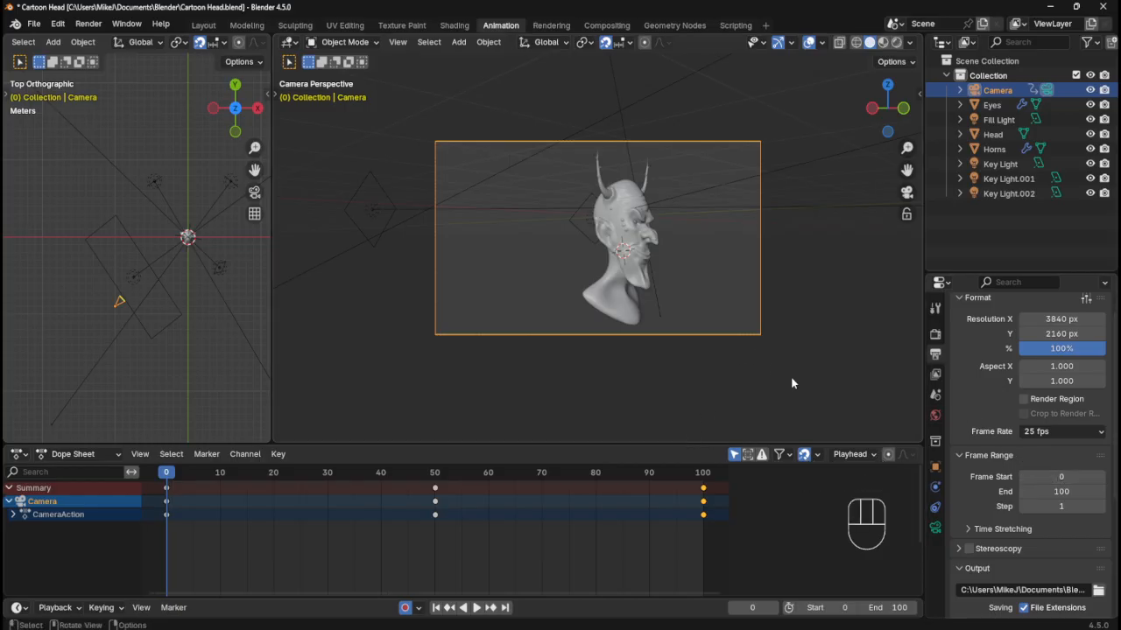
pyautogui.press('Down')
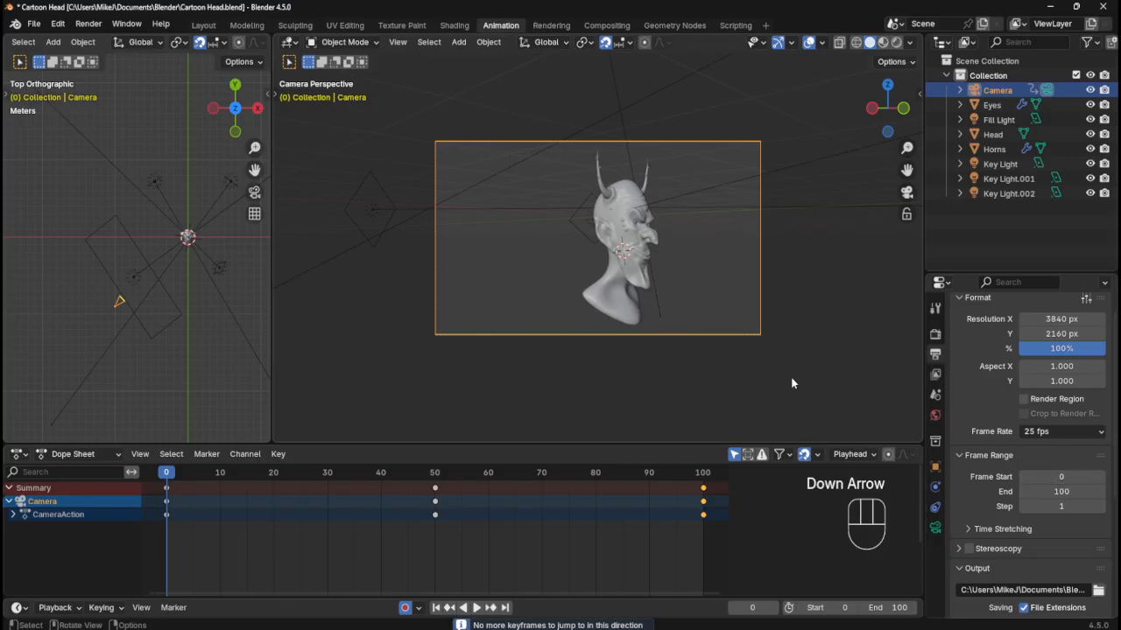
pyautogui.press('Up')
pyautogui.press('Up')
pyautogui.press('Down')
pyautogui.press('Down')
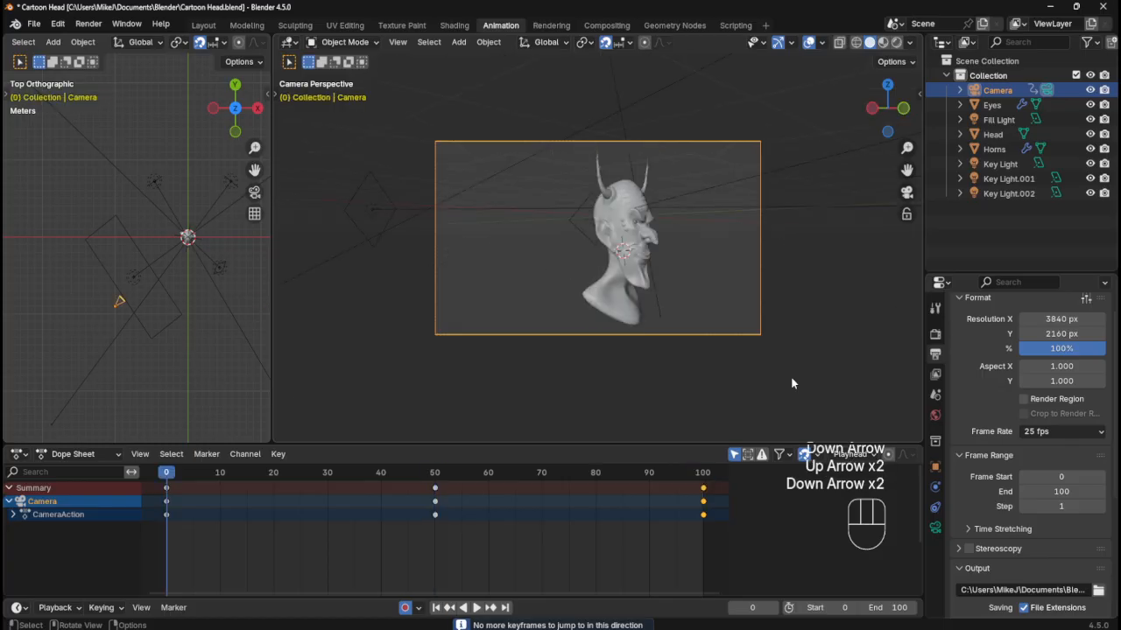
pyautogui.press('Up')
pyautogui.press('Down')
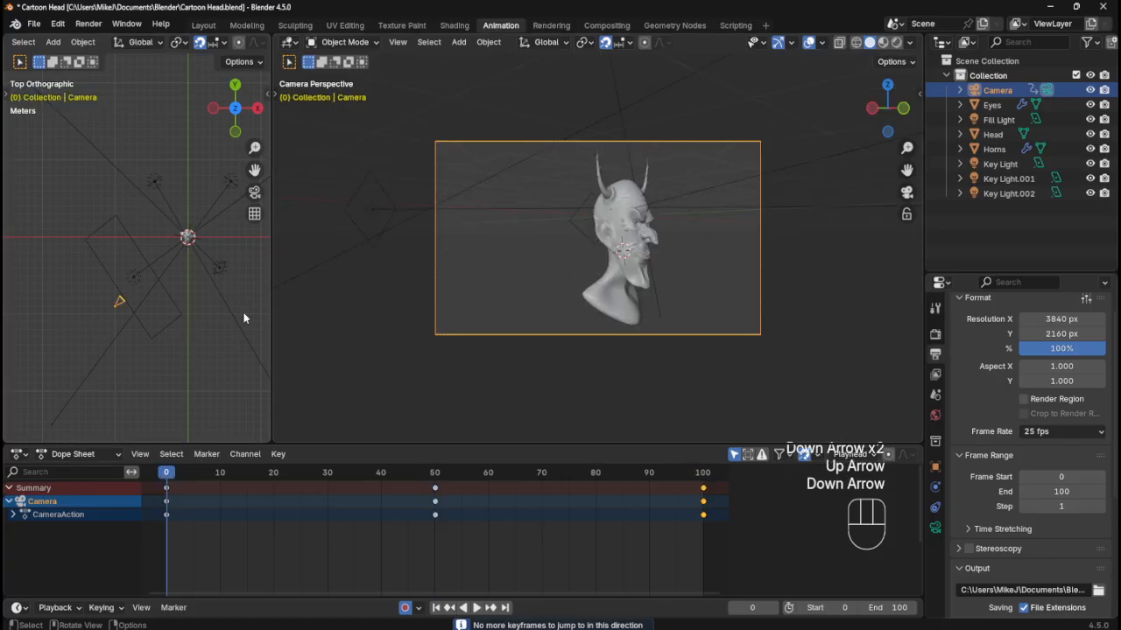
# - At frame 0, reposition the camera by 1 m along X, -1 m along Y and -1 m along X
pyautogui.press('g')
pyautogui.press('x')
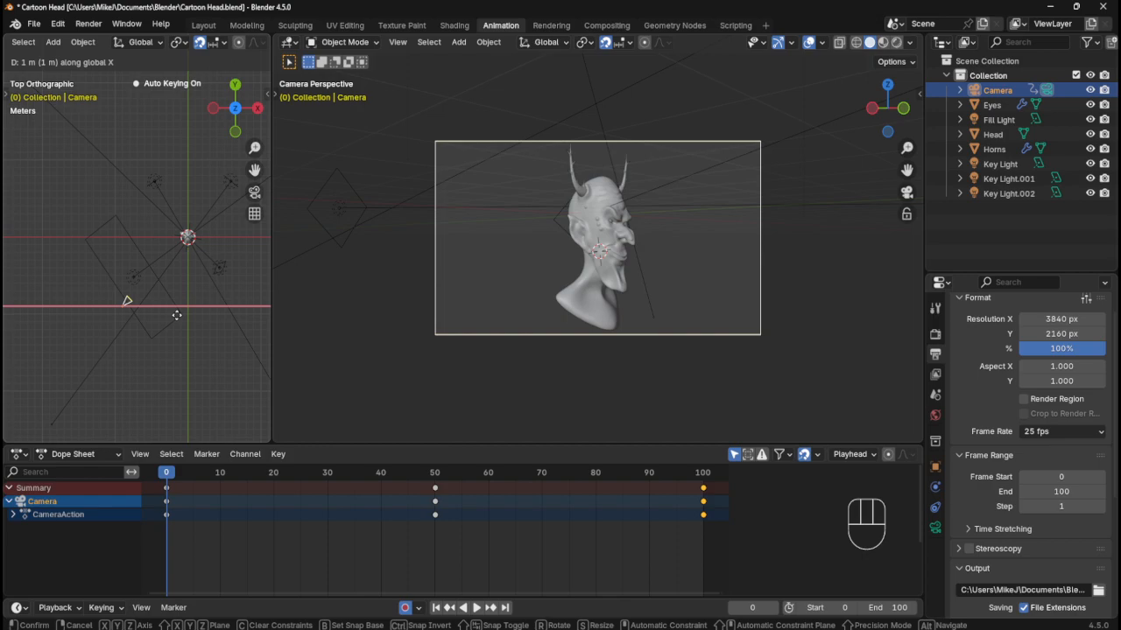
pyautogui.click(176, 316)
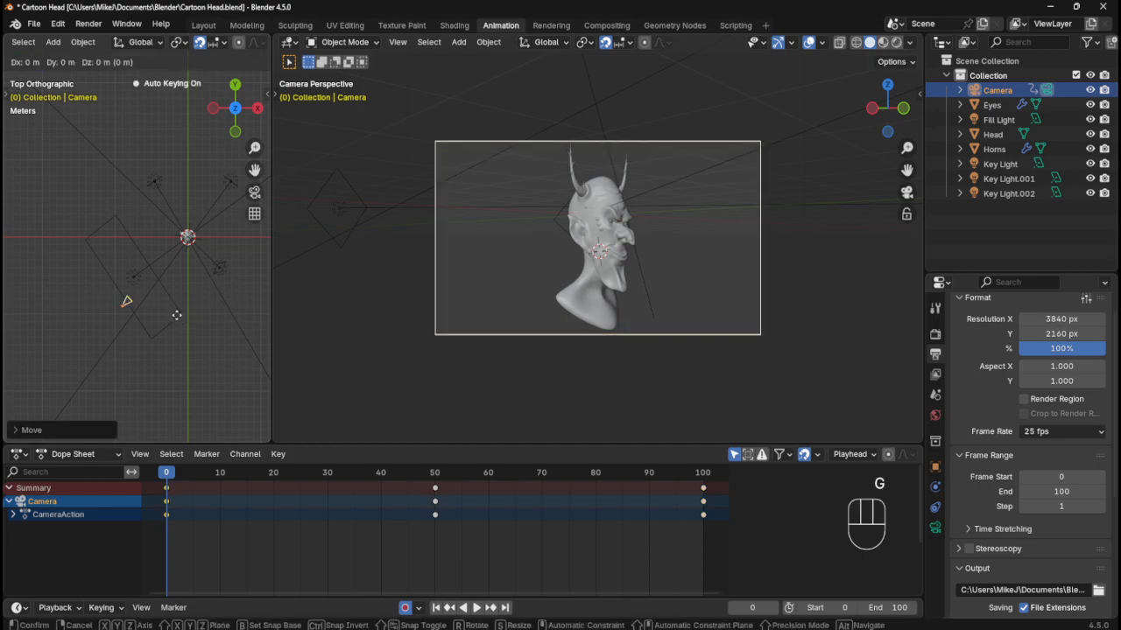
pyautogui.press('y')
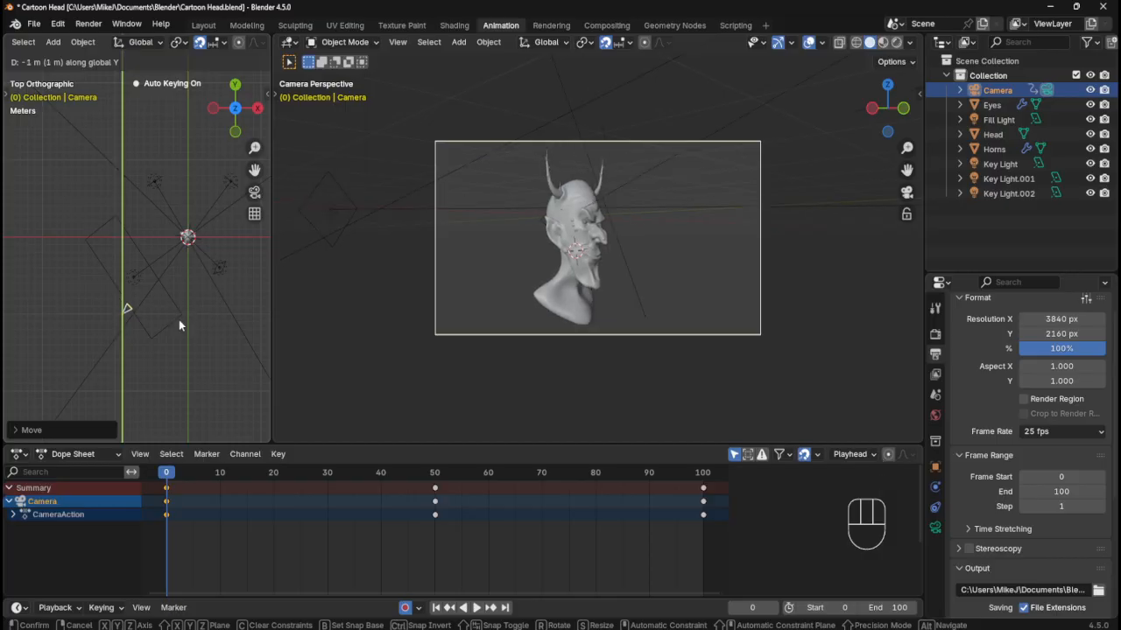
pyautogui.press('x')
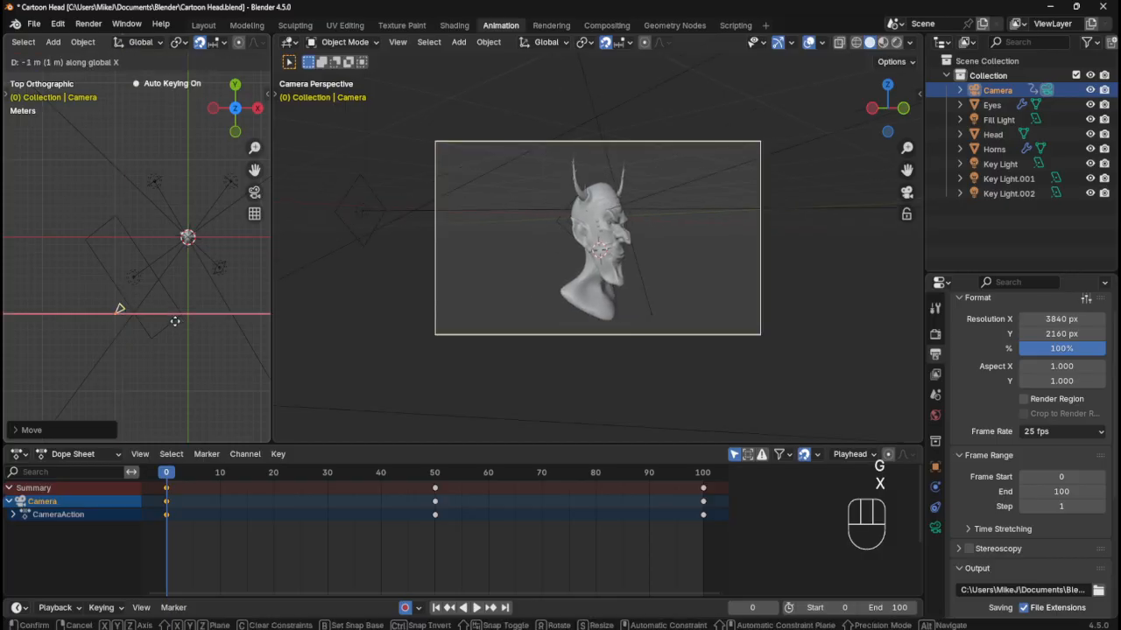
pyautogui.click(175, 324)
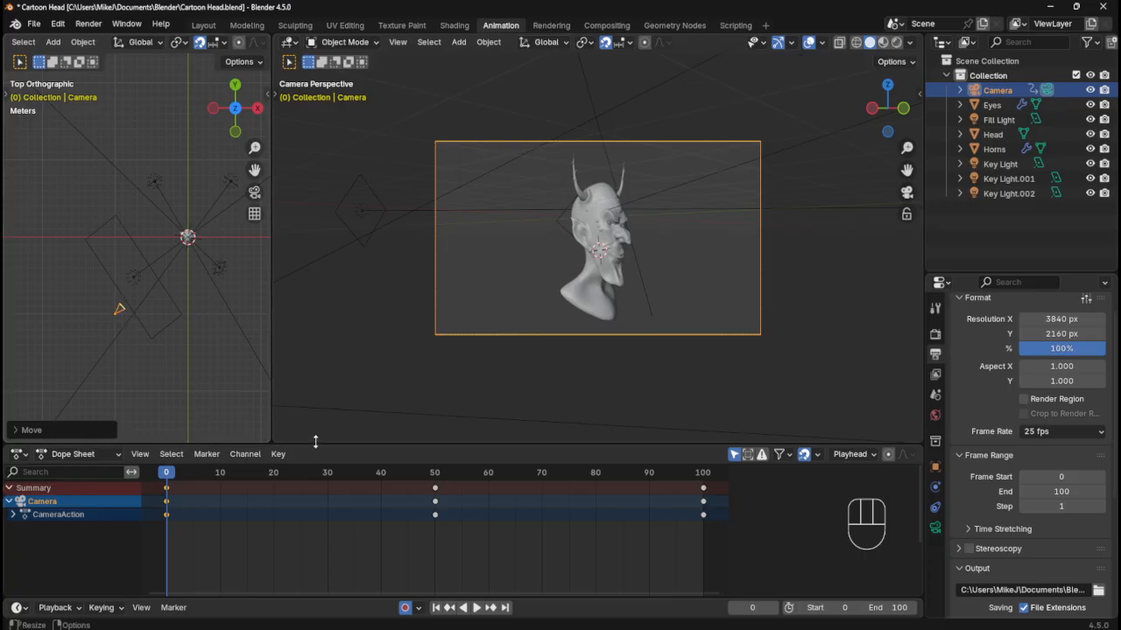
# - At frame 100, move the camera -1 m along the global Y axis
pyautogui.press('Up')
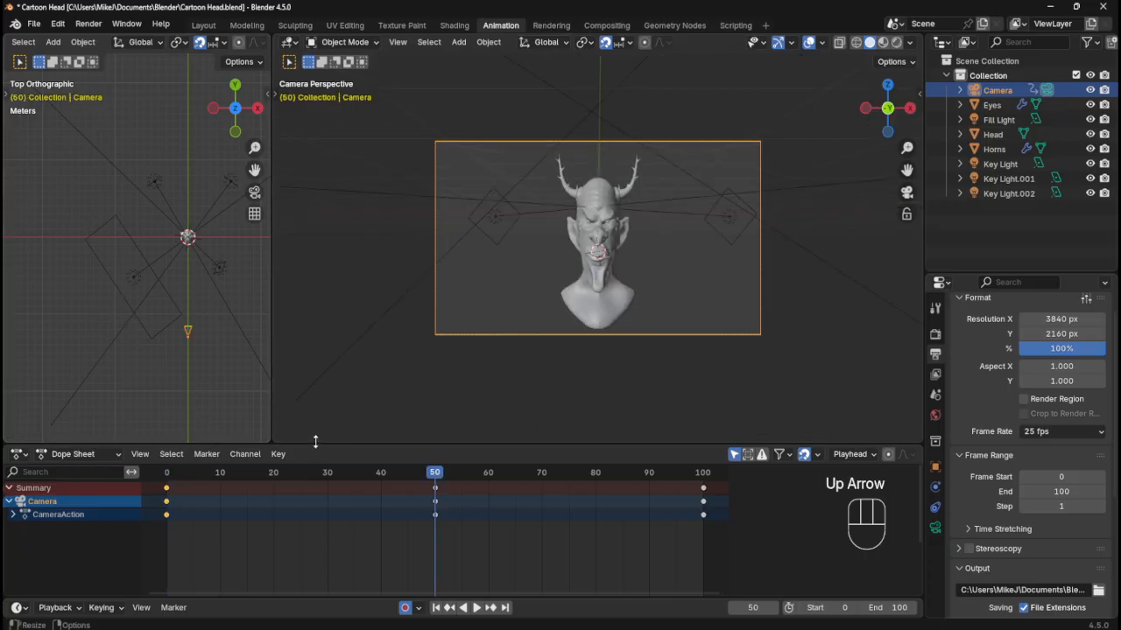
pyautogui.press('Down')
pyautogui.press('Up')
pyautogui.press('Up')
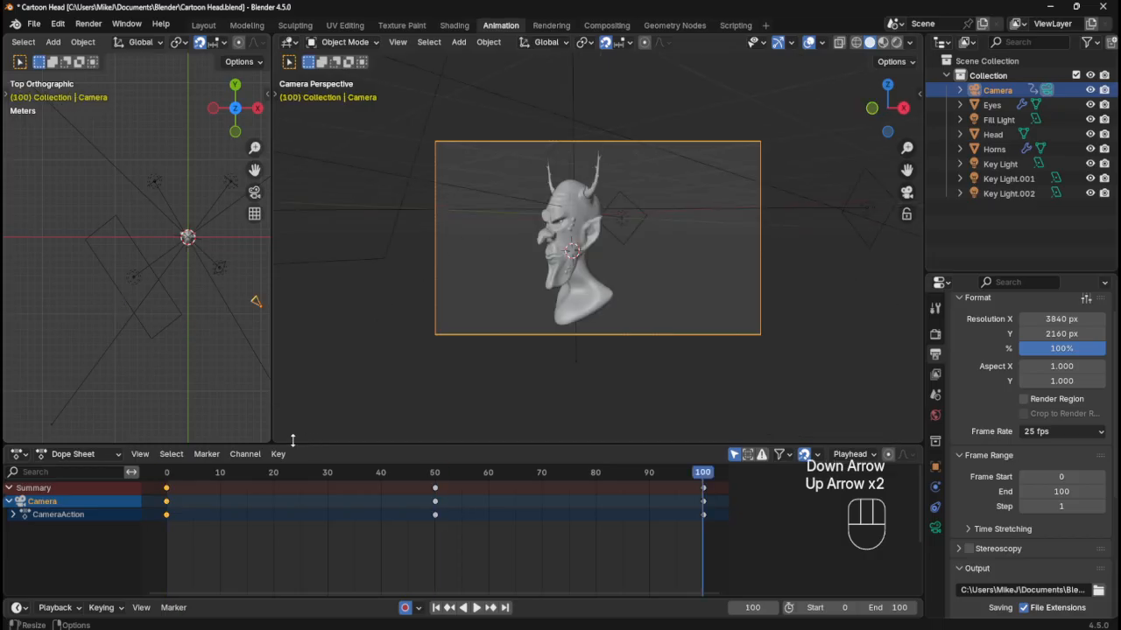
pyautogui.press('g')
pyautogui.press('y')
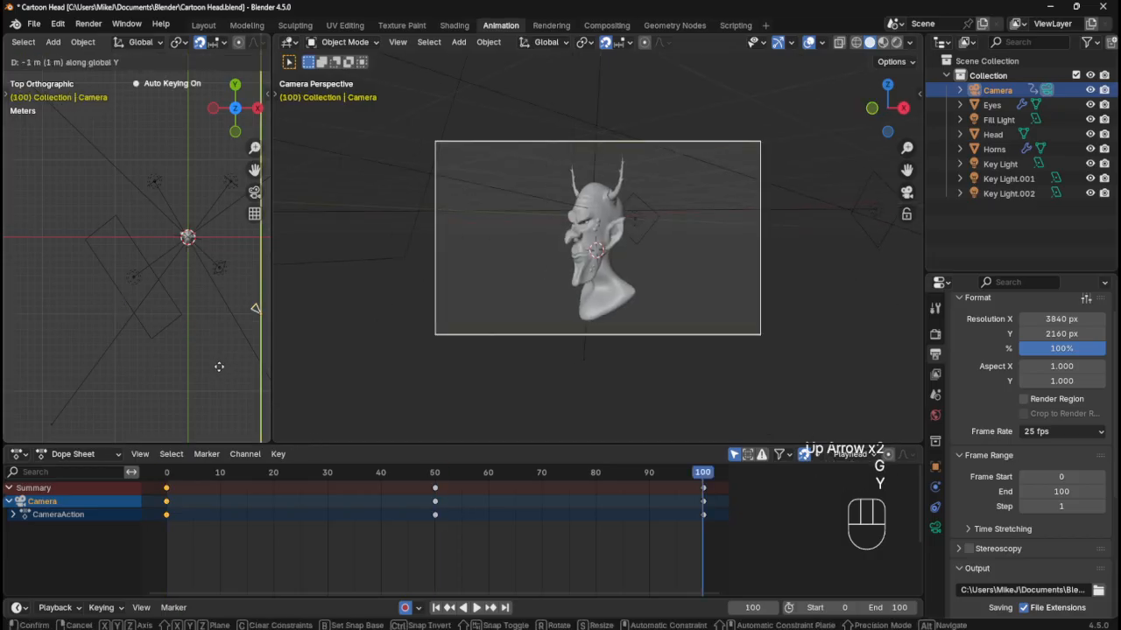
pyautogui.click(220, 373)
# - Check the adjusted camera keyframes one by one and play the animation from frame 0
pyautogui.press('Down')
pyautogui.press('Down')
pyautogui.press('Up')
pyautogui.press('Up')
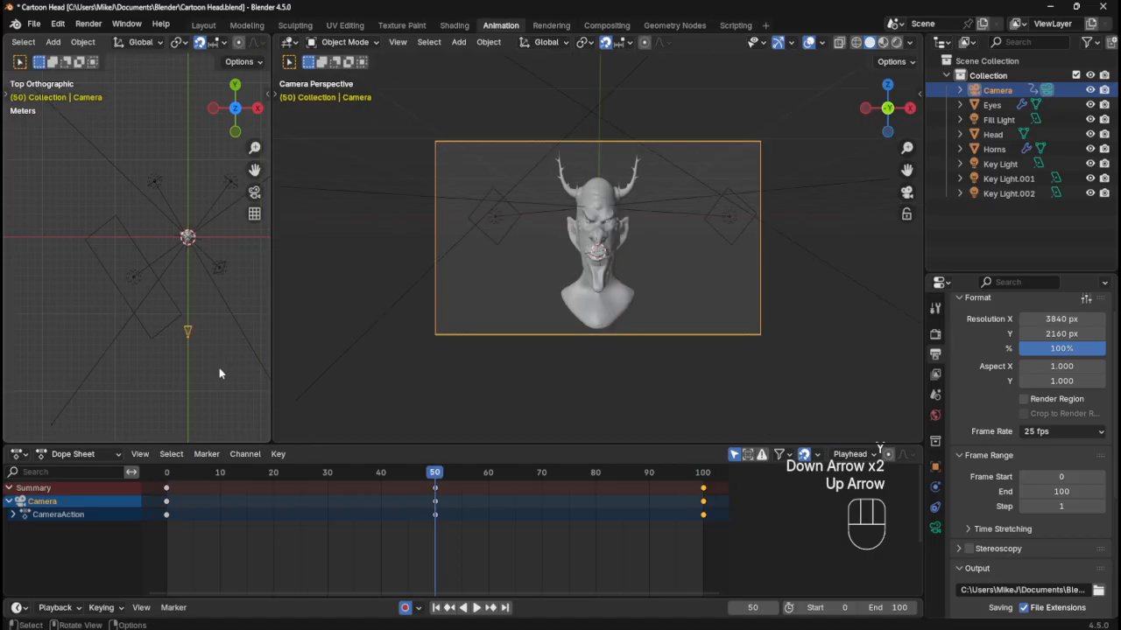
pyautogui.press('Down')
pyautogui.press('Down')
pyautogui.press('space')
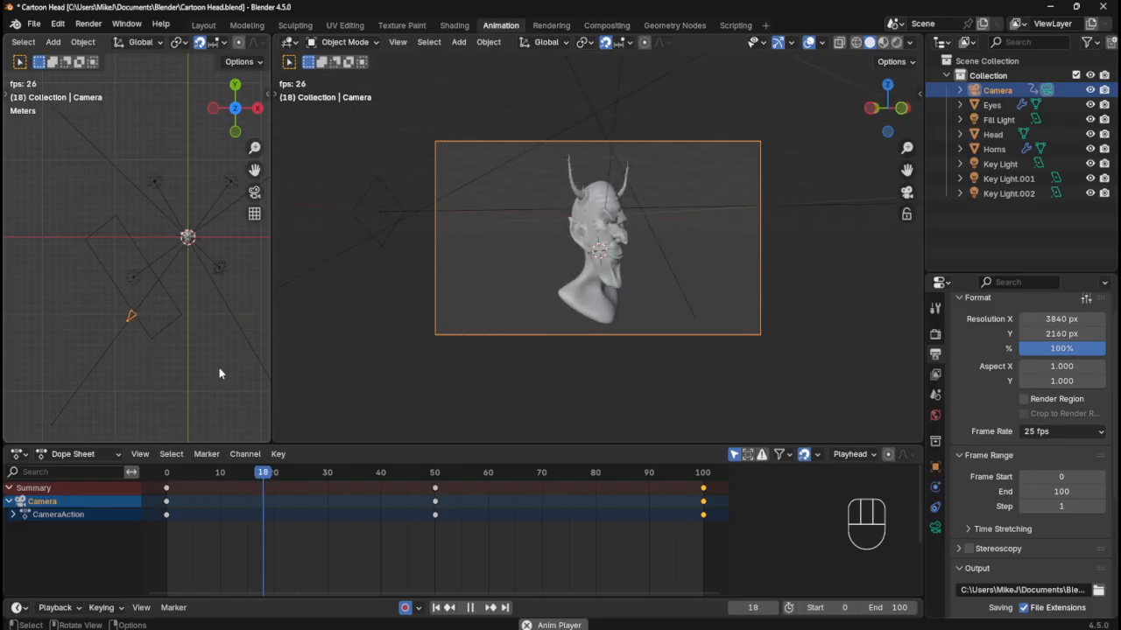
pyautogui.press('space')
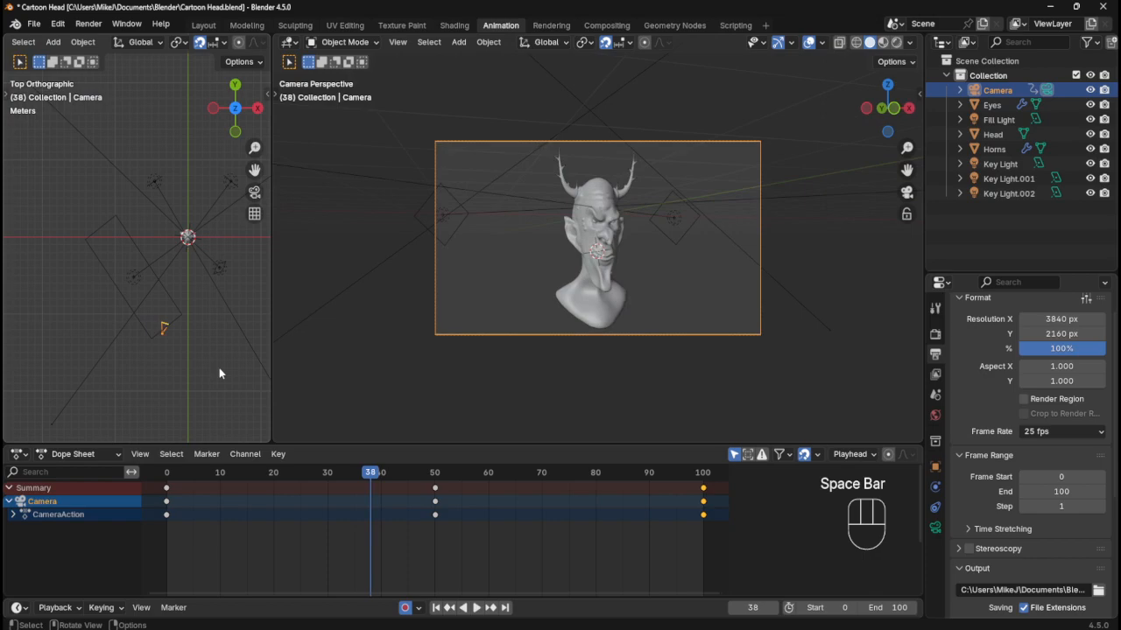
# - Switch the camera viewport to Rendered shading and save Cartoon Head.blend
pyautogui.click(894, 44)
pyautogui.hotkey('ctrl', 's')
# - Play back the camera animation in the rendered view with the head enlarged, and save the file again
pyautogui.press('space')
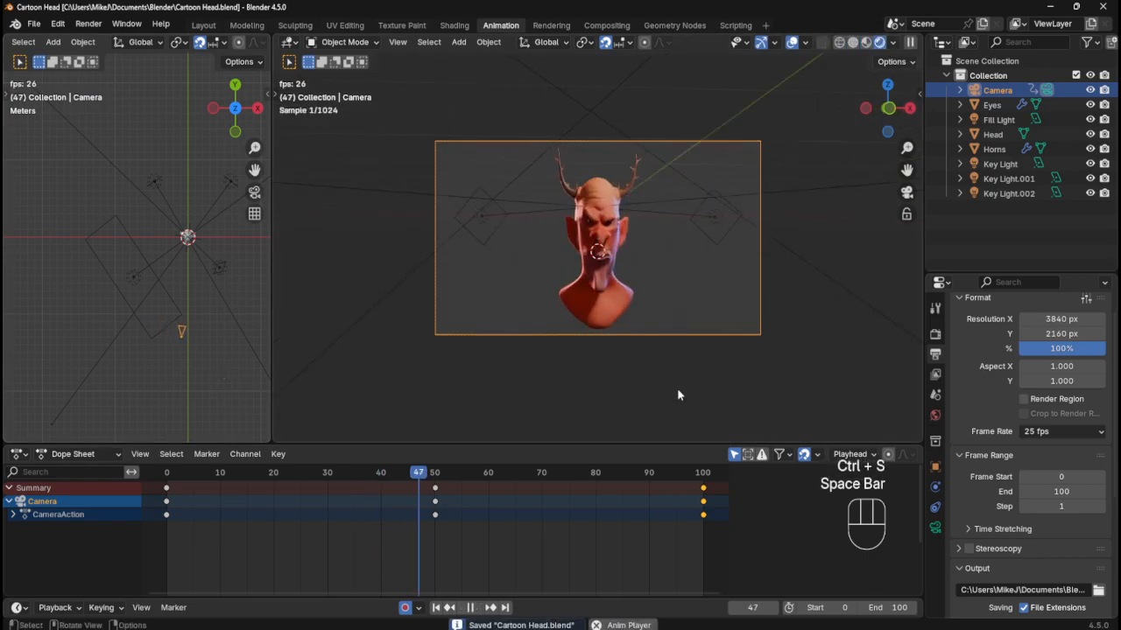
pyautogui.scroll(3, 686, 215)
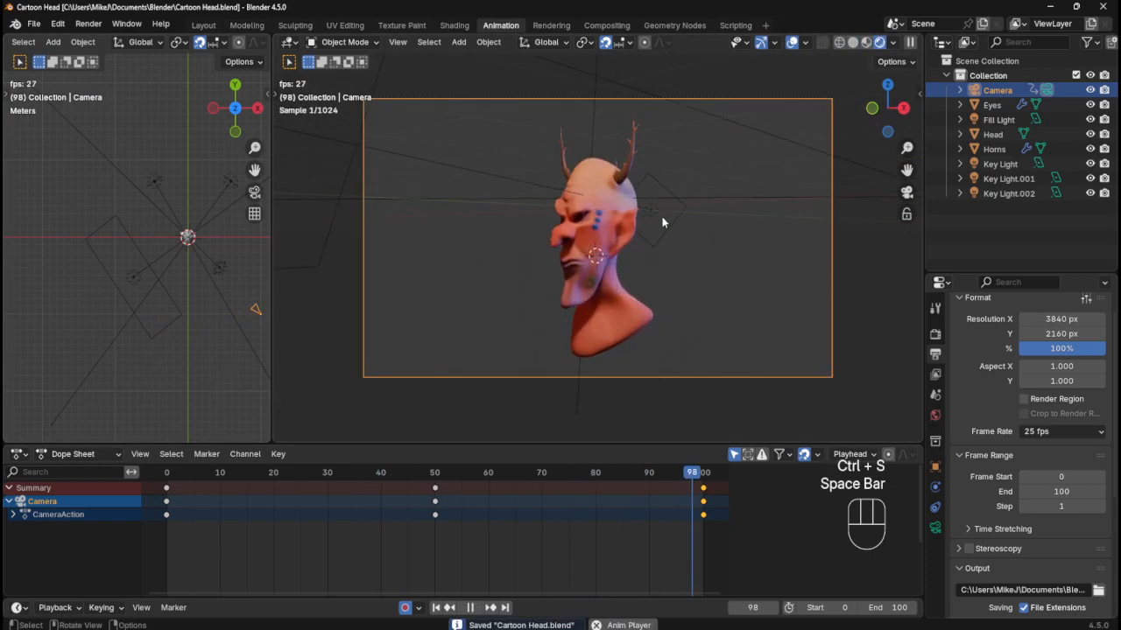
pyautogui.scroll(2, 700, 237)
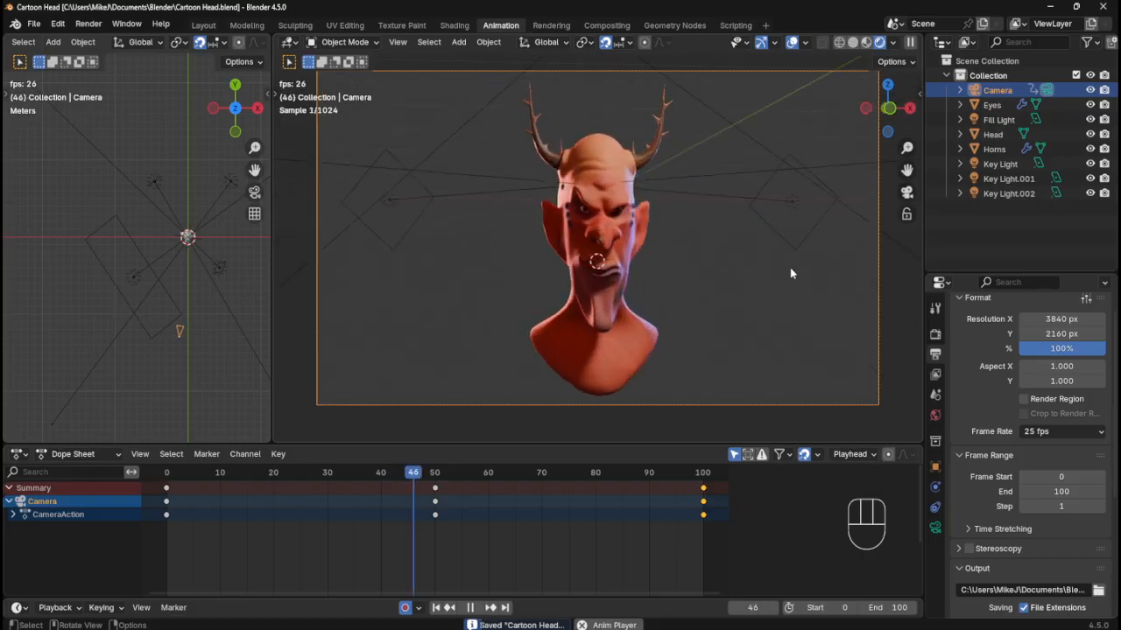
pyautogui.press('space')
pyautogui.press('space')
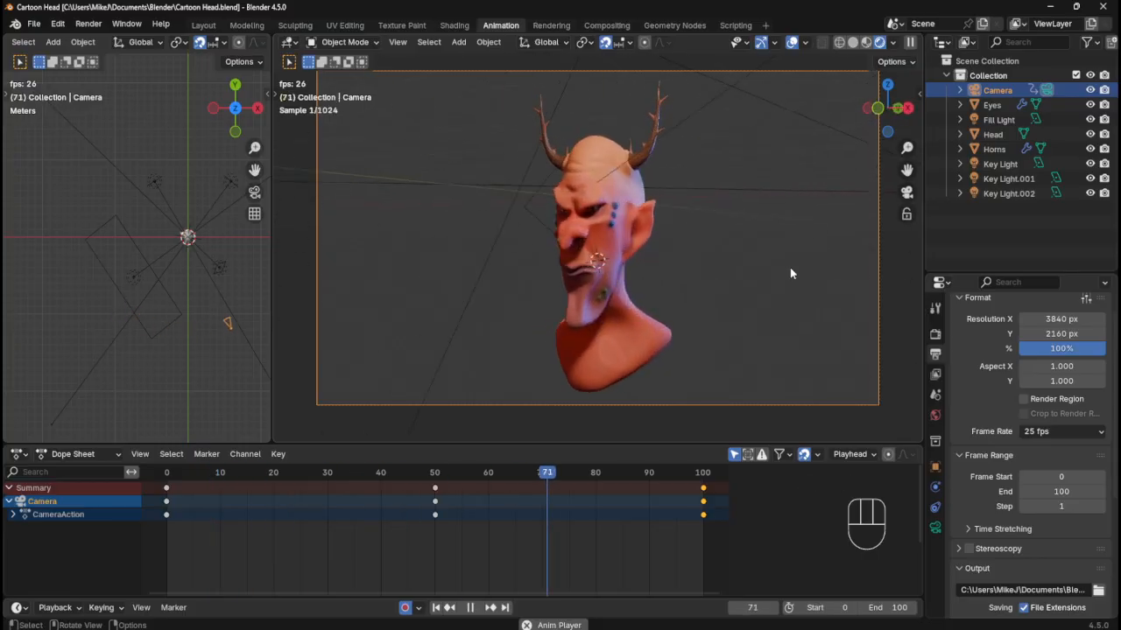
pyautogui.press('space')
pyautogui.hotkey('ctrl', 's')
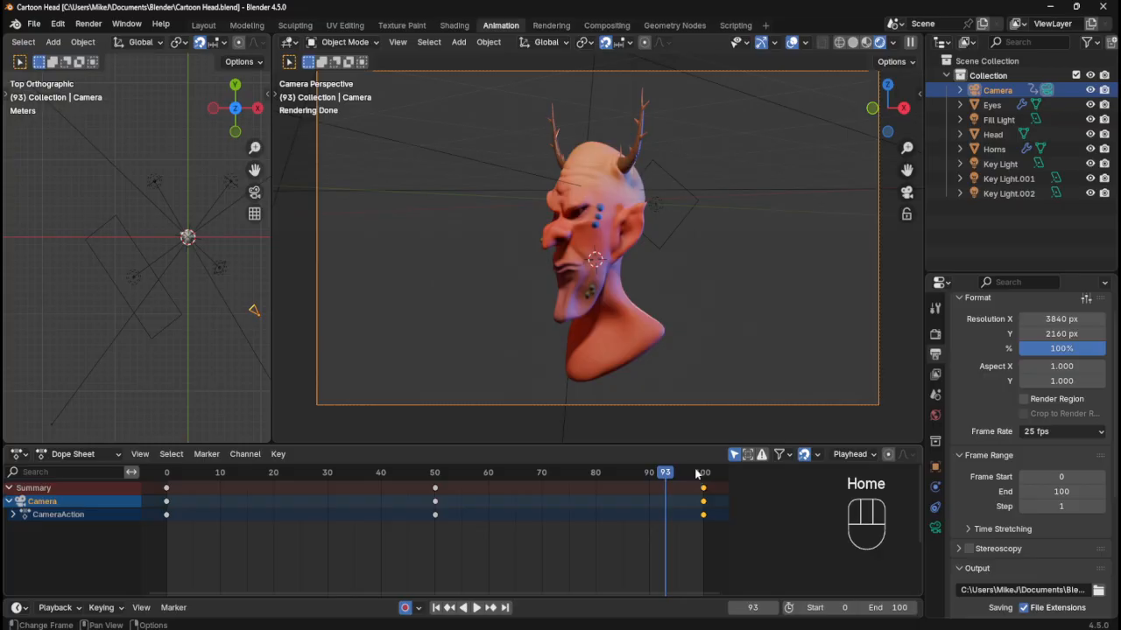
# - Replay the rendered animation from frame 0 and compare the head at the first and last keyframes
pyautogui.press('Up')
pyautogui.press('Down')
pyautogui.press('Down')
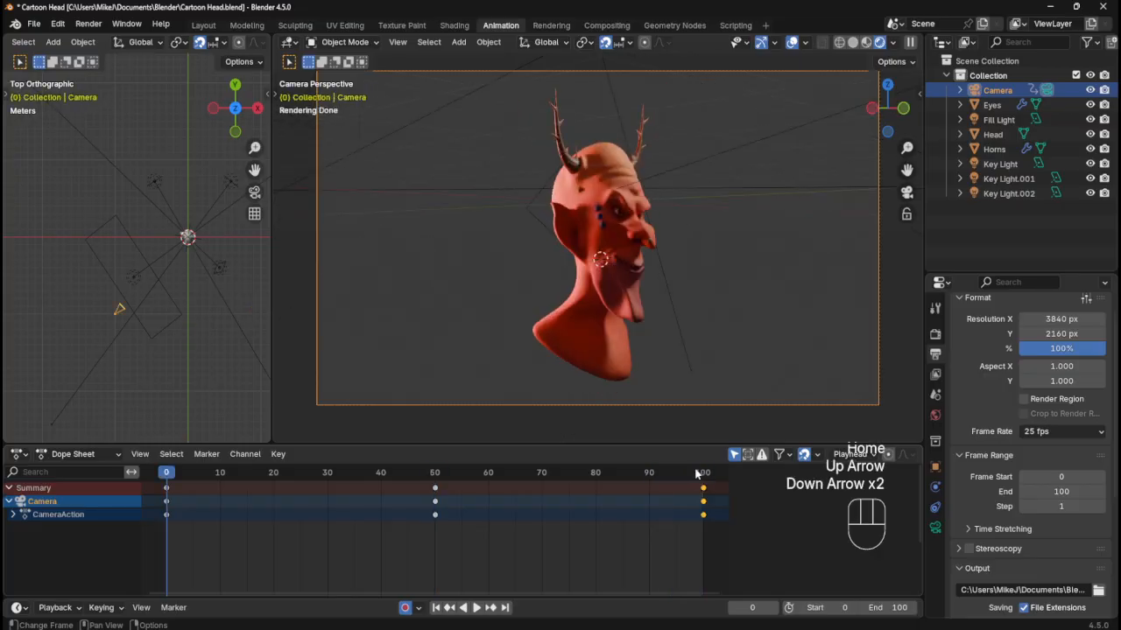
pyautogui.press('space')
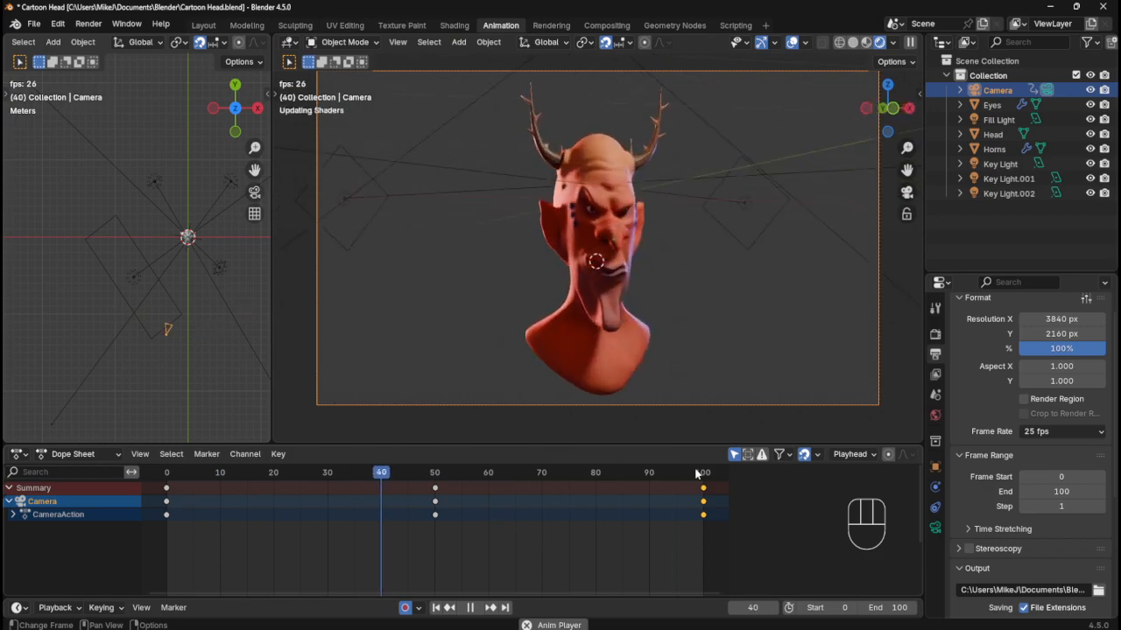
pyautogui.press('space')
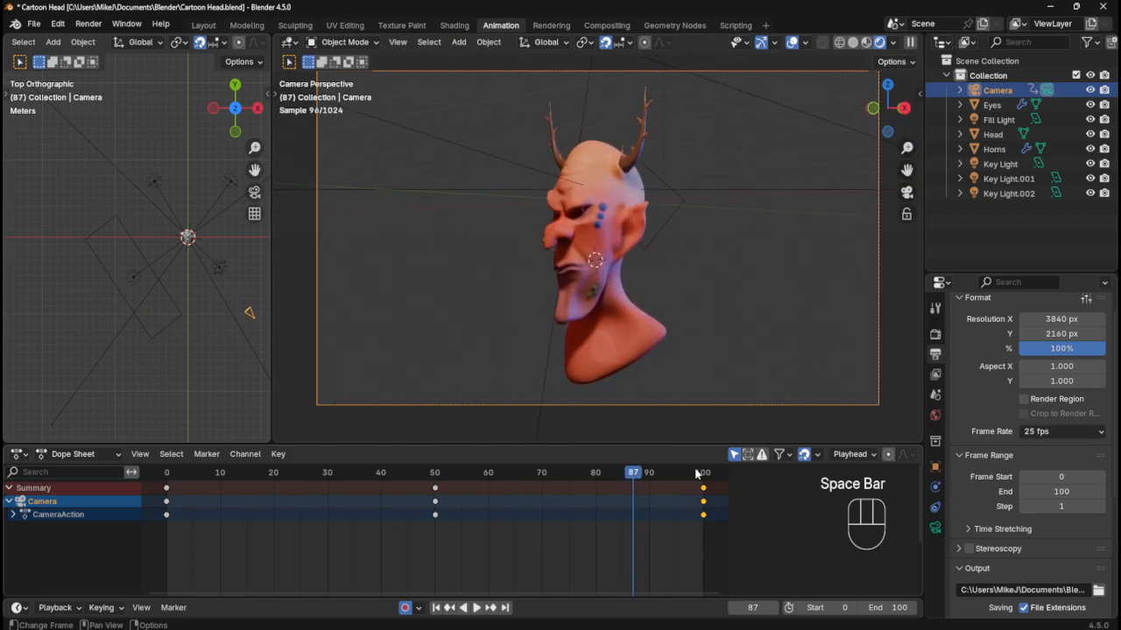
pyautogui.press('Up')
pyautogui.press('Up')
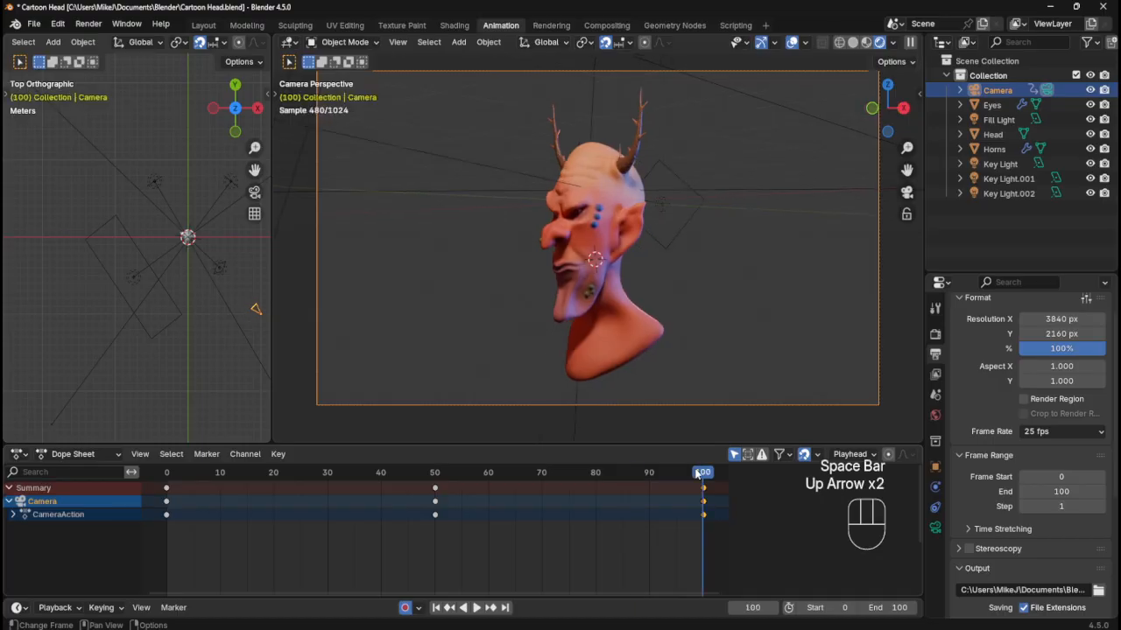
pyautogui.press('Down')
pyautogui.press('Down')
pyautogui.press('space')
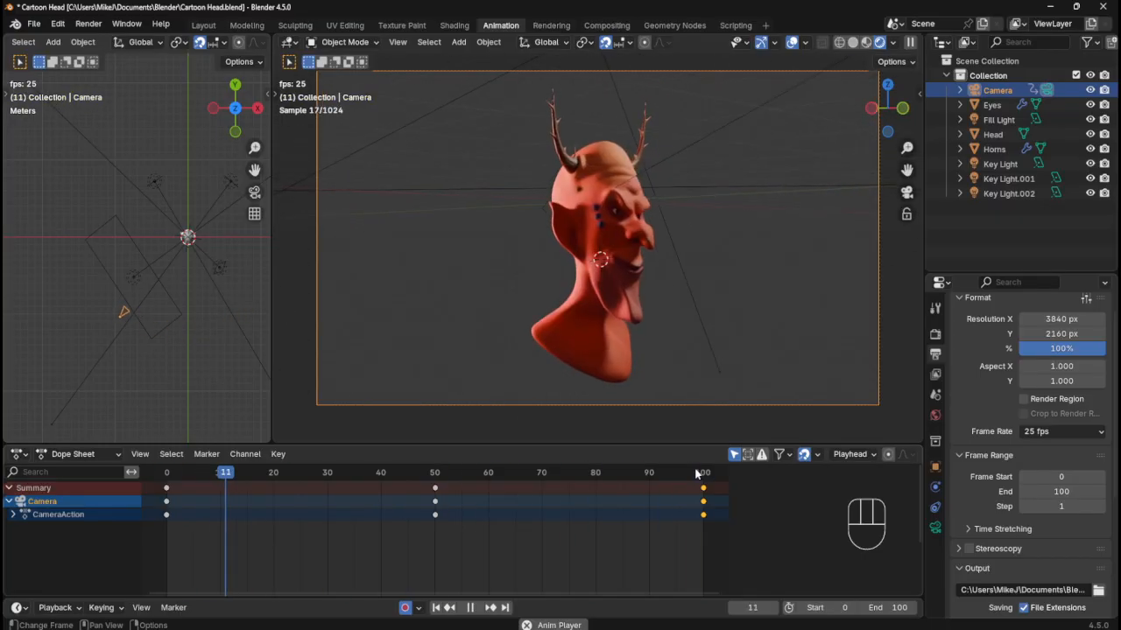
# - Stop the playback to save Cartoon Head.blend, and set the animation's end frame to 150
pyautogui.press('space')
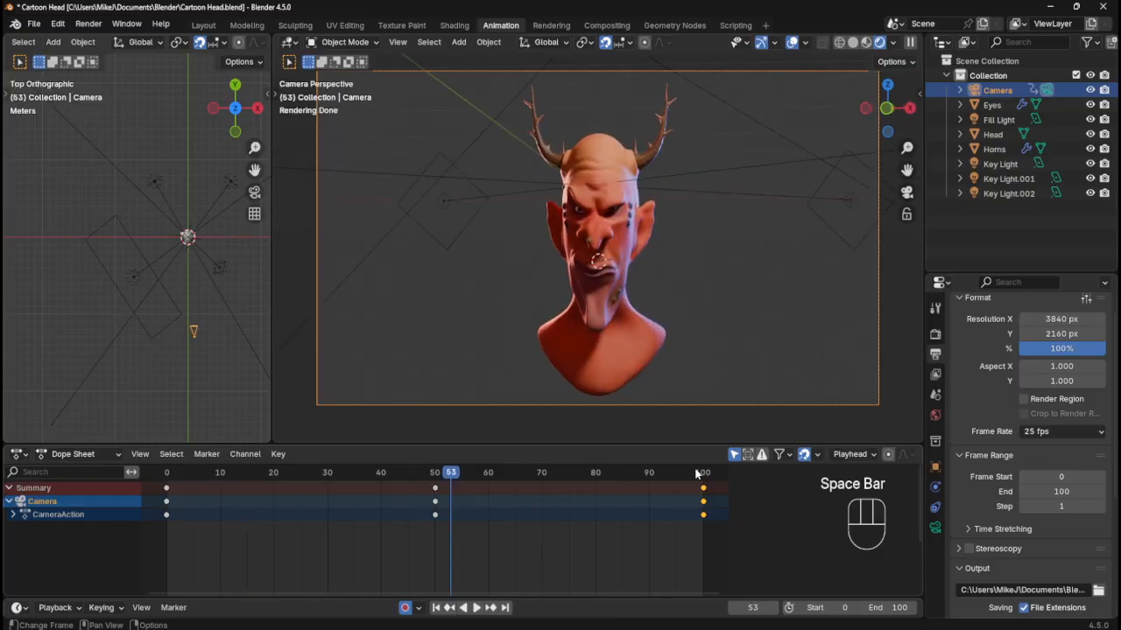
pyautogui.hotkey('ctrl', 's')
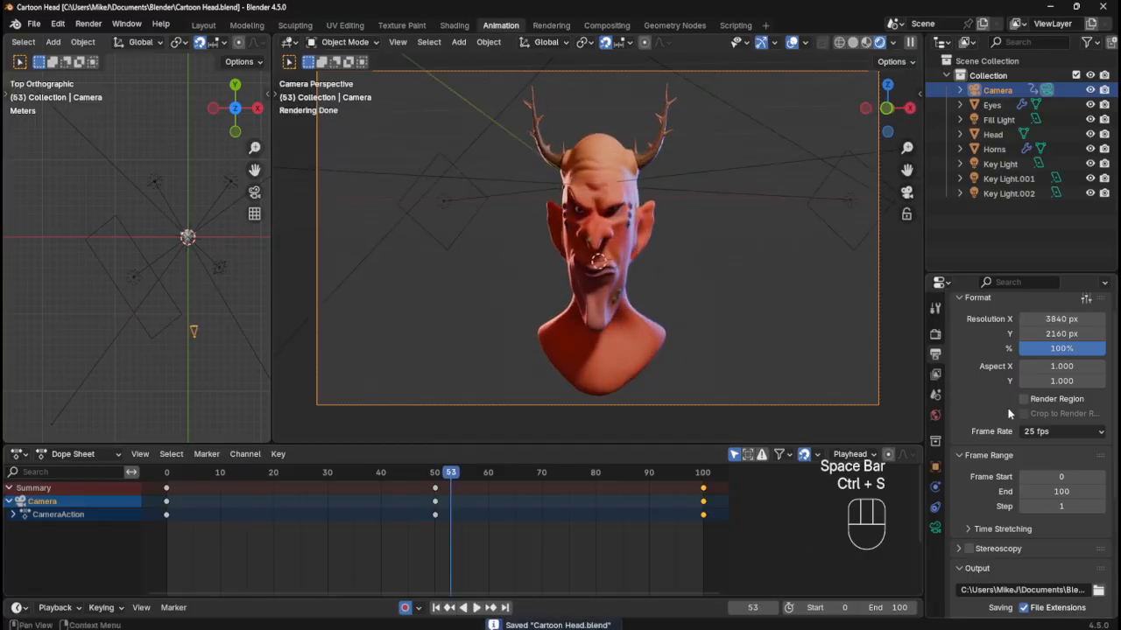
pyautogui.click(1050, 491)
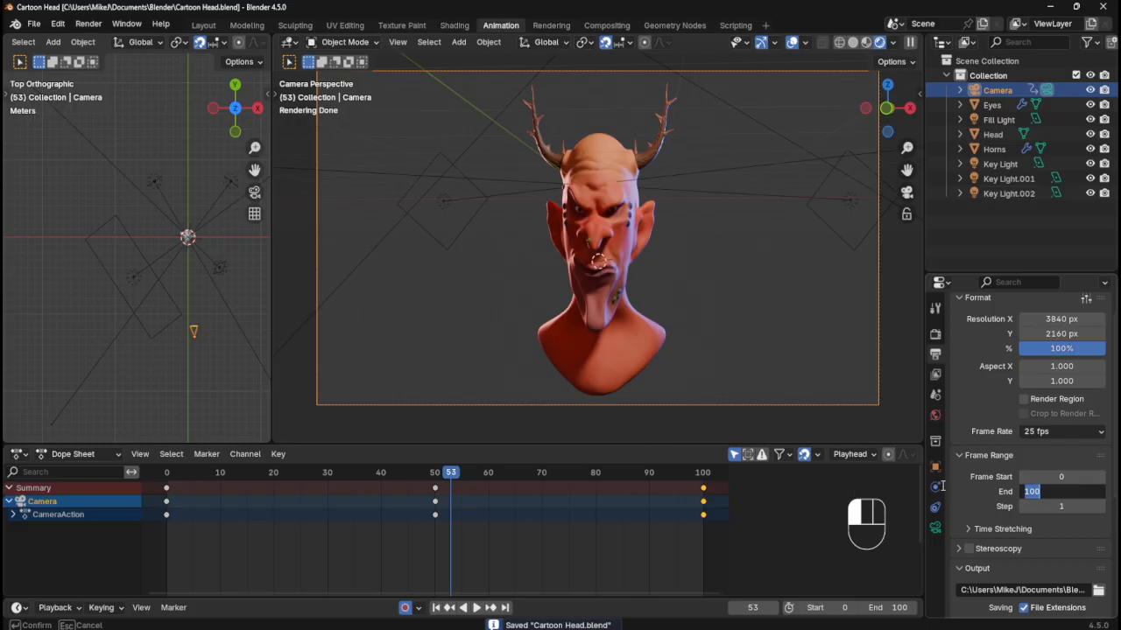
pyautogui.write('150')
pyautogui.click(941, 487)
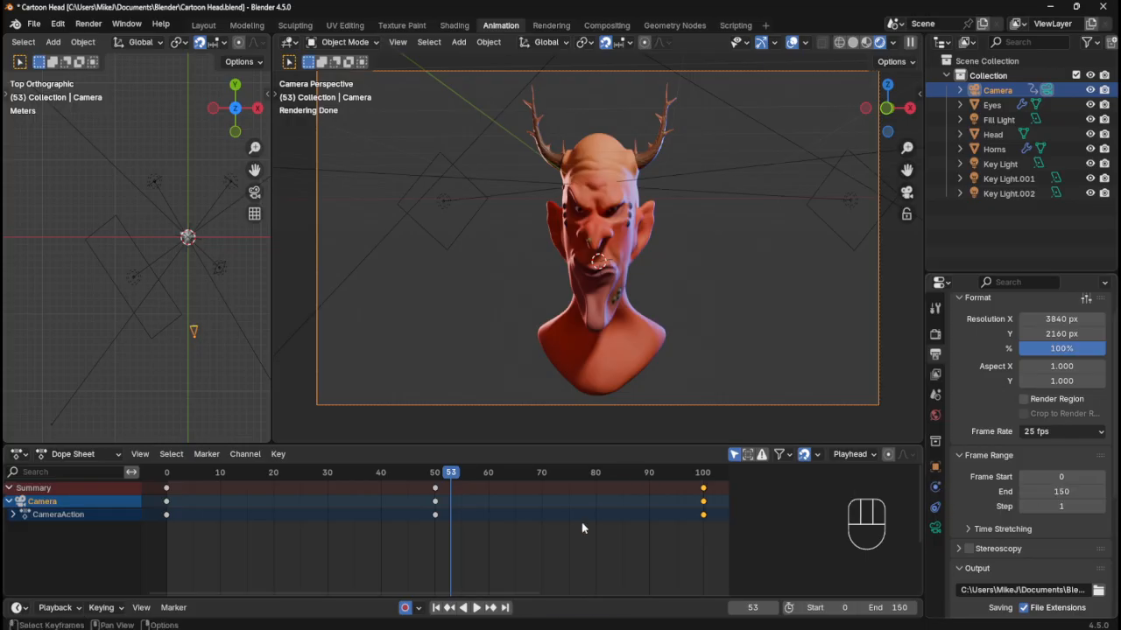
# - Move the camera's last keyframe to frame 150 in the Dope Sheet
pyautogui.scroll(-5, 581, 525)
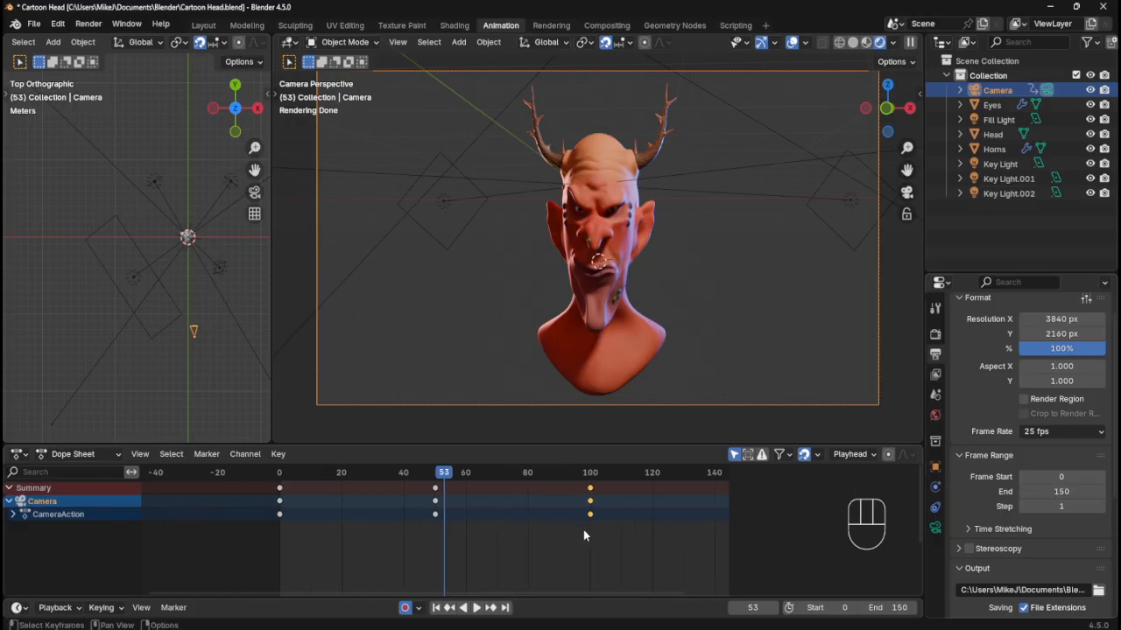
pyautogui.scroll(1, 573, 548)
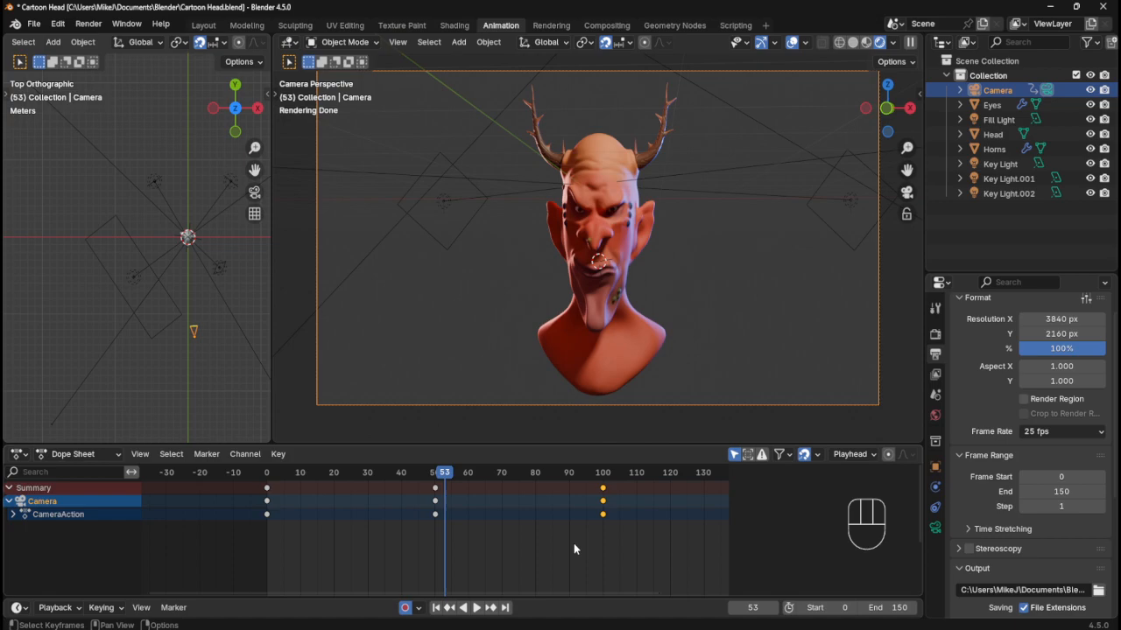
pyautogui.scroll(-1, 574, 549)
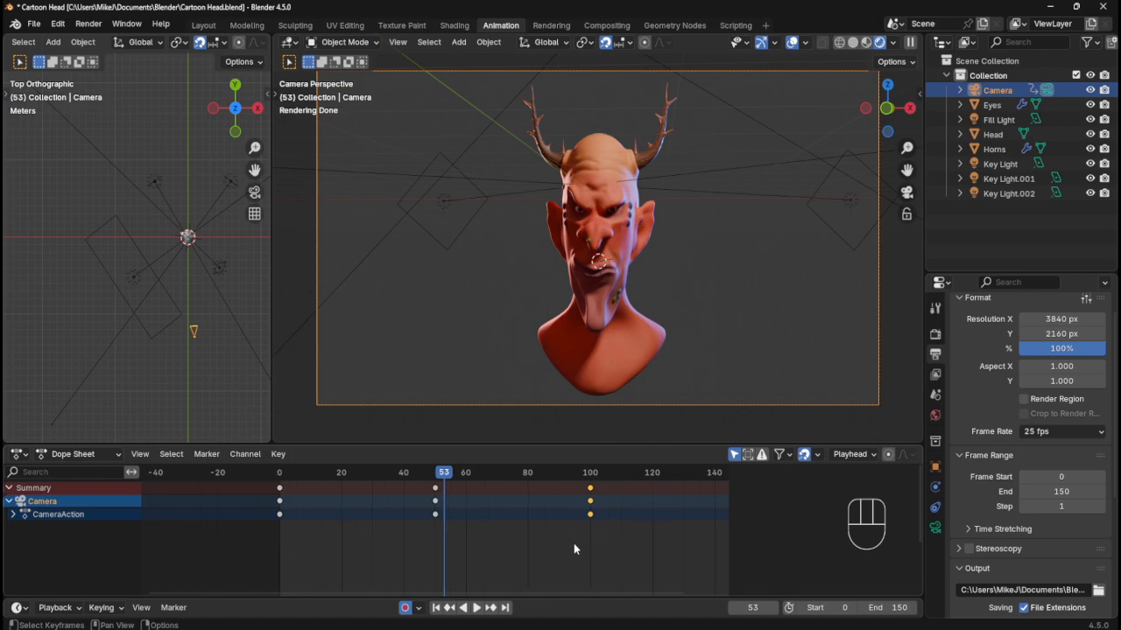
pyautogui.scroll(-2, 573, 549)
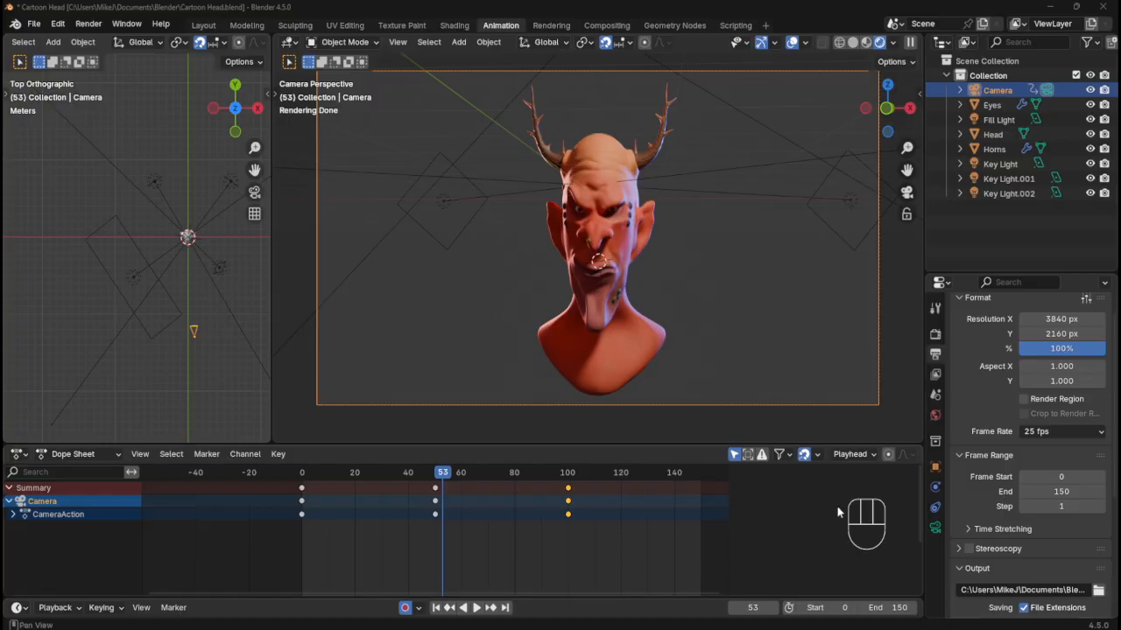
pyautogui.click(846, 25)
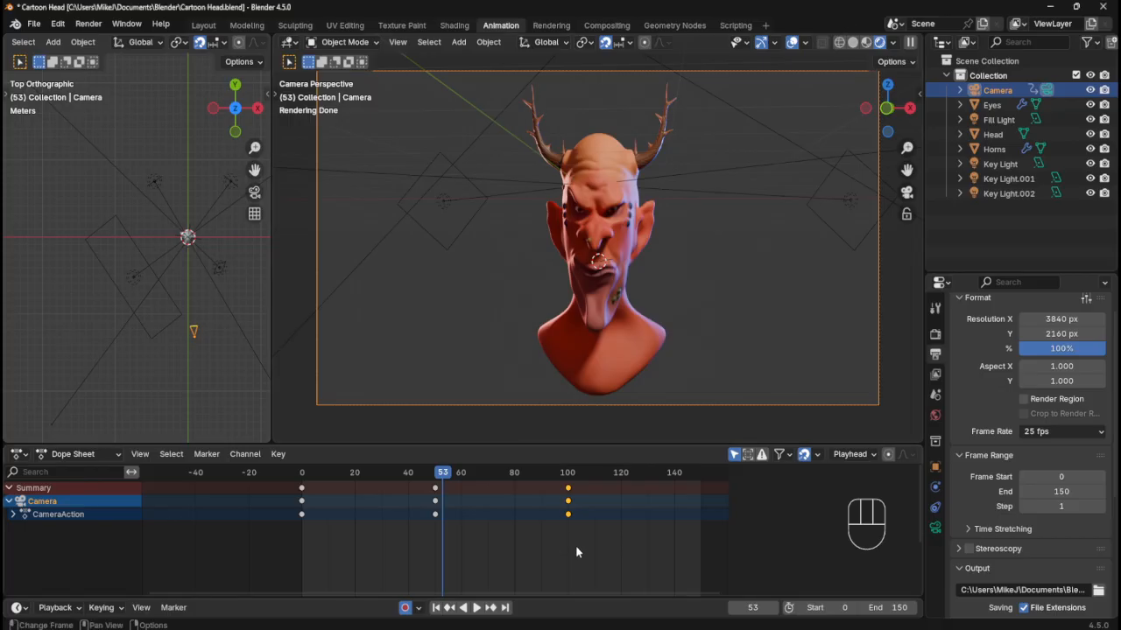
pyautogui.moveTo(552, 544); pyautogui.dragTo(584, 483)
pyautogui.press('g')
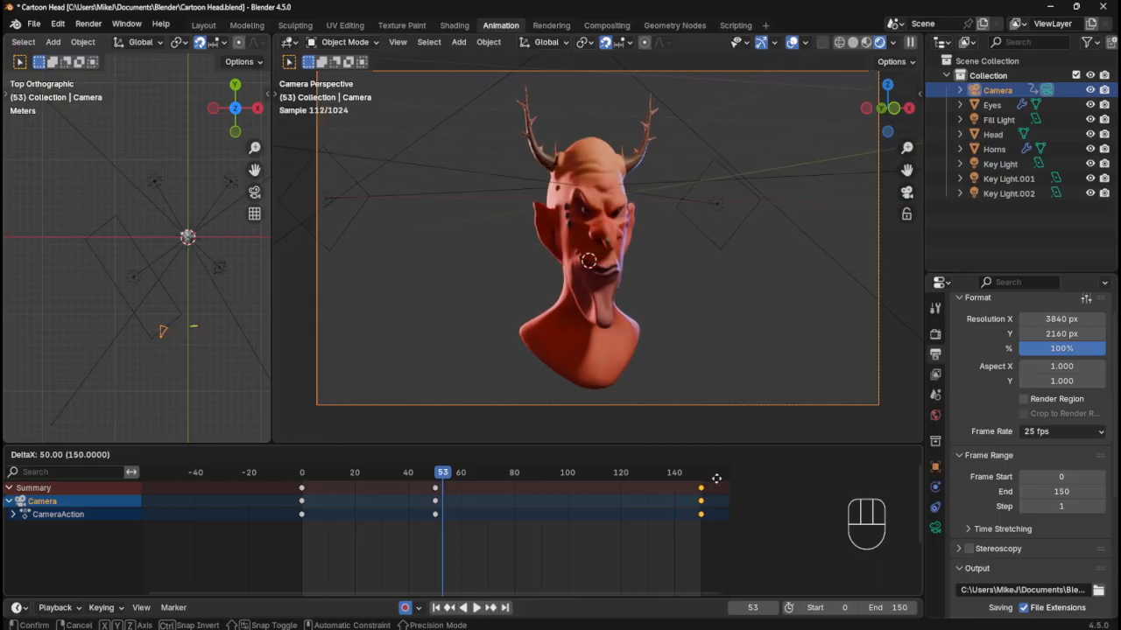
pyautogui.click(716, 478)
# - Move the camera's middle keyframe to frame 75, halfway through the animation
pyautogui.moveTo(421, 550); pyautogui.dragTo(476, 482)
pyautogui.press('g')
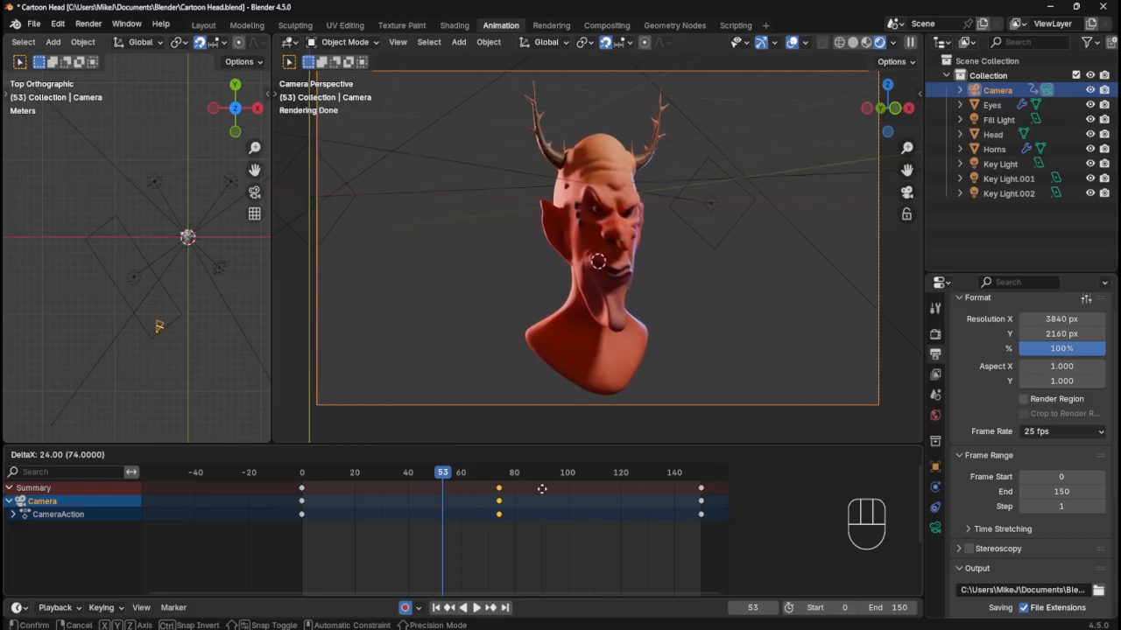
pyautogui.click(542, 490)
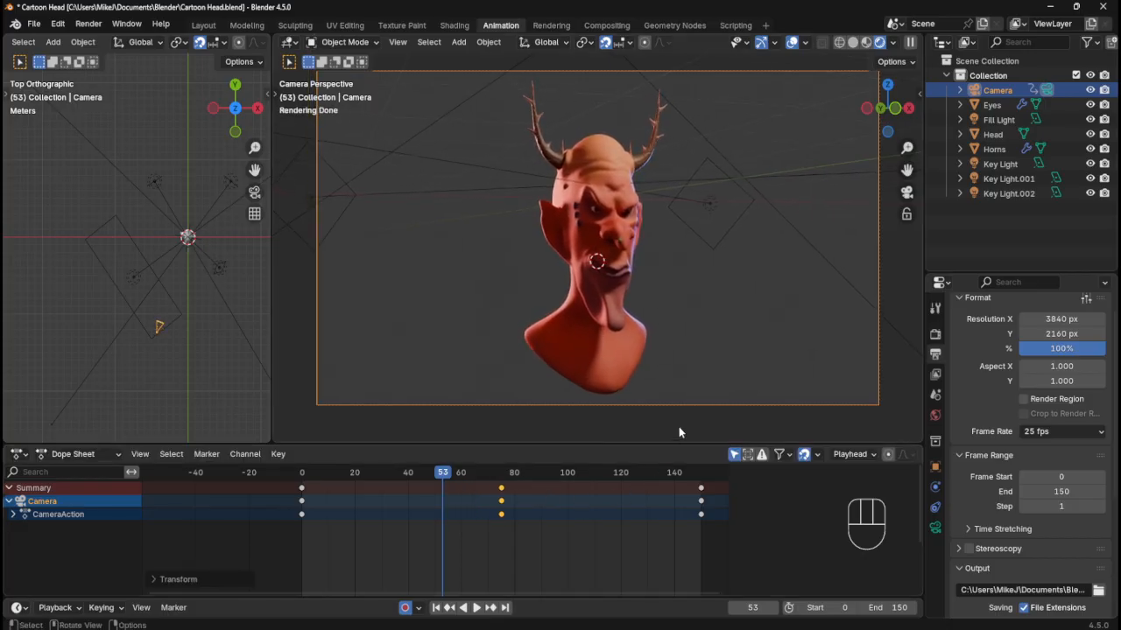
# - Play the lengthened camera animation in the rendered view and save Cartoon Head.blend
pyautogui.press('space')
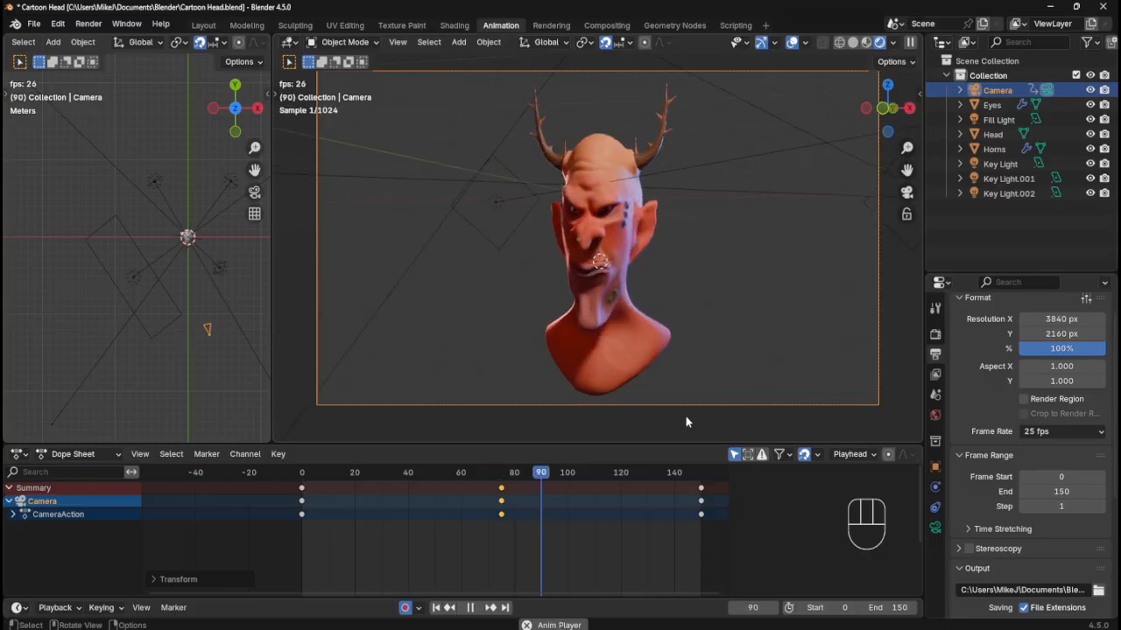
pyautogui.press('space')
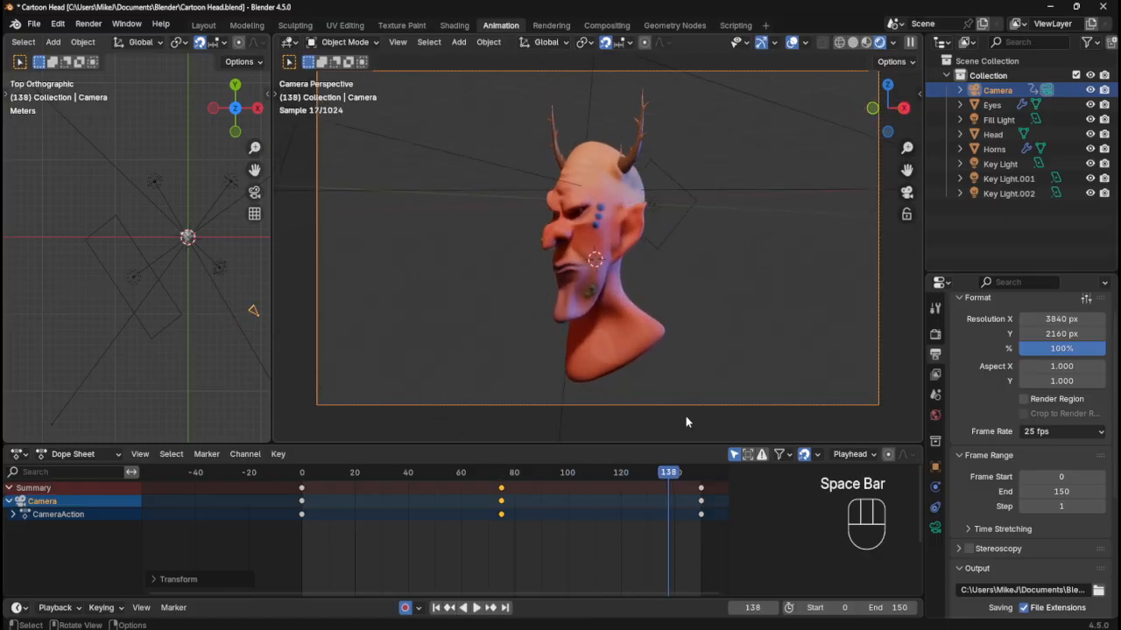
pyautogui.hotkey('ctrl', 's')
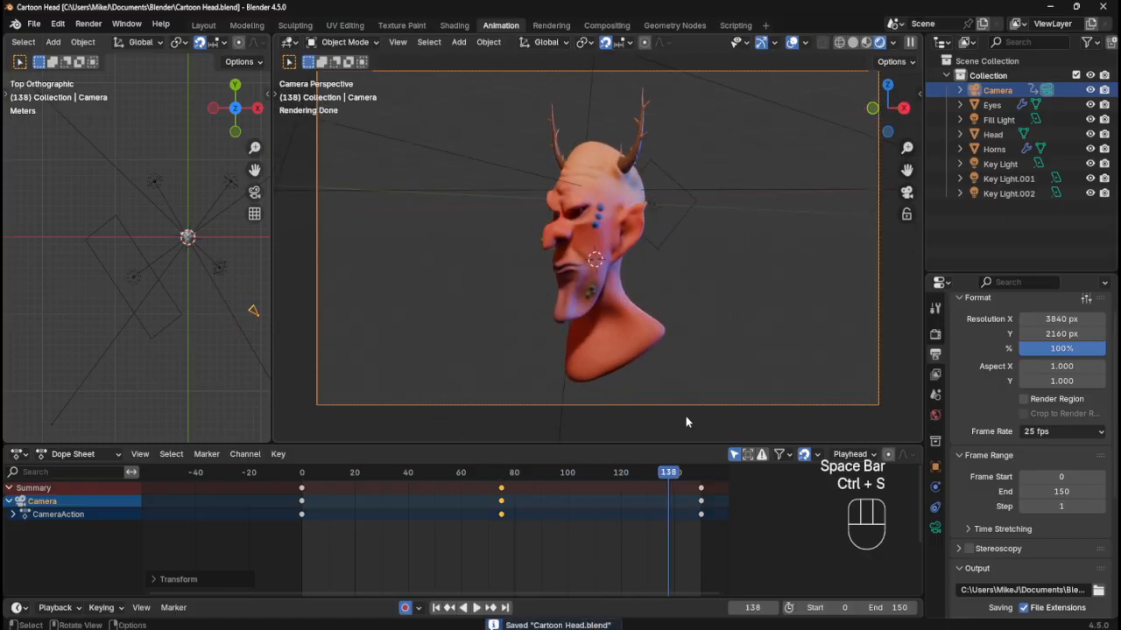
# - Fit the camera frame to the viewport and replay the rendered animation from frame 0
pyautogui.press('Home')
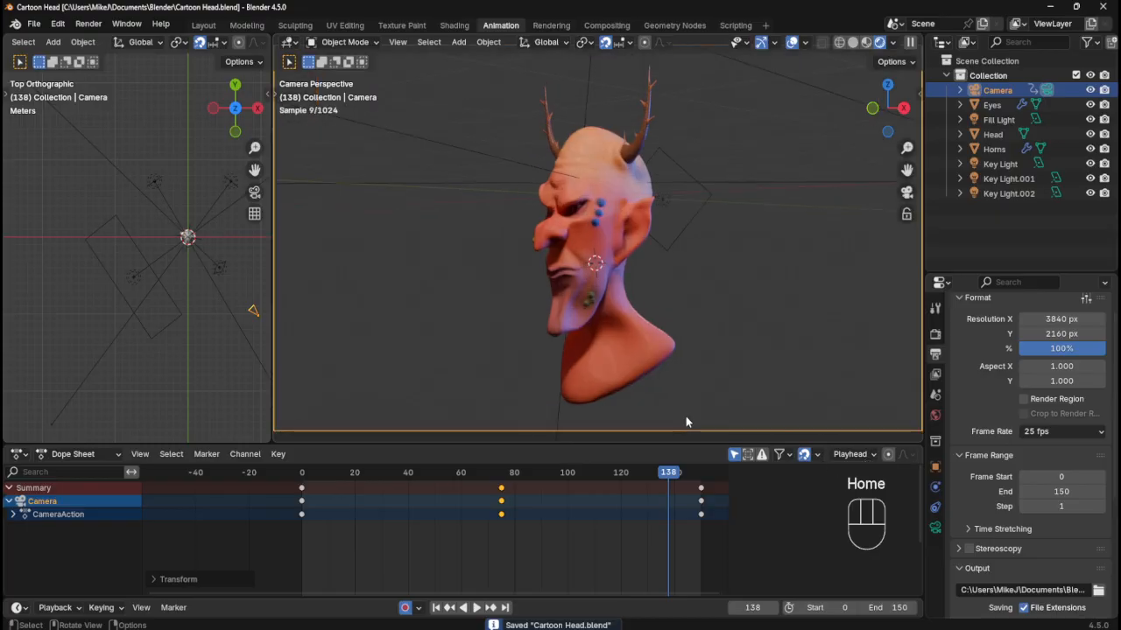
pyautogui.press('Home')
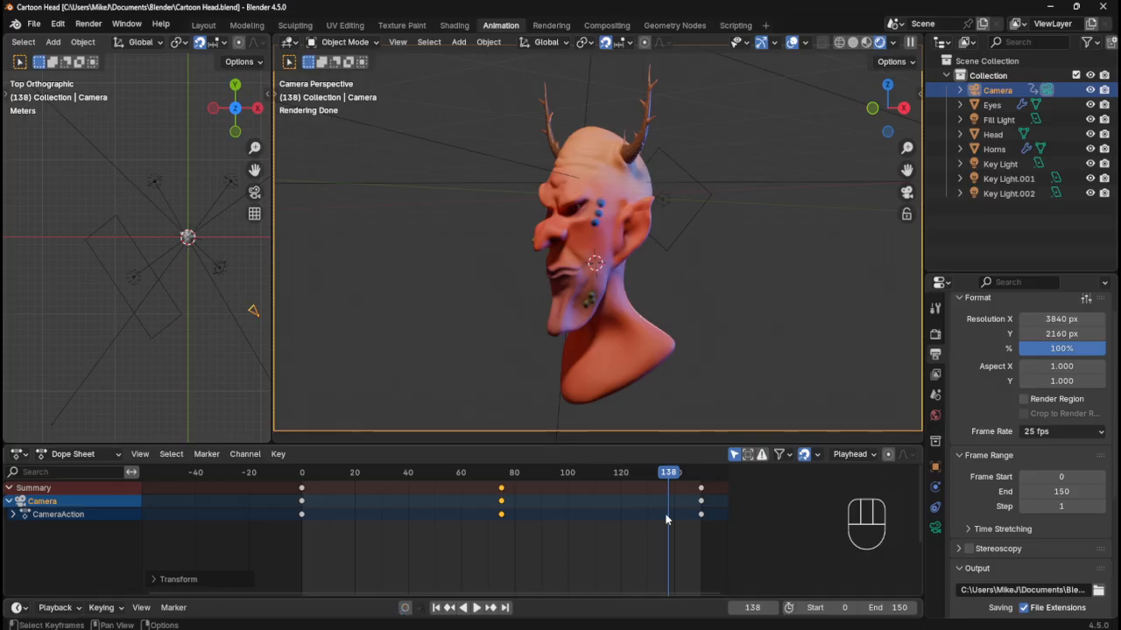
pyautogui.press('Up')
pyautogui.press('Down')
pyautogui.press('Down')
pyautogui.press('space')
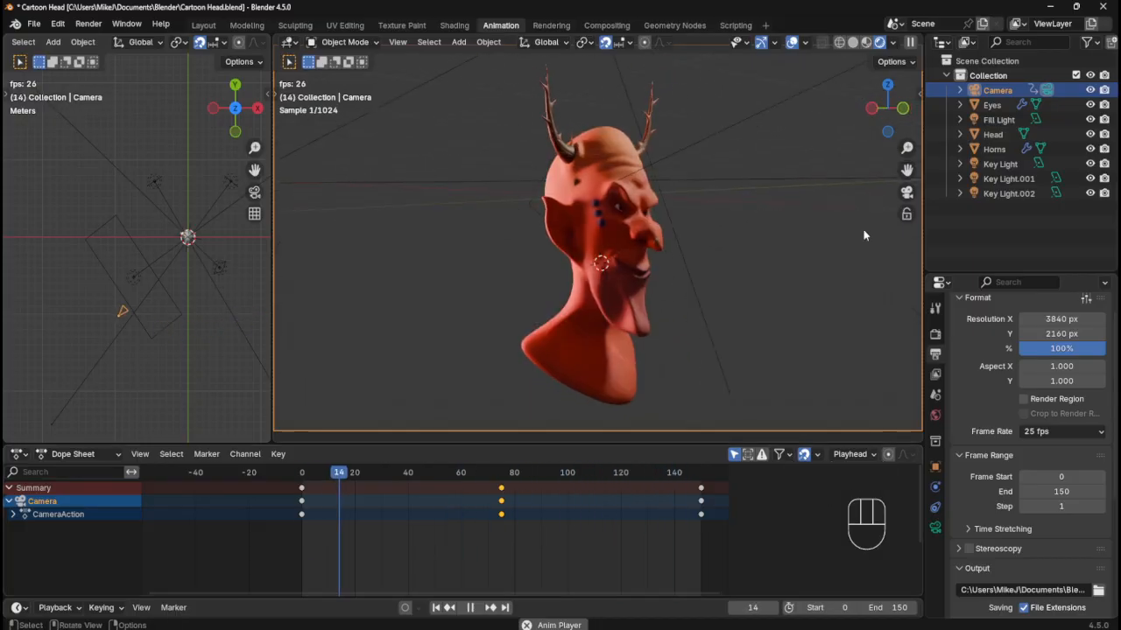
pyautogui.scroll(1, 967, 438)
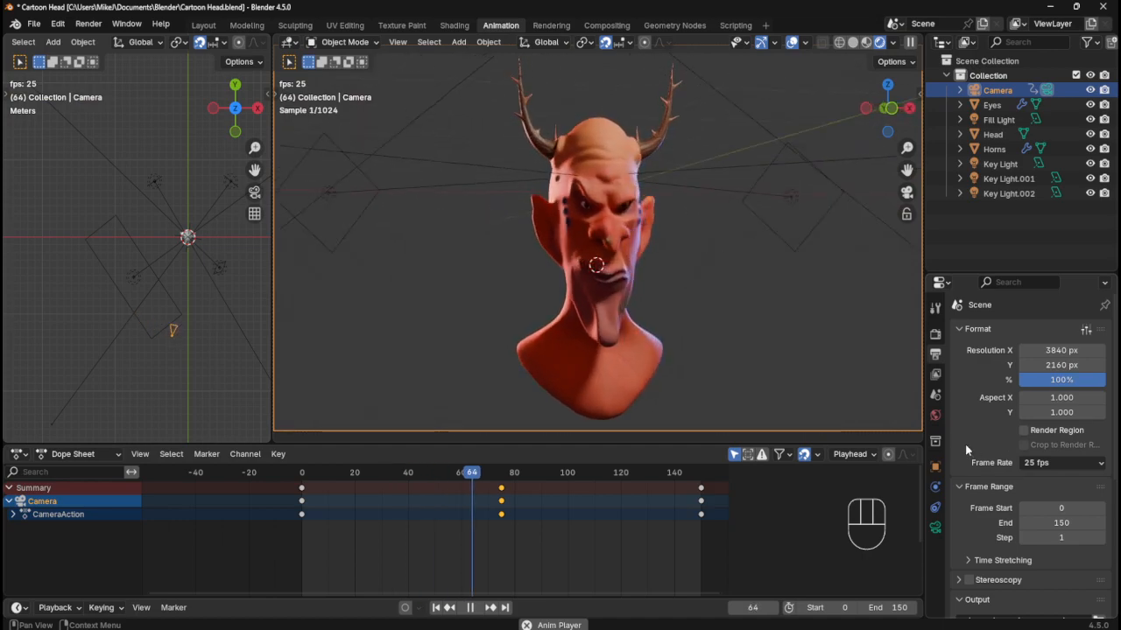